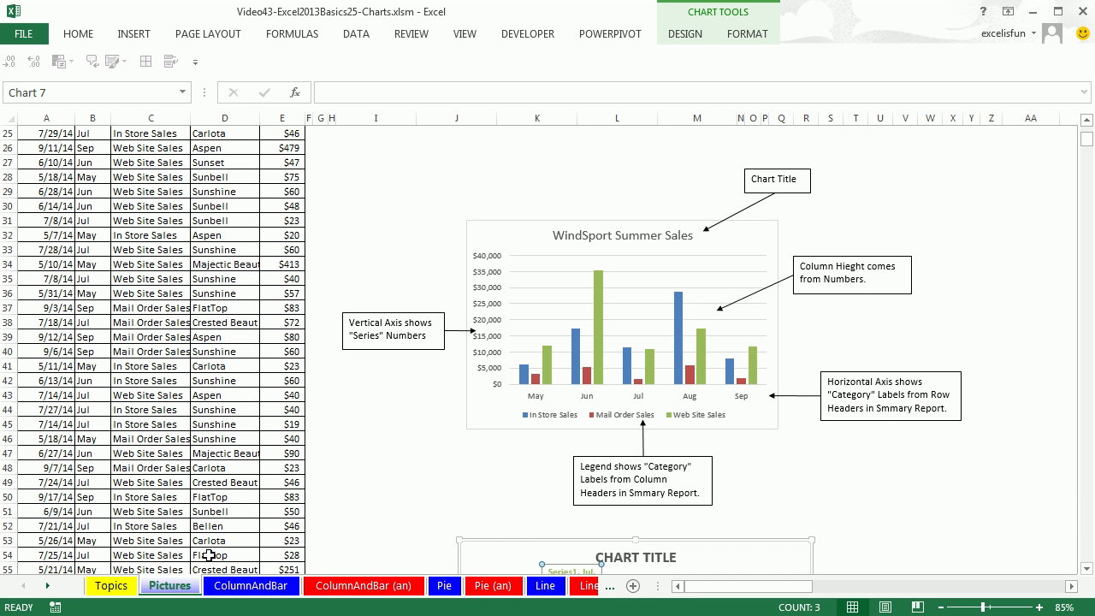
# - Open the ColumnAndBar sheet and examine the raw sales data and the SUMIFS formulas in the monthly summary table
pyautogui.click(245, 592)
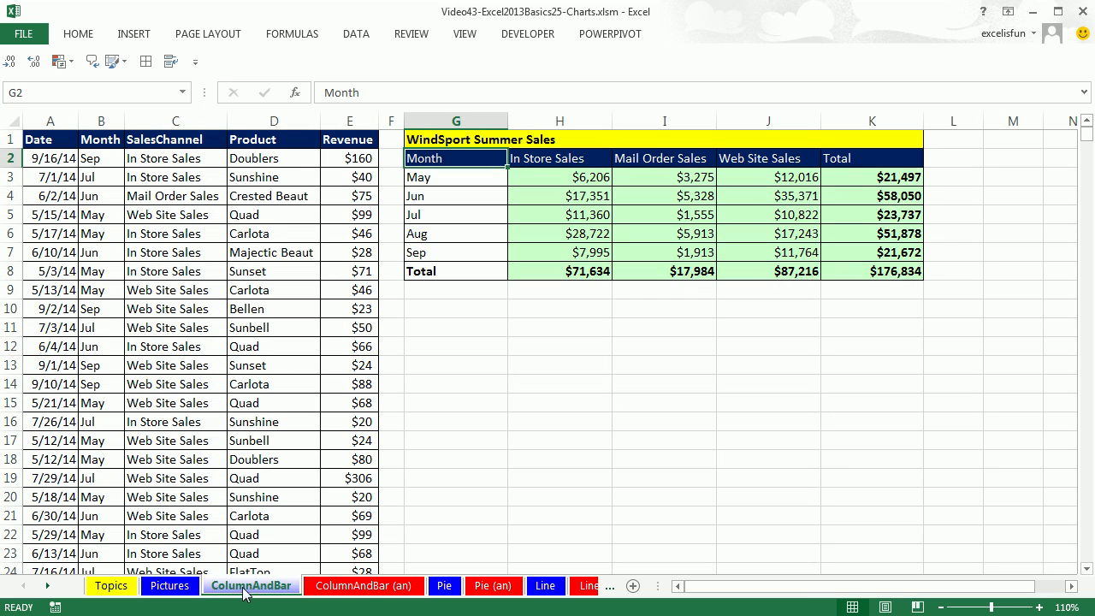
pyautogui.moveTo(27, 145); pyautogui.dragTo(365, 349)
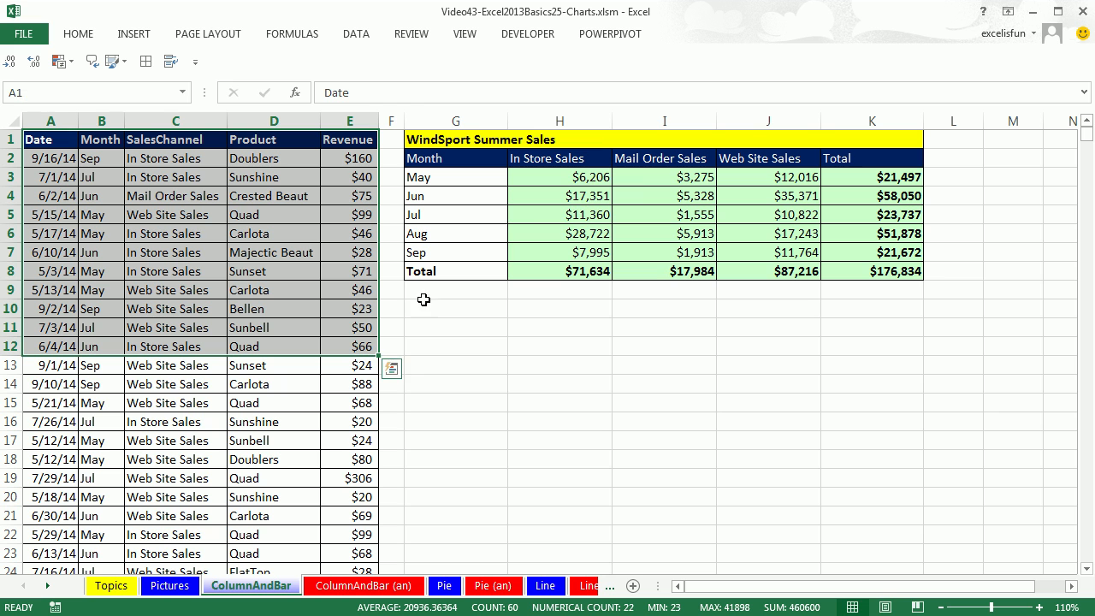
pyautogui.doubleClick(649, 198)
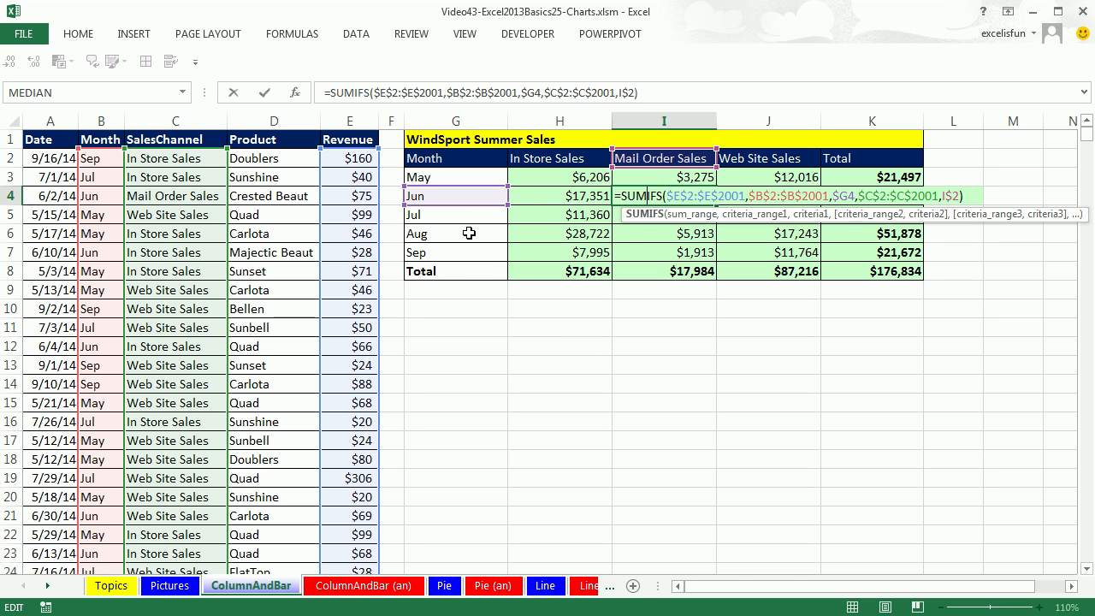
pyautogui.hotkey('ctrl', 'Return')
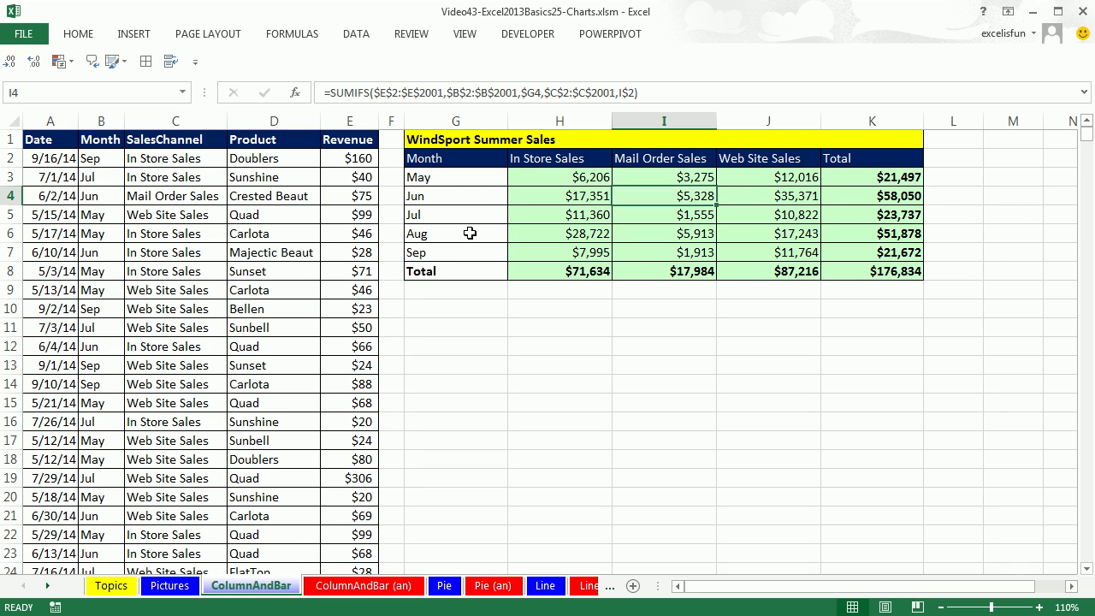
pyautogui.click(456, 178)
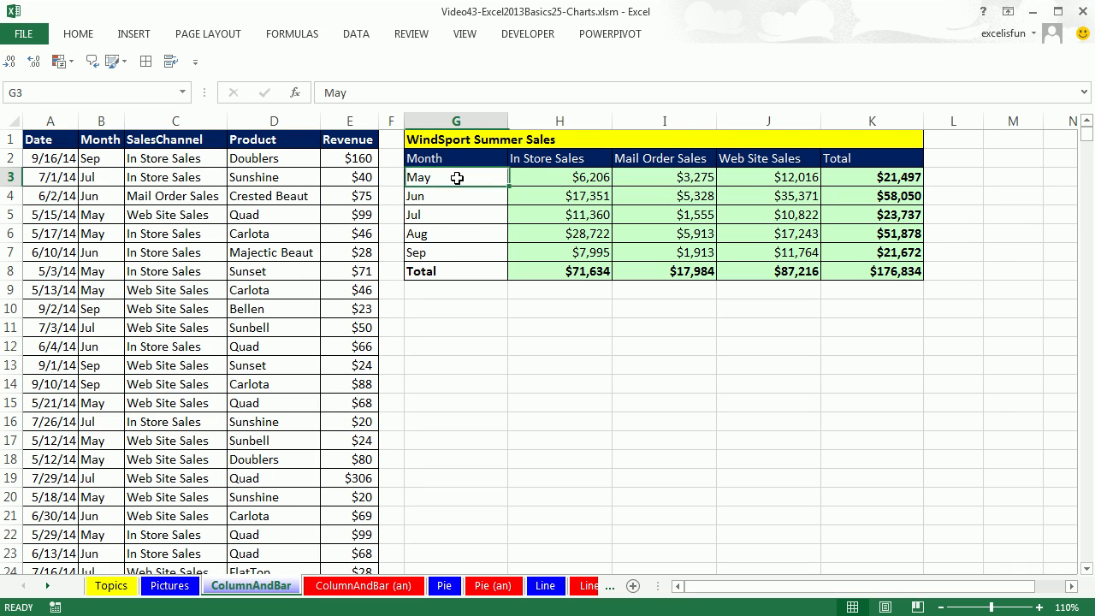
pyautogui.click(461, 196)
pyautogui.click(572, 198)
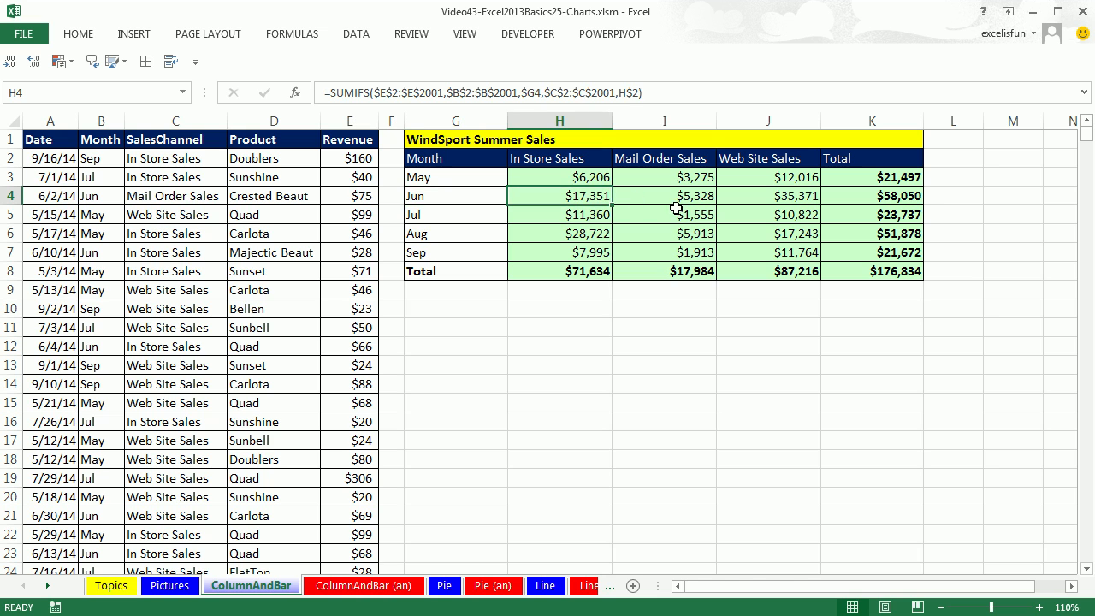
pyautogui.click(683, 200)
pyautogui.click(758, 202)
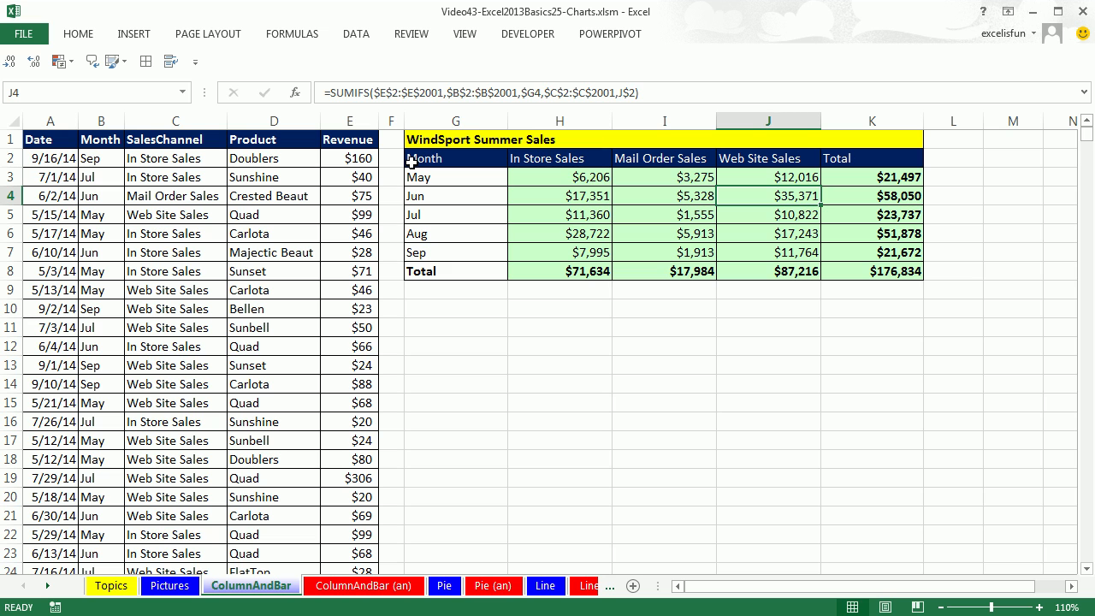
# - Insert a 2-D clustered column chart from G2:J7, covering the months and three sales channels without the totals
pyautogui.moveTo(413, 161); pyautogui.dragTo(792, 249)
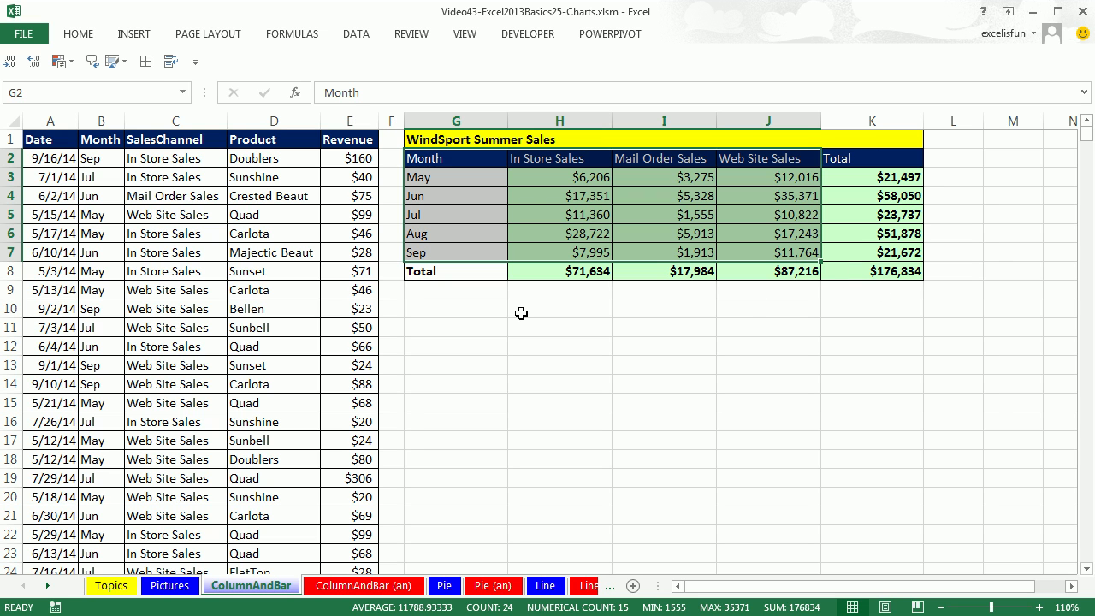
pyautogui.click(135, 33)
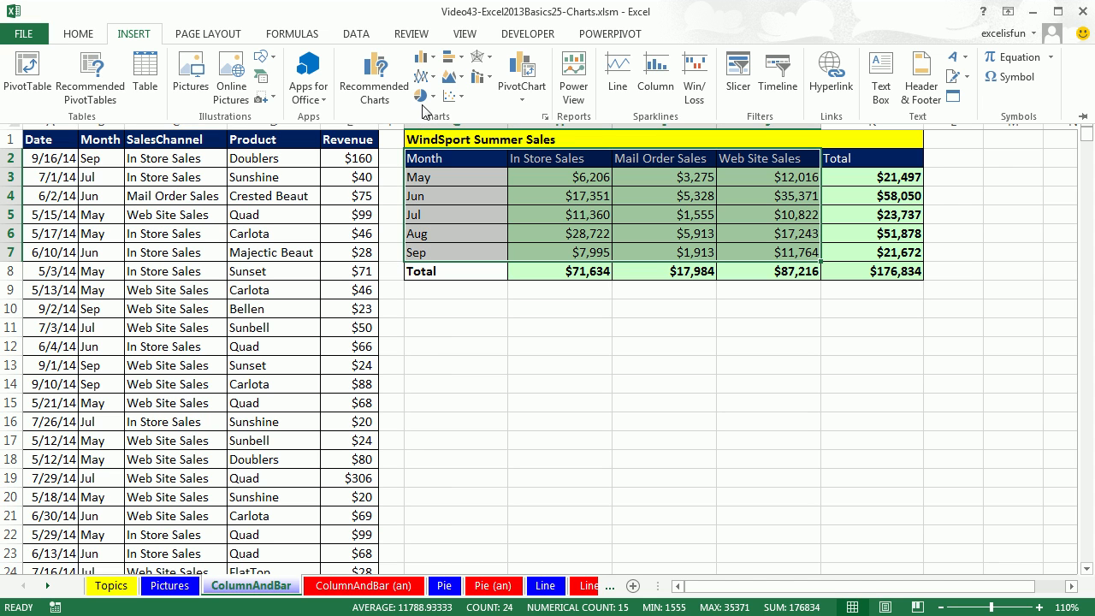
pyautogui.click(433, 63)
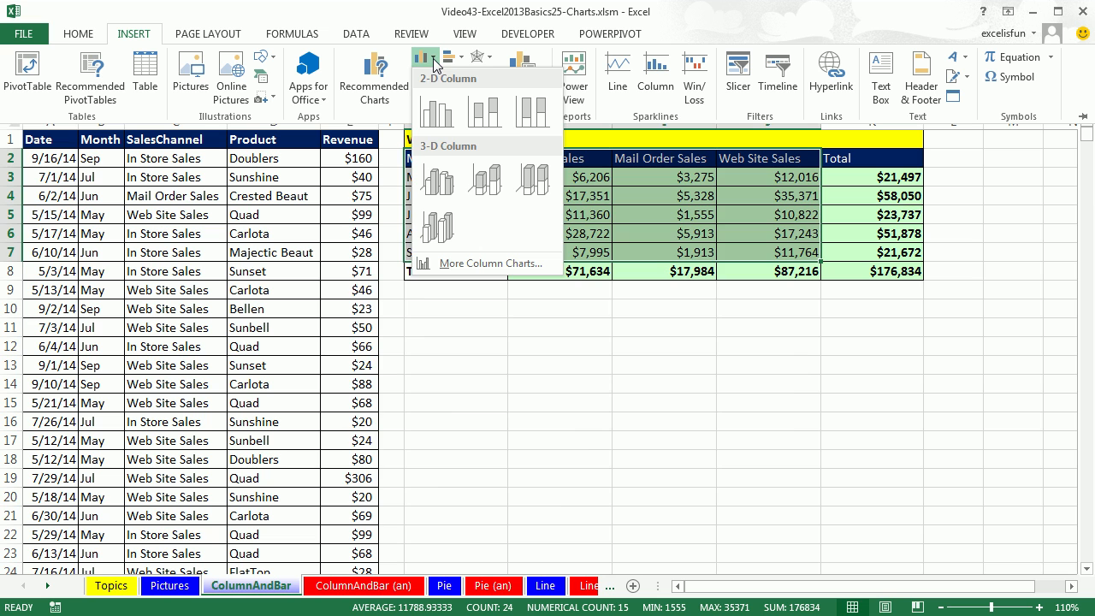
pyautogui.click(438, 116)
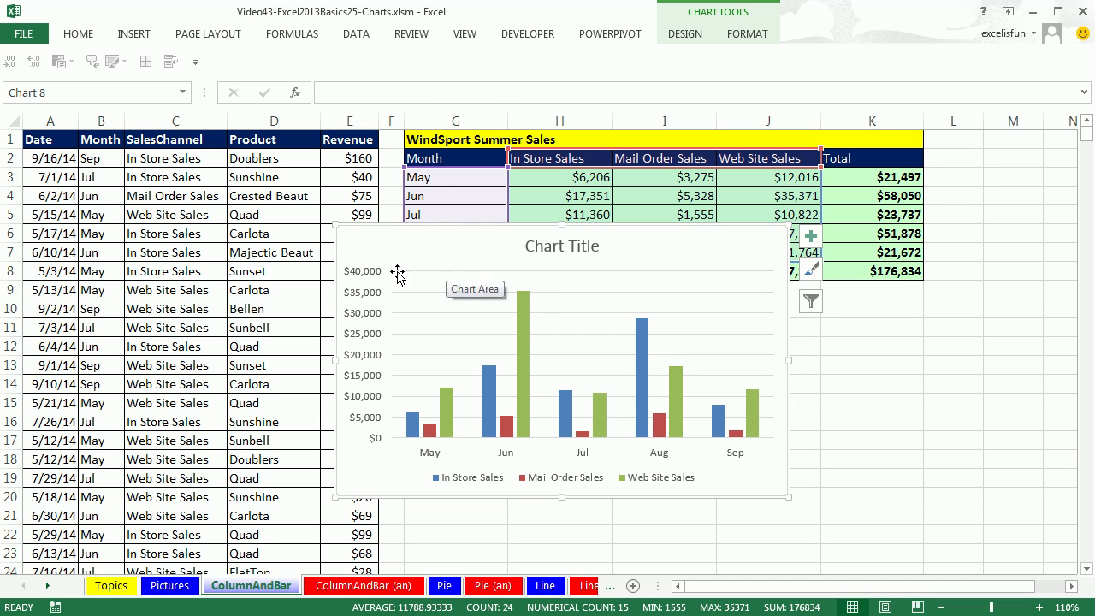
# - Try moving only the plot area inside the column chart, and undo the move
pyautogui.moveTo(684, 389)
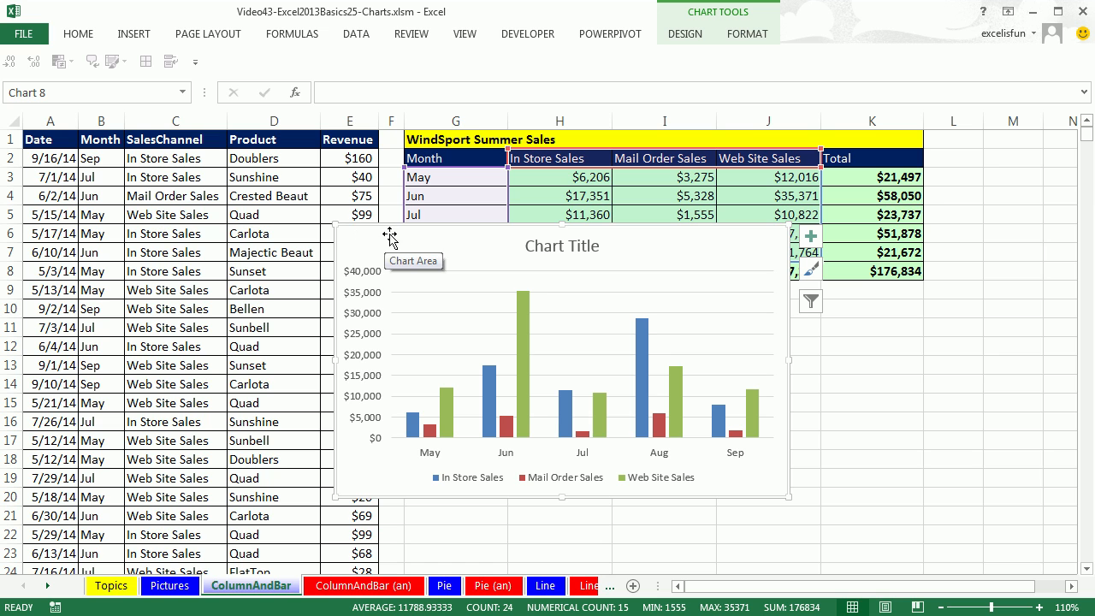
pyautogui.click(725, 273)
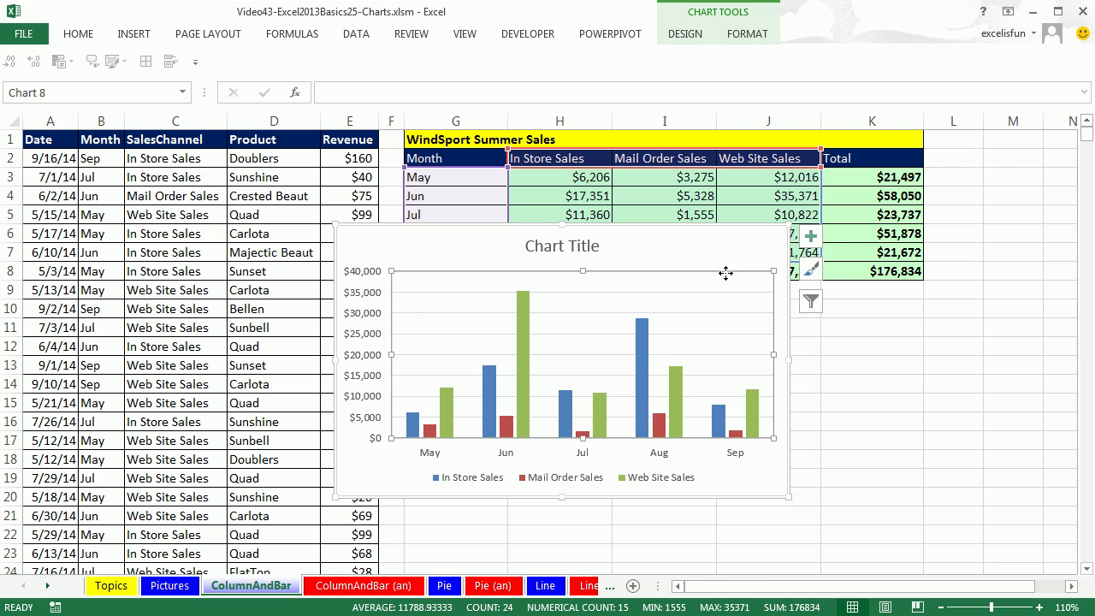
pyautogui.moveTo(726, 273); pyautogui.dragTo(703, 285)
pyautogui.moveTo(648, 332); pyautogui.dragTo(648, 333)
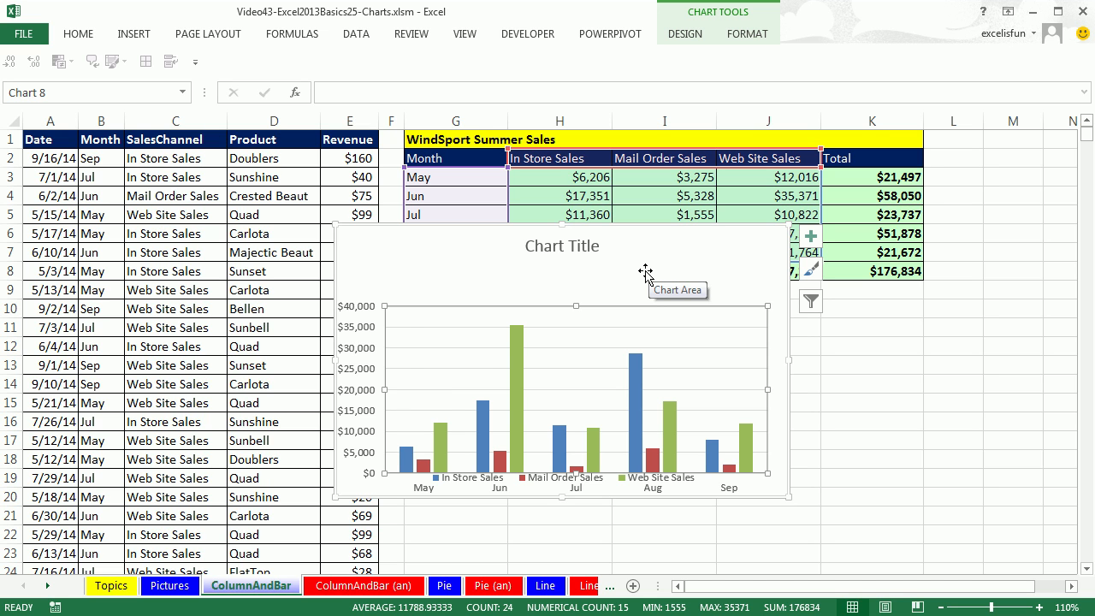
pyautogui.hotkey('ctrl', 'z')
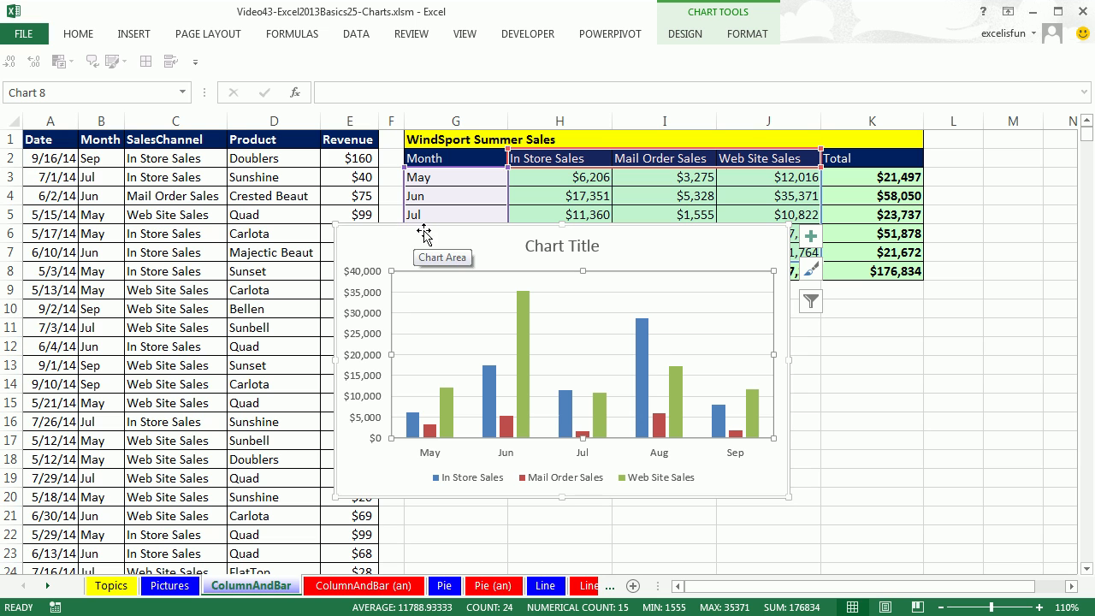
# - Move the whole column chart directly below the summary table so it no longer covers the data
pyautogui.moveTo(383, 235)
pyautogui.mouseDown()
pyautogui.moveTo(467, 265)
pyautogui.moveTo(453, 293)
pyautogui.mouseUp()
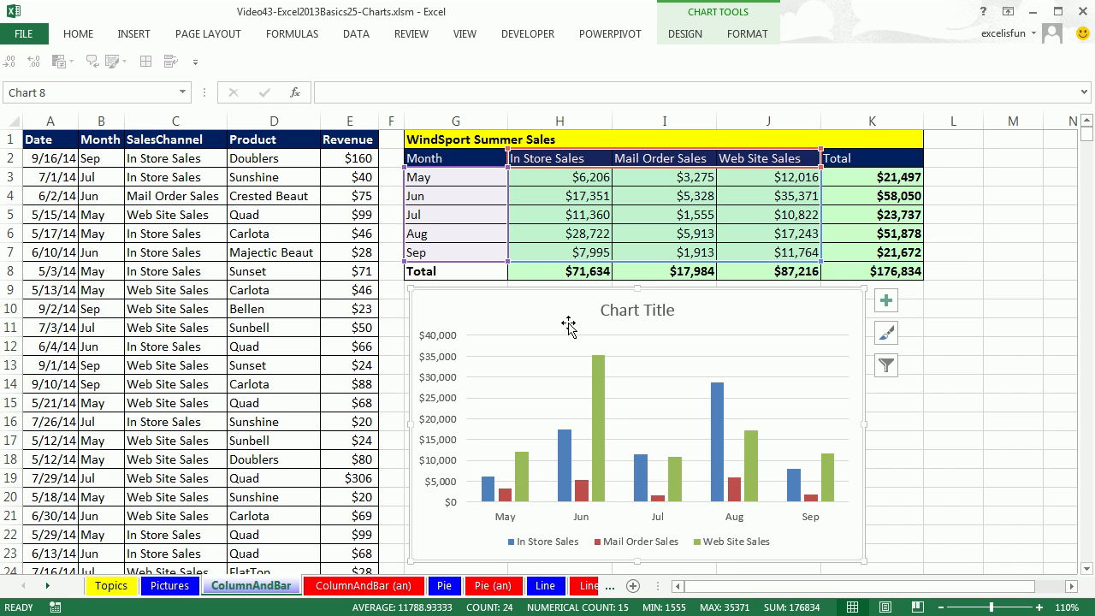
# - Replace the chart title with the plain text "WindSport Summer Sales"
pyautogui.moveTo(599, 432)
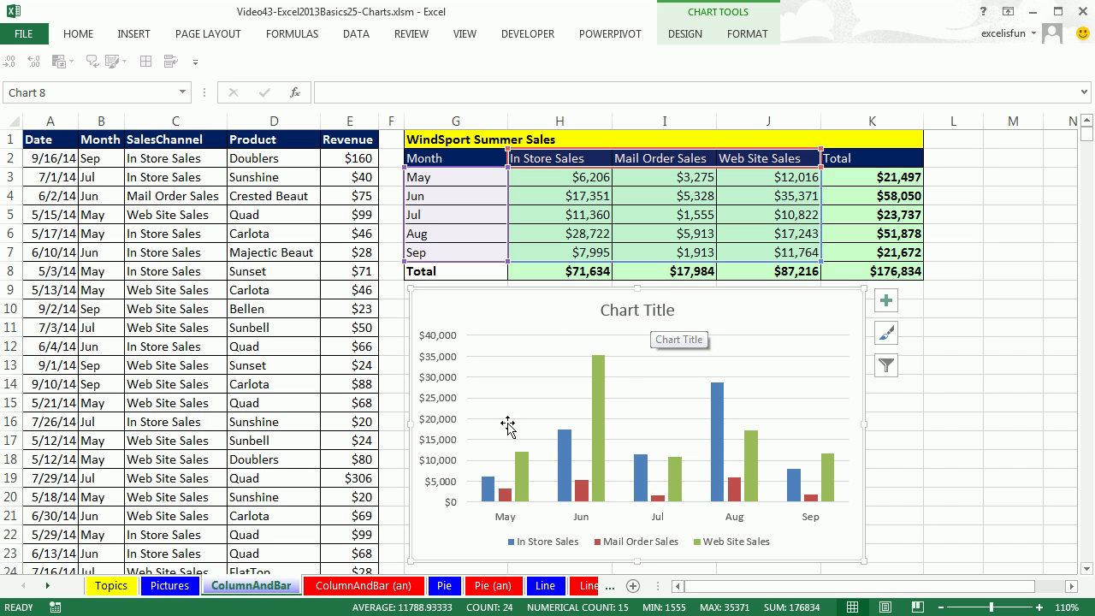
pyautogui.click(654, 314)
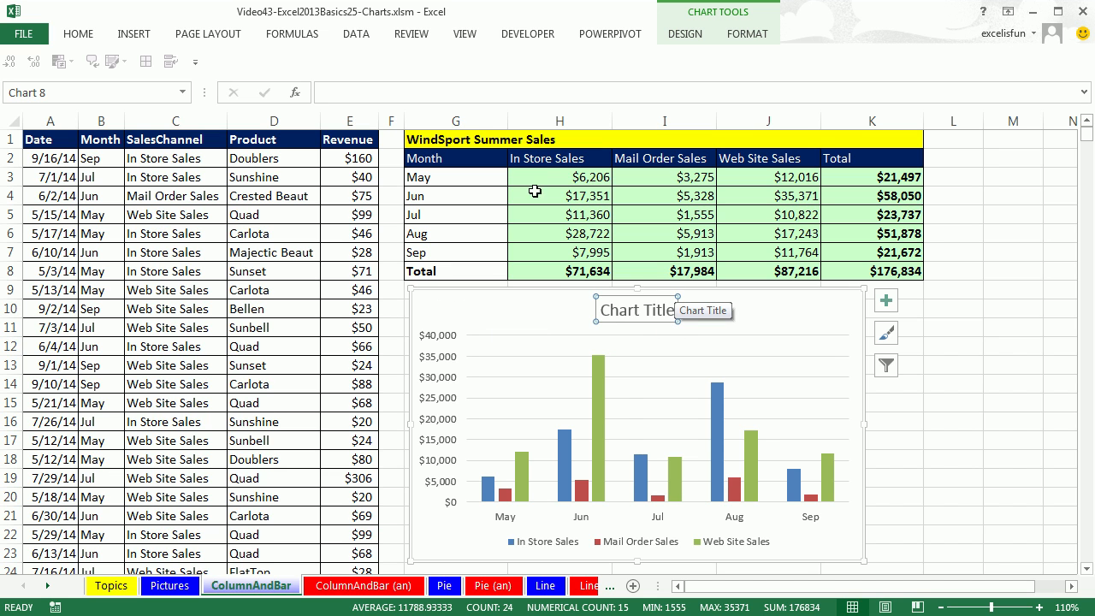
pyautogui.click(353, 94)
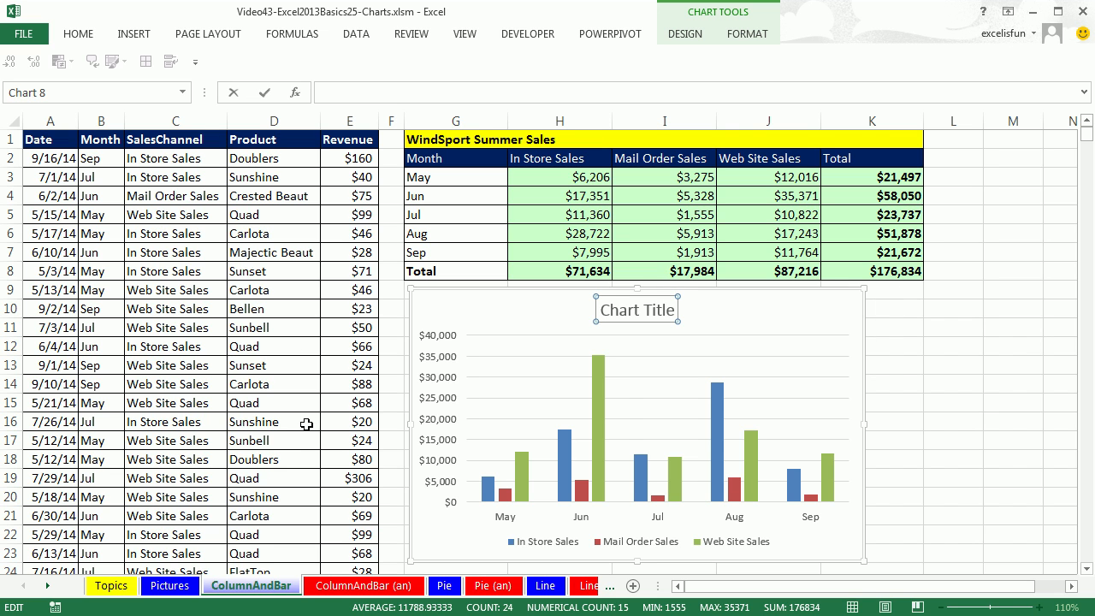
pyautogui.write('WindSport Summer Sales')
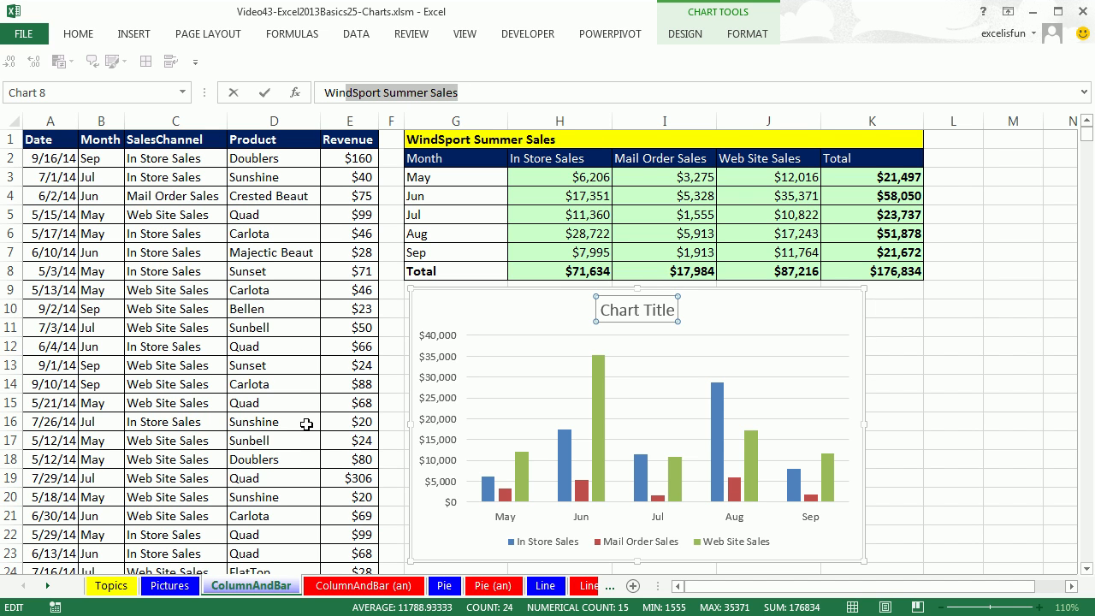
pyautogui.press('Return')
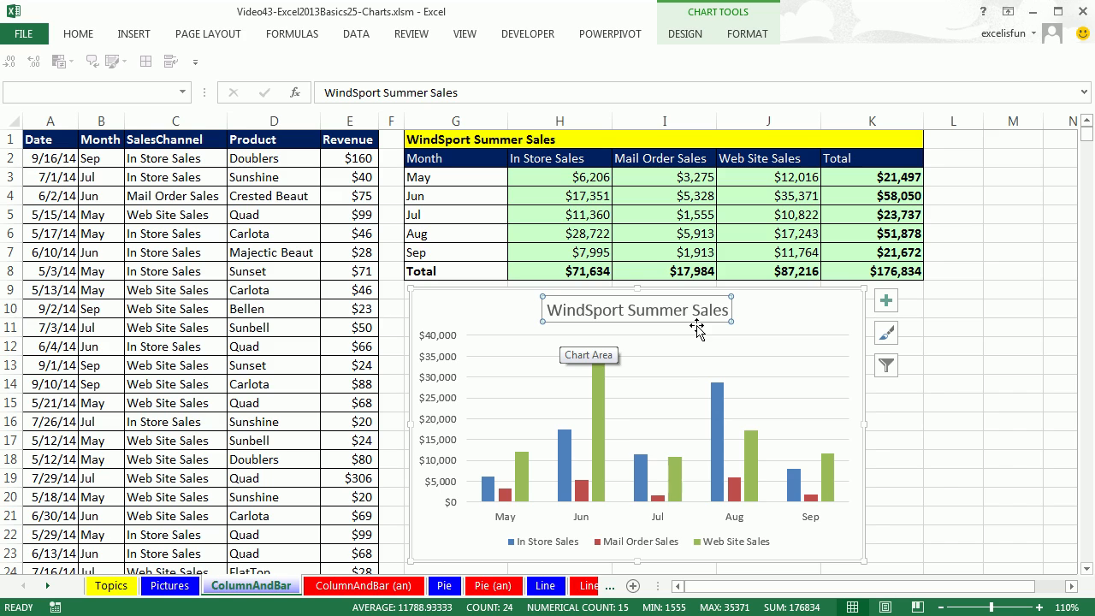
# - Remove "WindSport" from the chart title by editing it directly on the chart, leaving "Summer Sales"
pyautogui.click(672, 310)
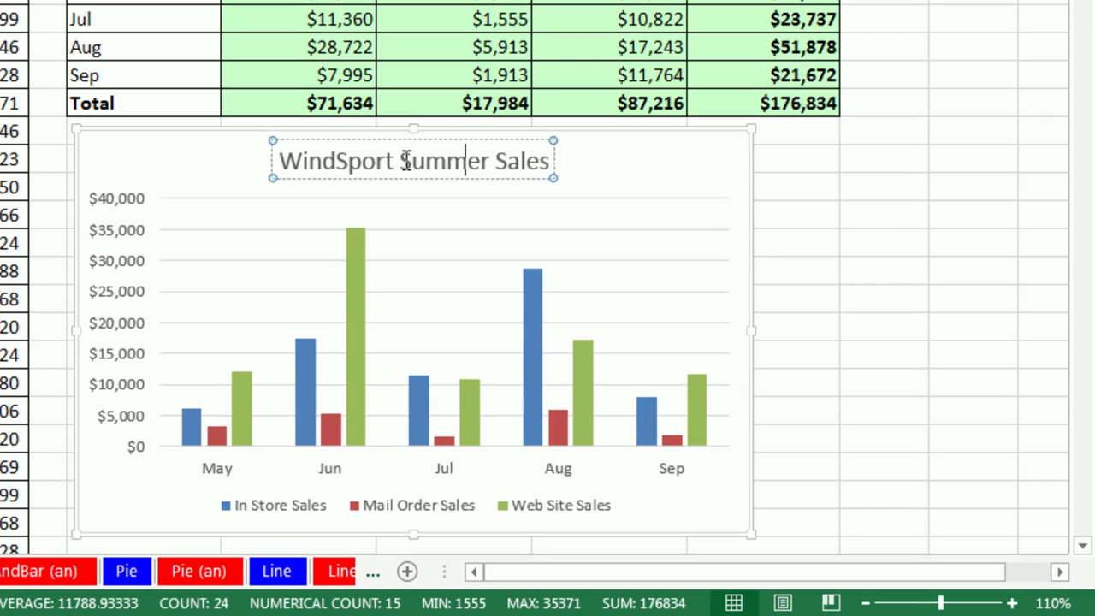
pyautogui.moveTo(399, 163); pyautogui.dragTo(213, 151)
pyautogui.press('Delete')
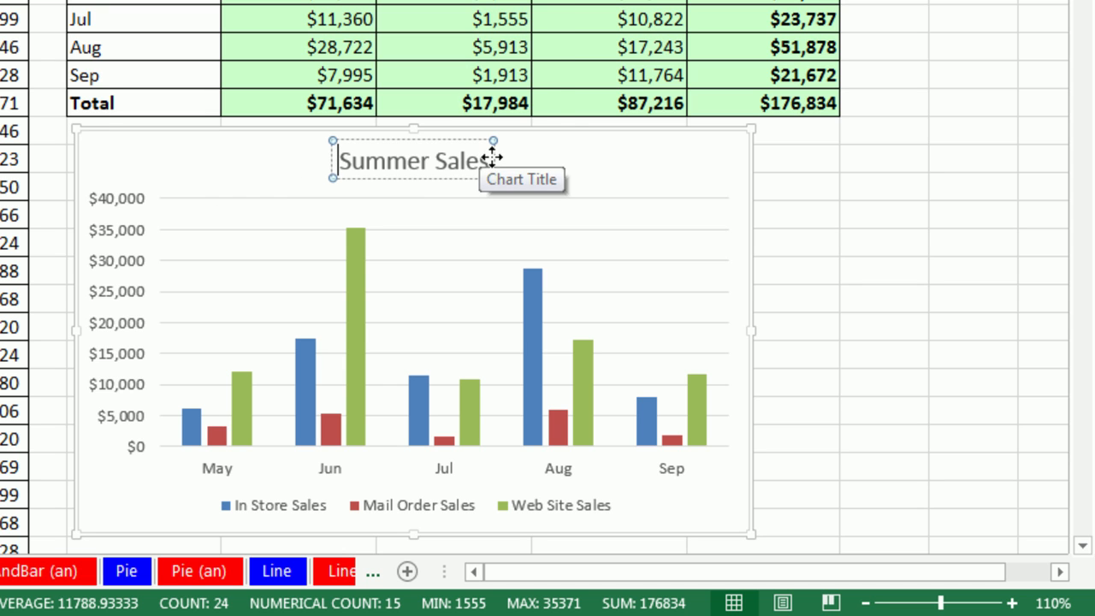
pyautogui.click(620, 169)
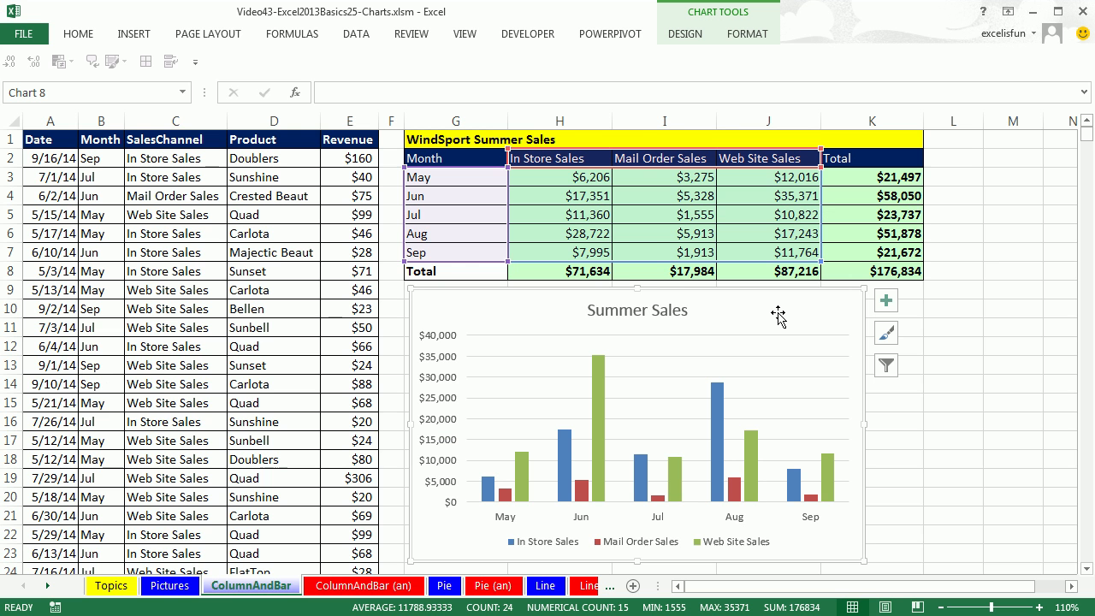
# - Link the chart title to the summary table's heading with the formula =ColumnAndBar!$G$1
pyautogui.click(482, 161)
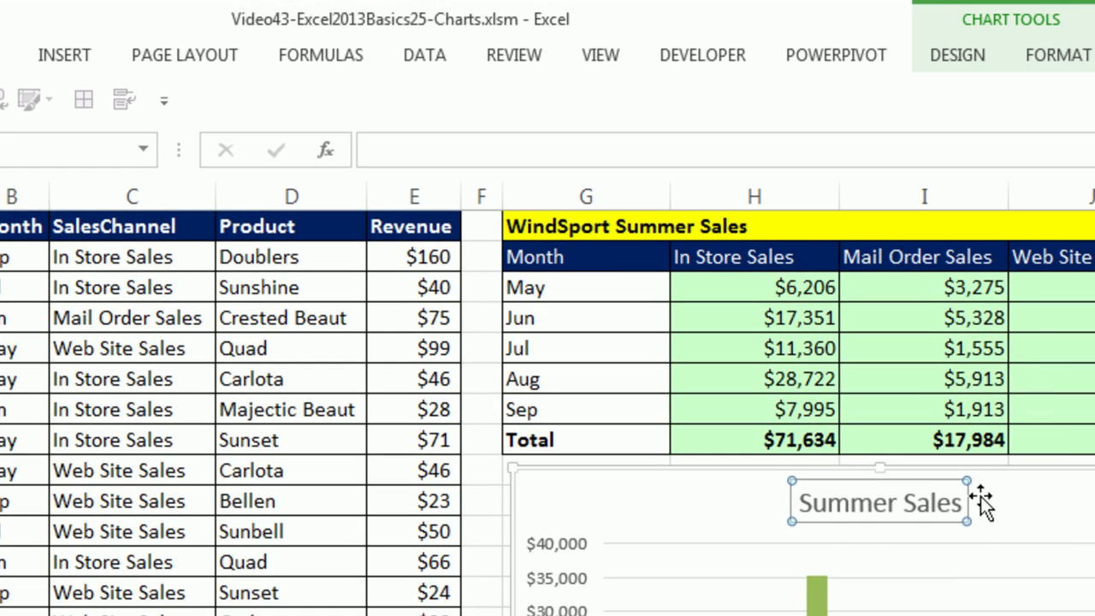
pyautogui.click(423, 151)
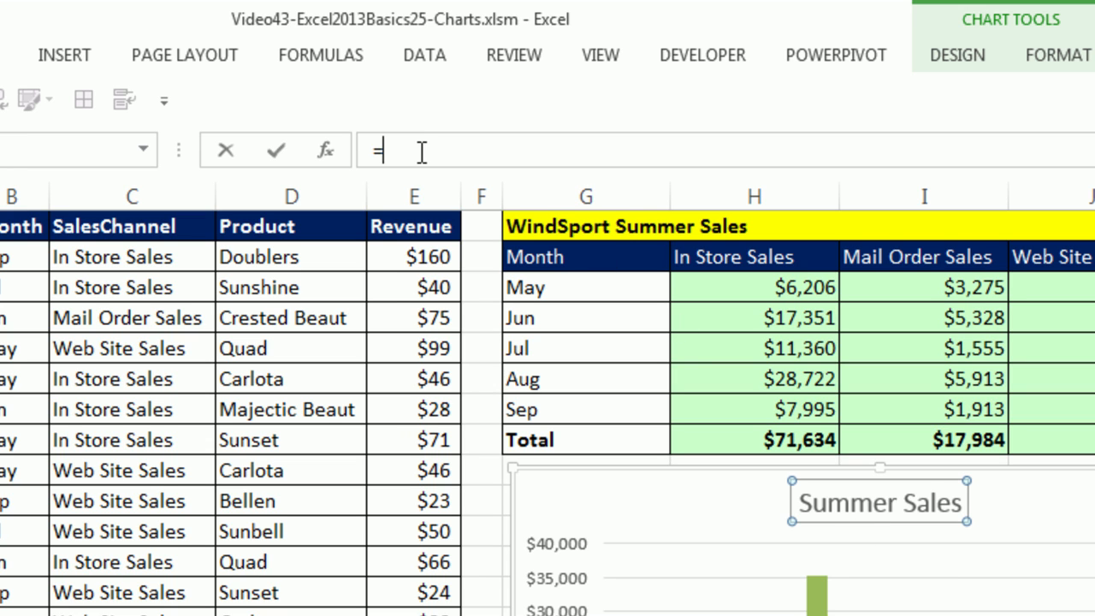
pyautogui.click(551, 227)
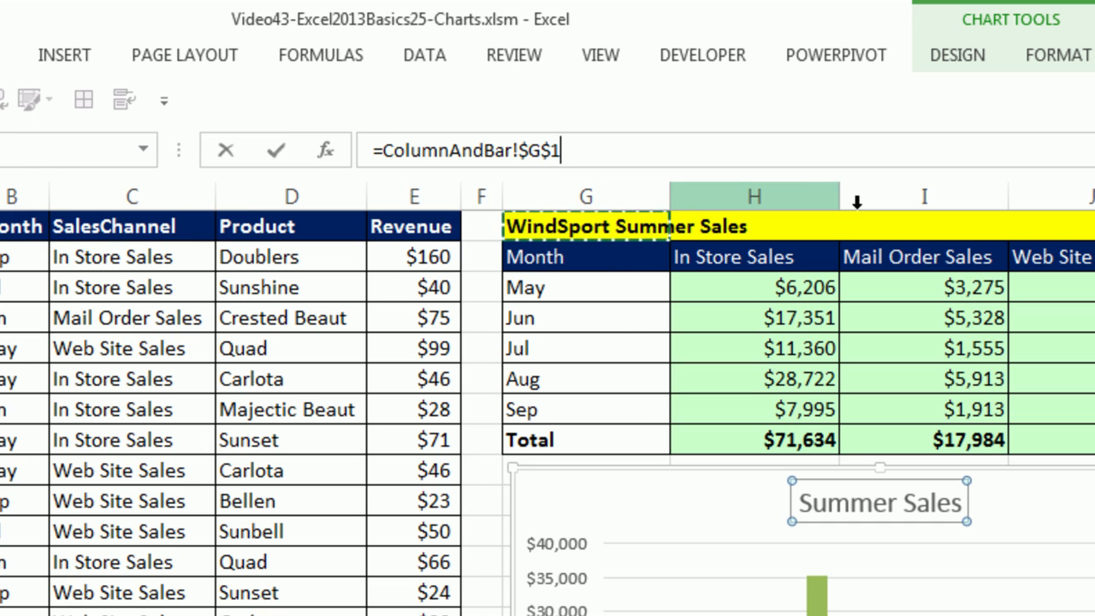
pyautogui.press('Return')
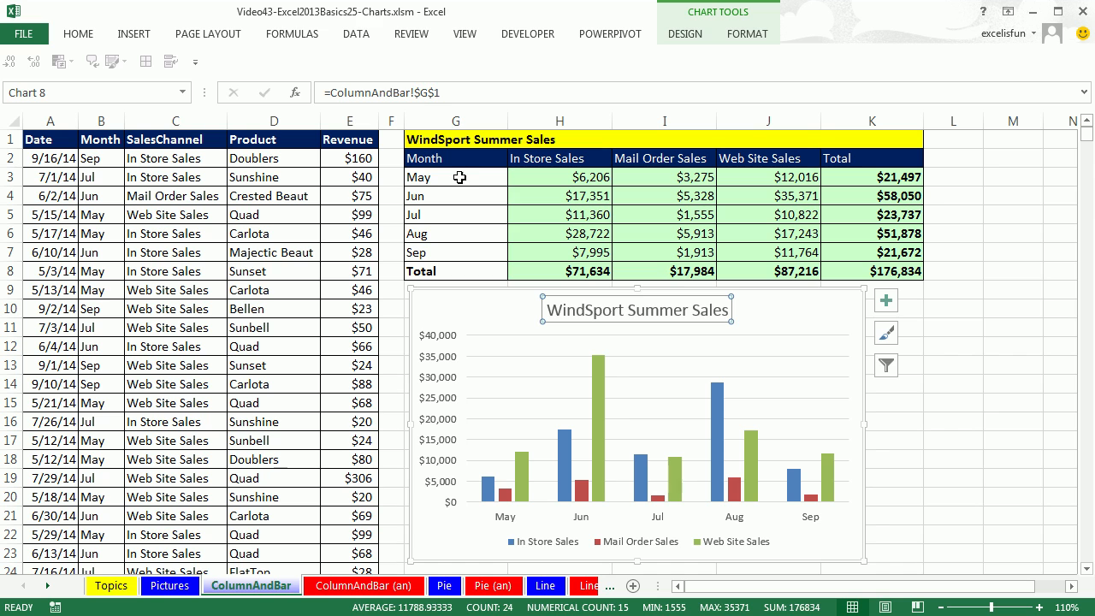
pyautogui.moveTo(458, 178); pyautogui.dragTo(462, 248)
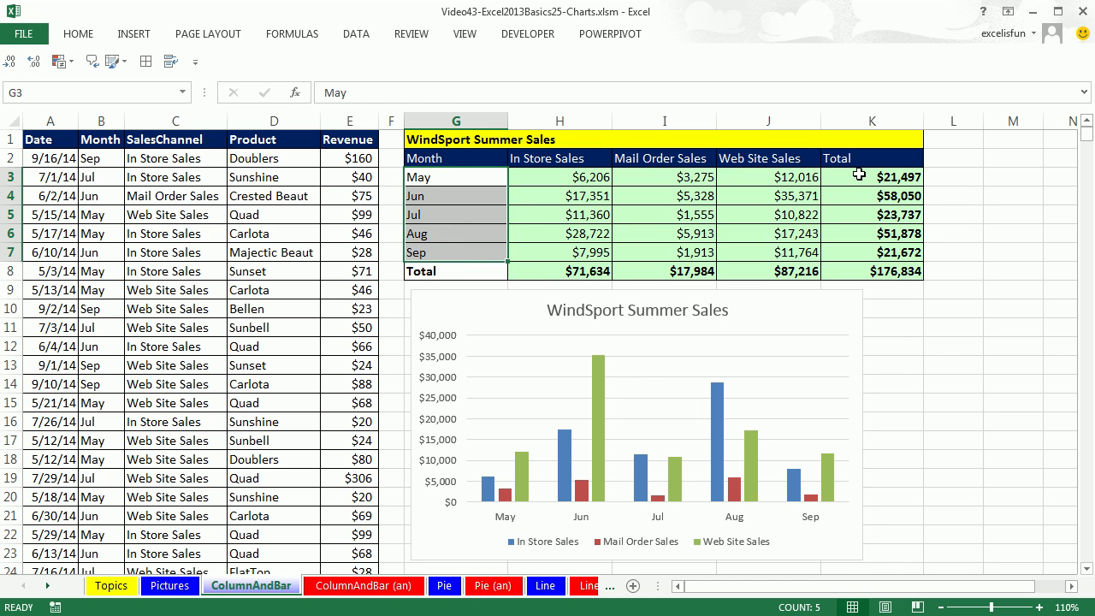
pyautogui.moveTo(890, 177); pyautogui.dragTo(886, 250)
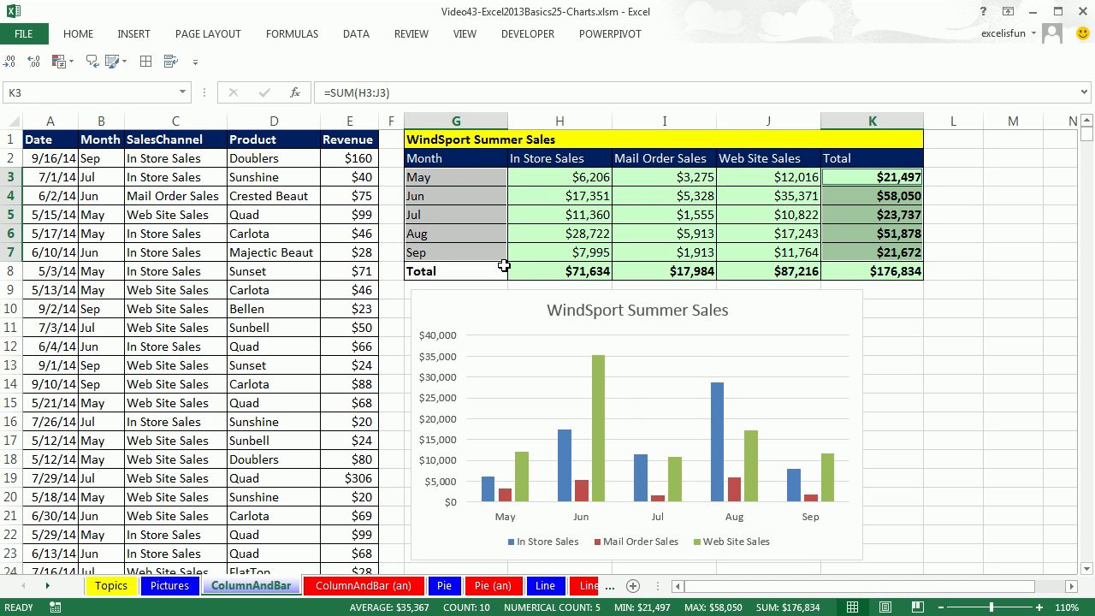
pyautogui.click(955, 311)
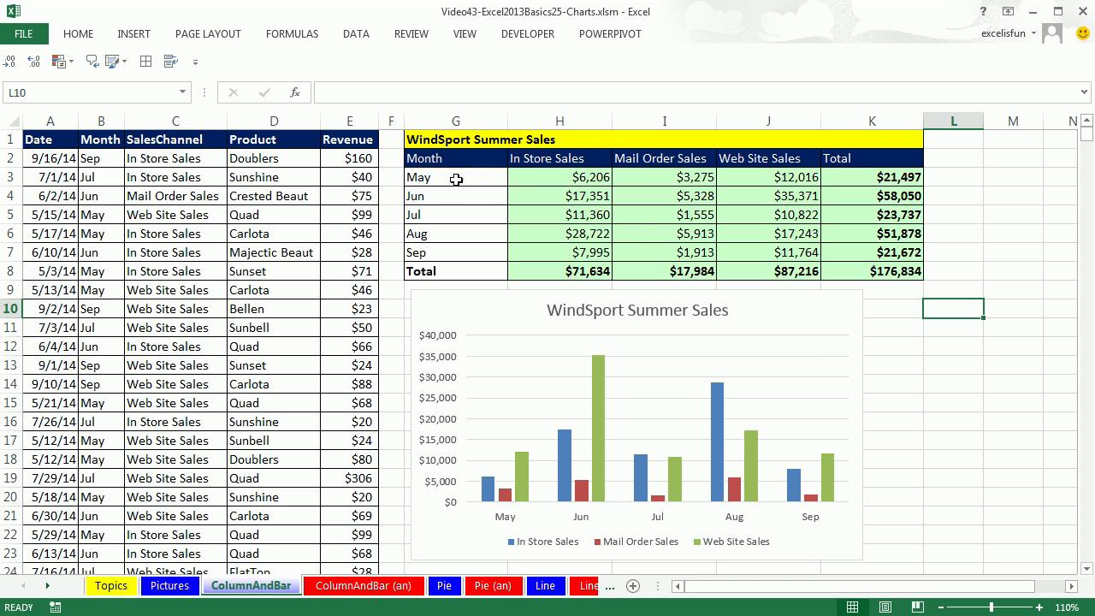
# - Try to insert a clustered column chart from the months, their totals and the stray cell L10, and clear that selection
pyautogui.moveTo(437, 177); pyautogui.dragTo(444, 250)
pyautogui.moveTo(858, 175); pyautogui.dragTo(866, 249)
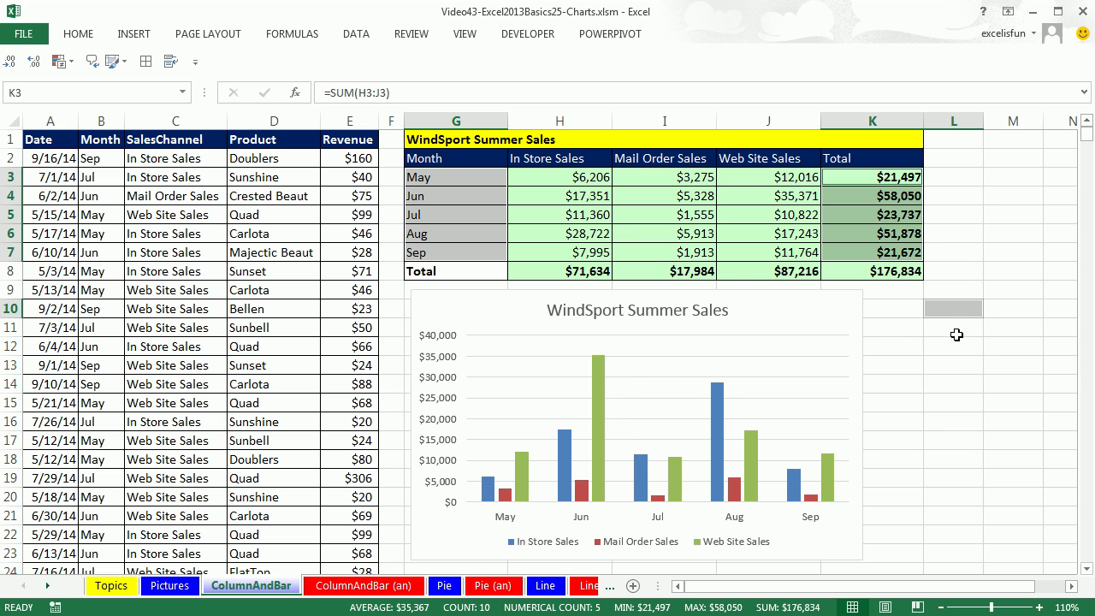
pyautogui.click(137, 36)
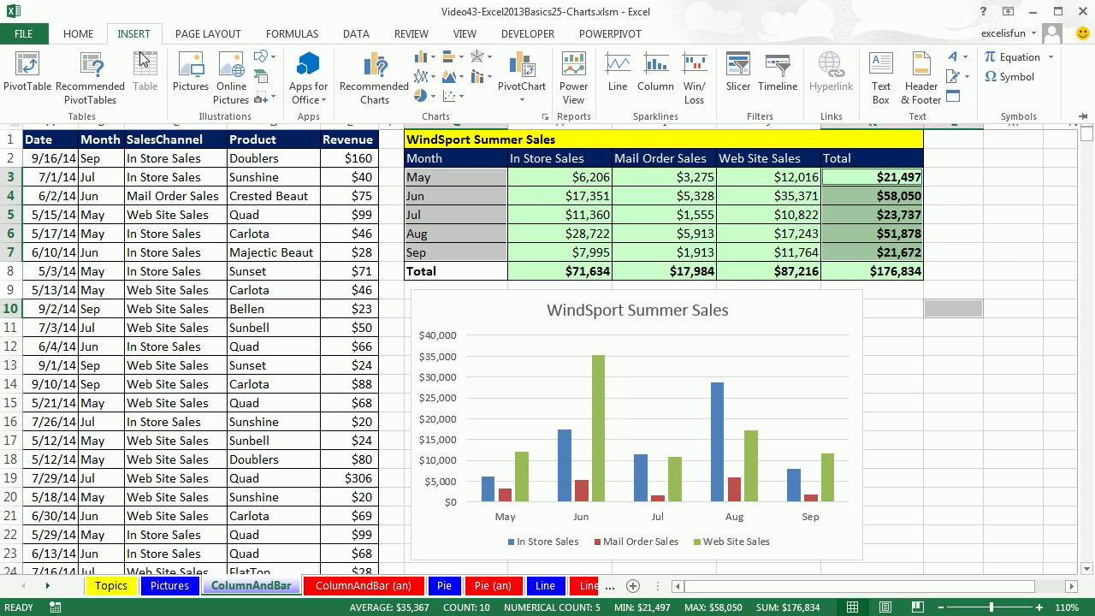
pyautogui.click(427, 60)
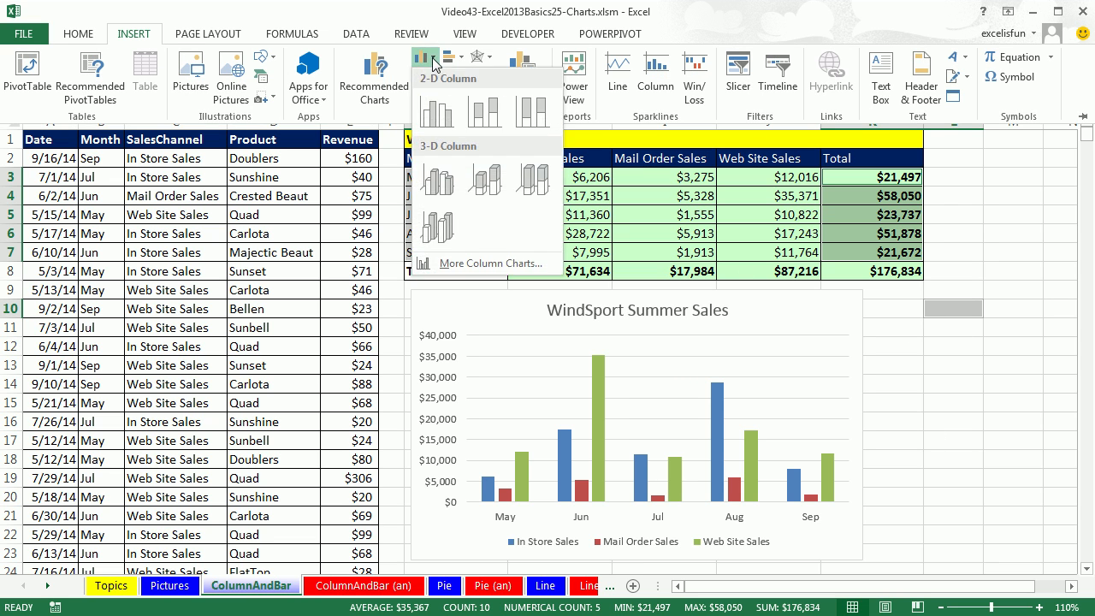
pyautogui.click(436, 117)
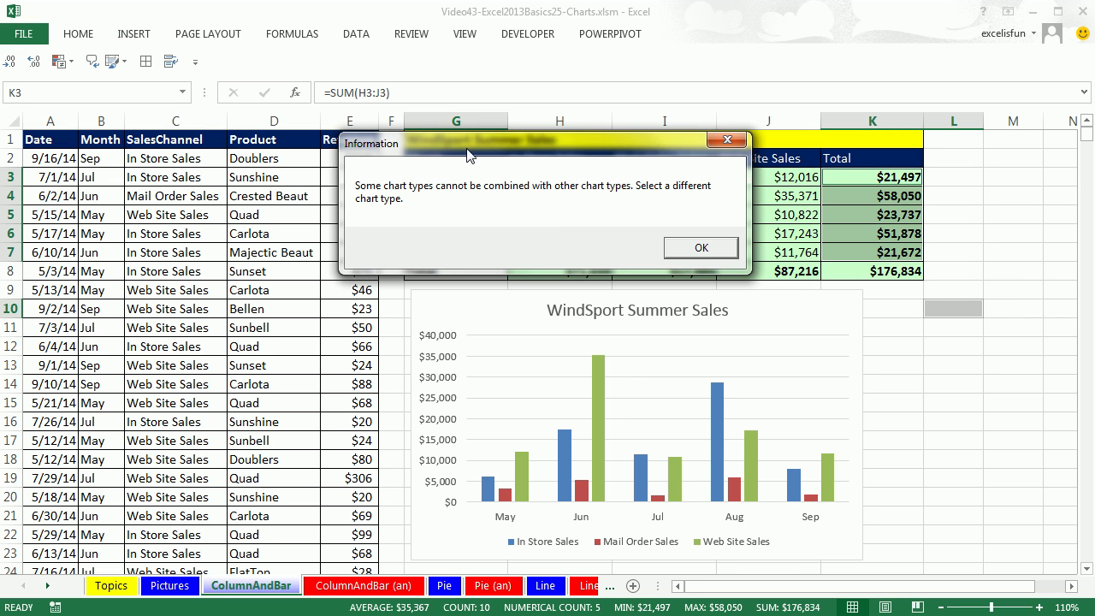
pyautogui.click(702, 248)
pyautogui.click(948, 370)
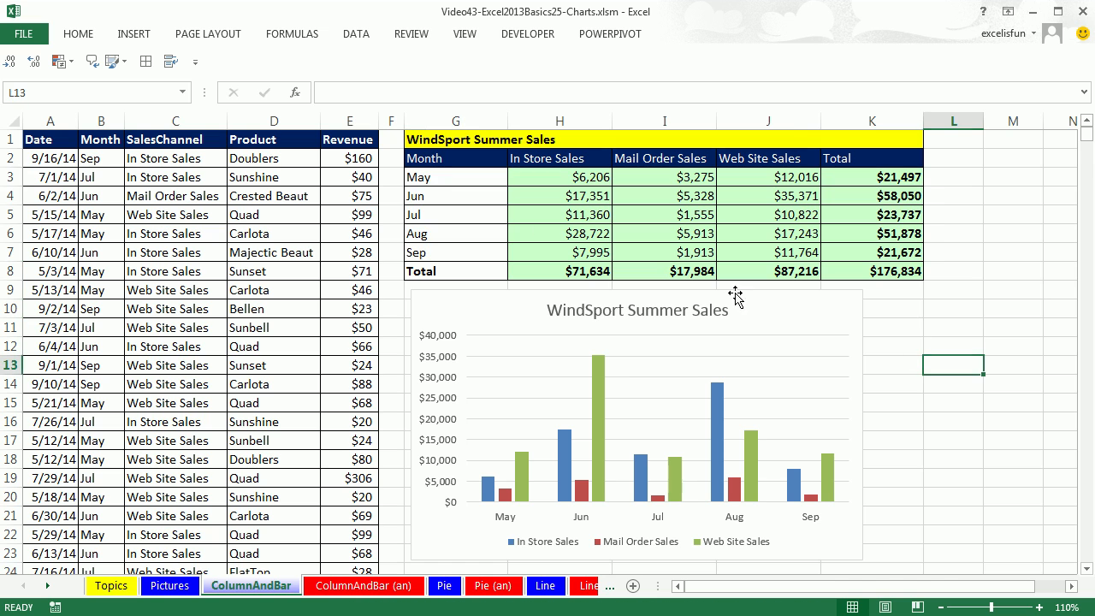
# - Insert a clustered column chart from the months G3:G7 and totals K3:K7, and place it below the first chart
pyautogui.moveTo(455, 177); pyautogui.dragTo(452, 250)
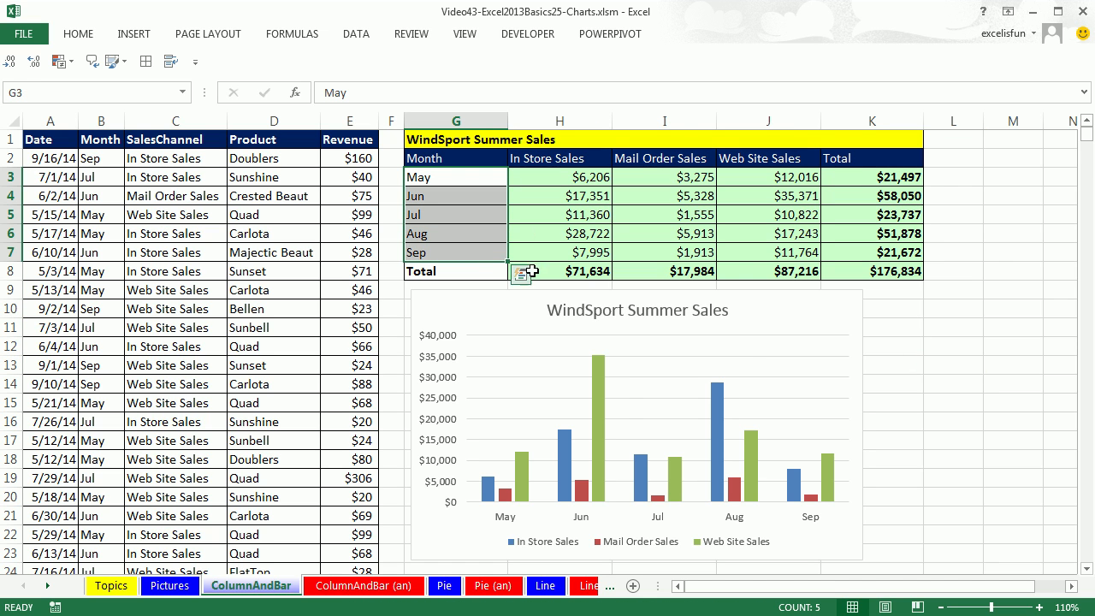
pyautogui.moveTo(852, 177); pyautogui.dragTo(853, 249)
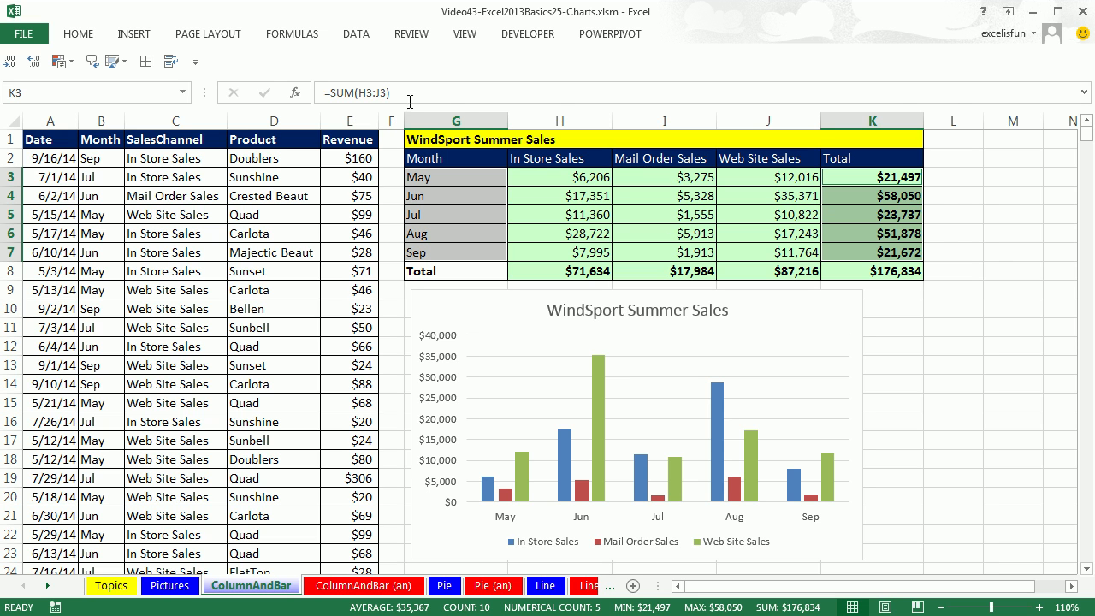
pyautogui.click(135, 33)
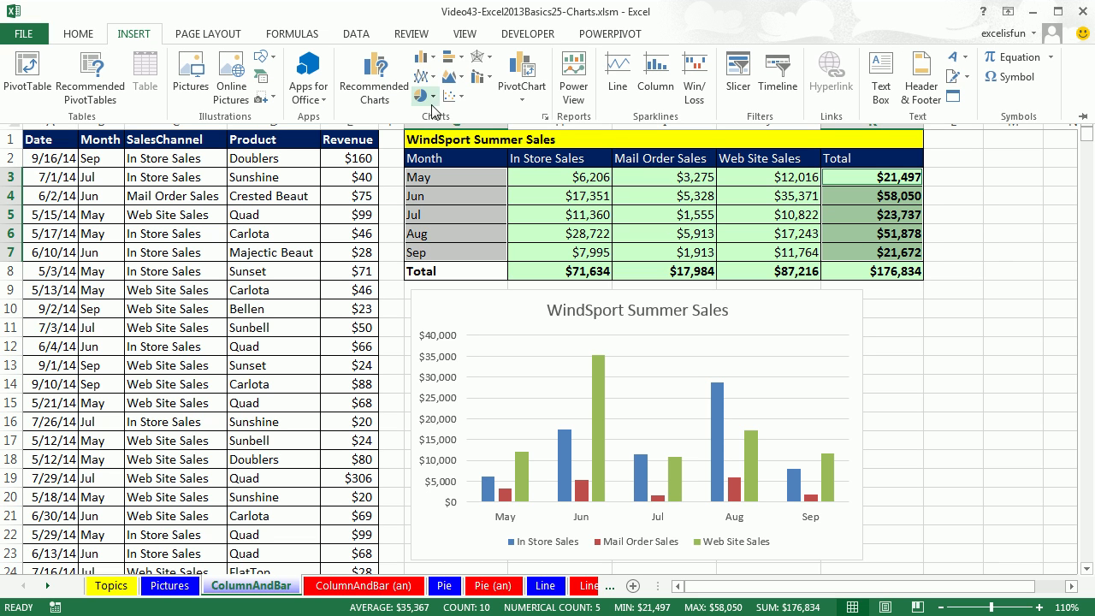
pyautogui.click(423, 58)
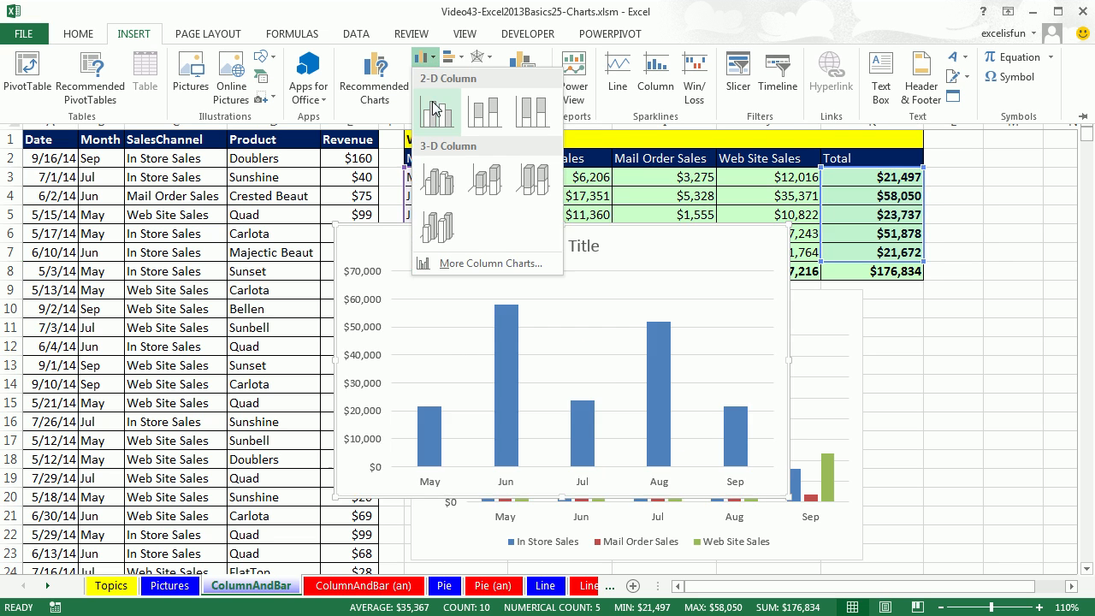
pyautogui.click(436, 110)
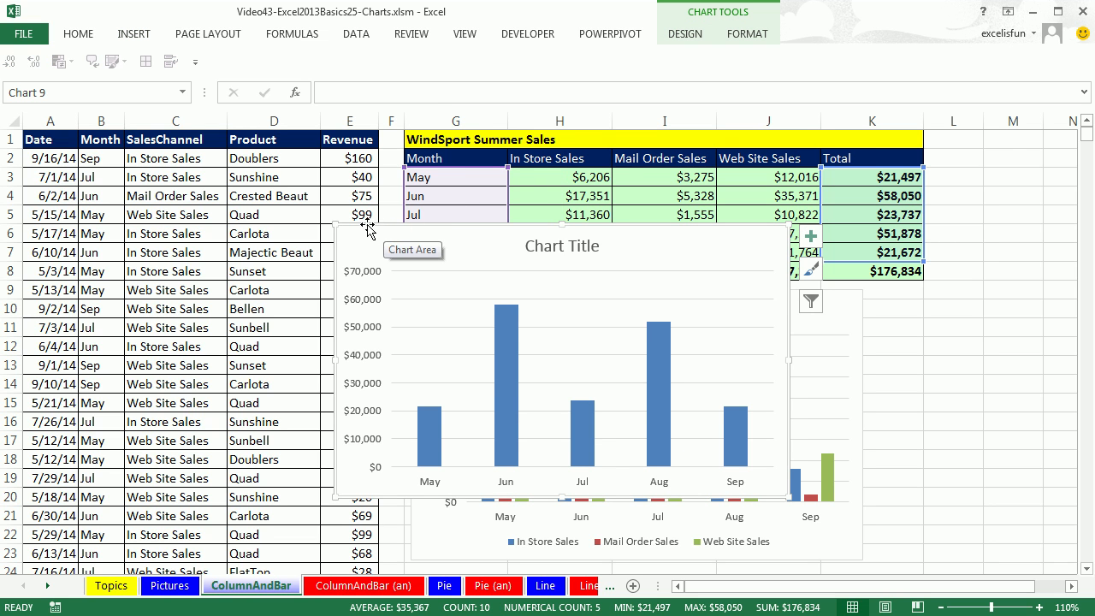
pyautogui.moveTo(368, 229); pyautogui.dragTo(445, 375)
pyautogui.scroll(-3, 513, 372)
# - Link the monthly totals chart's title to the summary table's heading with the formula =ColumnAndBar!$G$1
pyautogui.click(649, 226)
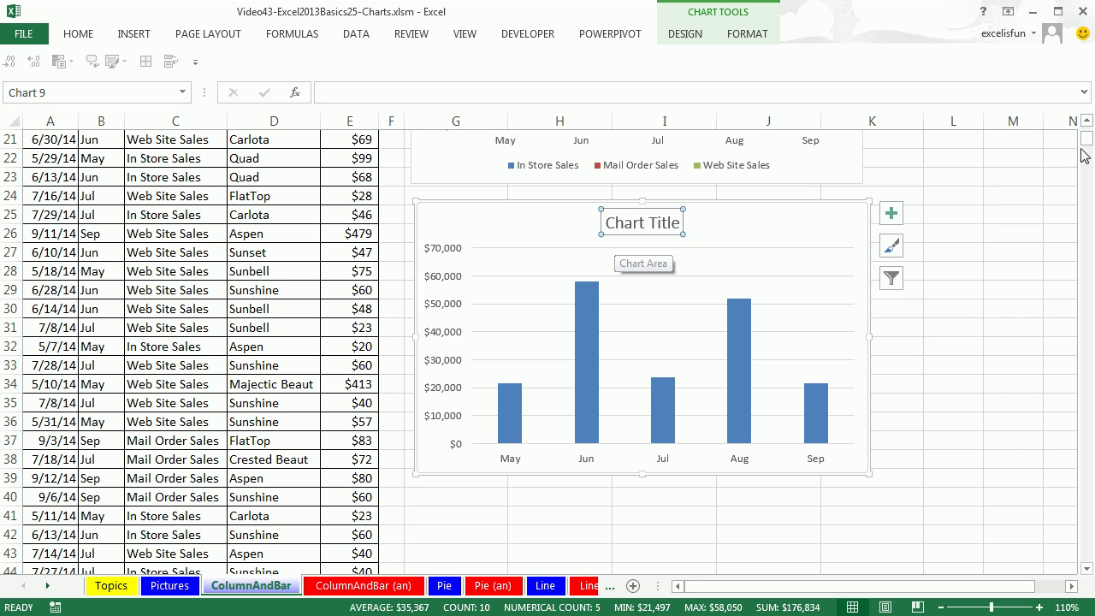
pyautogui.moveTo(1088, 143); pyautogui.dragTo(1085, 136)
pyautogui.click(381, 92)
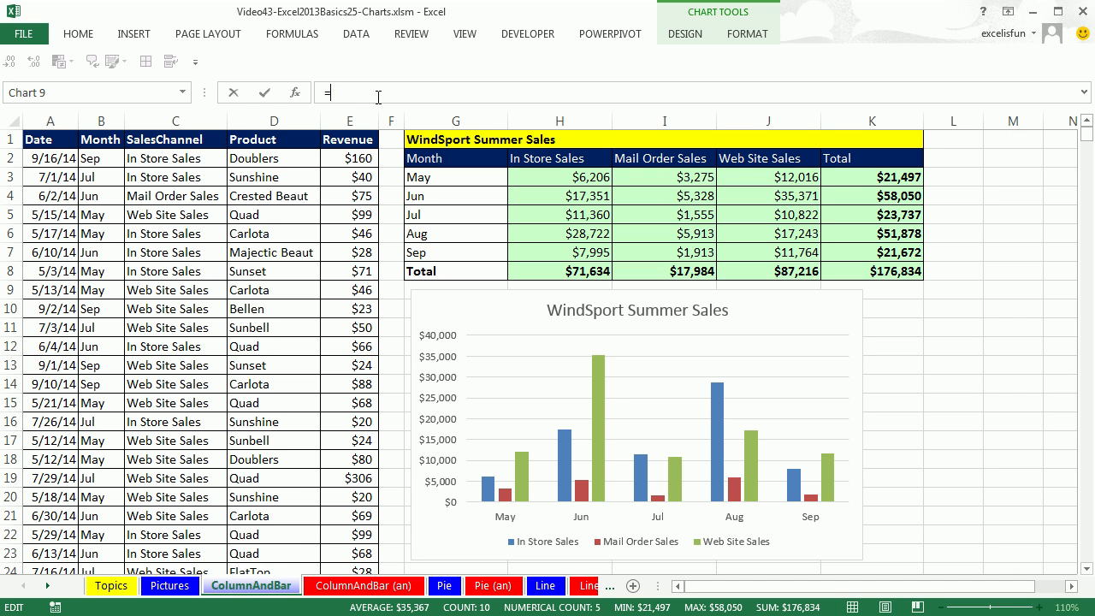
pyautogui.click(445, 141)
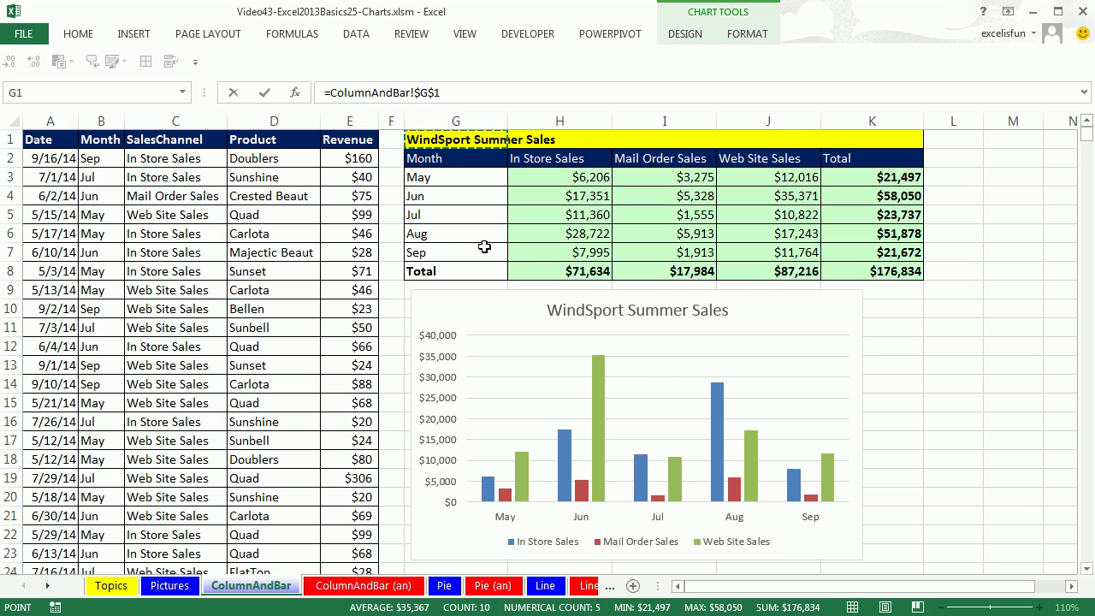
pyautogui.press('Return')
pyautogui.scroll(-6, 919, 337)
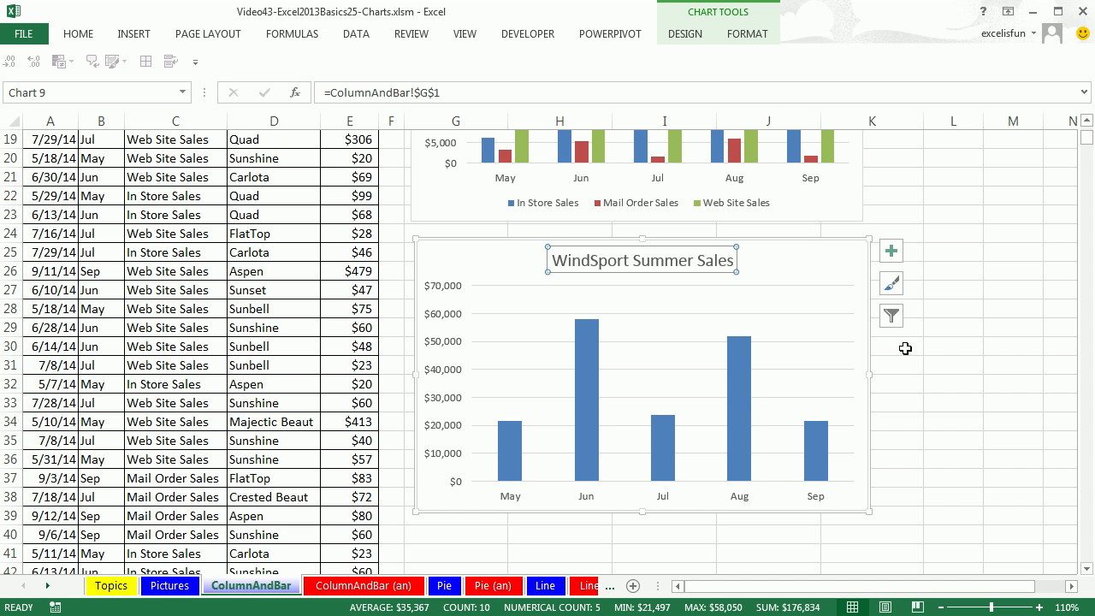
# - Add data labels to the monthly totals chart and look through its style and color choices without applying any
pyautogui.click(891, 252)
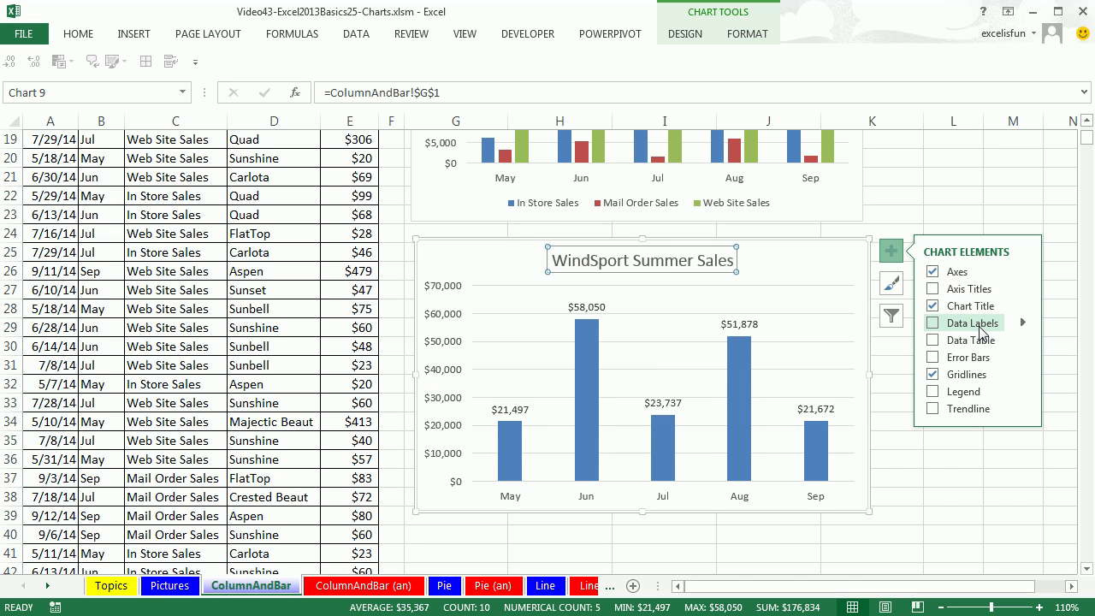
pyautogui.click(935, 325)
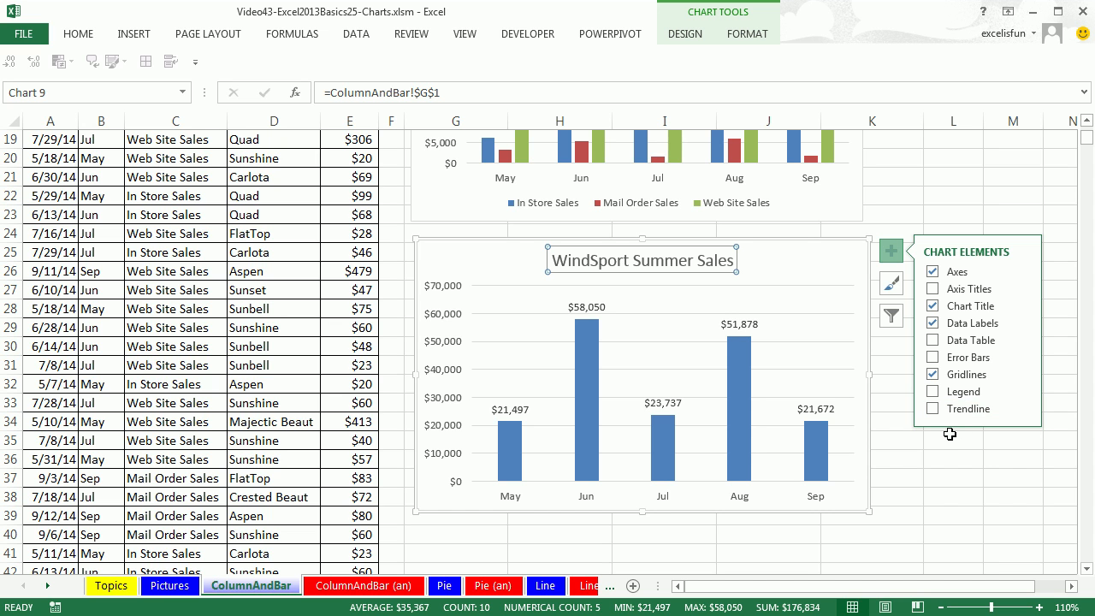
pyautogui.click(891, 286)
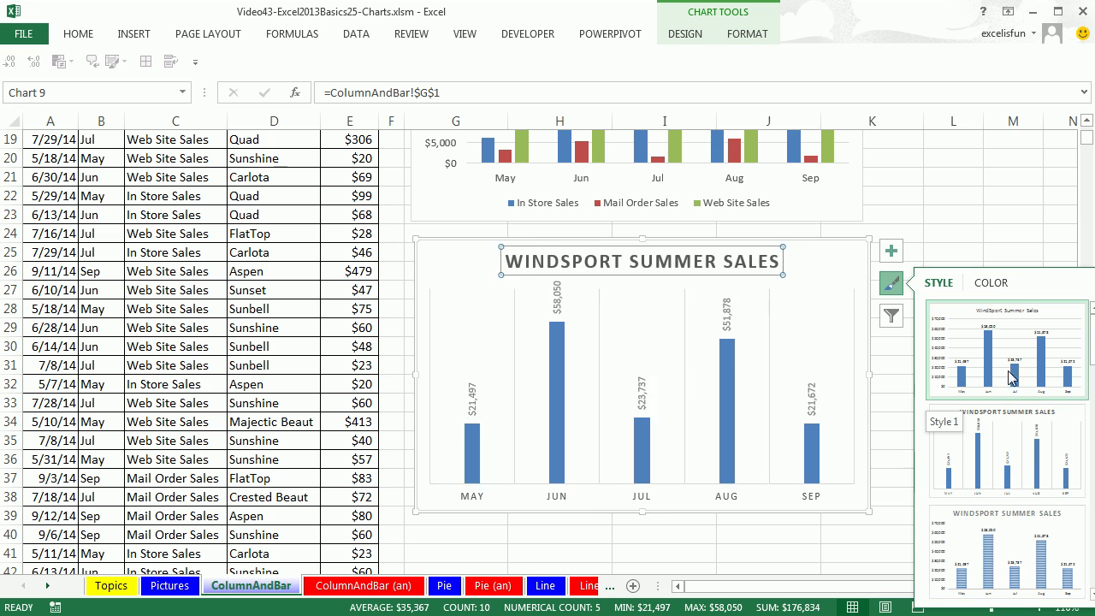
pyautogui.click(993, 283)
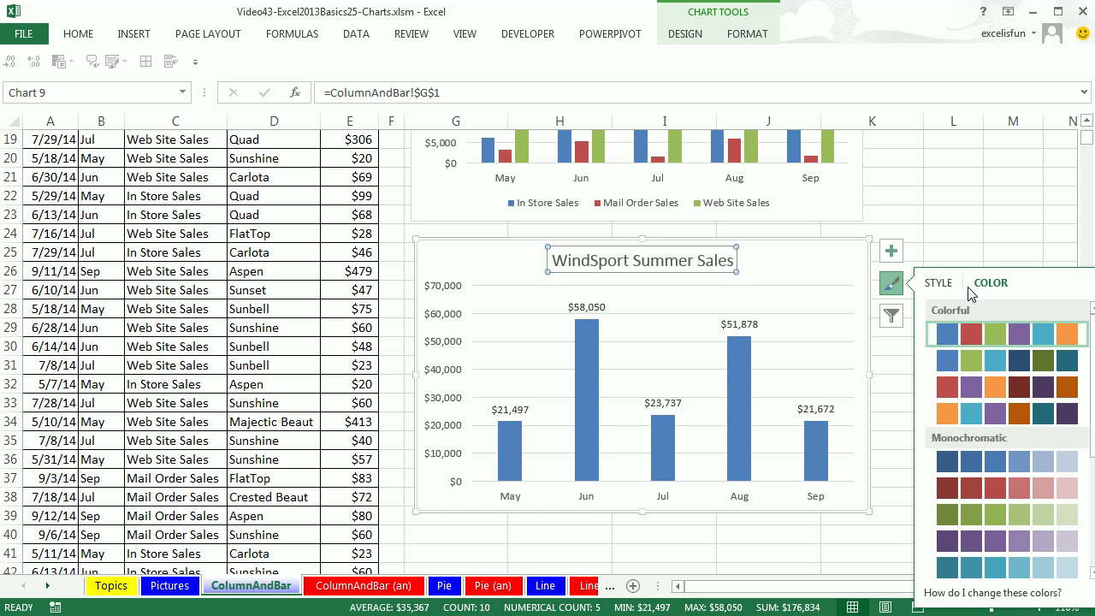
pyautogui.click(941, 283)
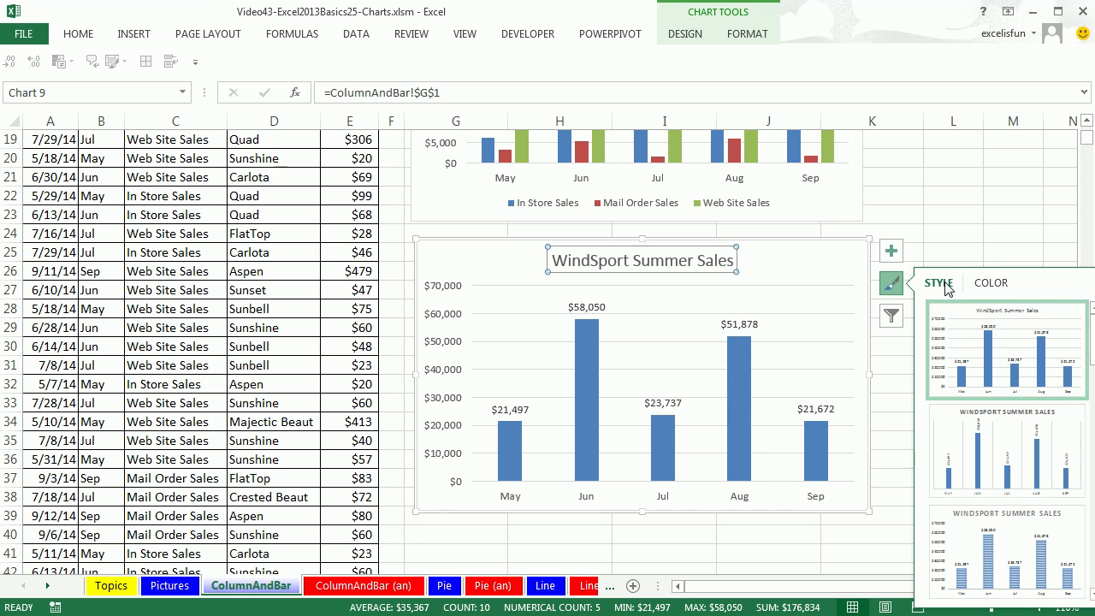
# - Filter the monthly totals chart's categories to show only Jun, Aug and Sep
pyautogui.click(892, 318)
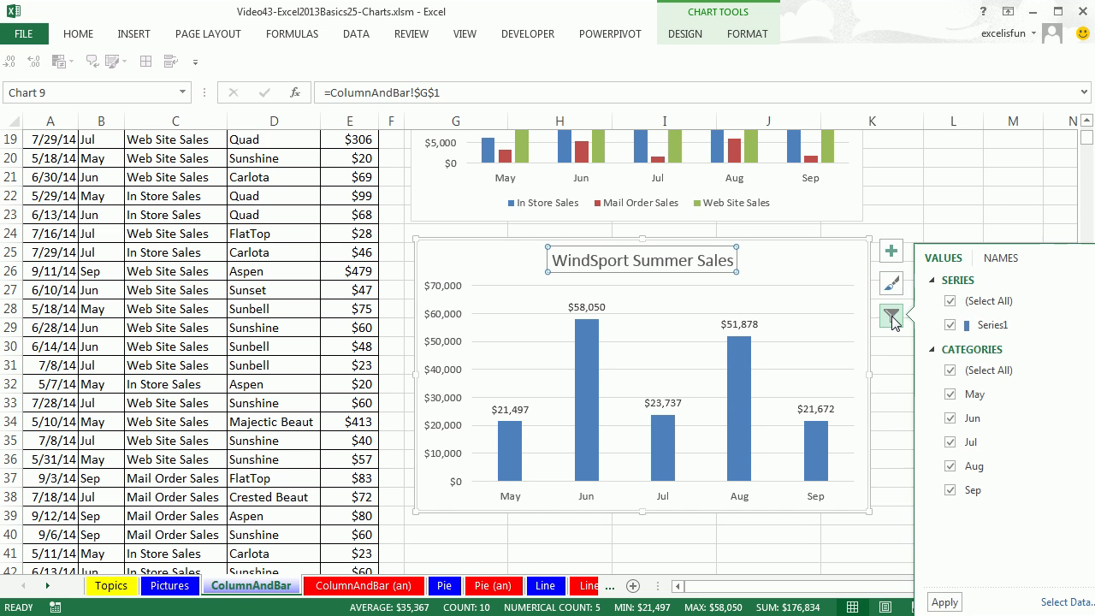
pyautogui.click(951, 371)
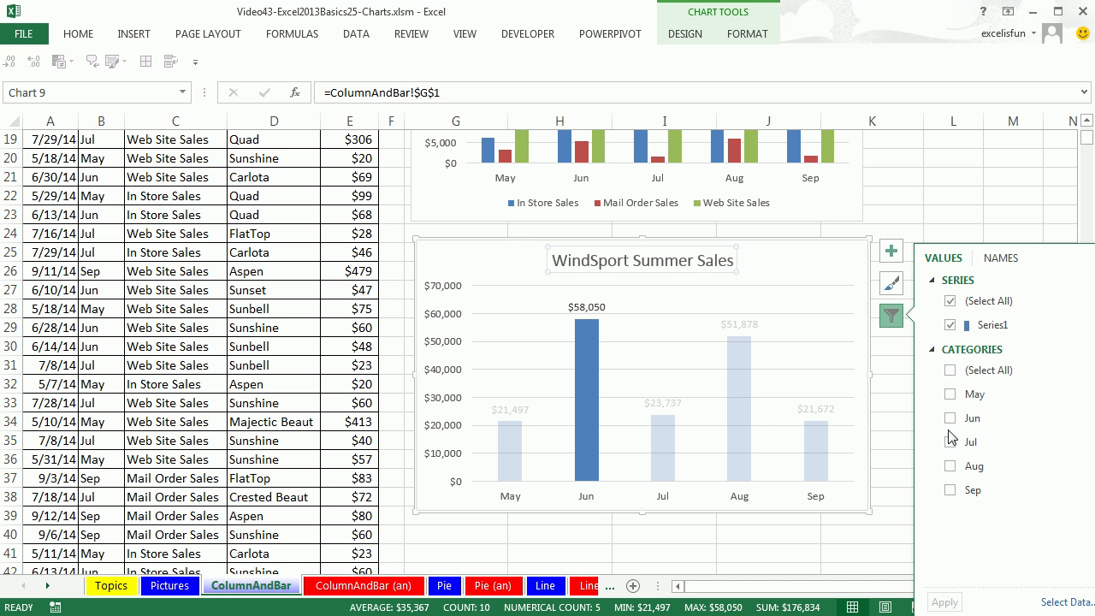
pyautogui.click(950, 418)
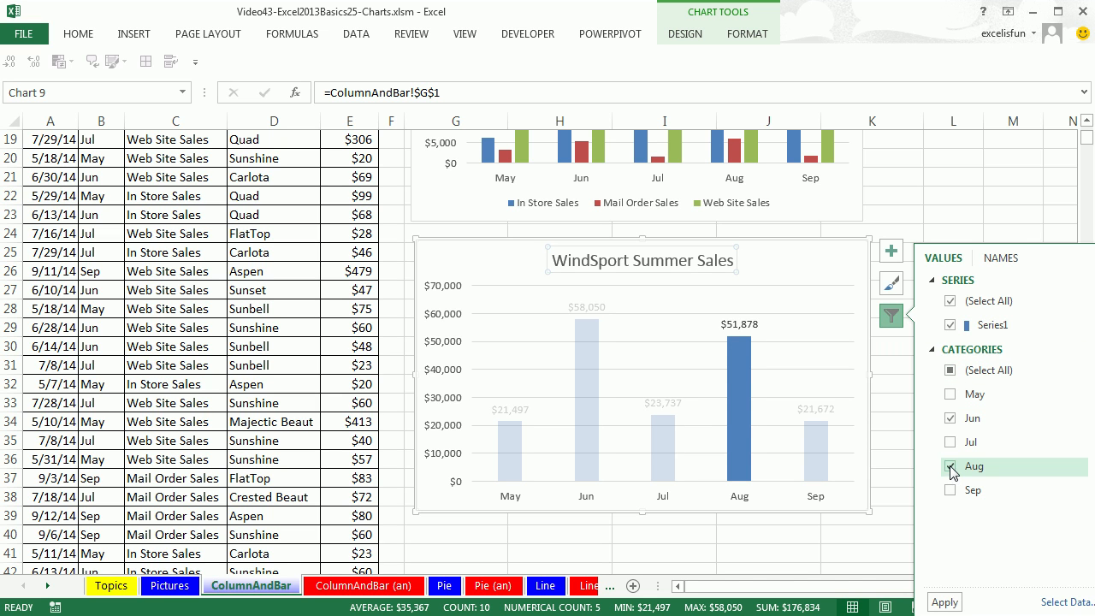
pyautogui.click(944, 602)
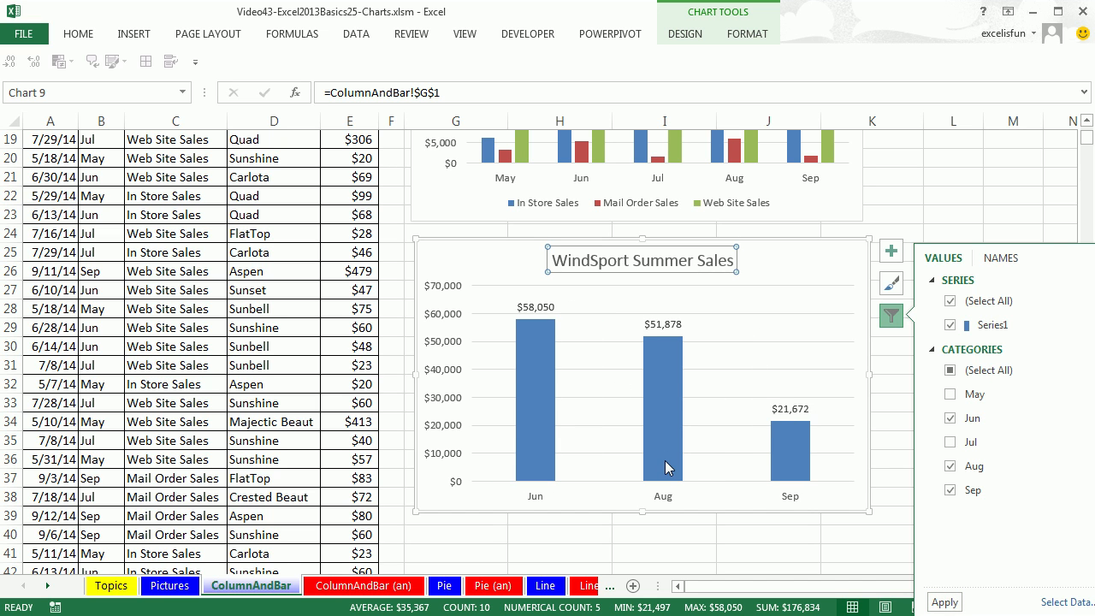
# - Restore all month categories in the monthly totals chart's filter and close the filter options
pyautogui.click(951, 371)
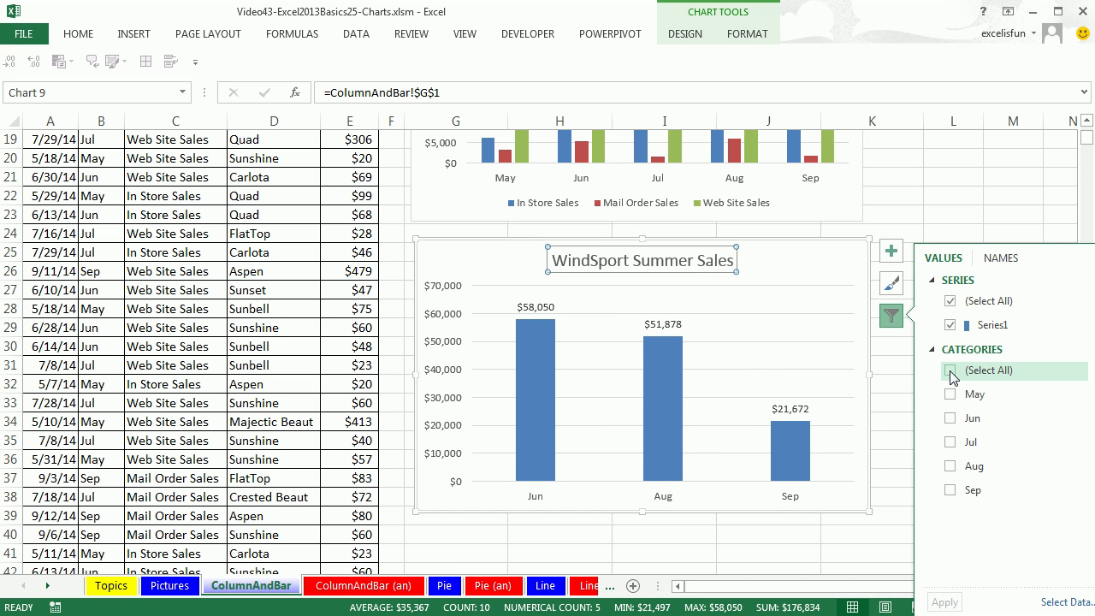
pyautogui.click(944, 603)
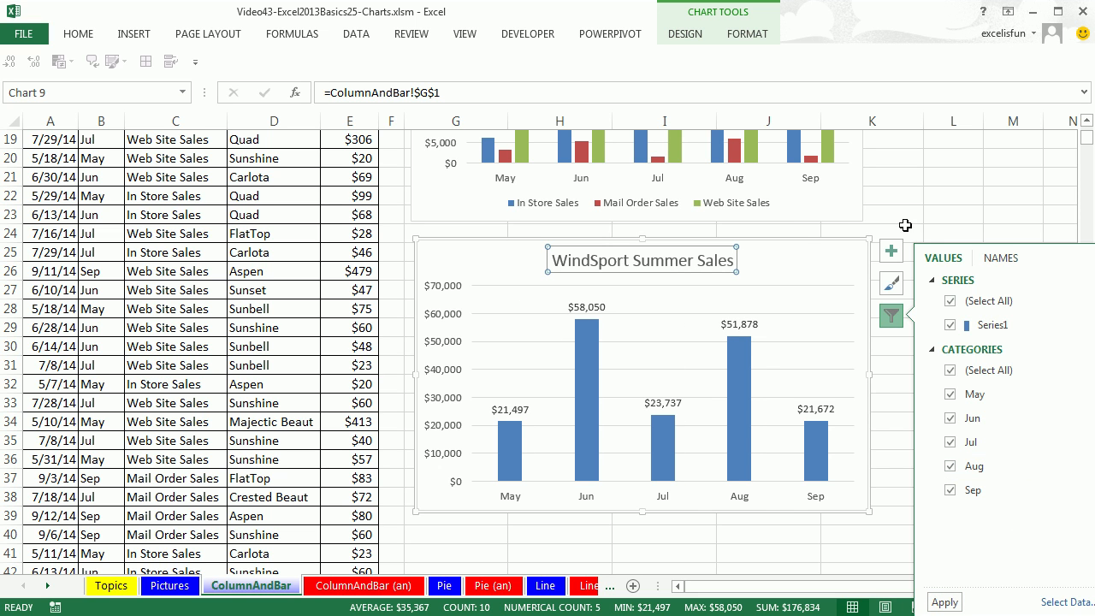
pyautogui.click(806, 272)
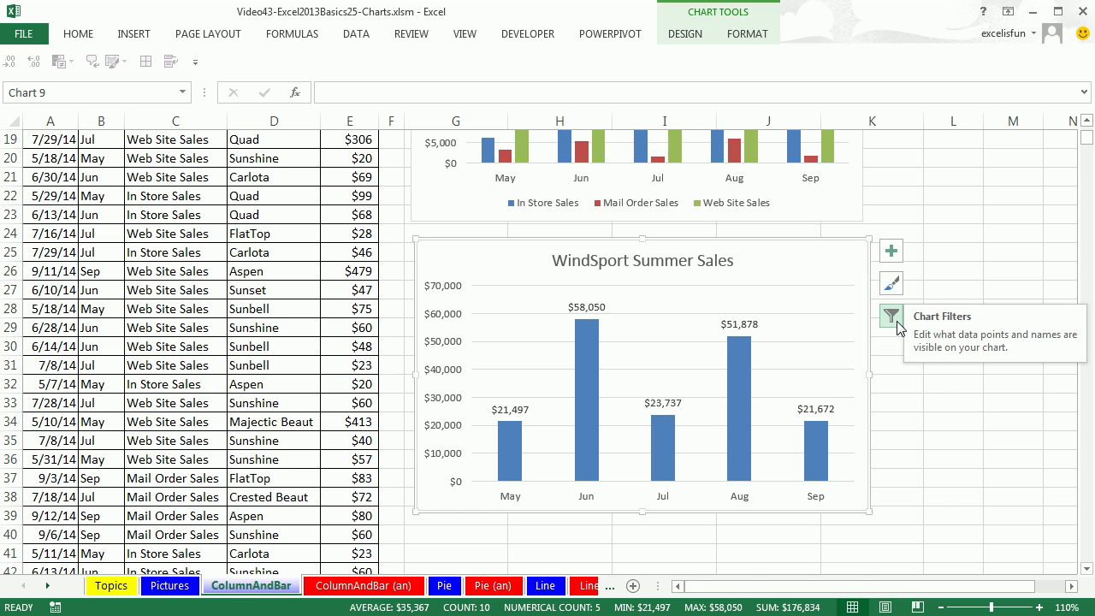
# - Examine which chart elements can be selected: title, both axes, the column series, data labels and the single Jun column
pyautogui.click(652, 271)
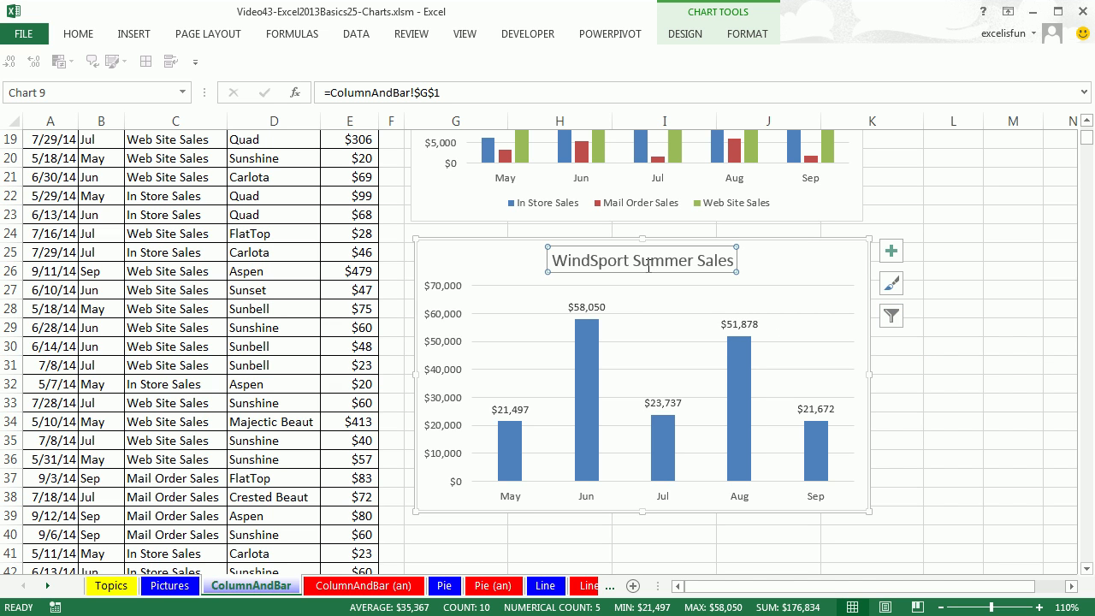
pyautogui.click(443, 317)
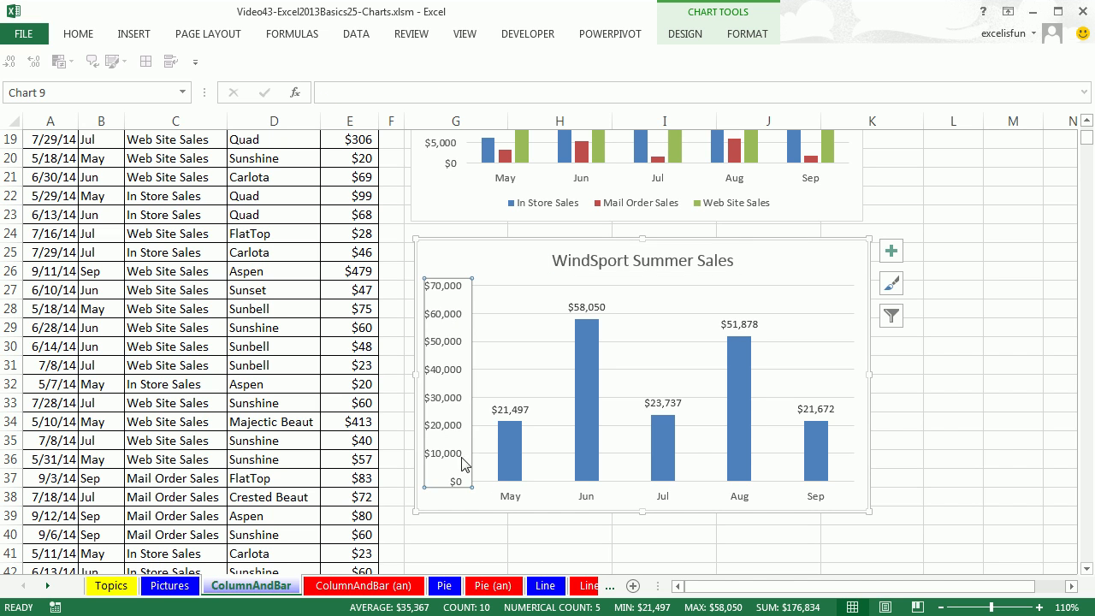
pyautogui.click(509, 498)
pyautogui.click(513, 470)
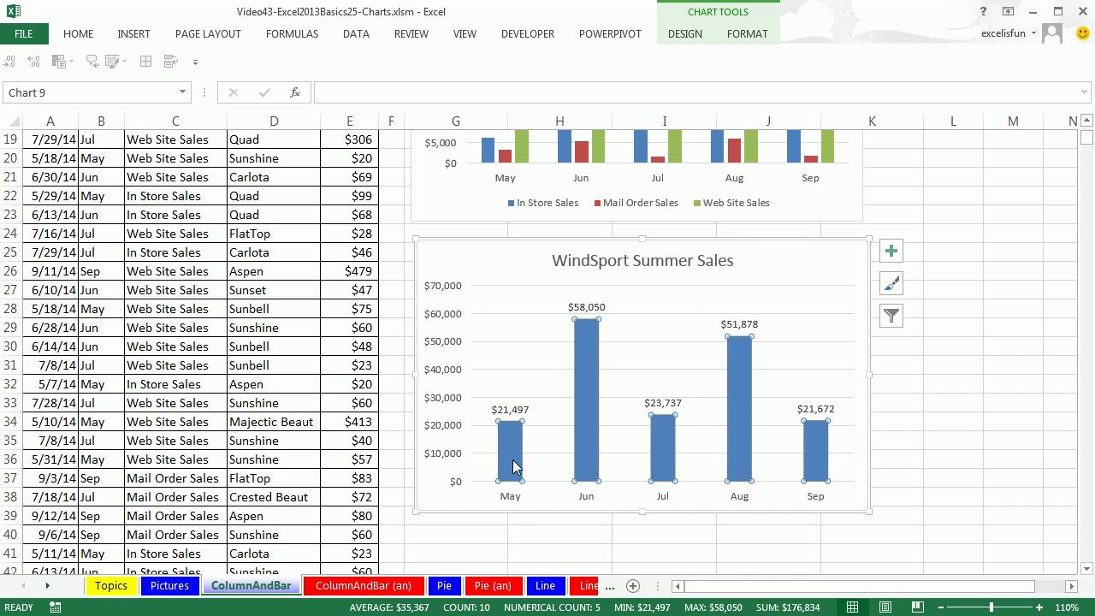
pyautogui.click(590, 308)
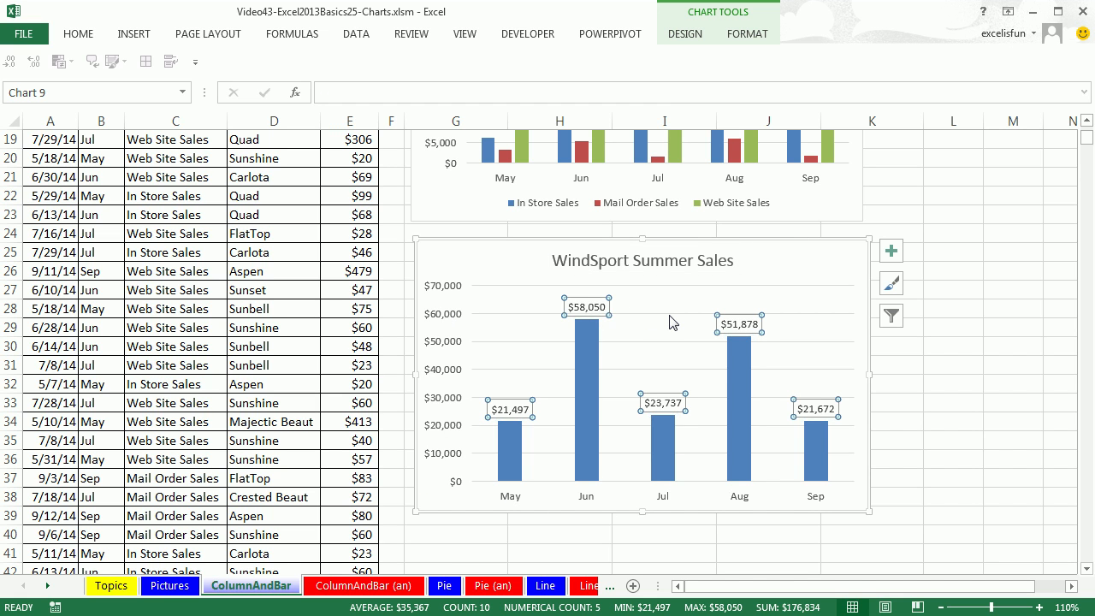
pyautogui.click(595, 381)
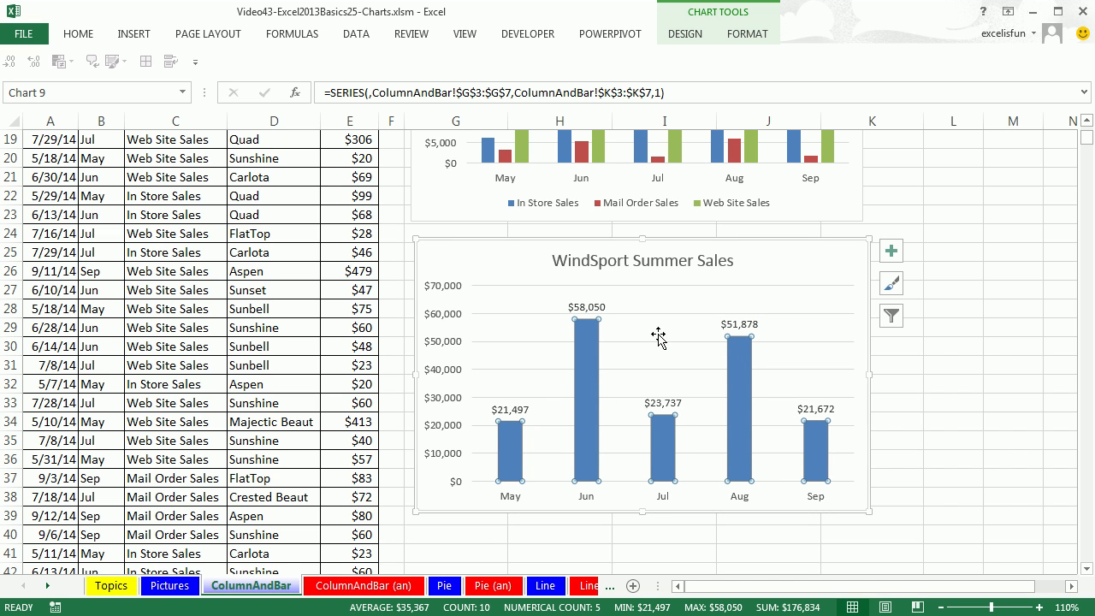
pyautogui.click(589, 354)
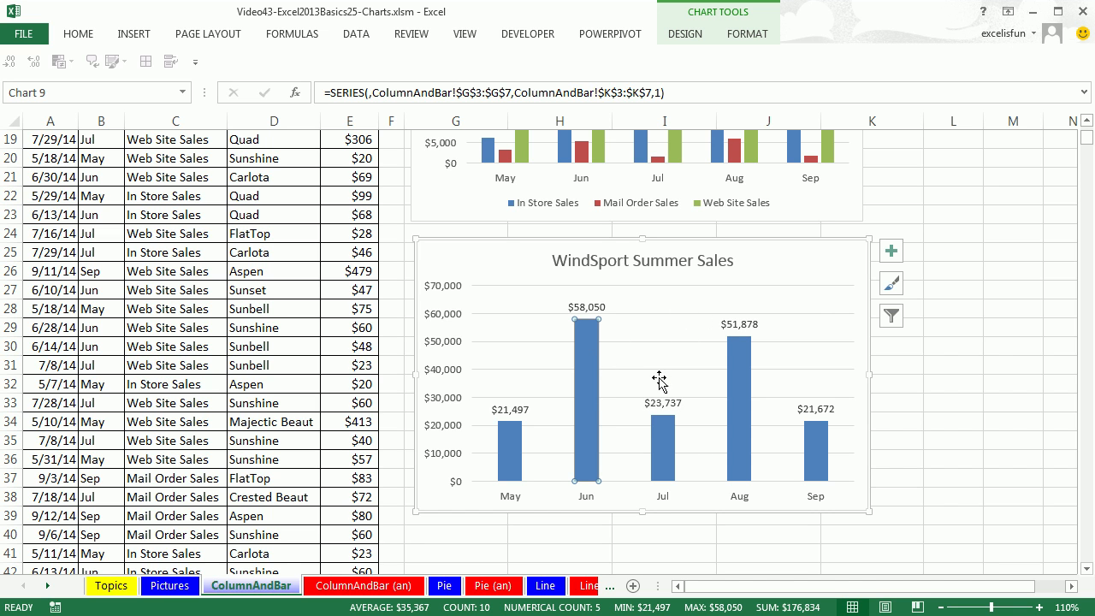
# - Make all data labels in the monthly totals chart bold and undo that formatting
pyautogui.click(739, 324)
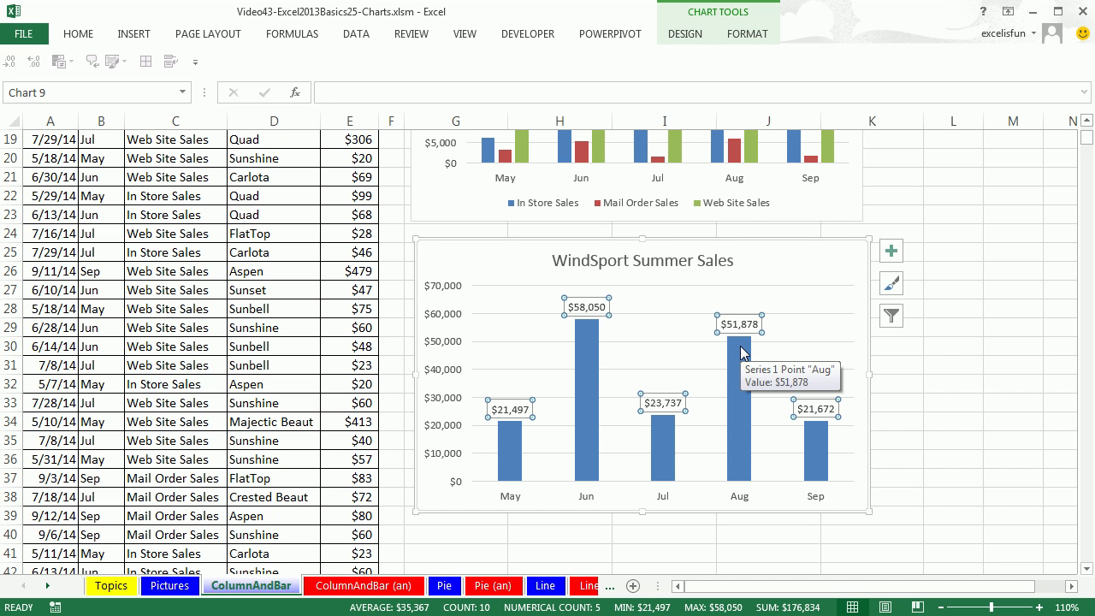
pyautogui.hotkey('ctrl', 'b')
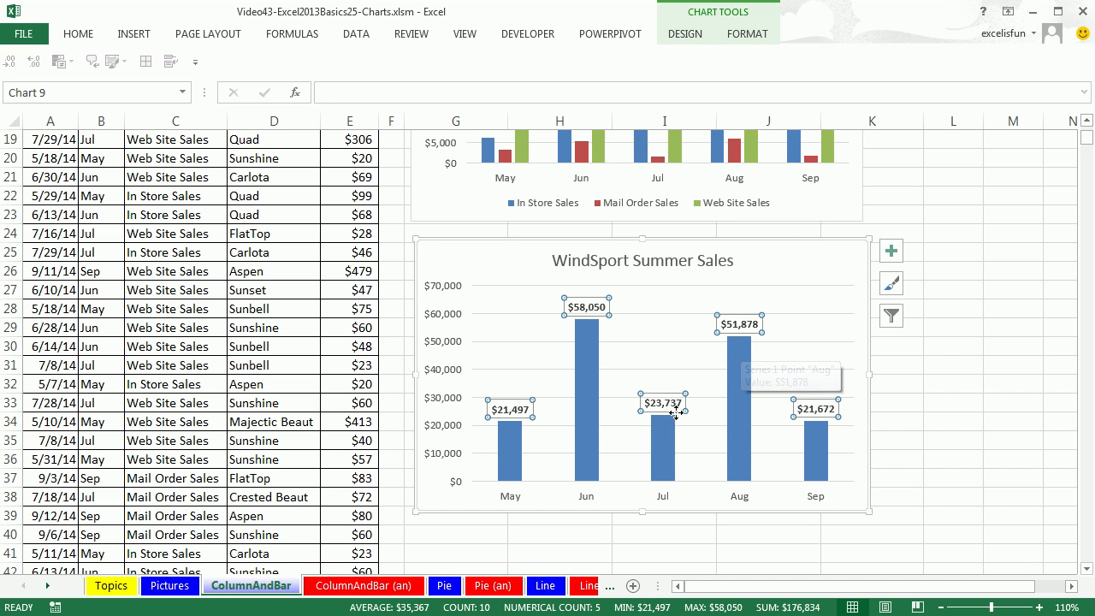
pyautogui.hotkey('ctrl', 'z')
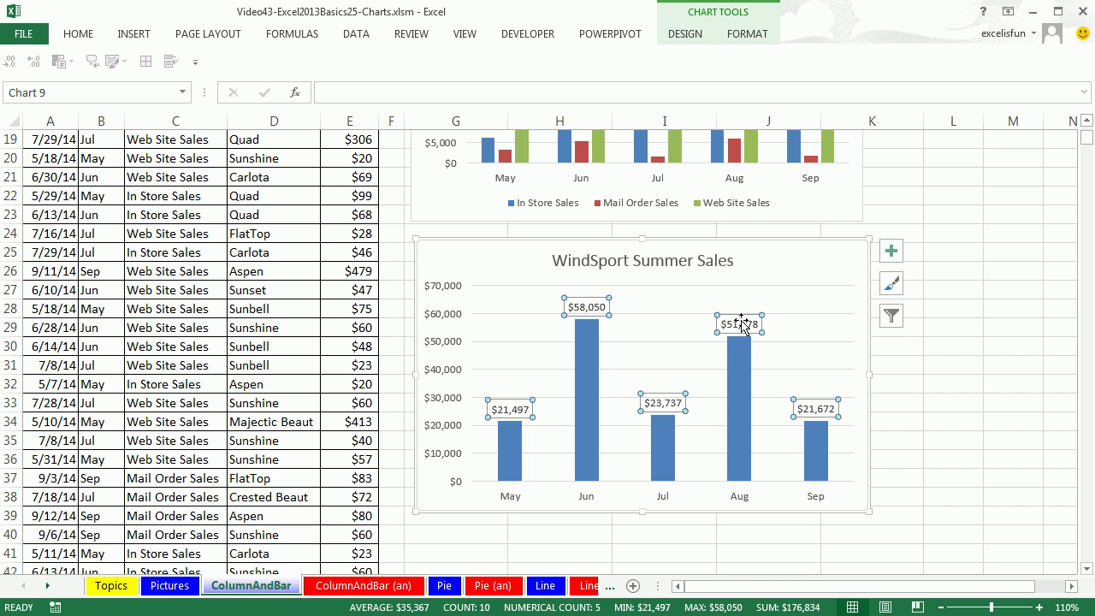
# - Make only the Aug data label in the monthly totals chart bold and undo that formatting
pyautogui.click(741, 321)
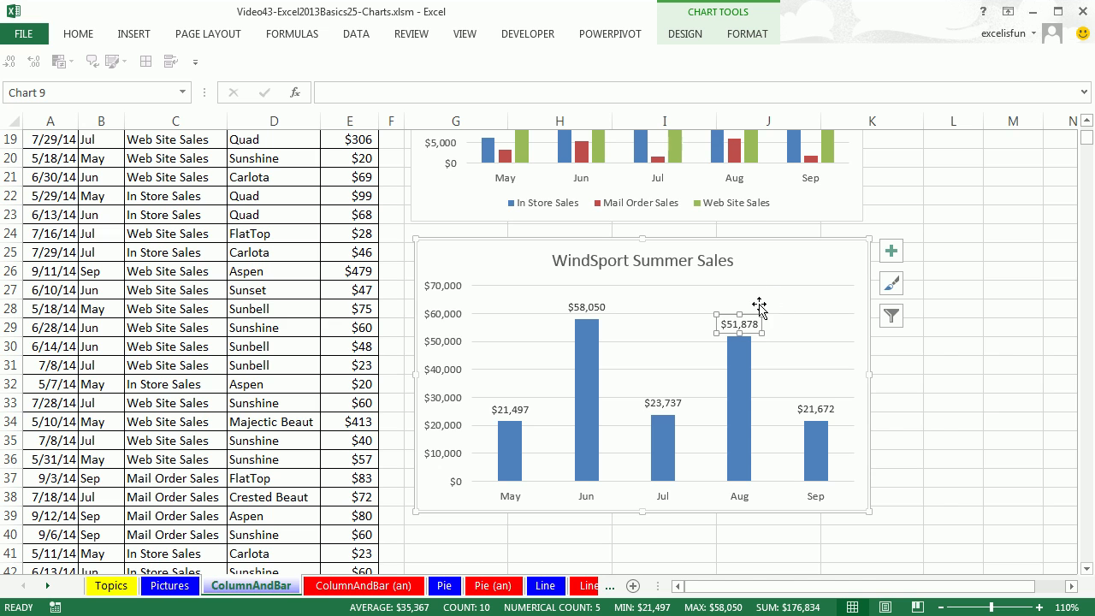
pyautogui.hotkey('ctrl', 'b')
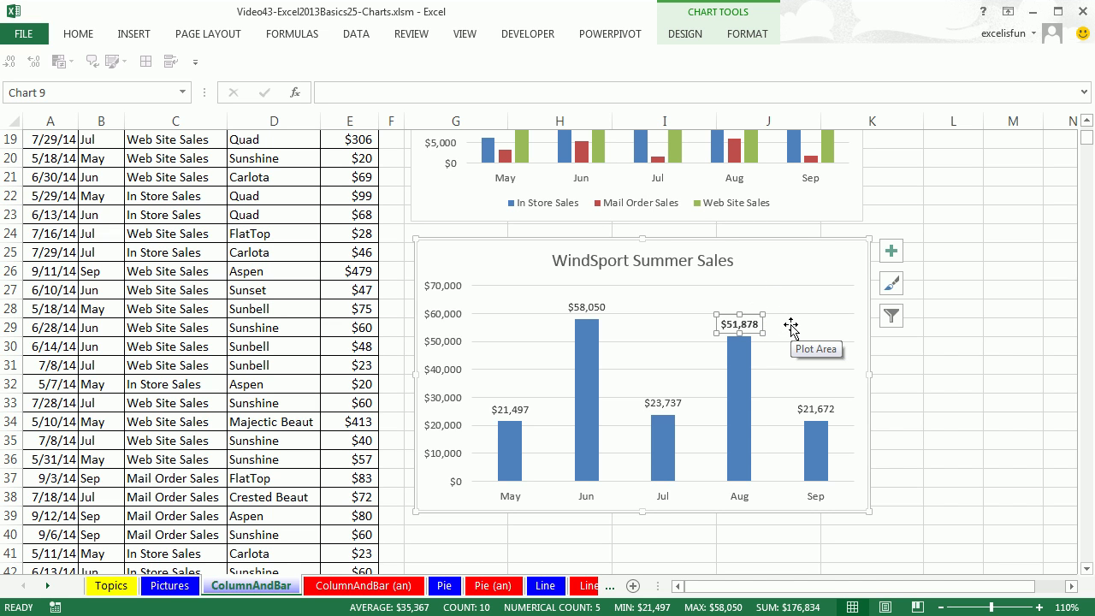
pyautogui.hotkey('ctrl', 'z')
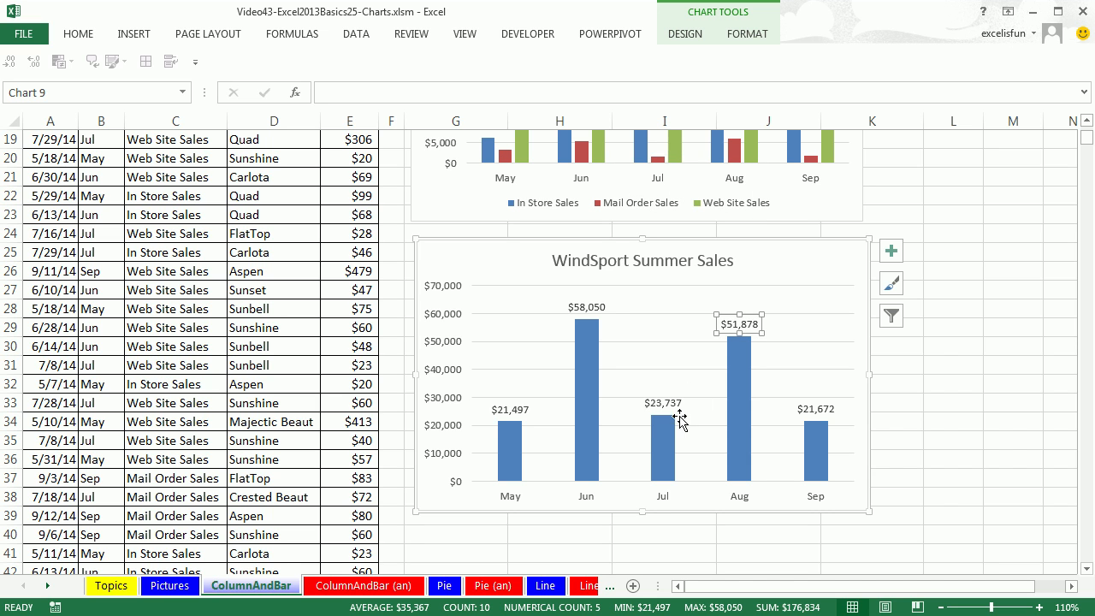
# - Examine how selection moves among the monthly totals chart's columns, plot area, title and gridlines
pyautogui.click(596, 357)
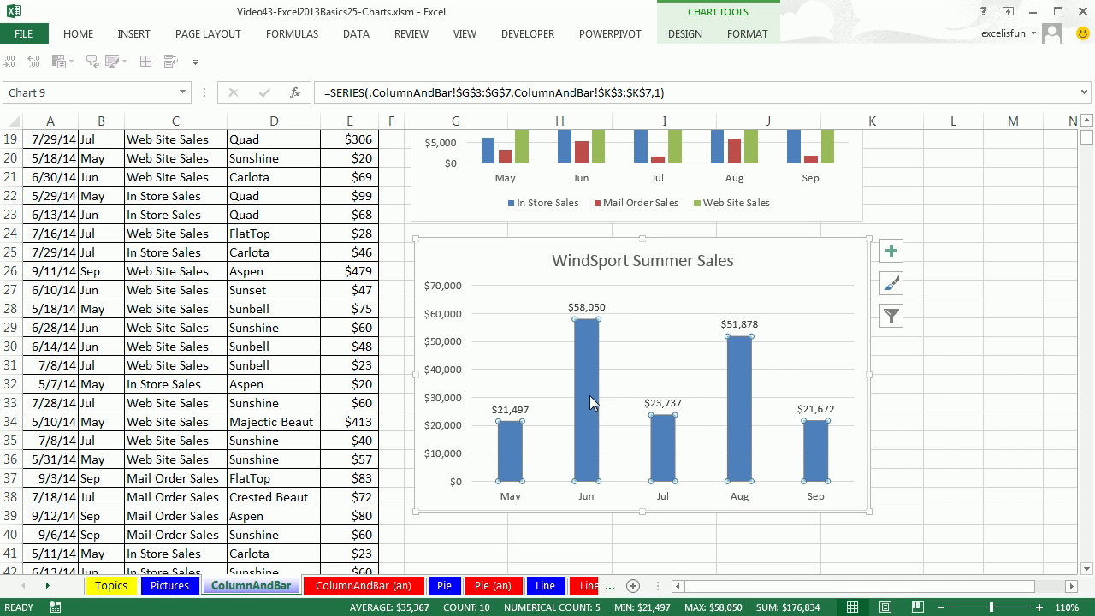
pyautogui.click(690, 291)
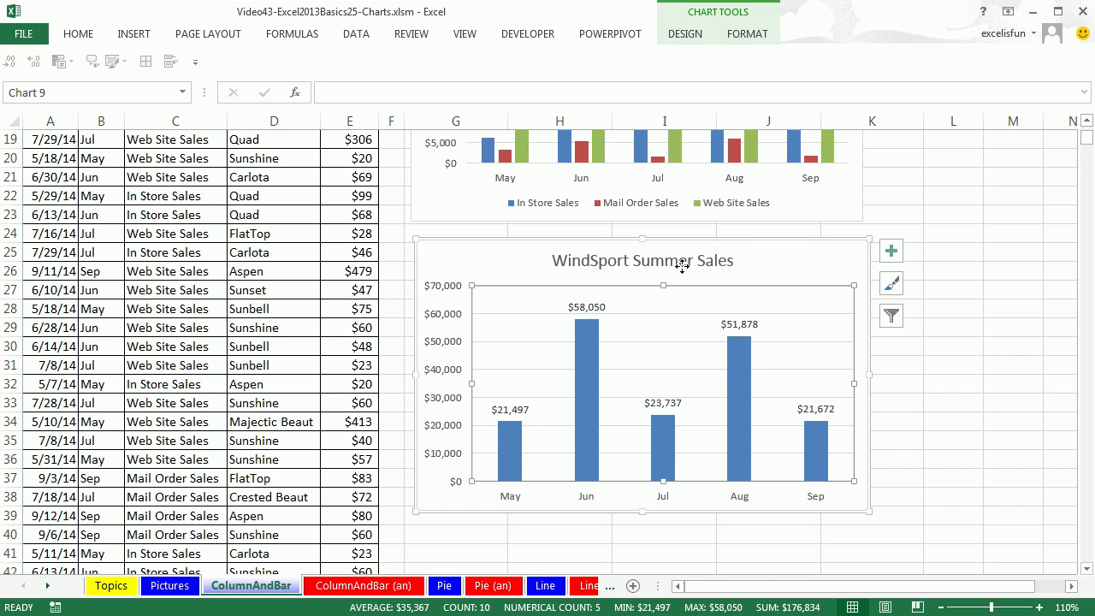
pyautogui.click(682, 267)
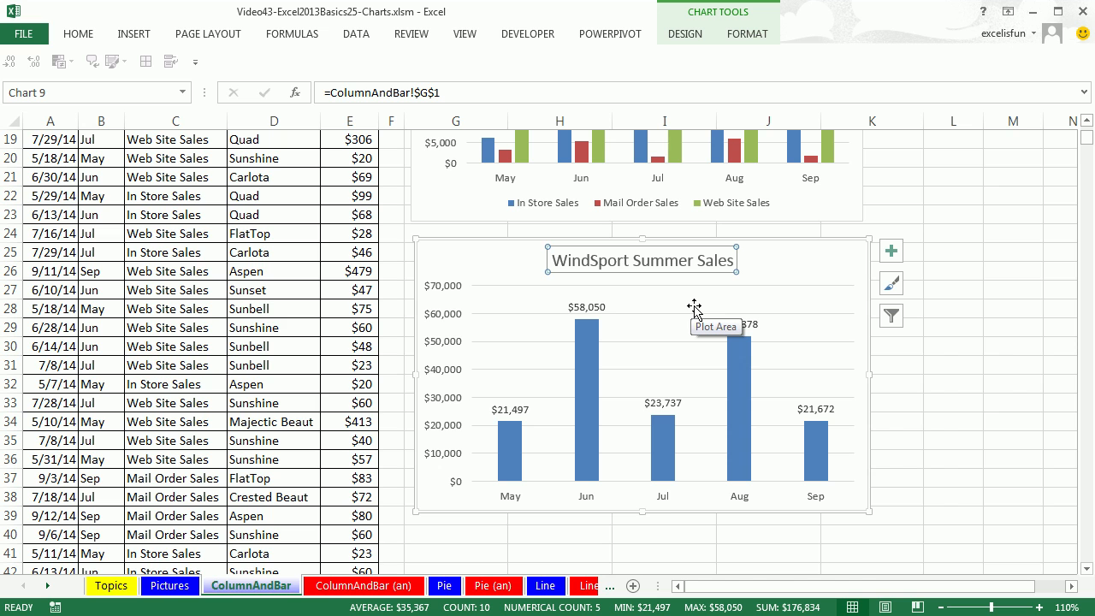
pyautogui.press('Down')
pyautogui.press('Down')
pyautogui.press('Down')
pyautogui.press('Down')
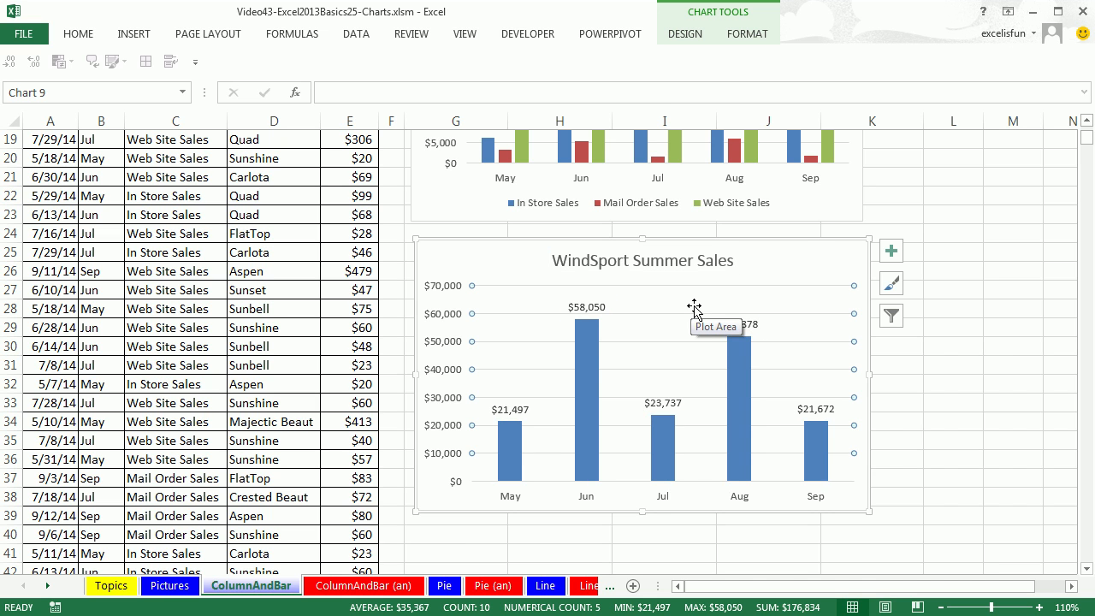
pyautogui.press('Up')
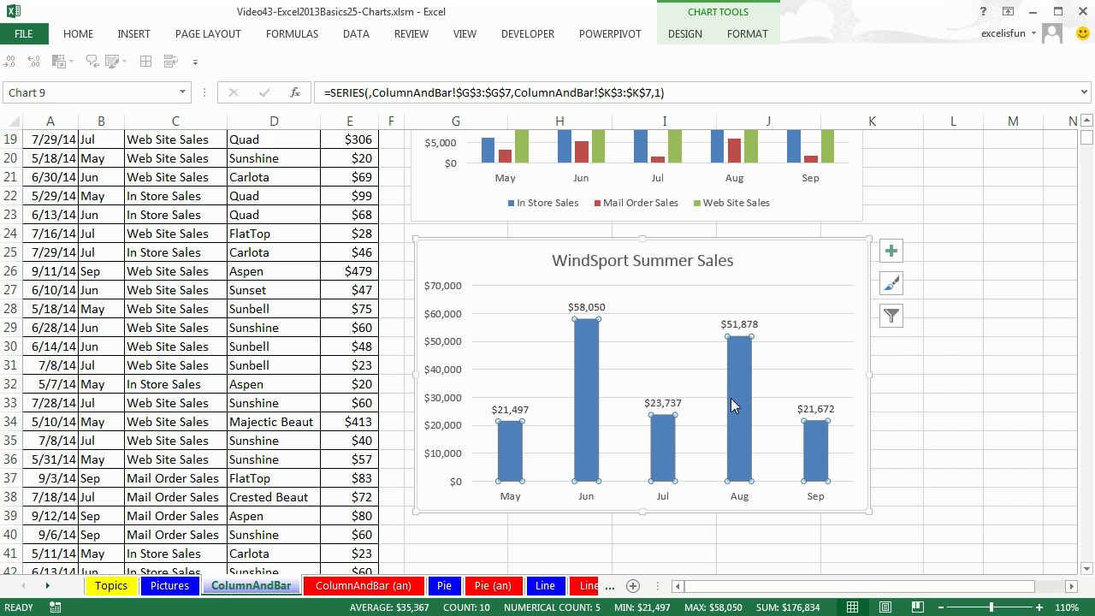
# - View the Format Data Series options for the monthly totals chart's columns and close them
pyautogui.moveTo(739, 373)
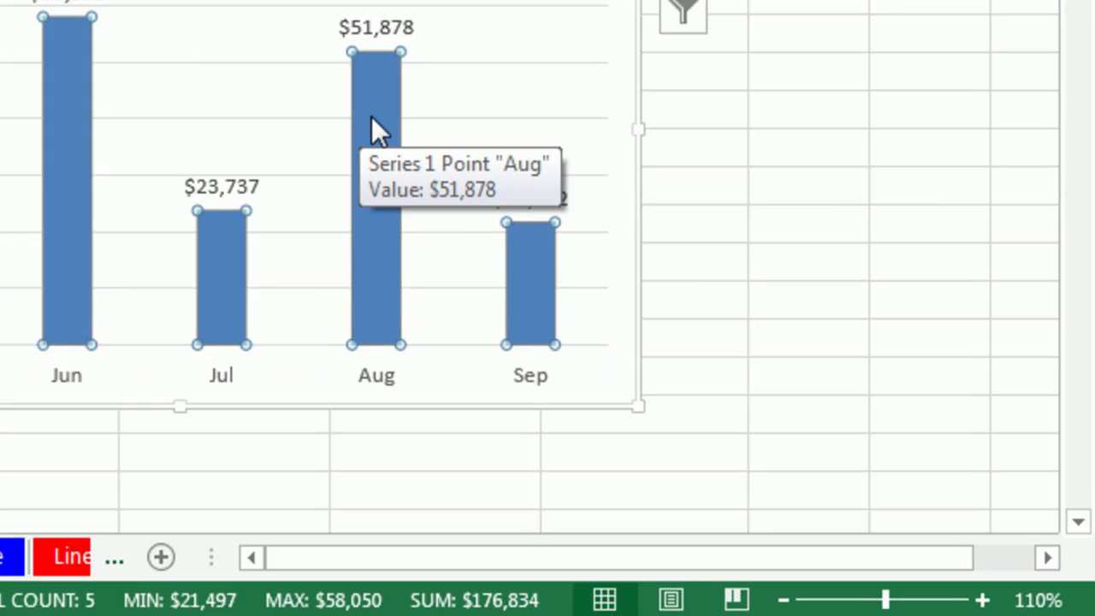
pyautogui.rightClick(380, 130)
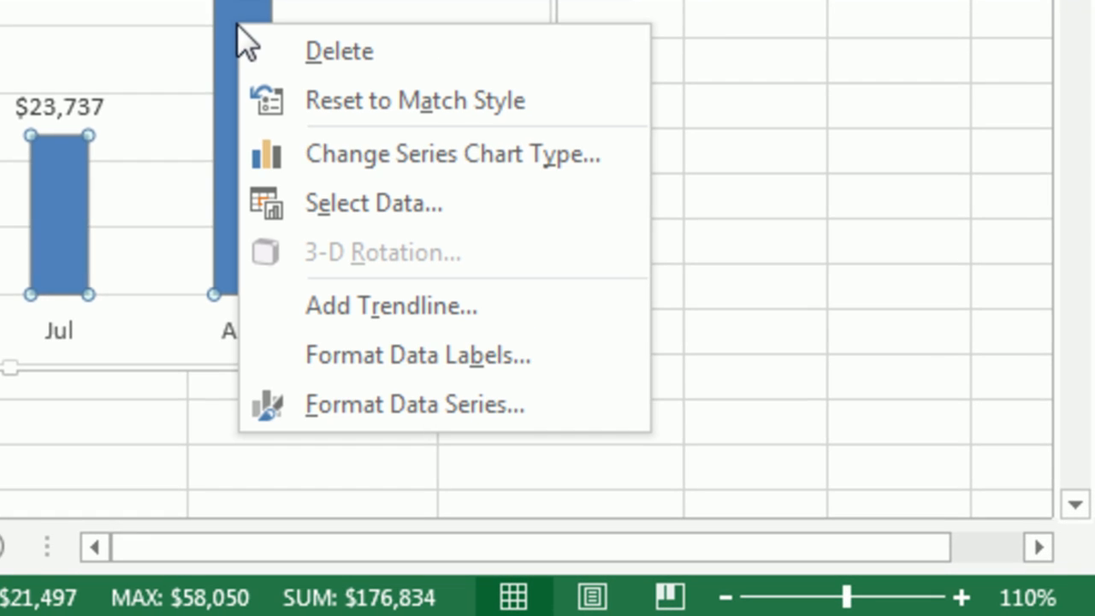
pyautogui.click(380, 392)
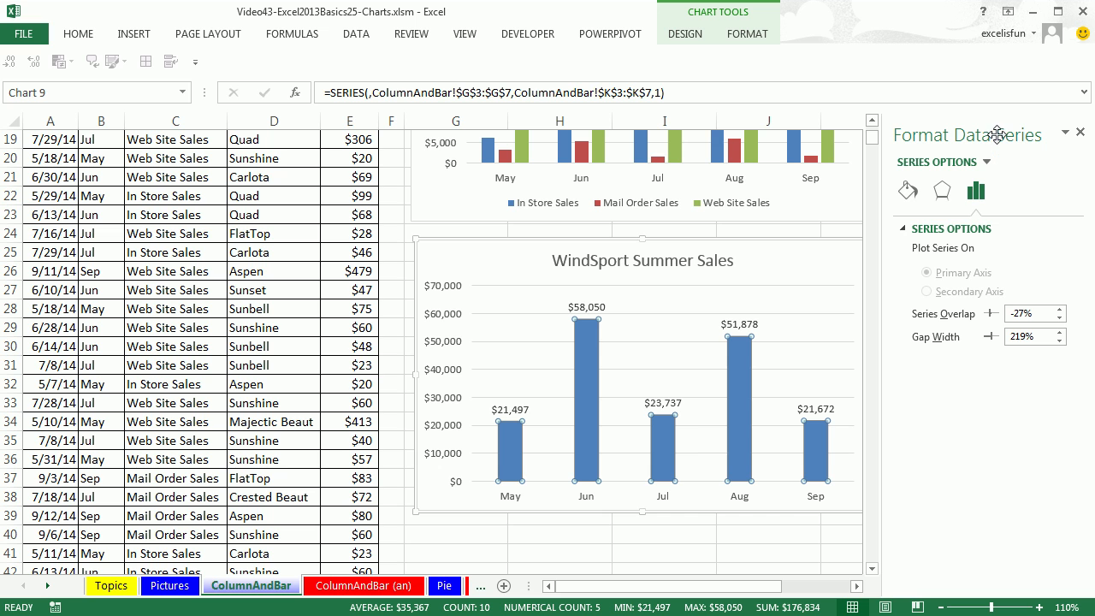
pyautogui.click(856, 585)
pyautogui.click(857, 586)
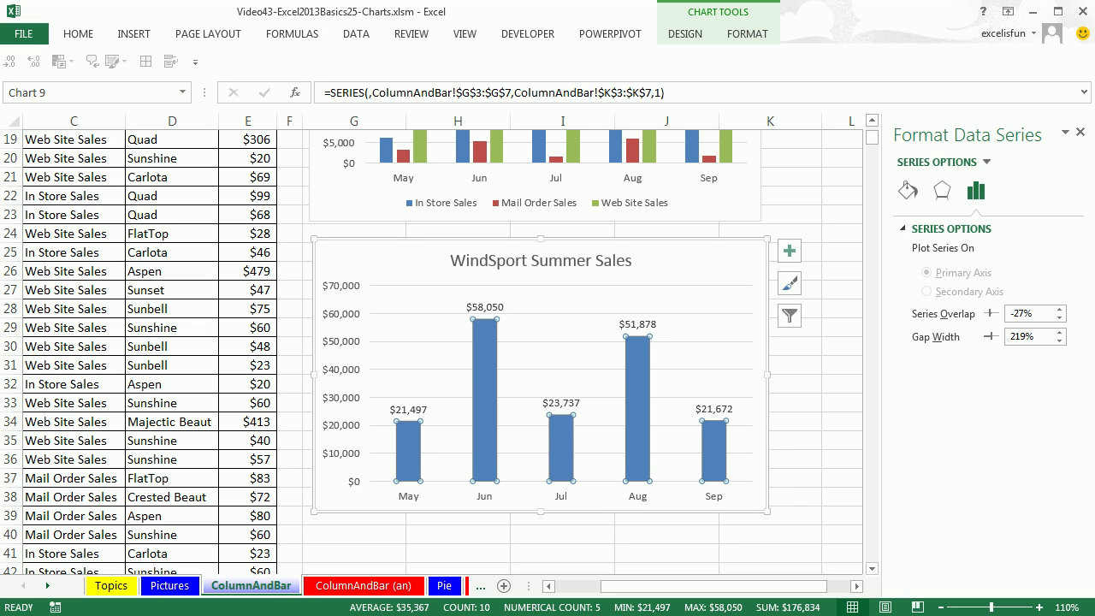
pyautogui.click(1081, 135)
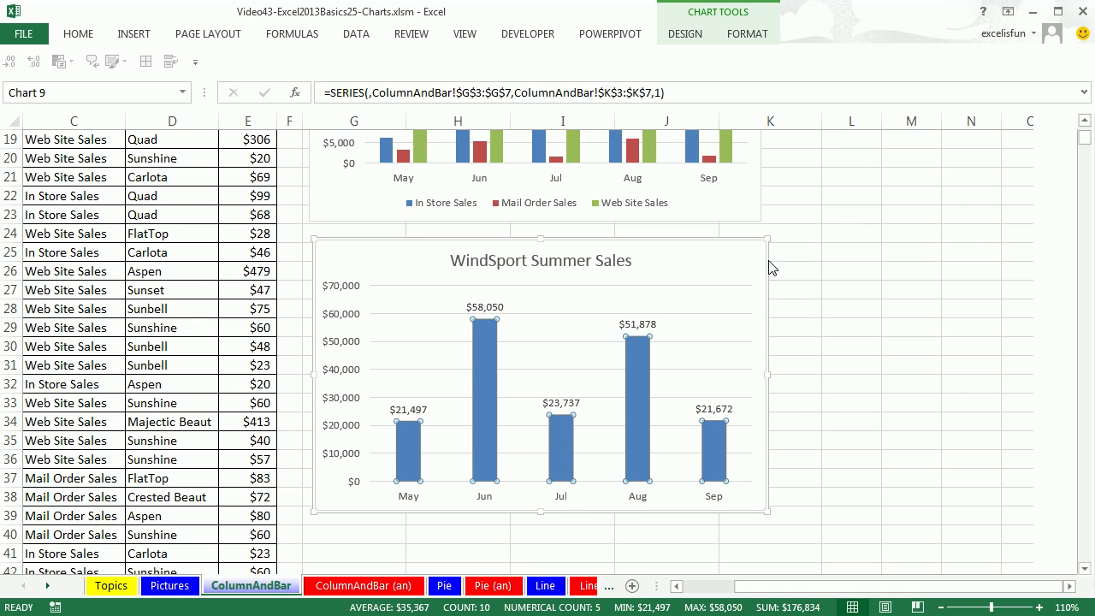
# - View the Format Cells options for empty cell L32 and close them without changes
pyautogui.click(638, 327)
pyautogui.click(492, 359)
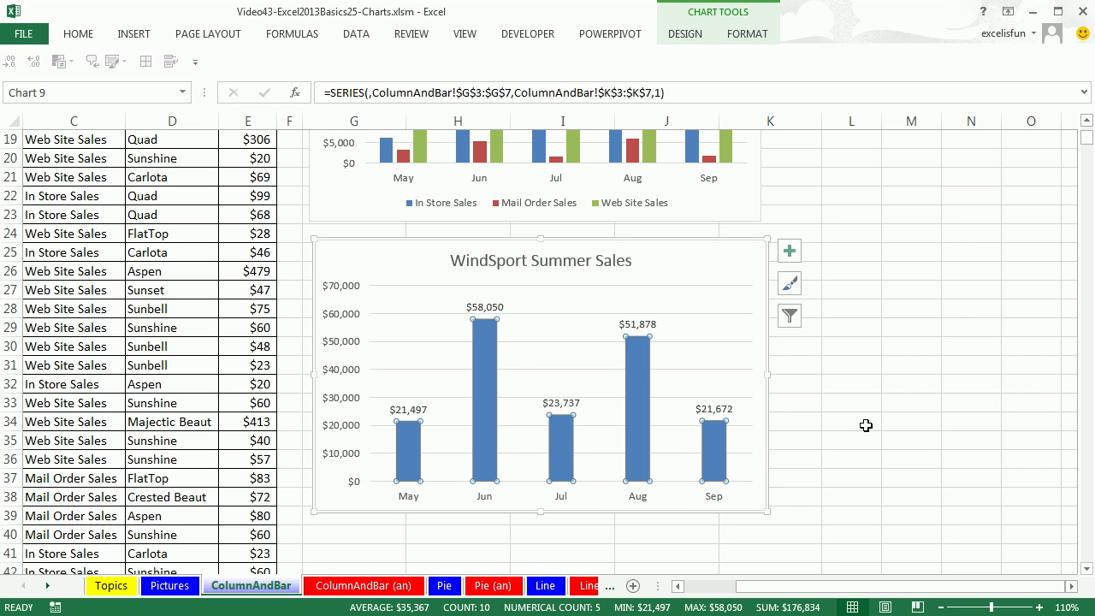
pyautogui.click(870, 379)
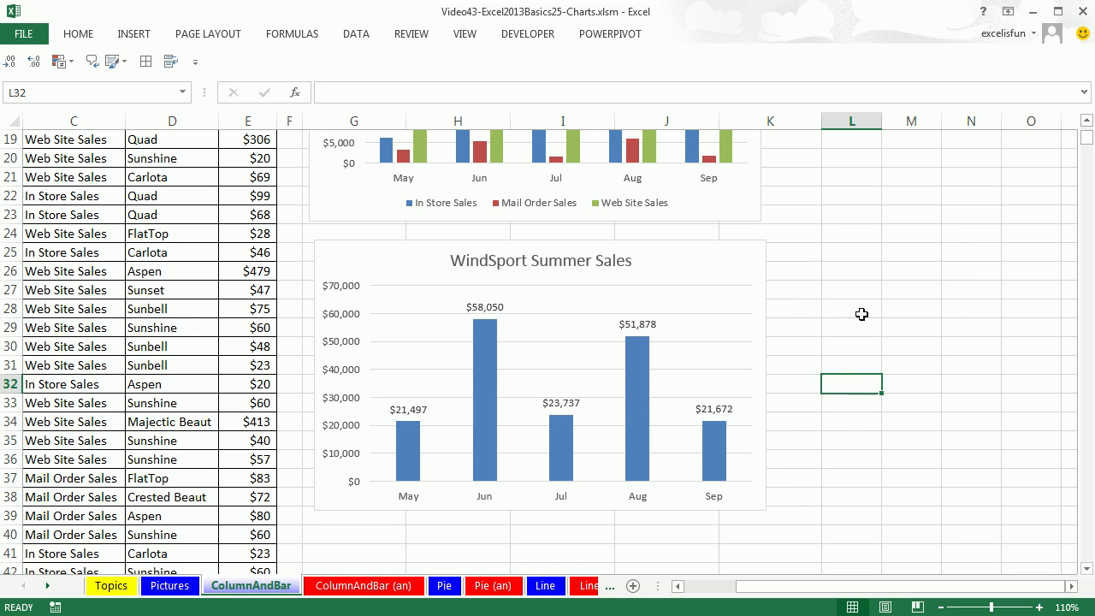
pyautogui.hotkey('ctrl', '1')
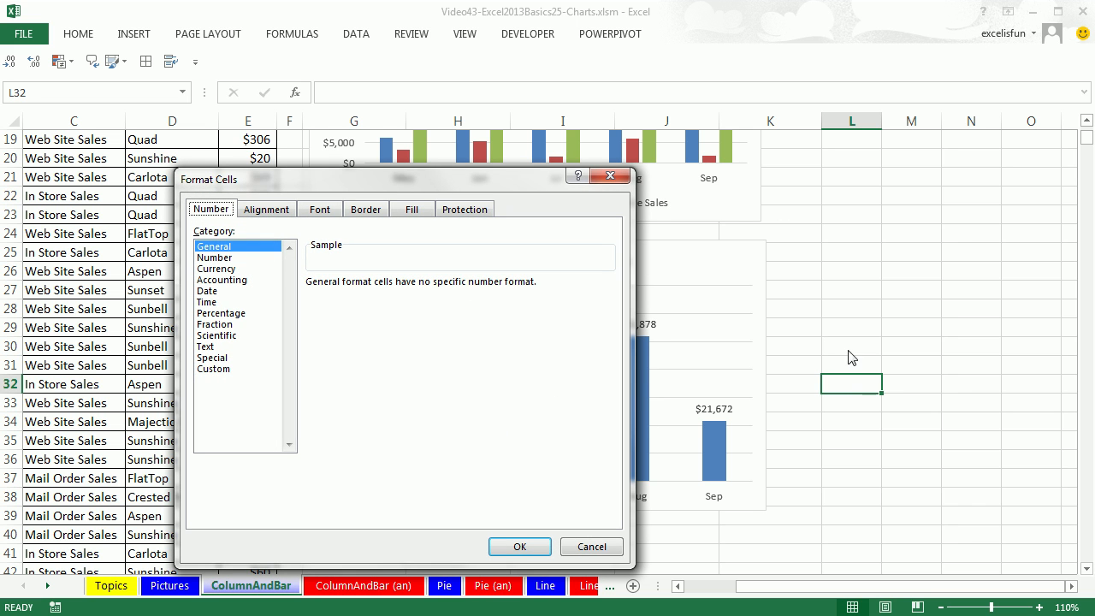
pyautogui.moveTo(242, 182); pyautogui.dragTo(275, 184)
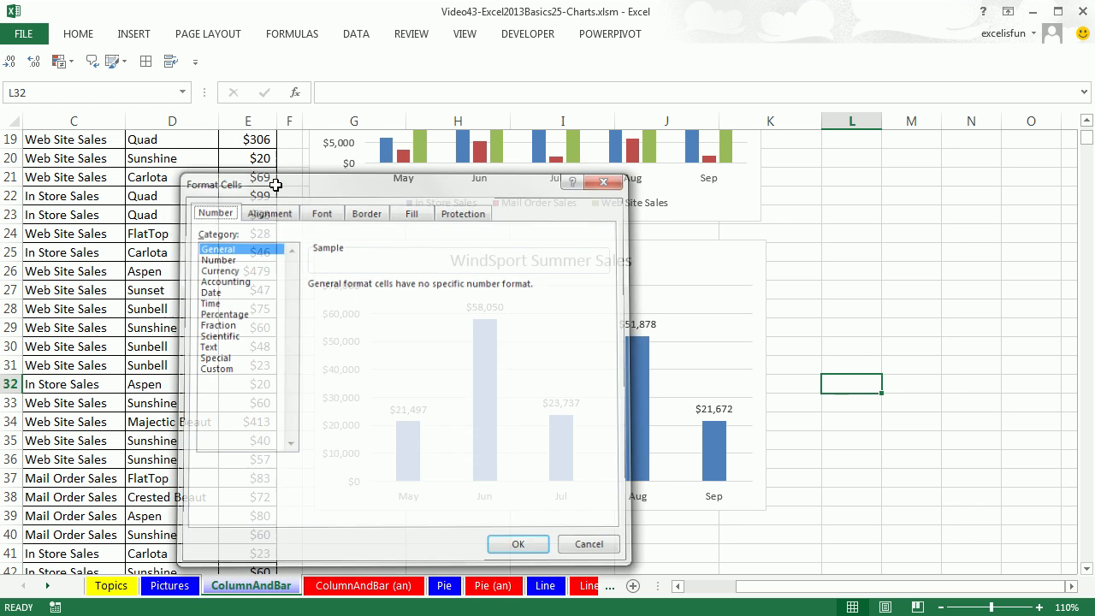
# - Show the formatting options for the monthly totals chart's columns, switch them to the data labels and return to the column series
pyautogui.click(643, 373)
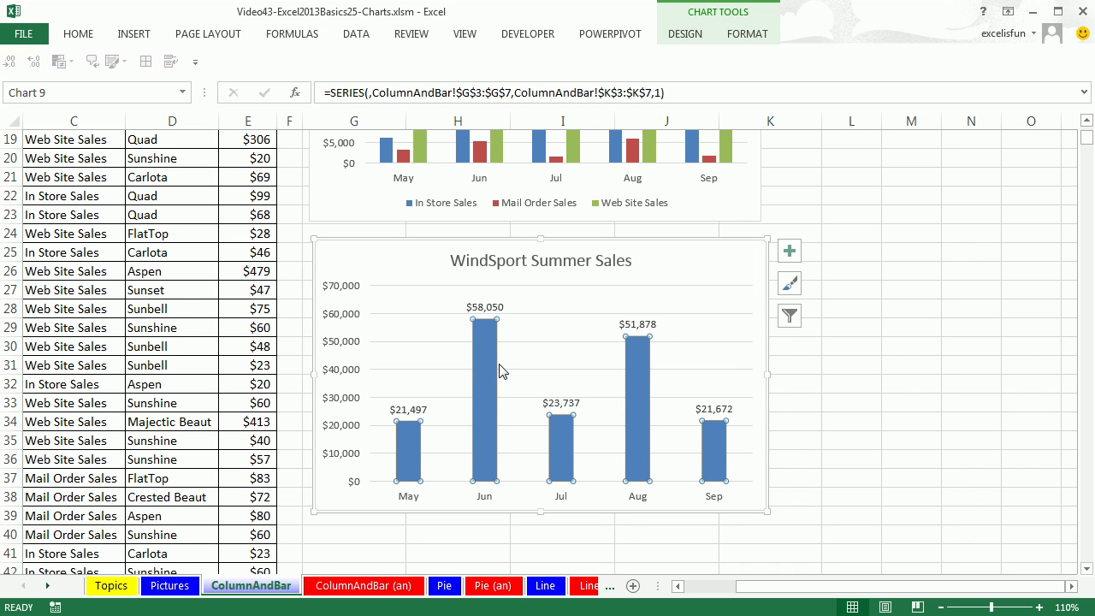
pyautogui.hotkey('ctrl', '1')
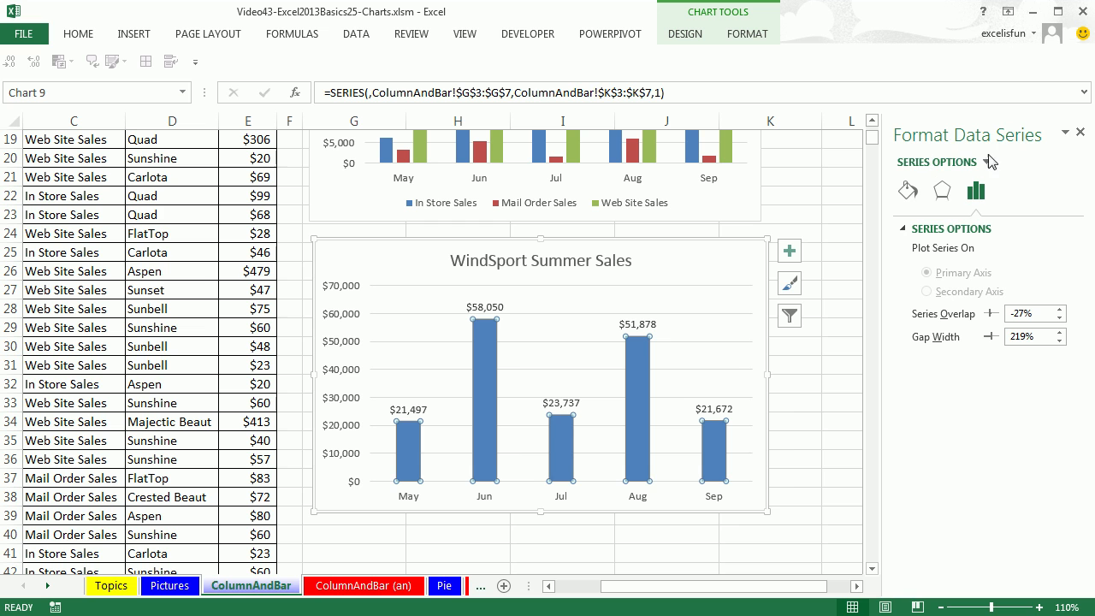
pyautogui.click(642, 325)
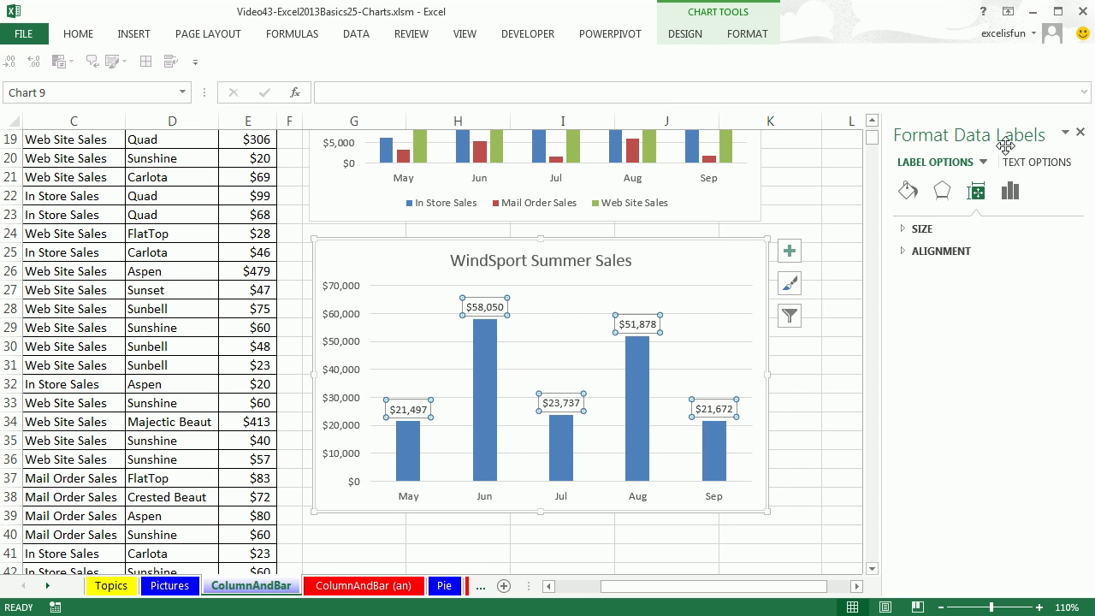
pyautogui.moveTo(645, 371)
pyautogui.click(640, 395)
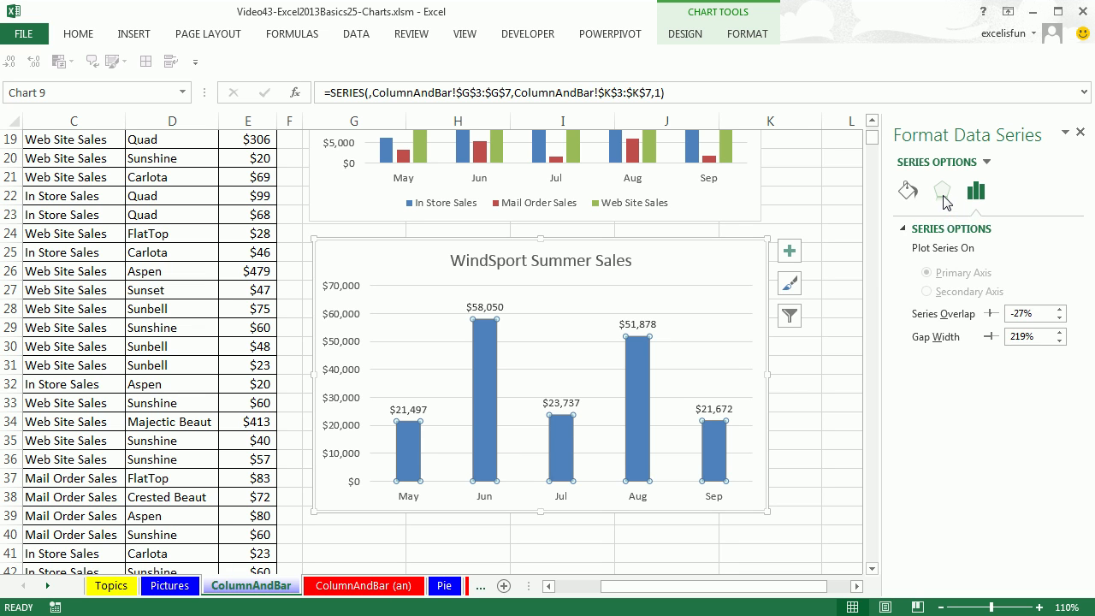
# - Examine the column series' effects, fill, border and series options, collapsing the fill and border groups
pyautogui.click(943, 195)
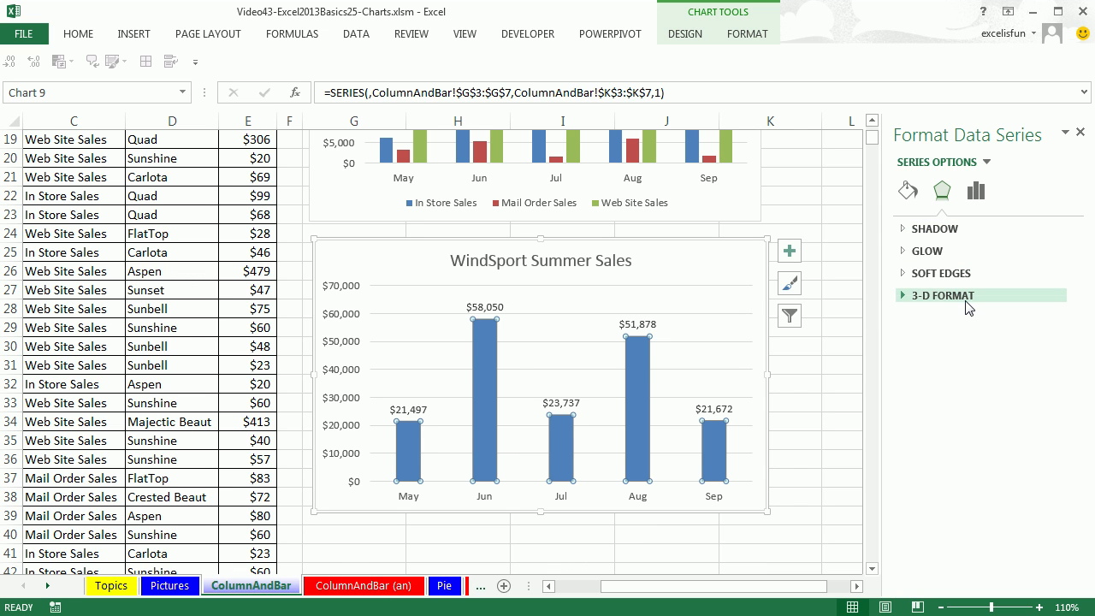
pyautogui.click(908, 192)
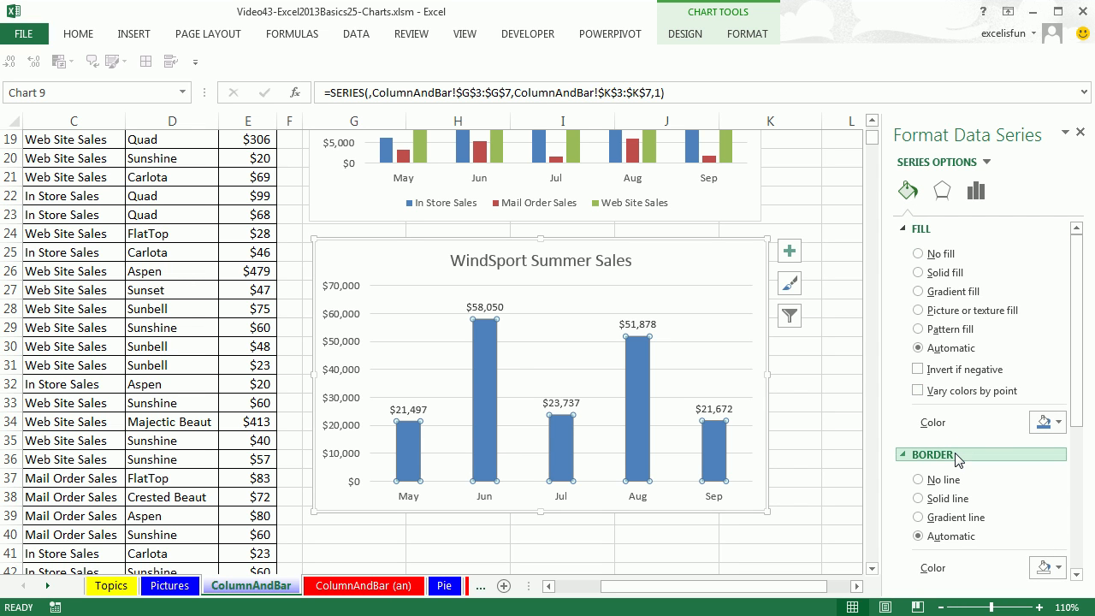
pyautogui.click(904, 231)
pyautogui.click(907, 251)
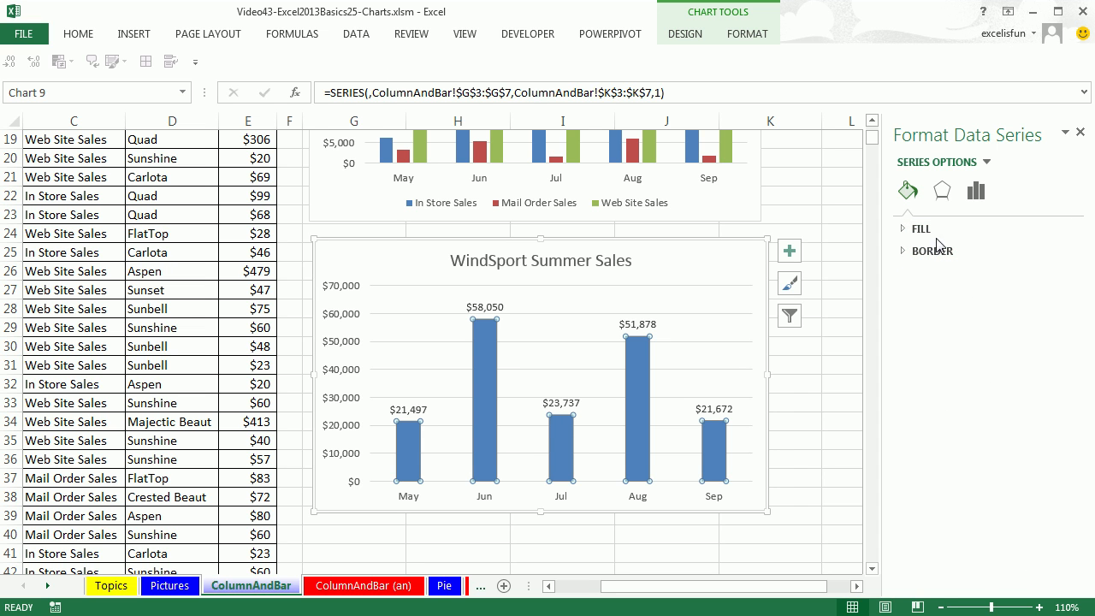
pyautogui.click(945, 195)
pyautogui.click(976, 191)
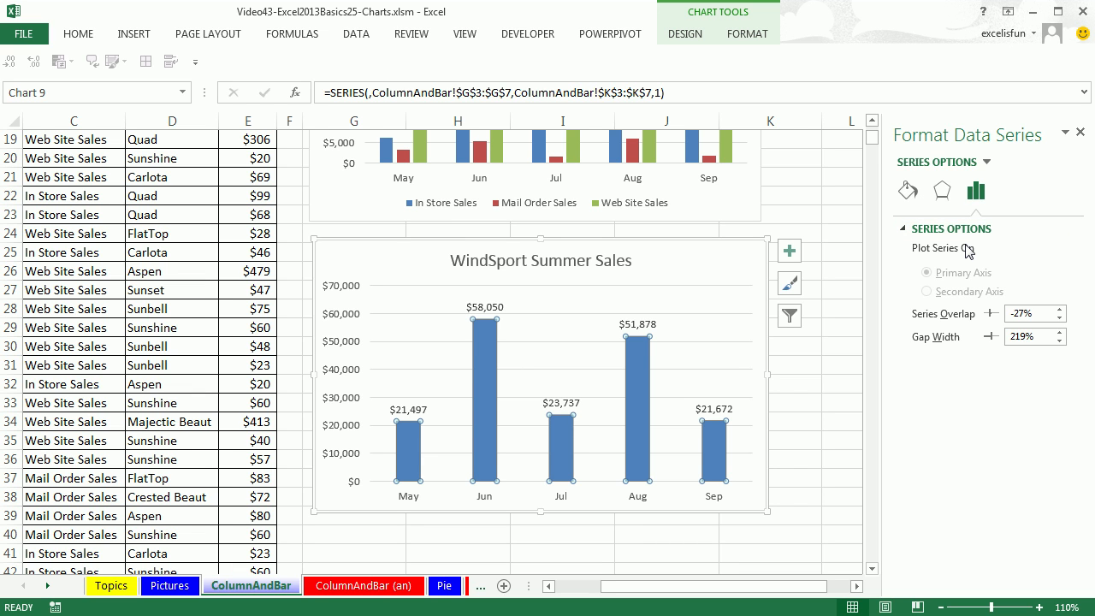
# - Examine the data labels' formatting categories, including fill and border, effects, size and alignment, and label options
pyautogui.click(646, 326)
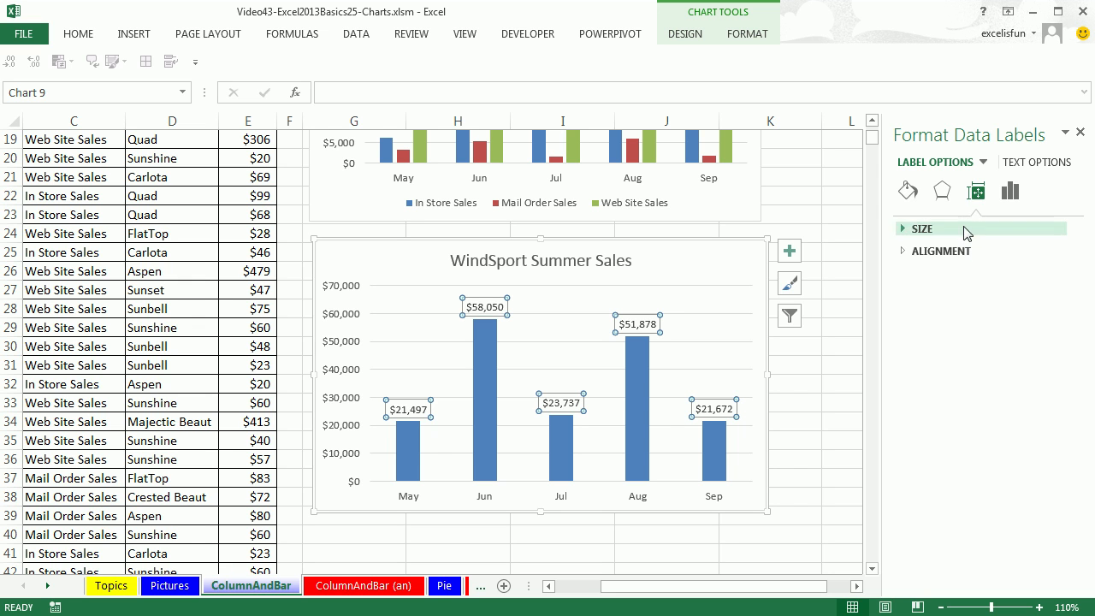
pyautogui.click(940, 197)
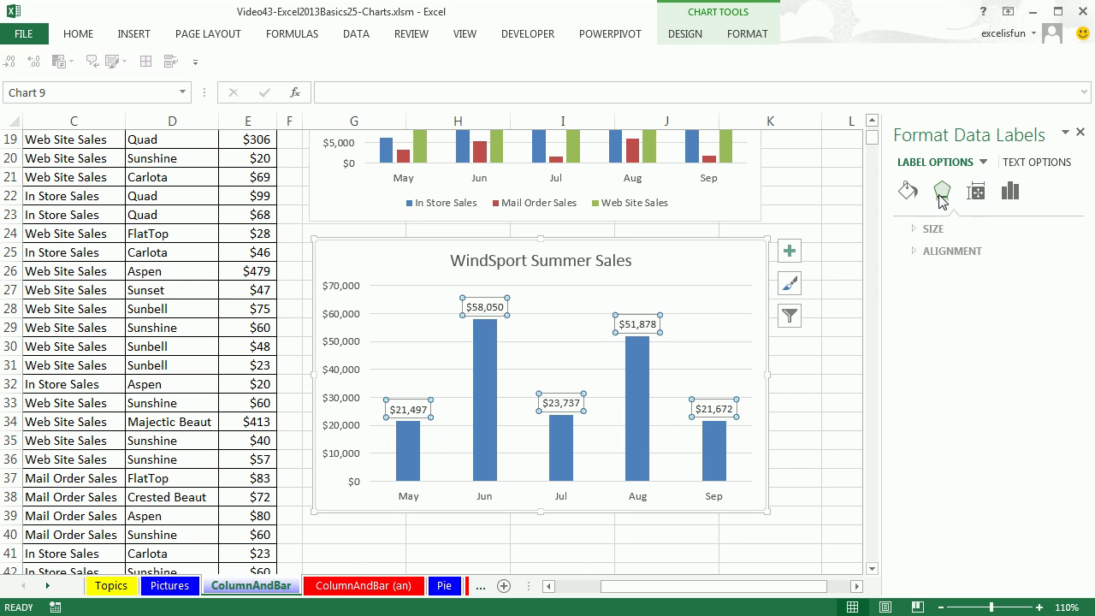
pyautogui.click(907, 195)
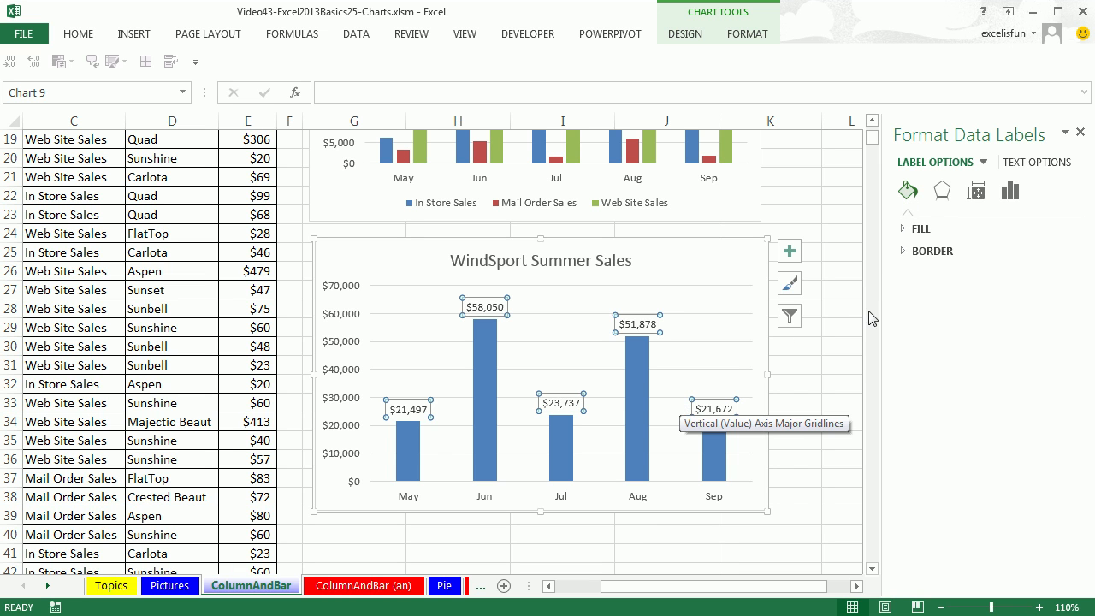
pyautogui.click(1010, 193)
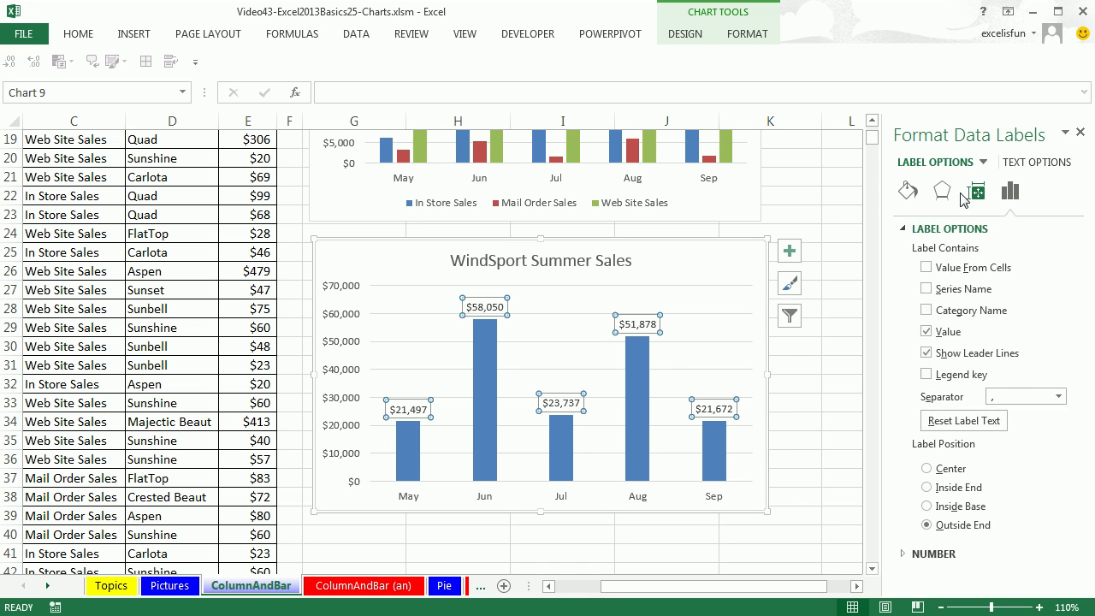
pyautogui.click(942, 193)
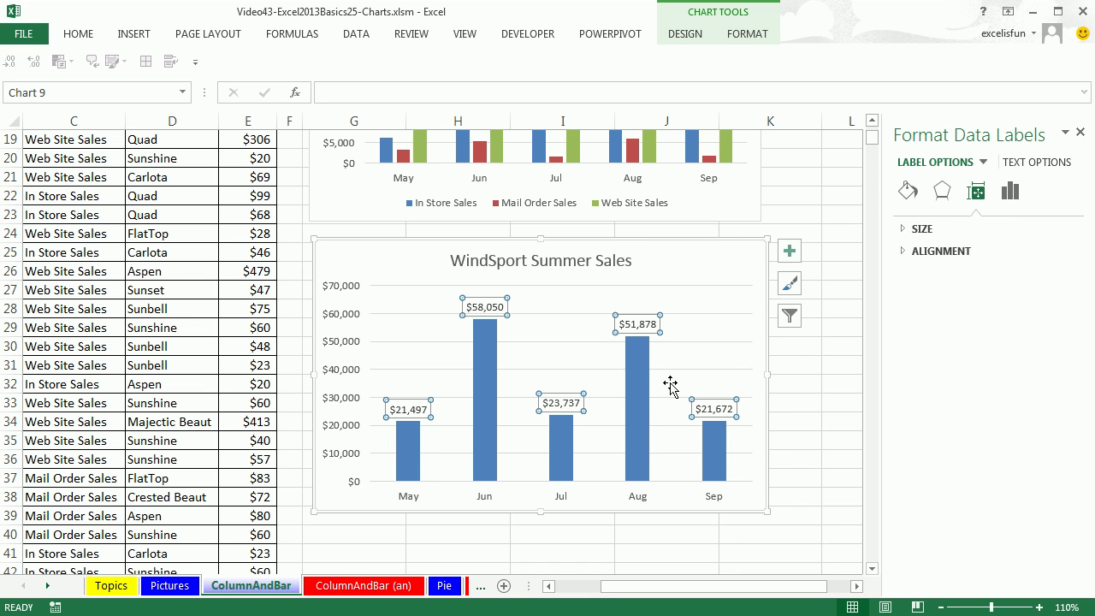
# - Vary the column colors by point in the monthly totals chart's fill settings
pyautogui.click(631, 396)
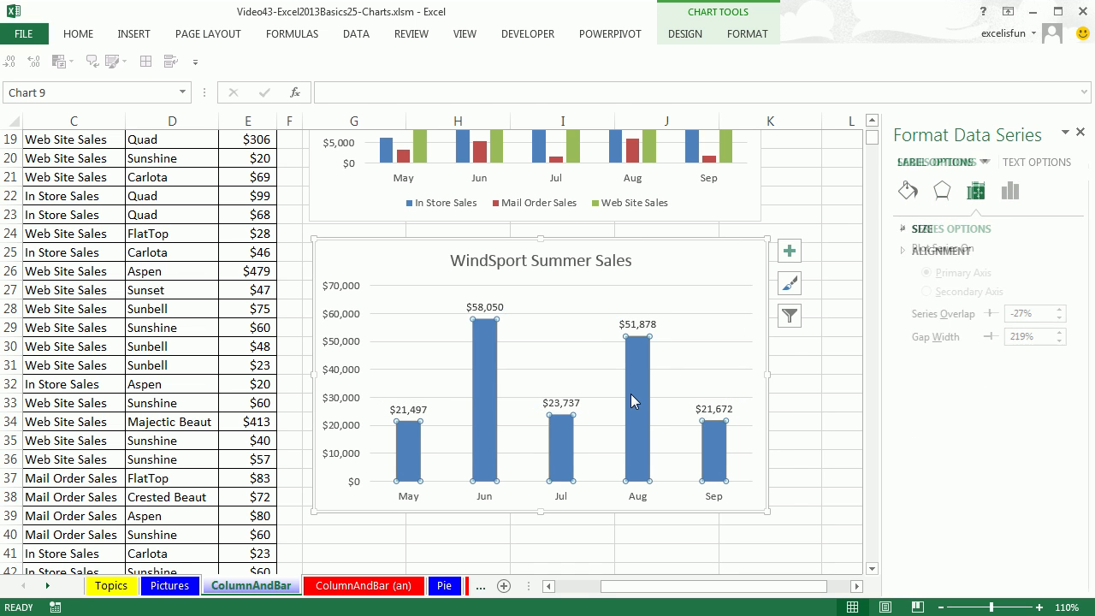
pyautogui.click(950, 233)
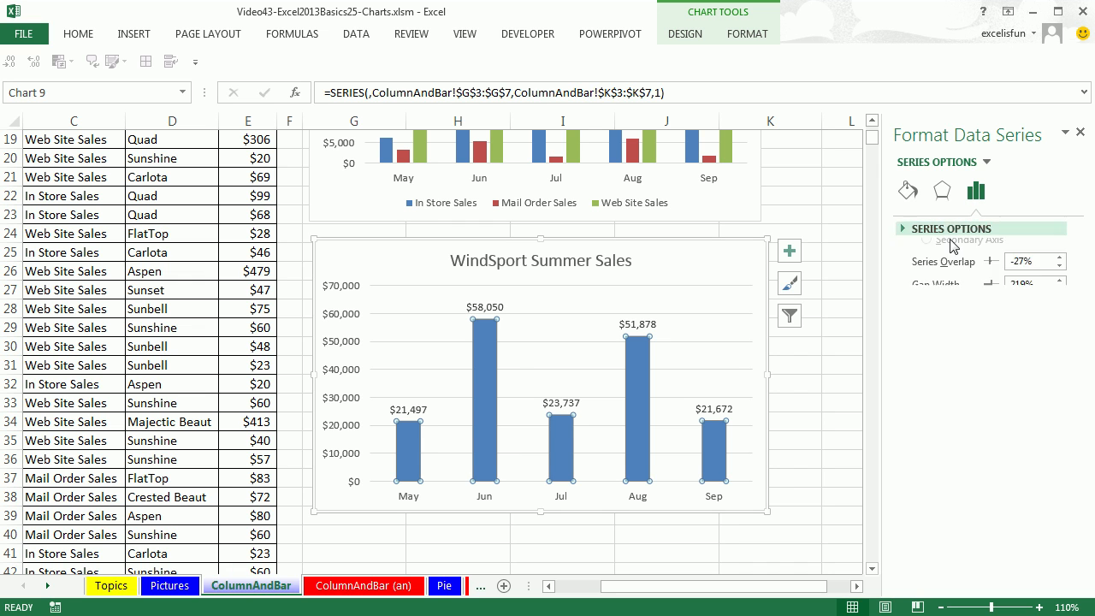
pyautogui.click(909, 190)
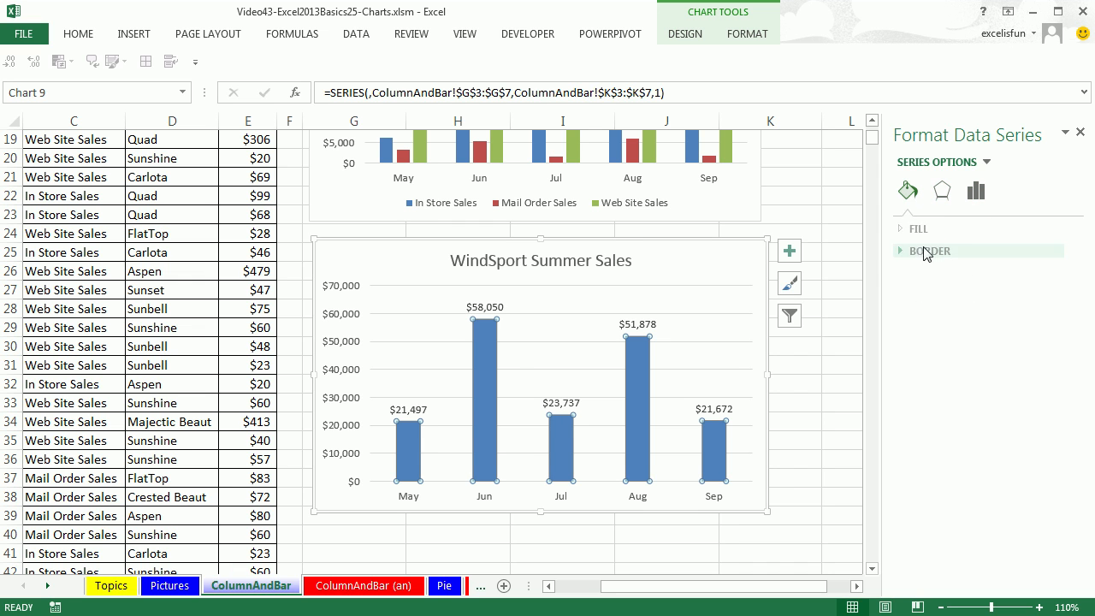
pyautogui.click(903, 231)
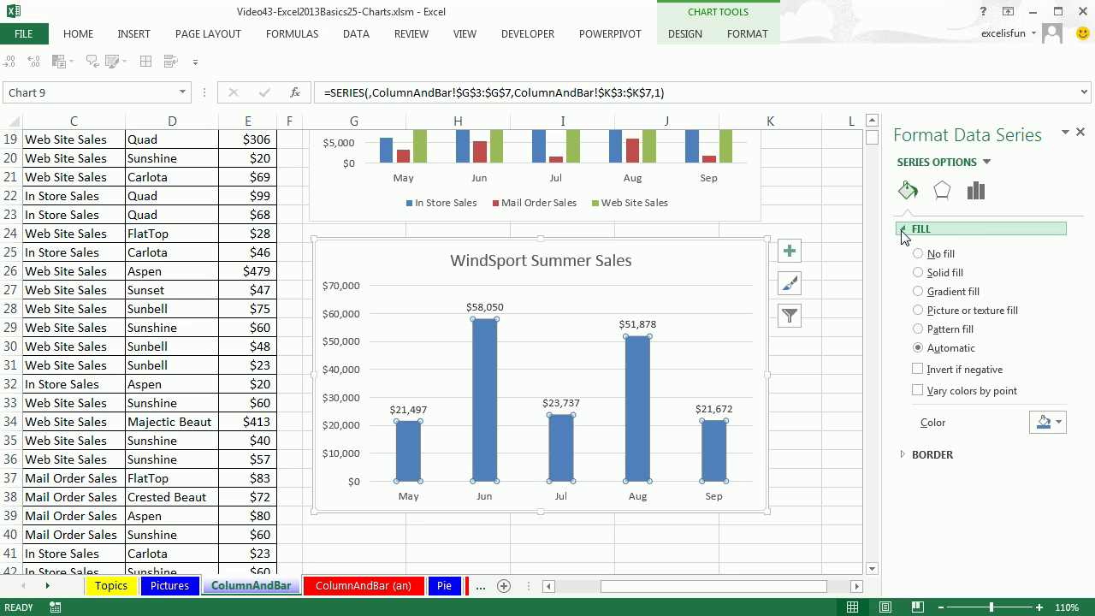
pyautogui.click(918, 392)
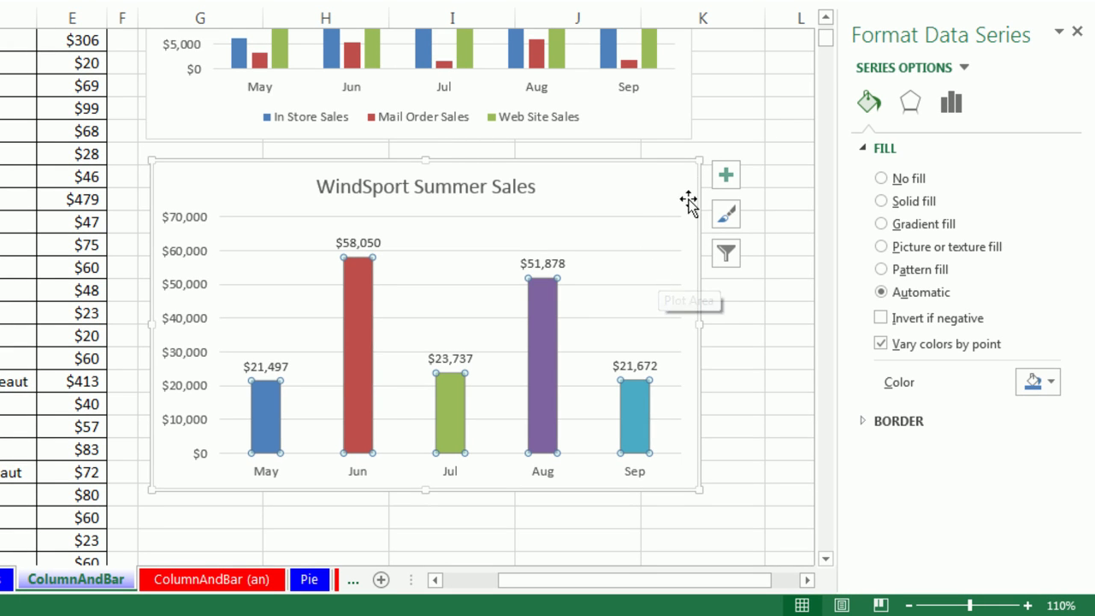
# - Delete the vertical value axis that duplicates the data labels, and the major gridlines, from the monthly totals chart
pyautogui.click(196, 257)
pyautogui.click(351, 245)
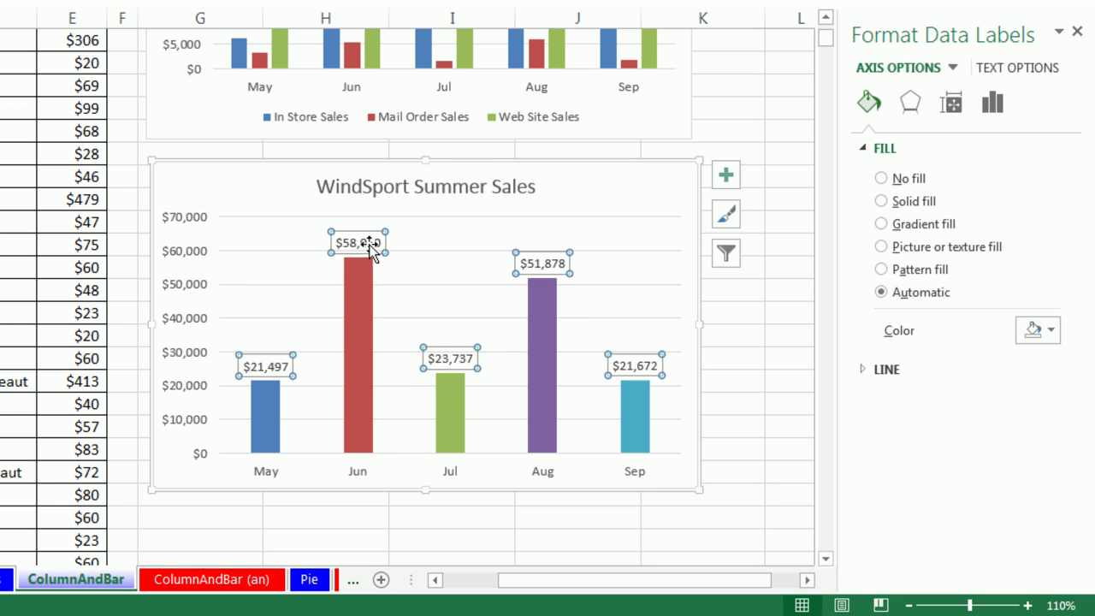
pyautogui.click(196, 256)
pyautogui.click(367, 247)
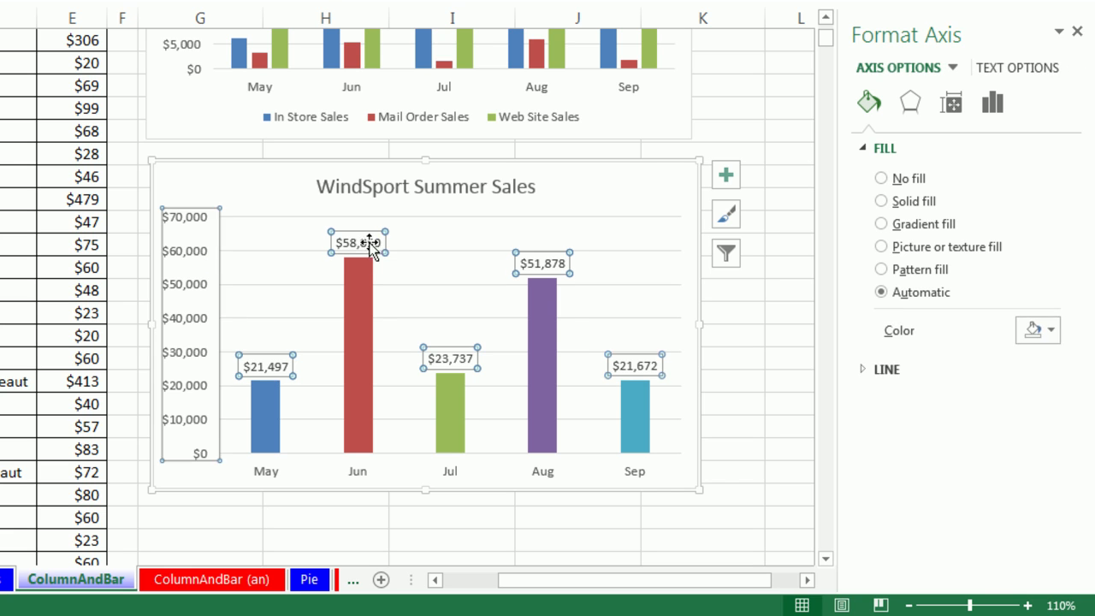
pyautogui.click(202, 258)
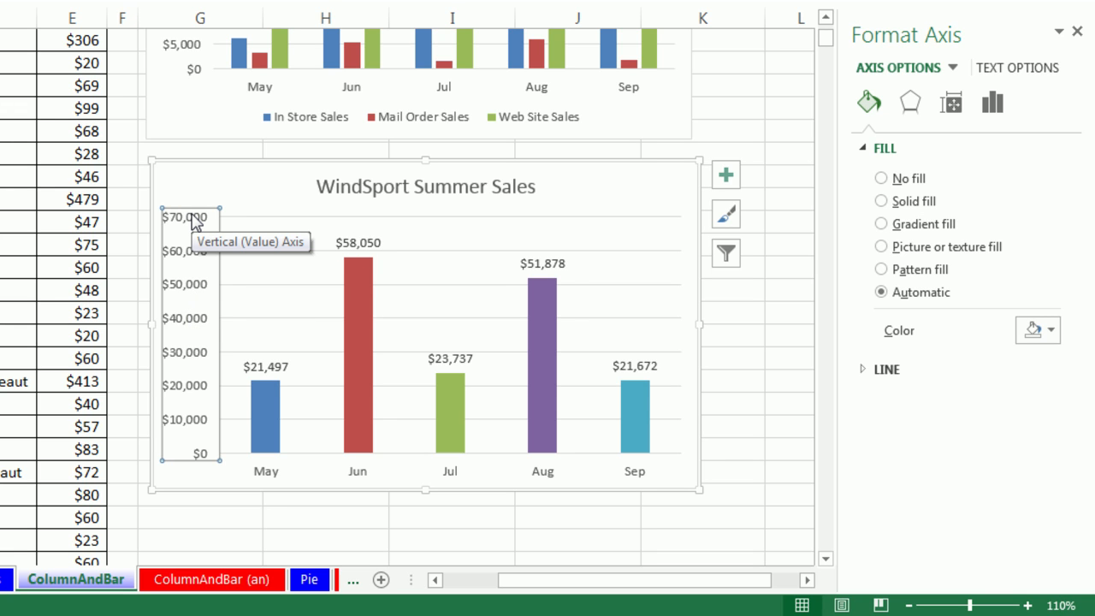
pyautogui.press('Delete')
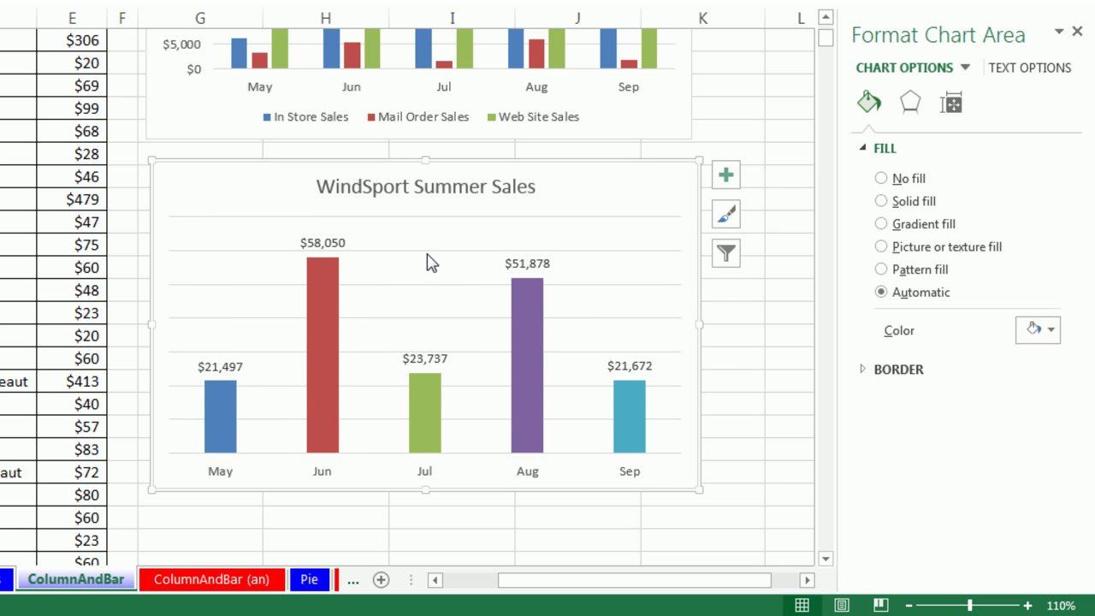
pyautogui.click(430, 251)
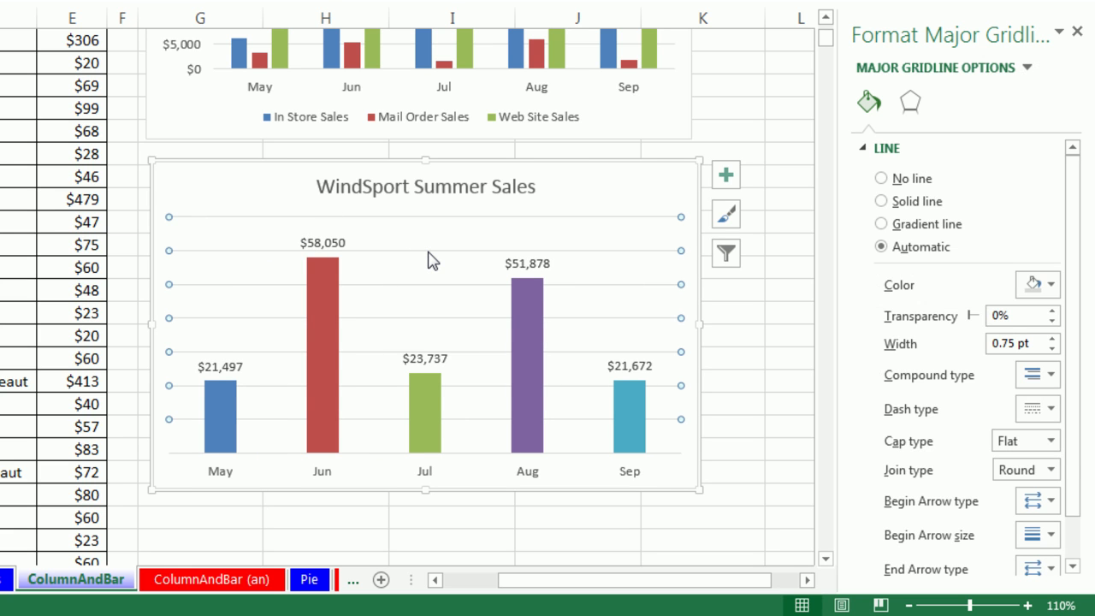
pyautogui.press('Delete')
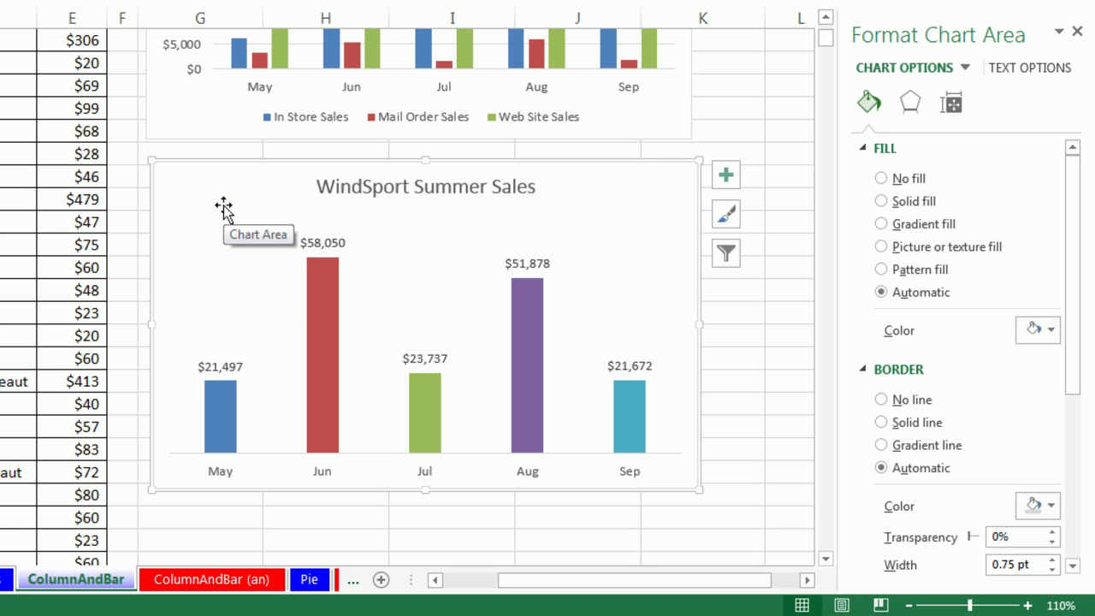
# - Copy the monthly totals column chart and paste the duplicate below it at cell G41
pyautogui.scroll(-4, 225, 213)
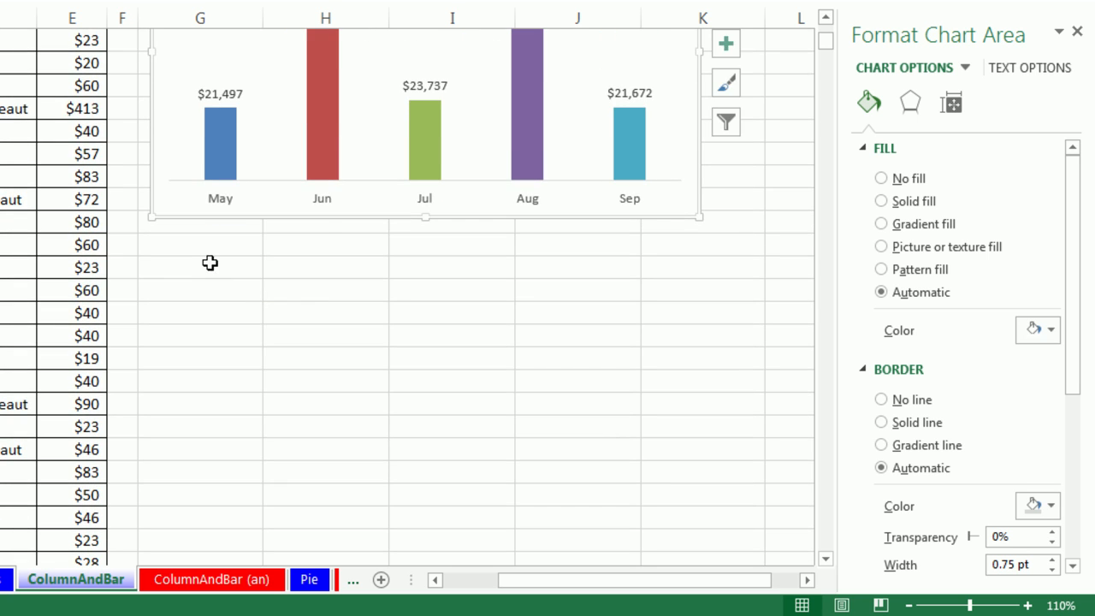
pyautogui.click(210, 263)
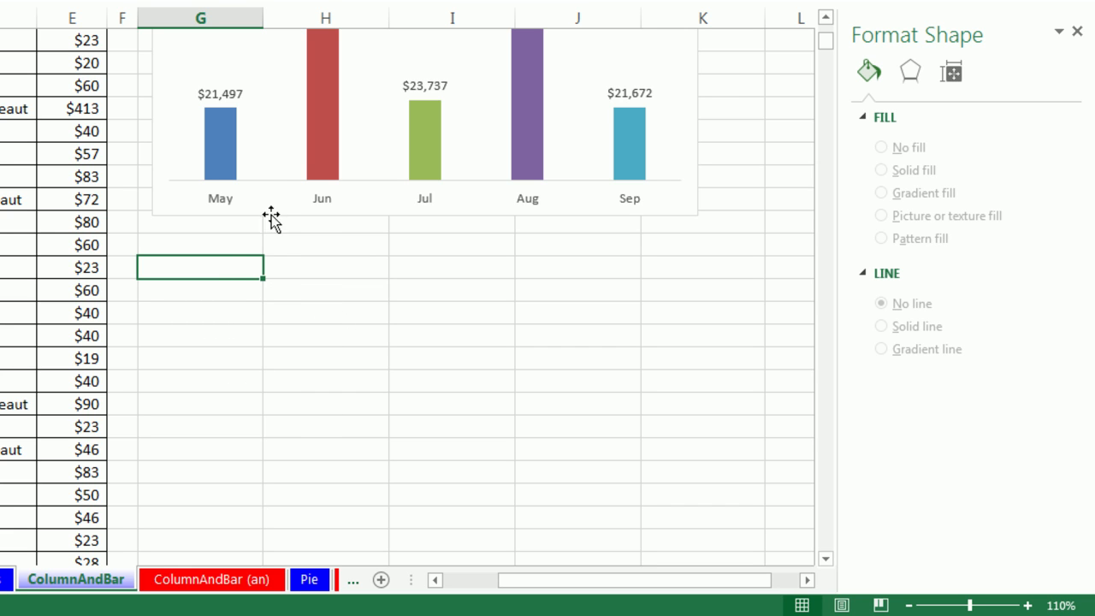
pyautogui.click(282, 173)
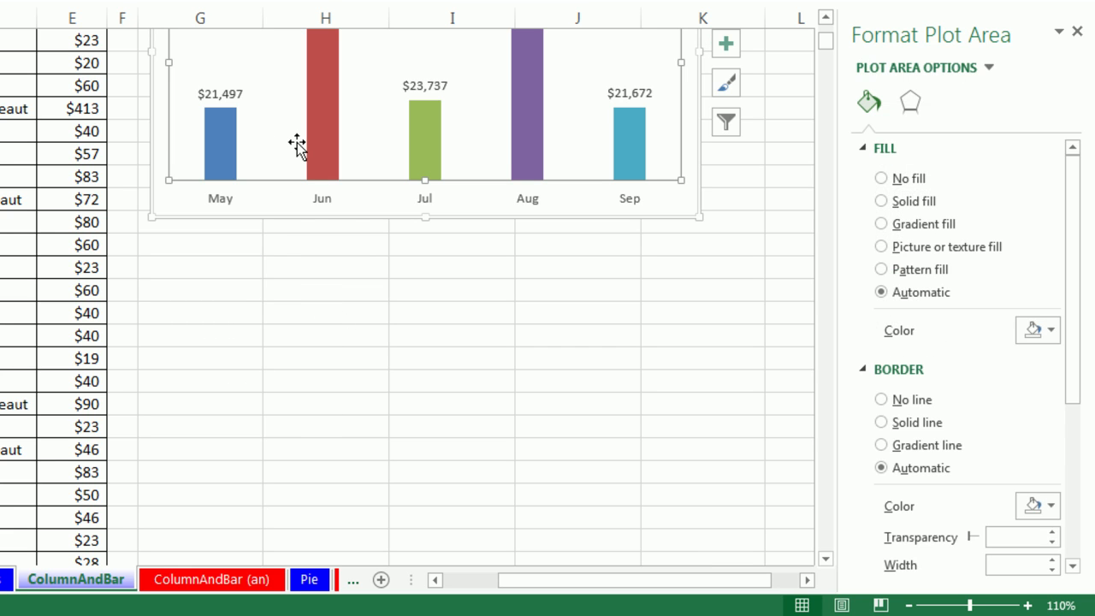
pyautogui.click(205, 261)
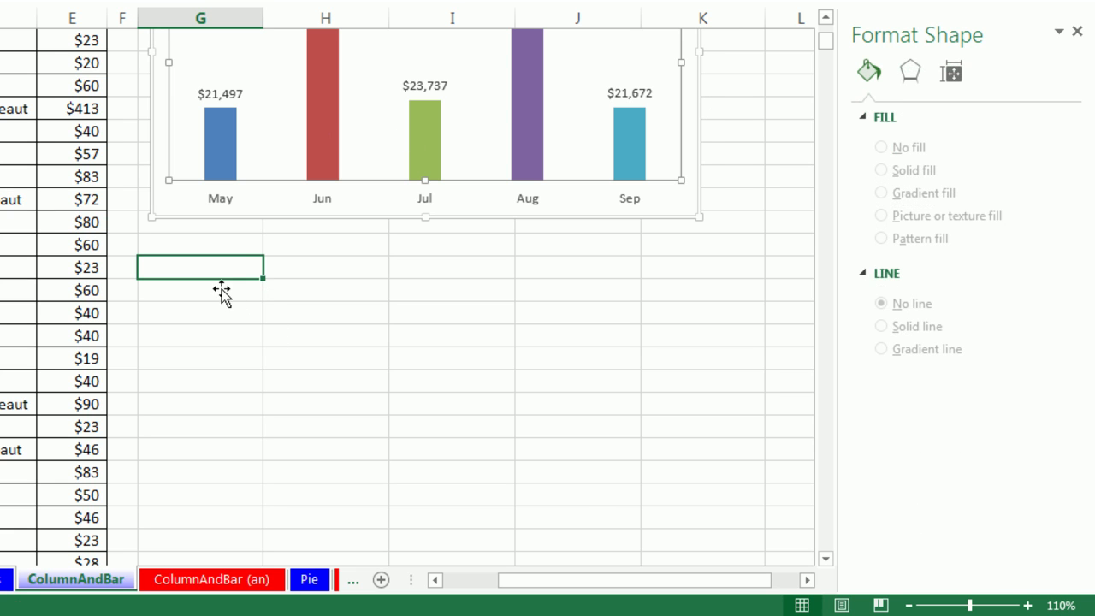
pyautogui.hotkey('ctrl', 'v')
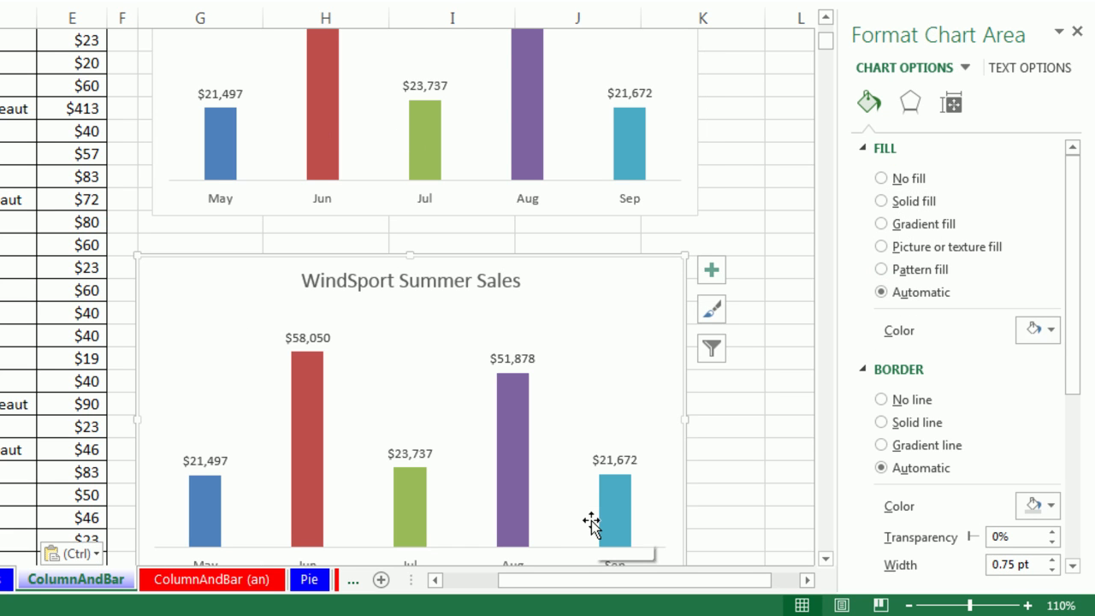
# - Change the pasted monthly totals chart's type from Clustered Column to Clustered Bar
pyautogui.scroll(-1, 591, 524)
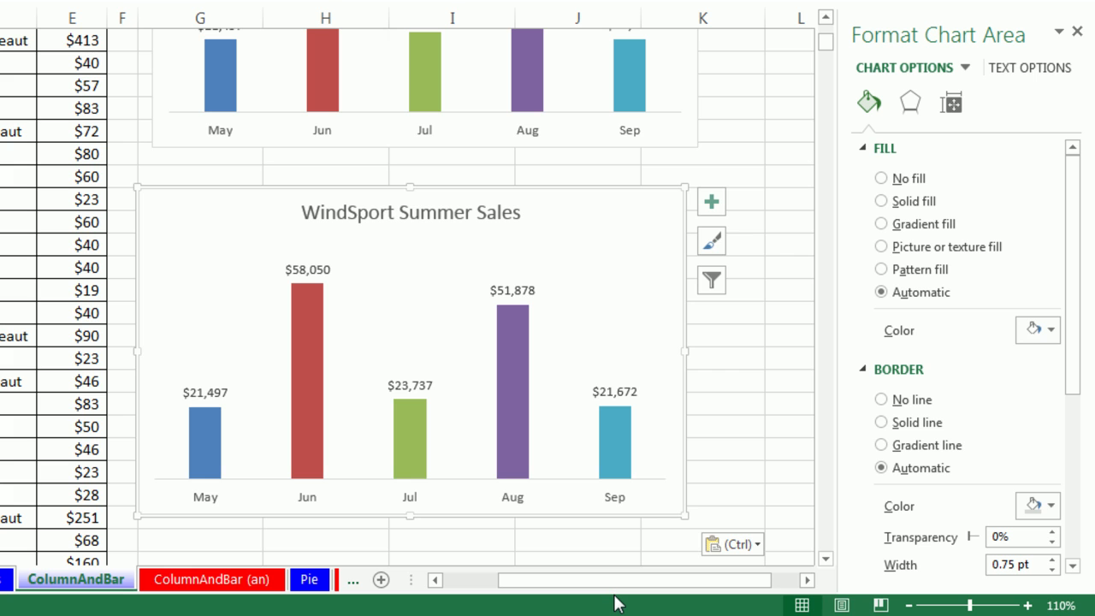
pyautogui.scroll(-1, 614, 604)
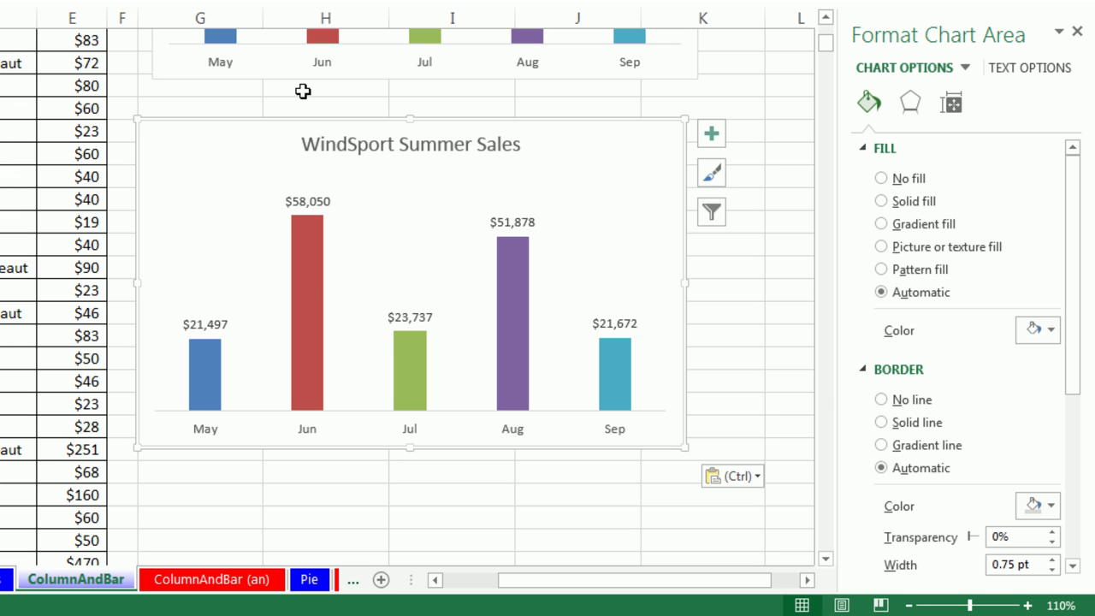
pyautogui.moveTo(303, 283)
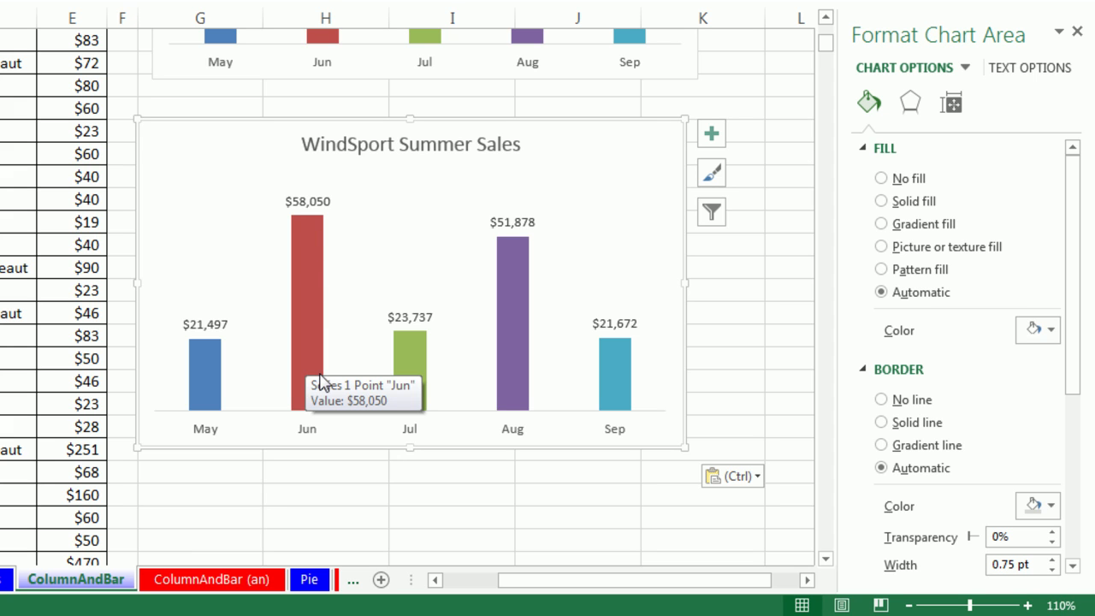
pyautogui.click(218, 183)
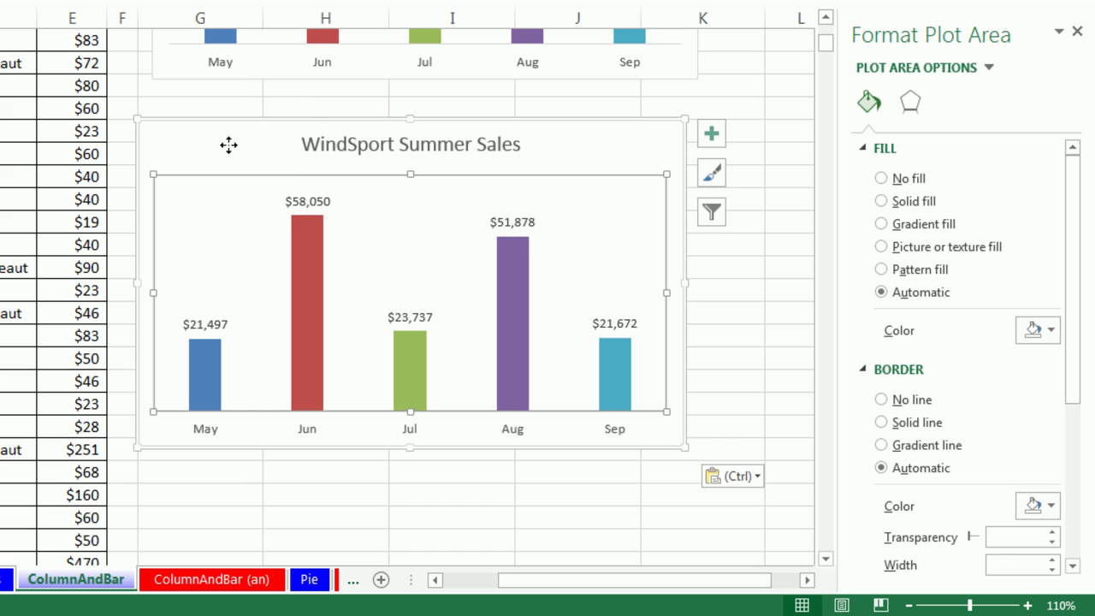
pyautogui.rightClick(229, 151)
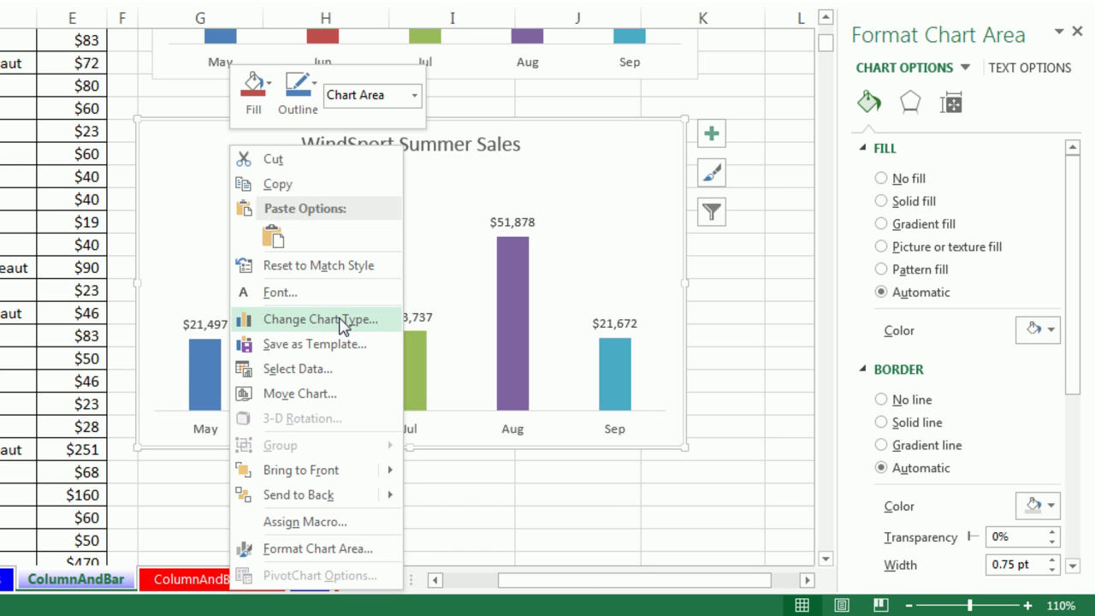
pyautogui.press('Escape')
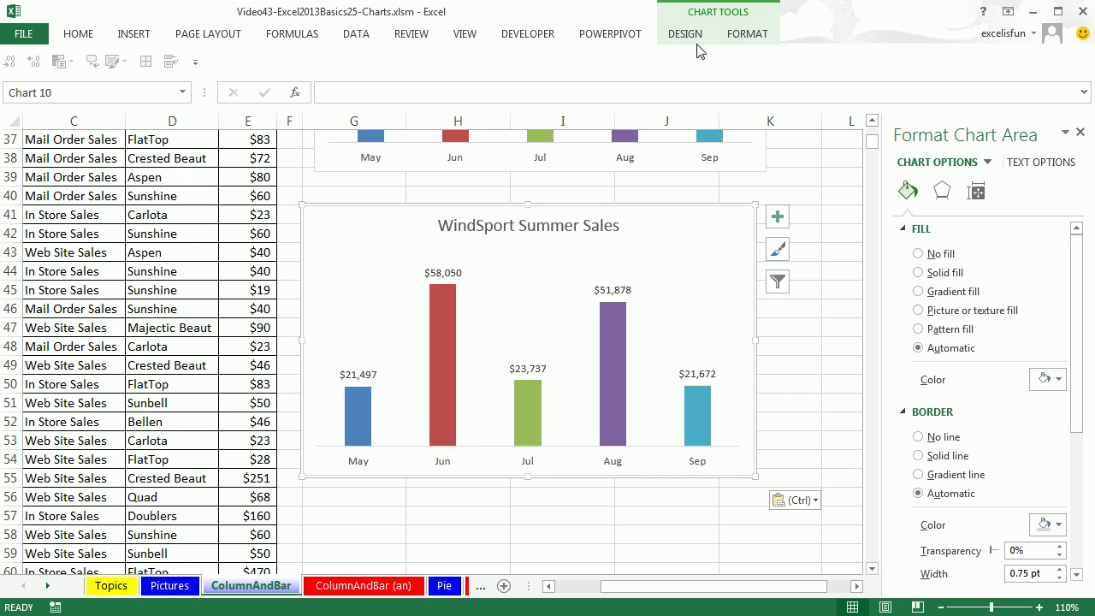
pyautogui.click(697, 39)
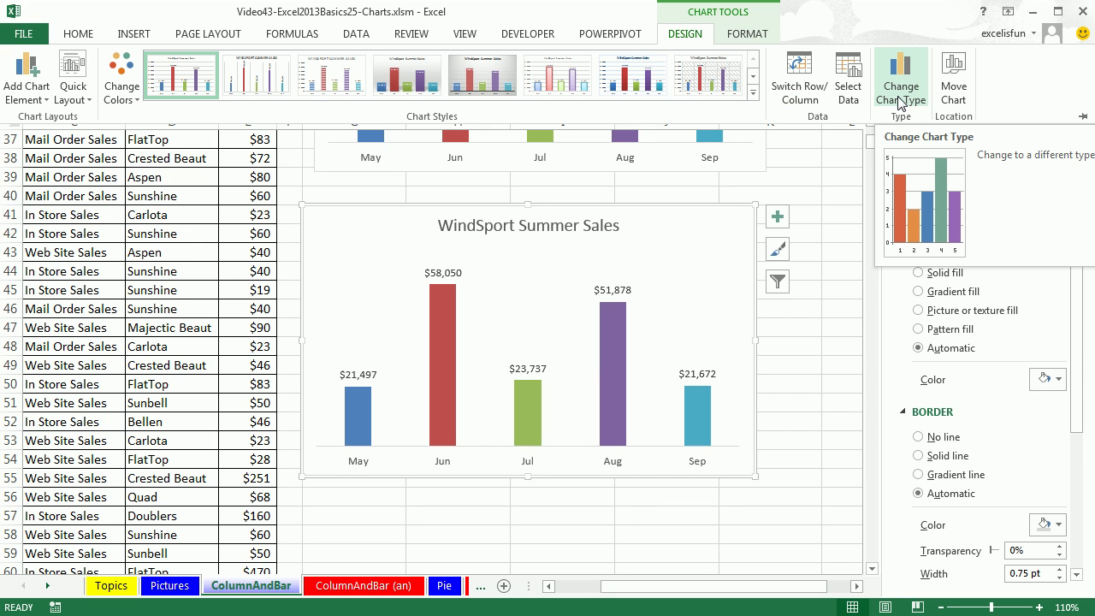
pyautogui.rightClick(645, 247)
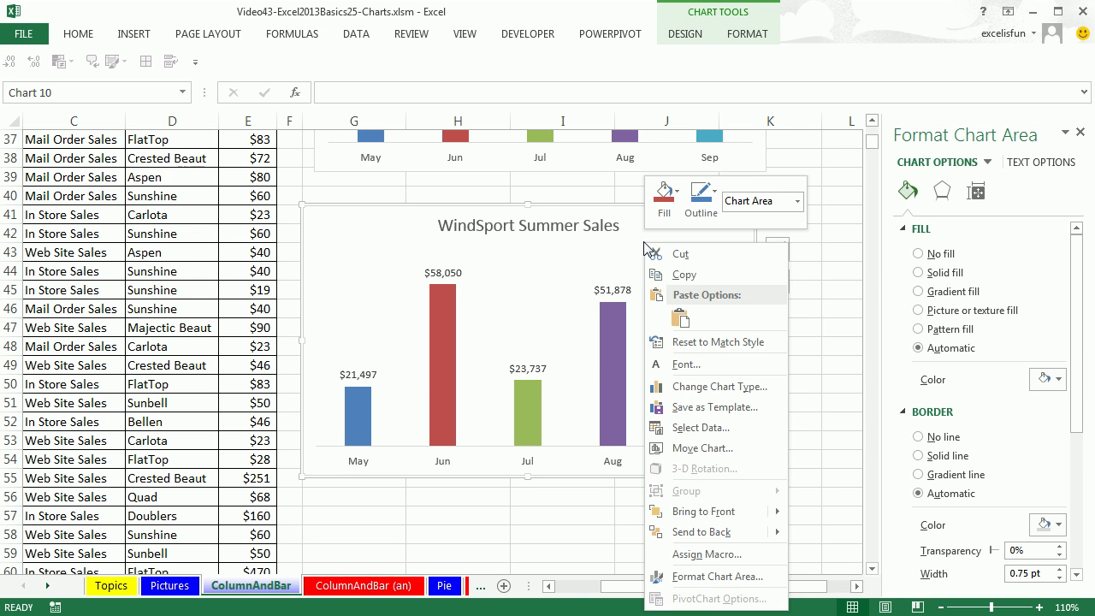
pyautogui.click(708, 385)
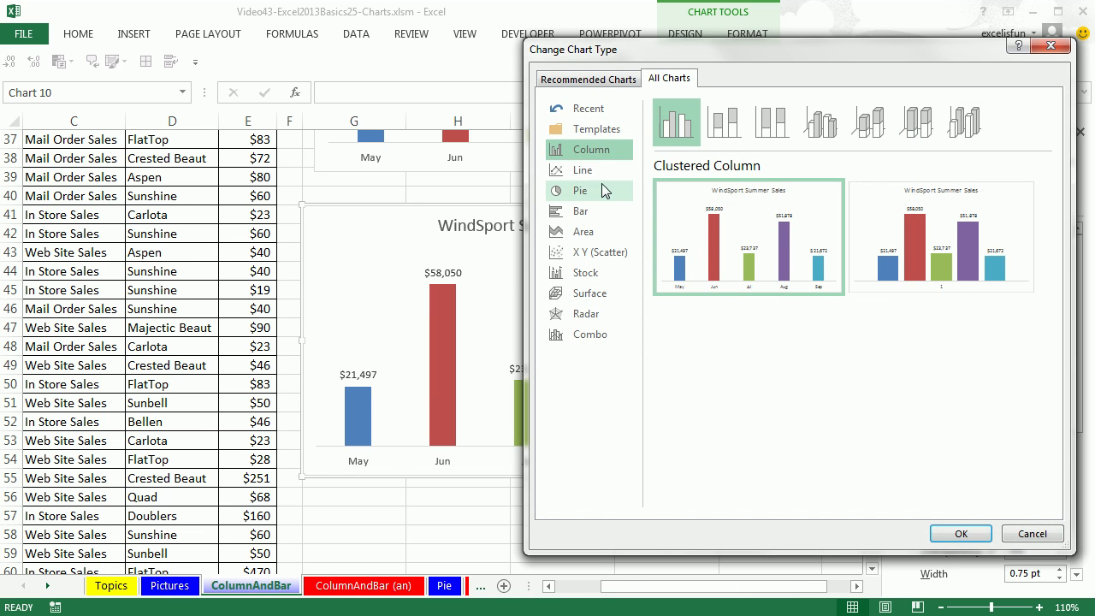
pyautogui.click(584, 218)
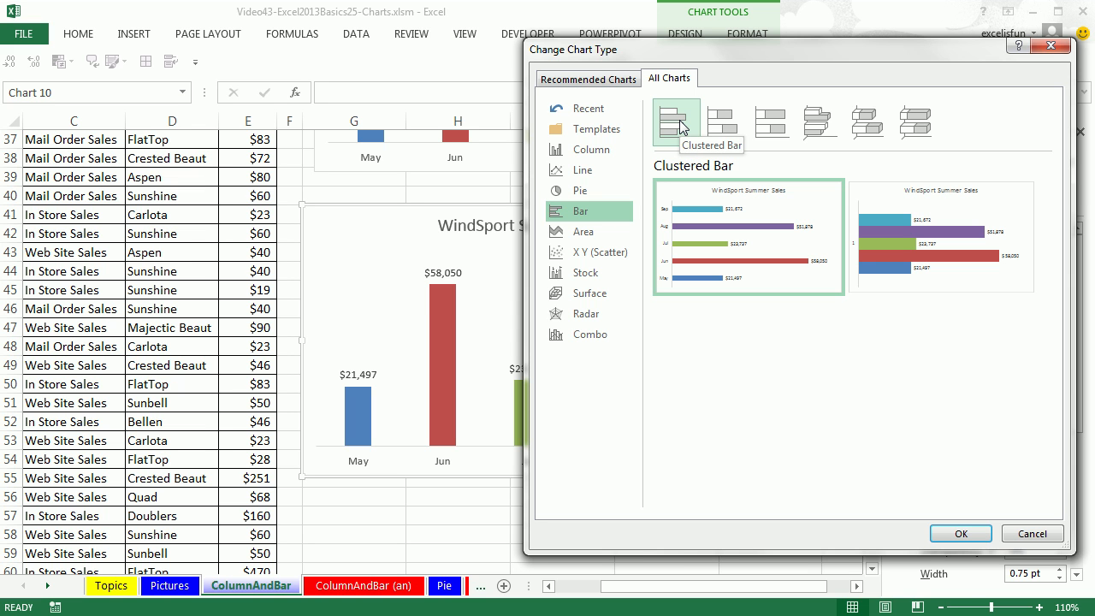
pyautogui.click(963, 533)
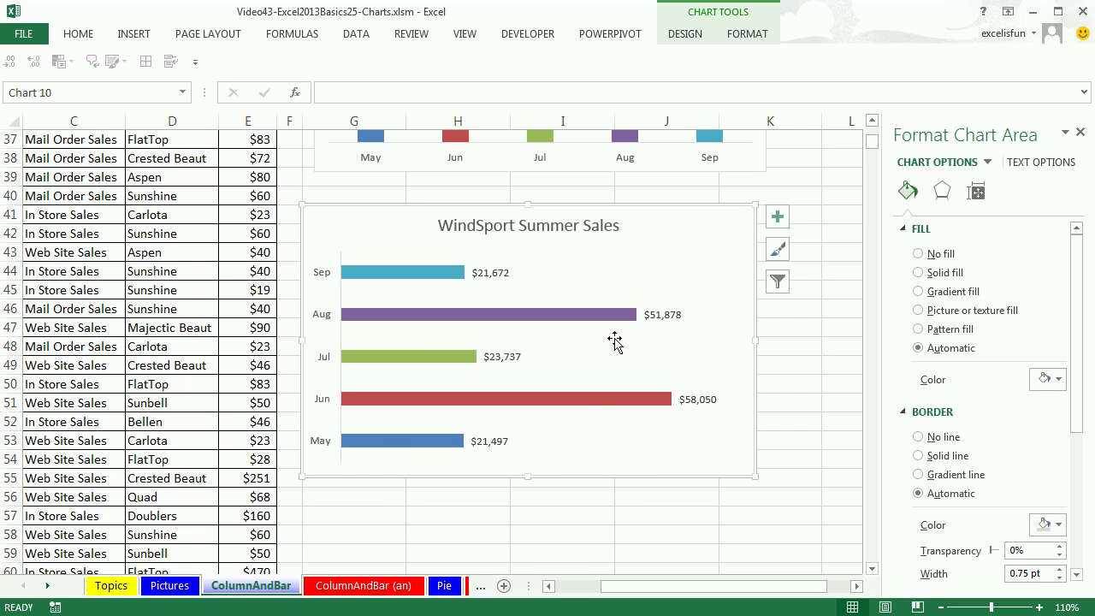
# - Set the gap width of the bar chart's data series to 100%
pyautogui.click(433, 322)
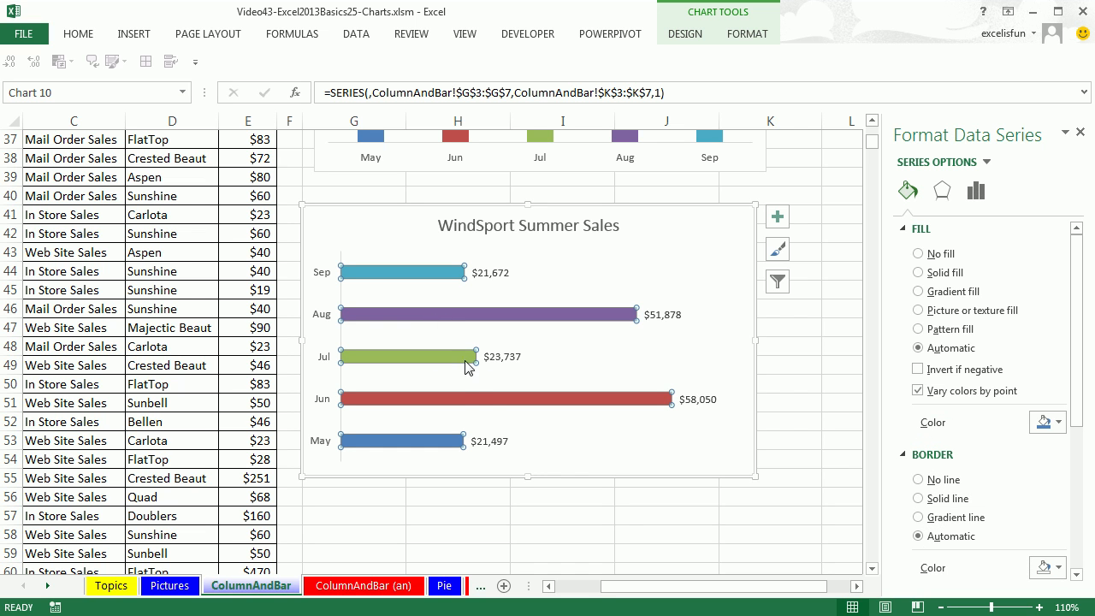
pyautogui.click(941, 195)
pyautogui.click(974, 195)
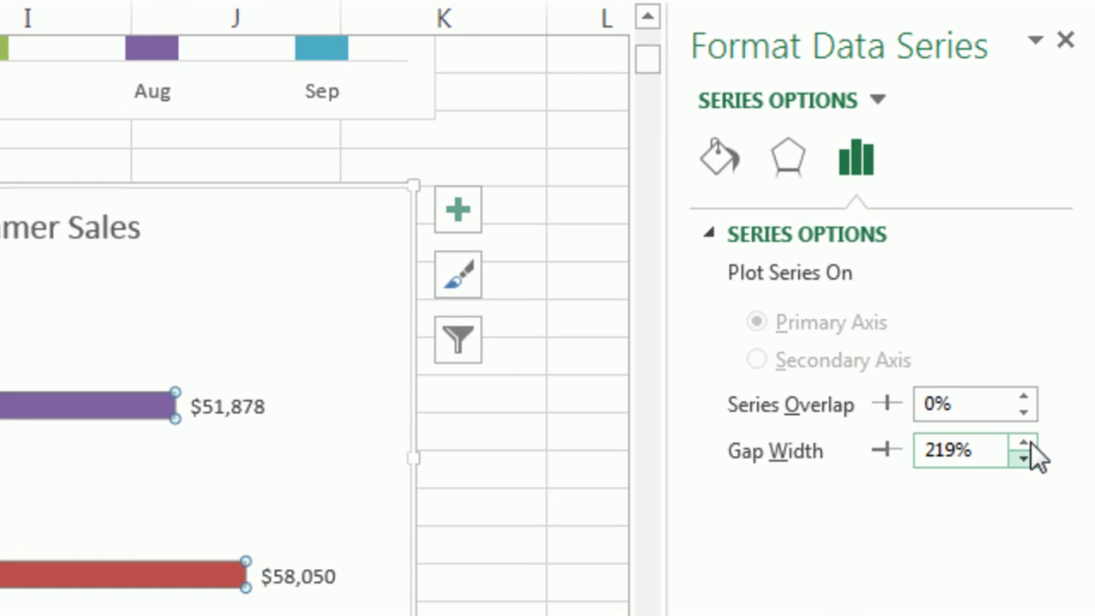
pyautogui.click(1024, 458)
pyautogui.click(1024, 458)
pyautogui.click(1024, 457)
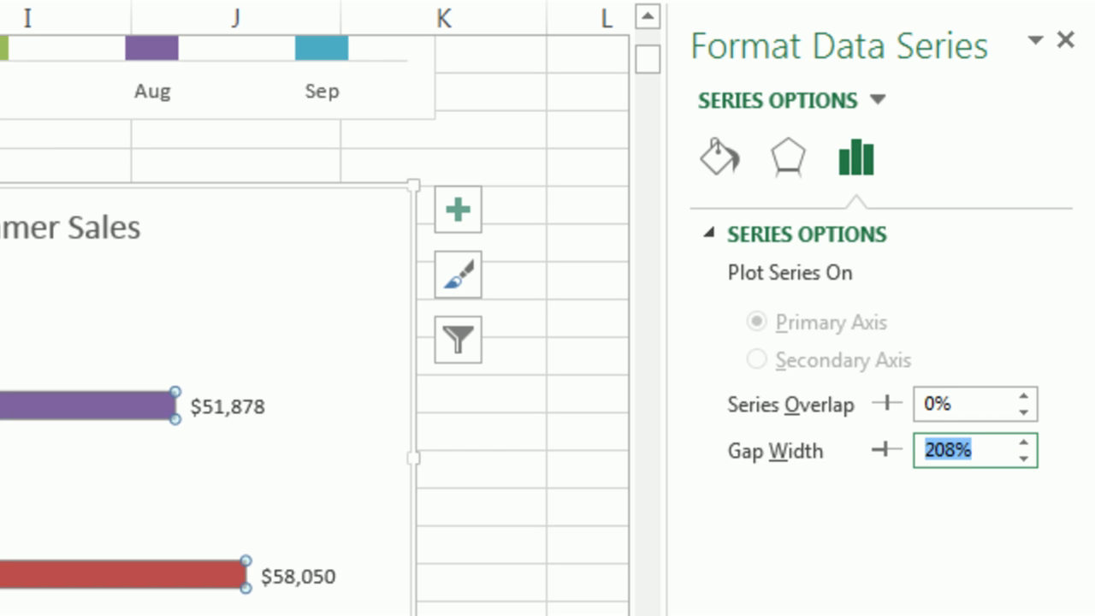
pyautogui.write('100')
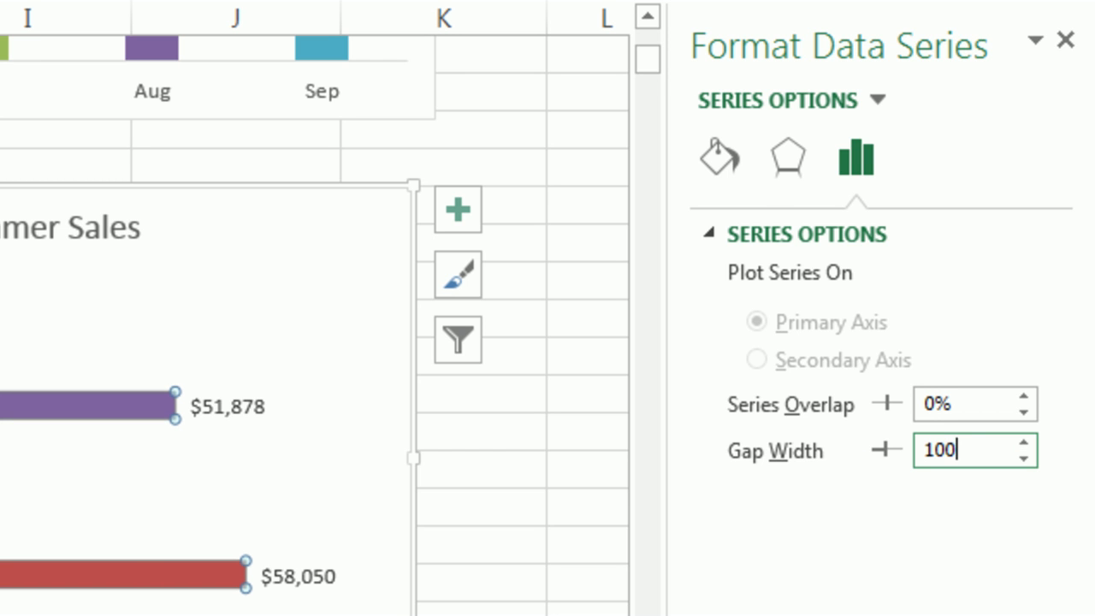
pyautogui.press('Return')
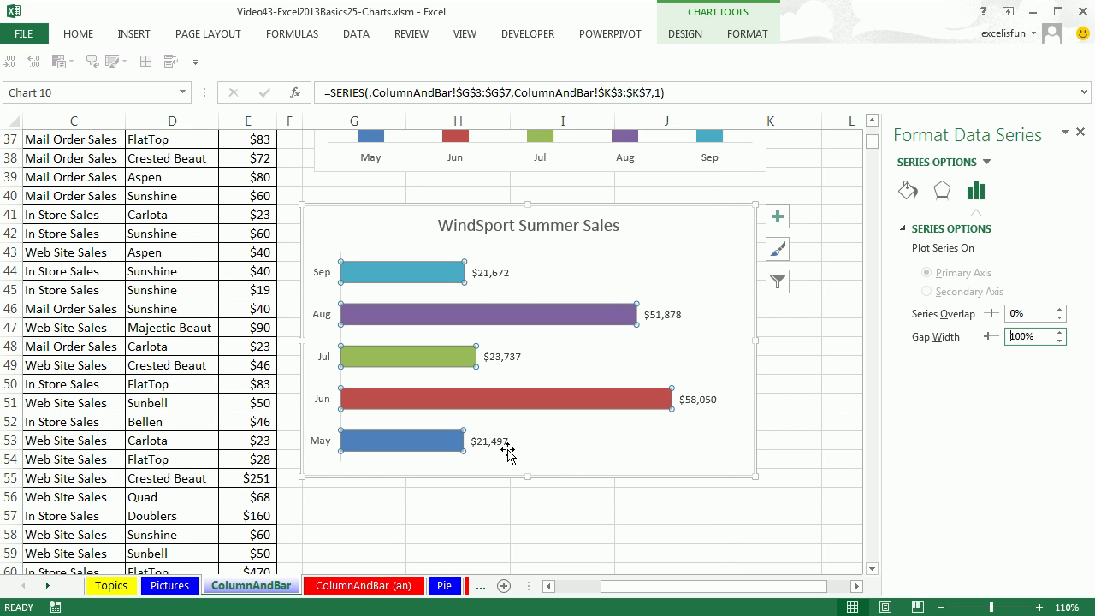
pyautogui.click(728, 449)
pyautogui.click(703, 226)
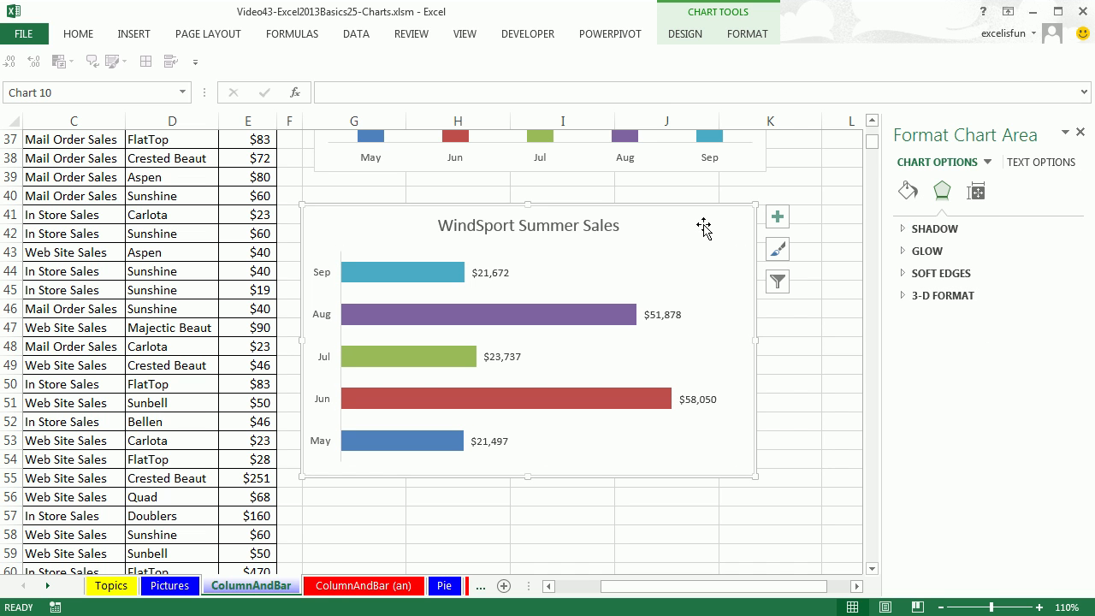
# - Copy the first chart, comparing sales channels by month, and paste the duplicate below the bar chart at cell G57
pyautogui.scroll(11, 689, 257)
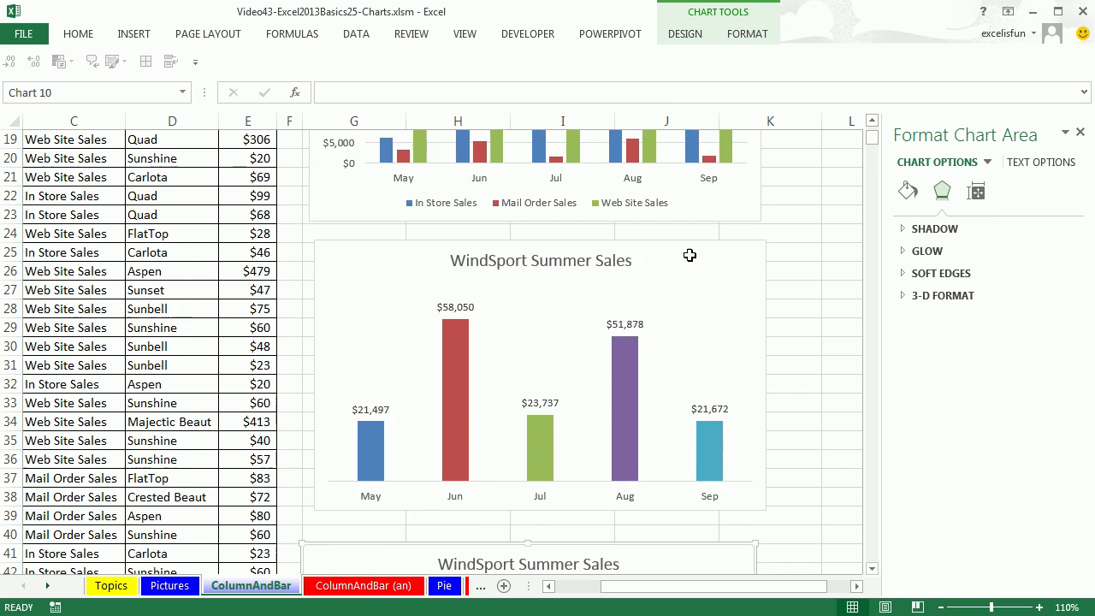
pyautogui.click(387, 243)
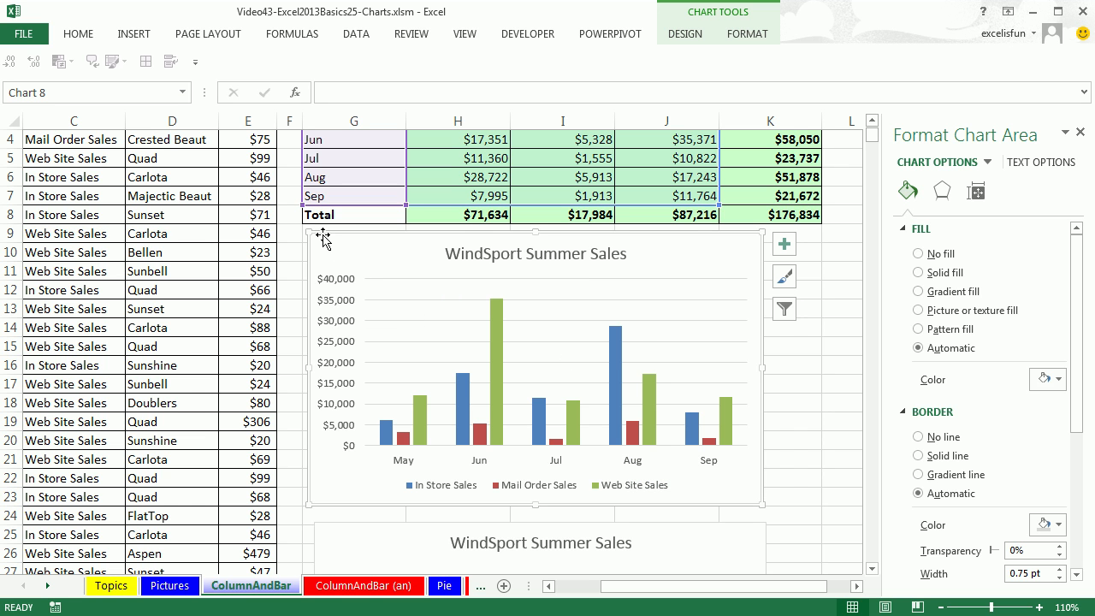
pyautogui.scroll(-13, 436, 333)
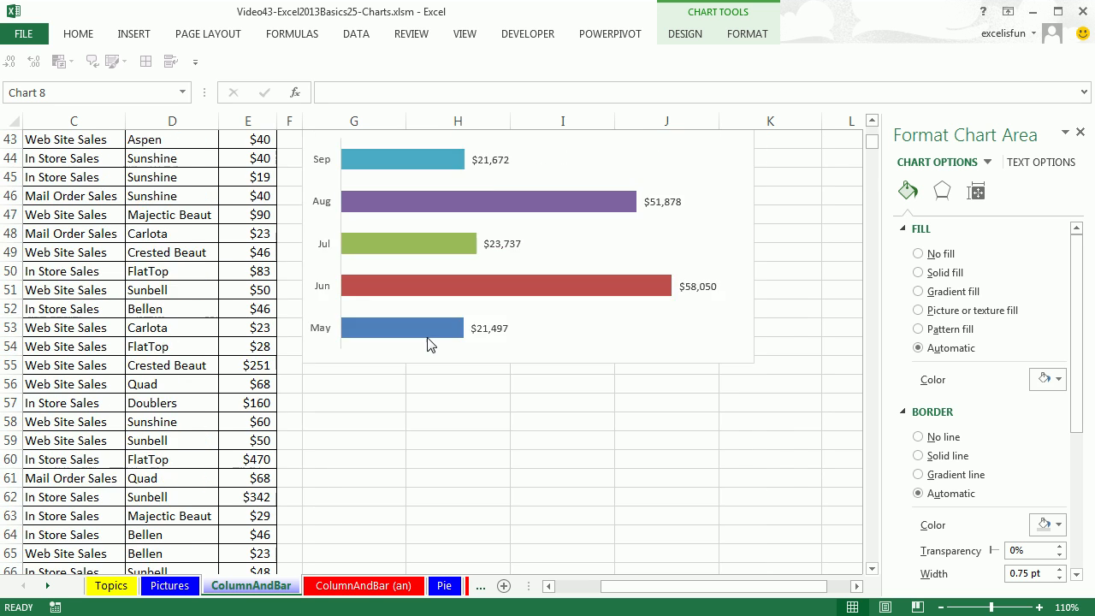
pyautogui.scroll(-3, 430, 342)
pyautogui.scroll(2, 411, 338)
pyautogui.click(381, 344)
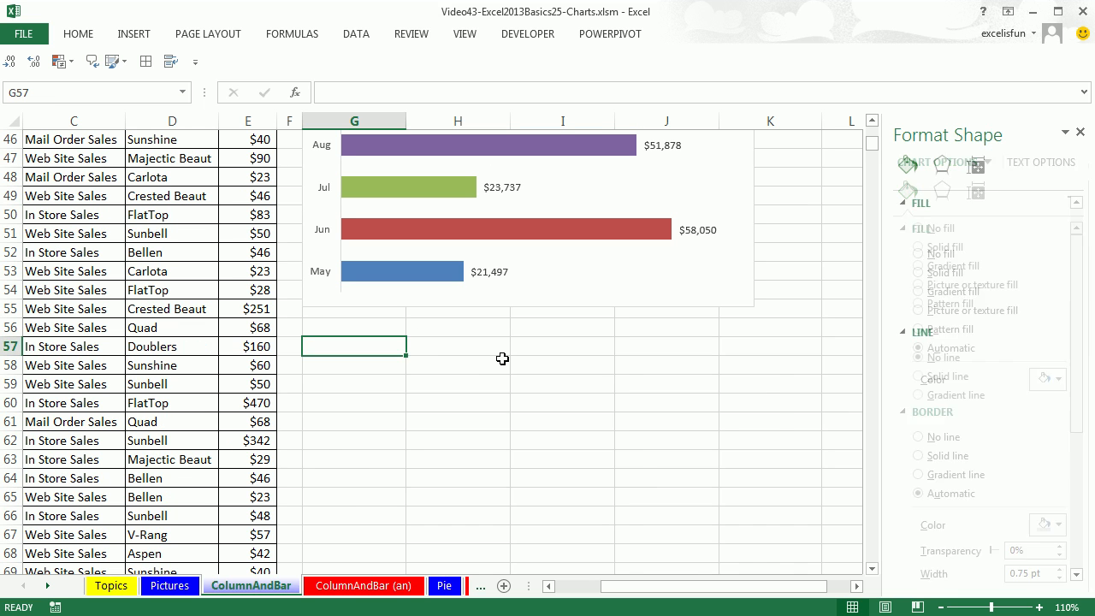
pyautogui.hotkey('ctrl', 'v')
# - Switch rows and columns in the pasted chart so the sales channels form the horizontal axis and the months the legend
pyautogui.scroll(-2, 564, 410)
pyautogui.scroll(-1, 566, 413)
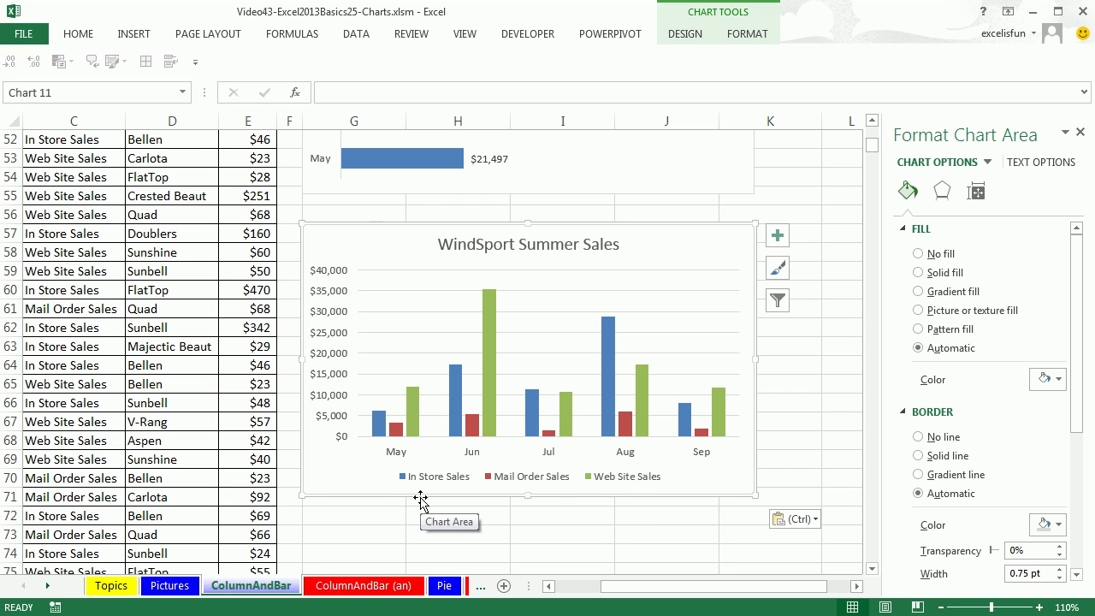
pyautogui.click(684, 39)
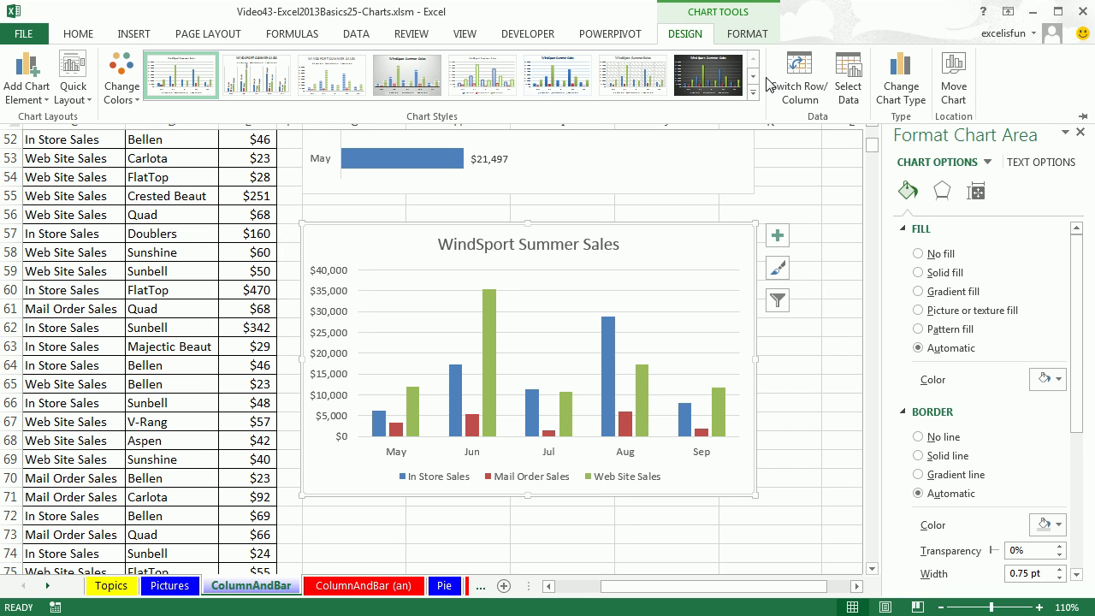
pyautogui.click(803, 94)
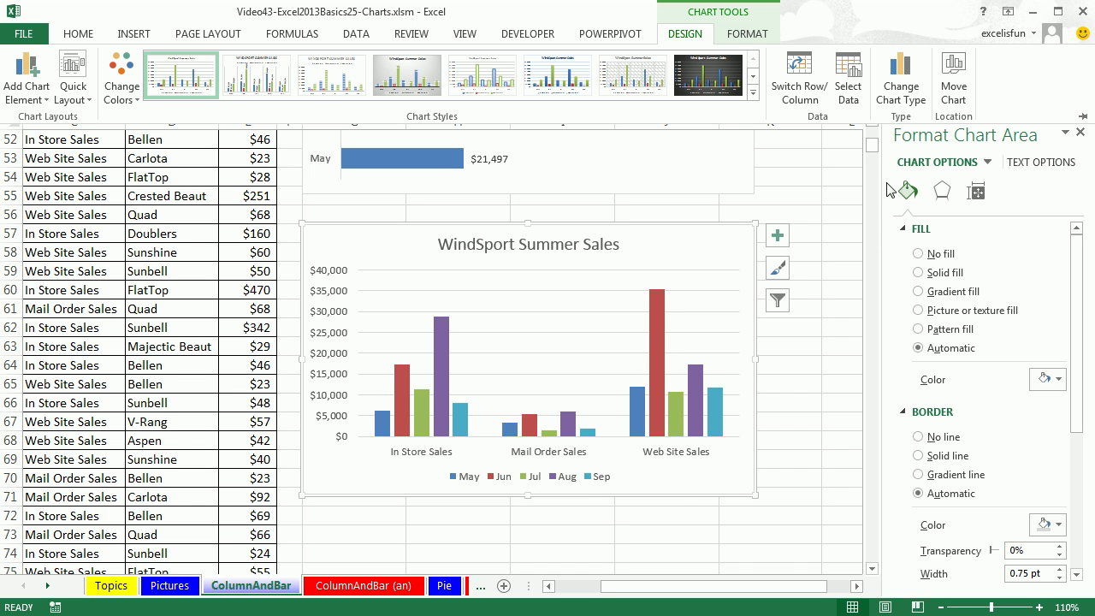
# - Copy the first chart, comparing sales channels by month, and paste the duplicate below the switched chart at cell G72
pyautogui.moveTo(876, 154); pyautogui.dragTo(872, 129)
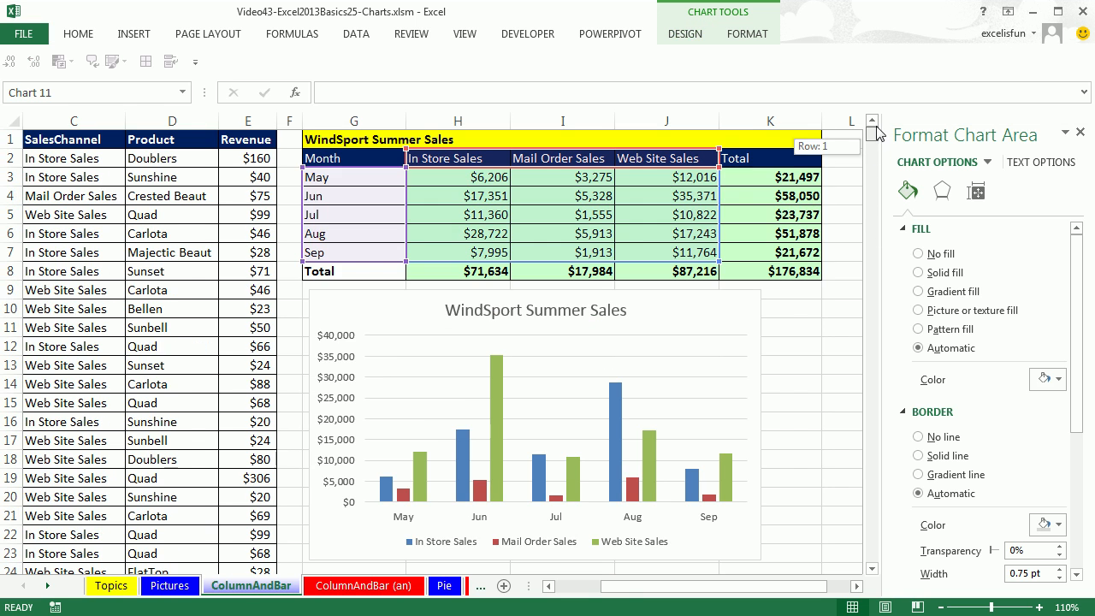
pyautogui.click(389, 295)
pyautogui.scroll(-9, 511, 350)
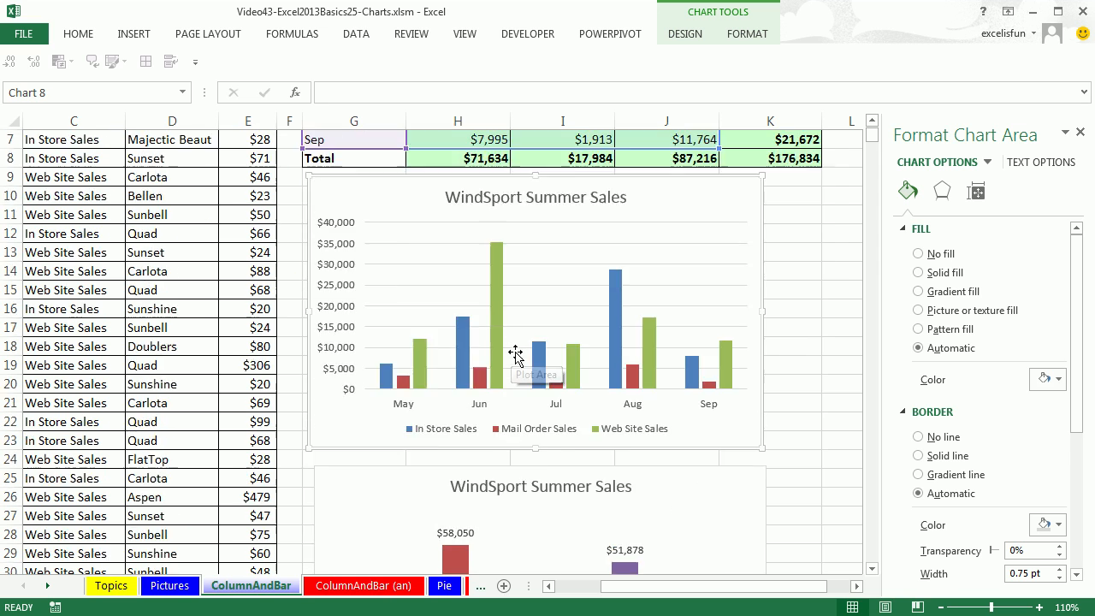
pyautogui.scroll(-12, 511, 350)
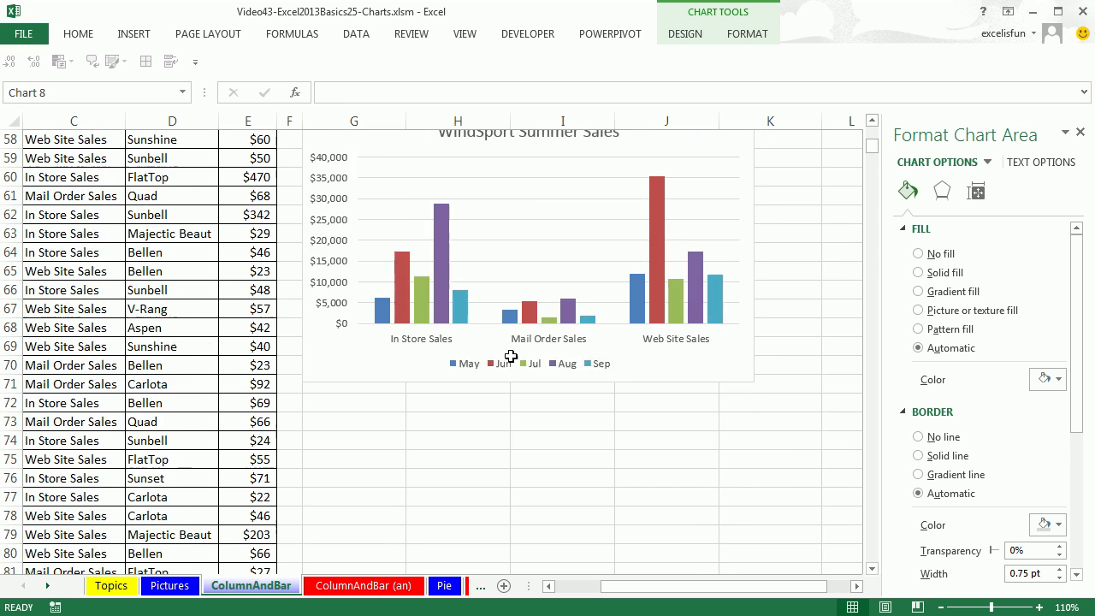
pyautogui.click(366, 294)
pyautogui.hotkey('ctrl', 'v')
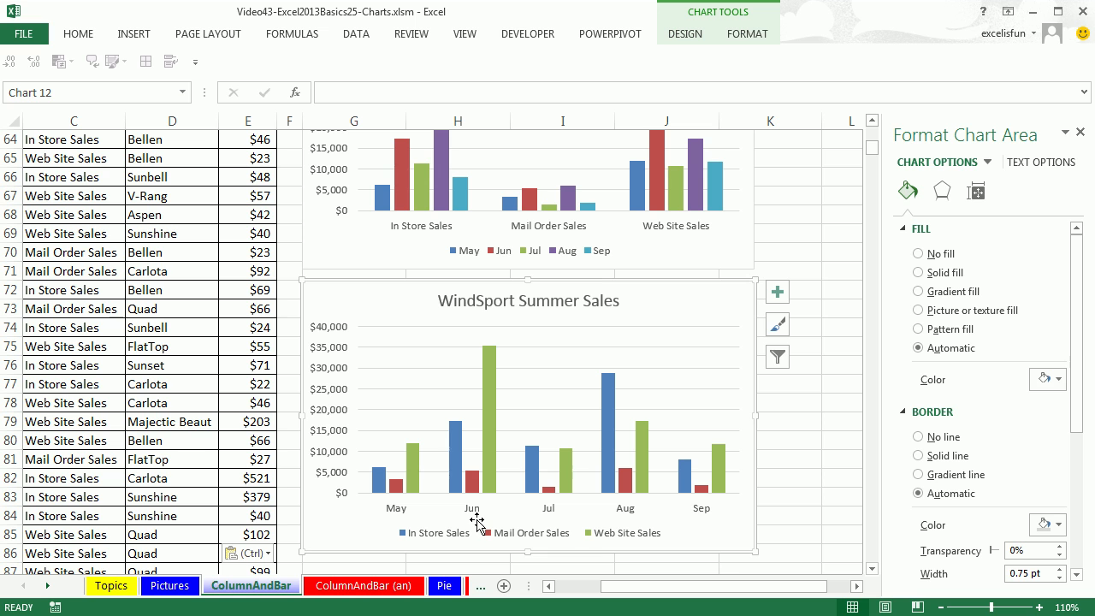
# - Change the newly pasted chart's type from Clustered Column to Stacked Column, keeping the months on the horizontal axis
pyautogui.rightClick(698, 301)
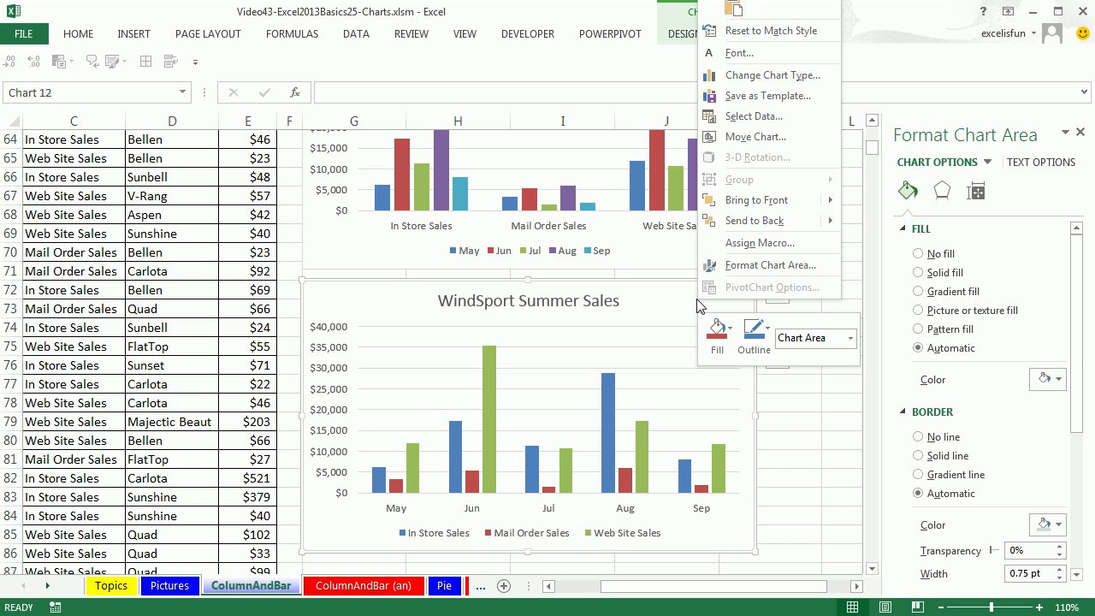
pyautogui.click(764, 77)
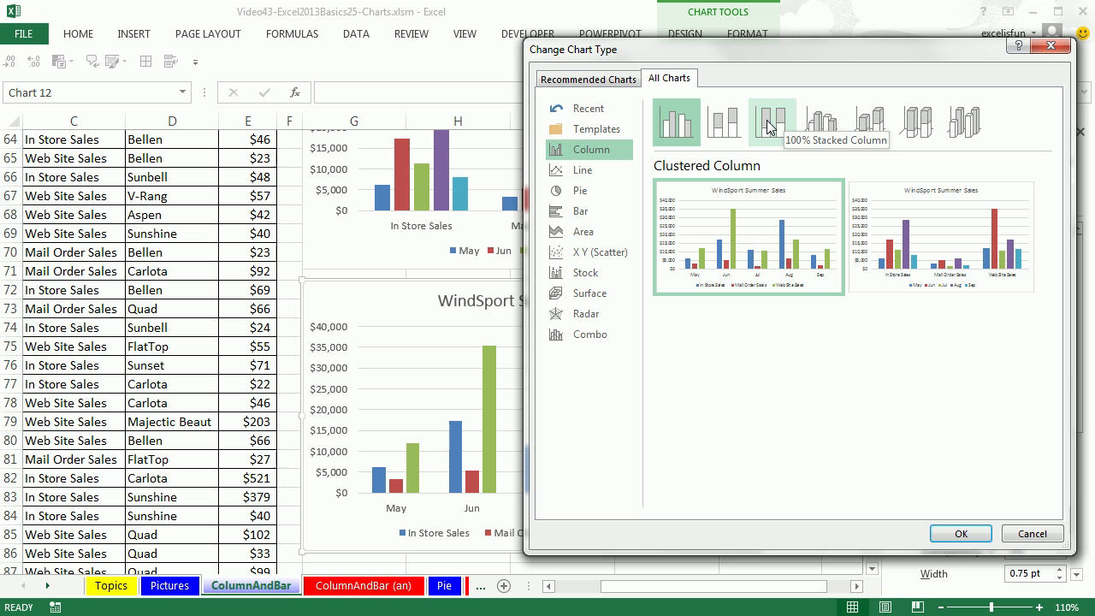
pyautogui.click(723, 129)
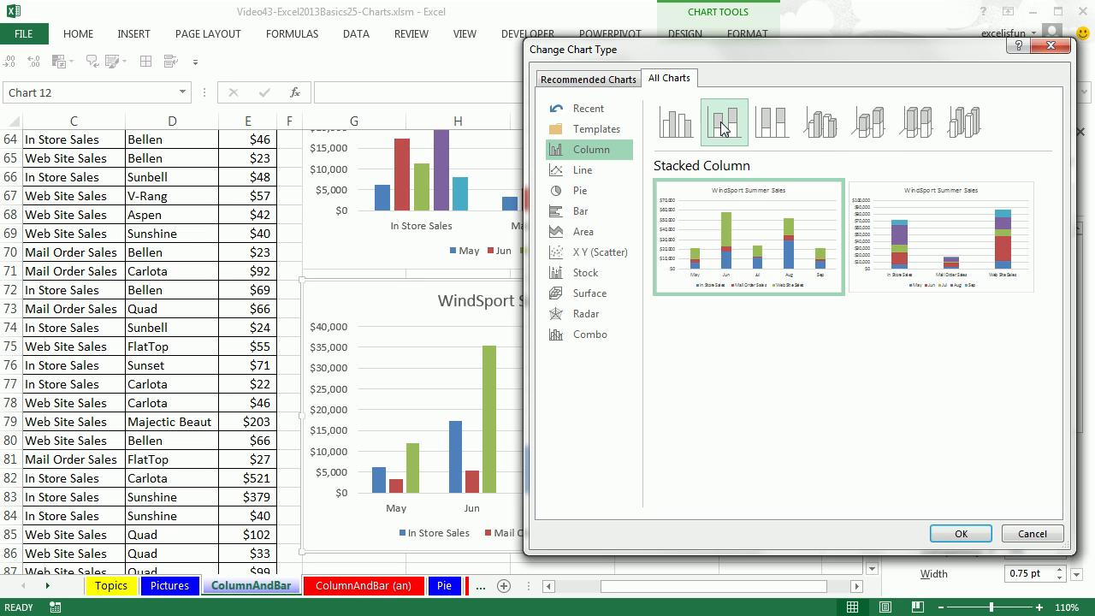
pyautogui.click(961, 533)
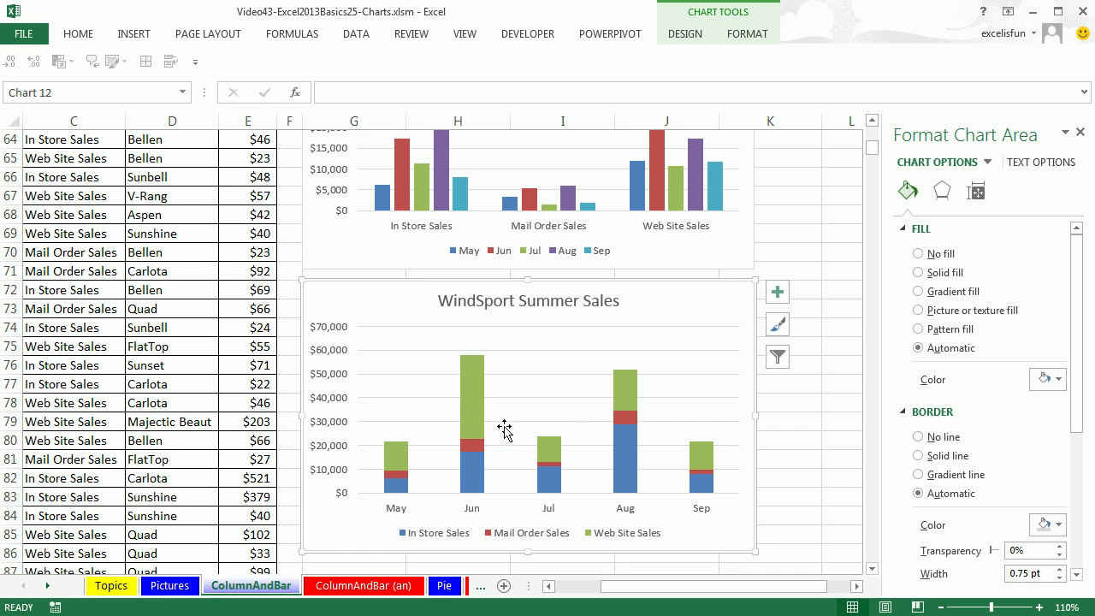
# - Copy the stacked column chart and paste the duplicate directly below it at cell G88
pyautogui.moveTo(474, 400)
pyautogui.scroll(-6, 362, 300)
pyautogui.click(357, 251)
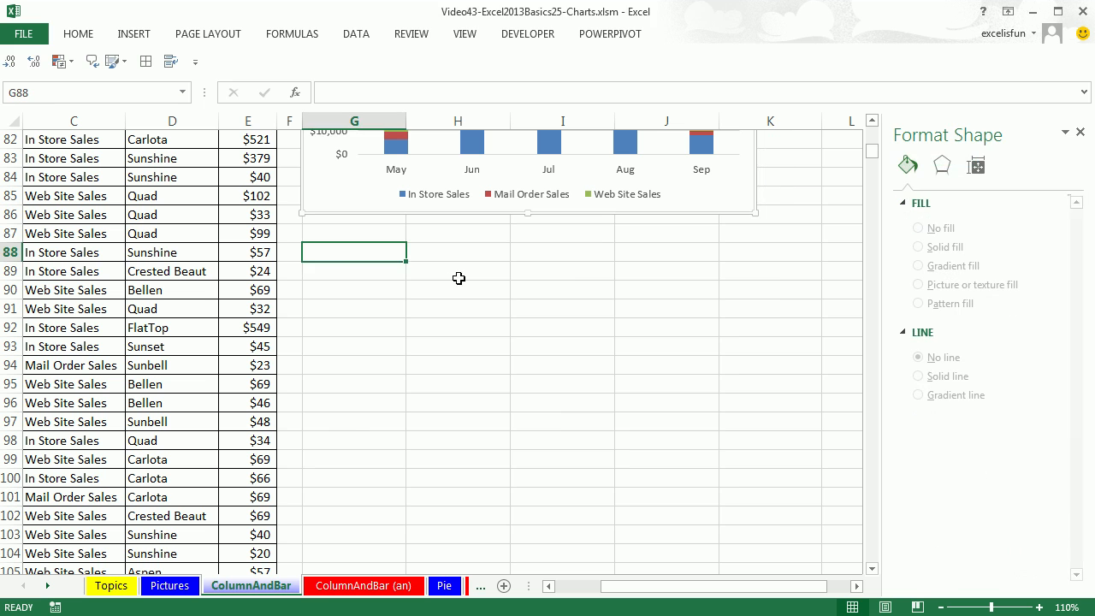
pyautogui.hotkey('ctrl', 'v')
# - Change the pasted duplicate's chart type to Stacked Bar, with the months on the vertical axis
pyautogui.rightClick(682, 274)
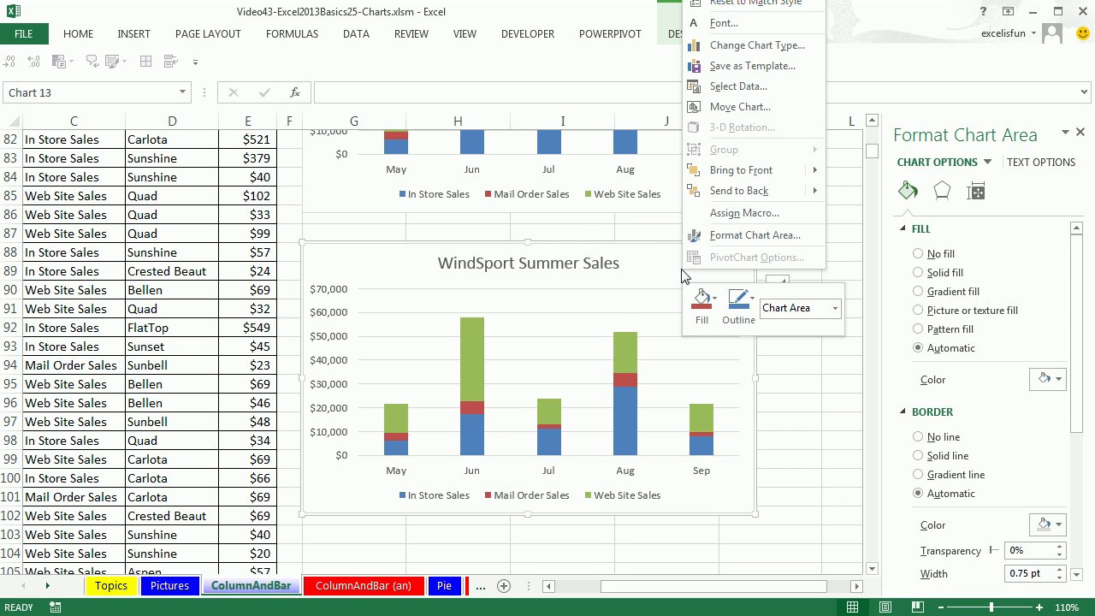
pyautogui.click(733, 45)
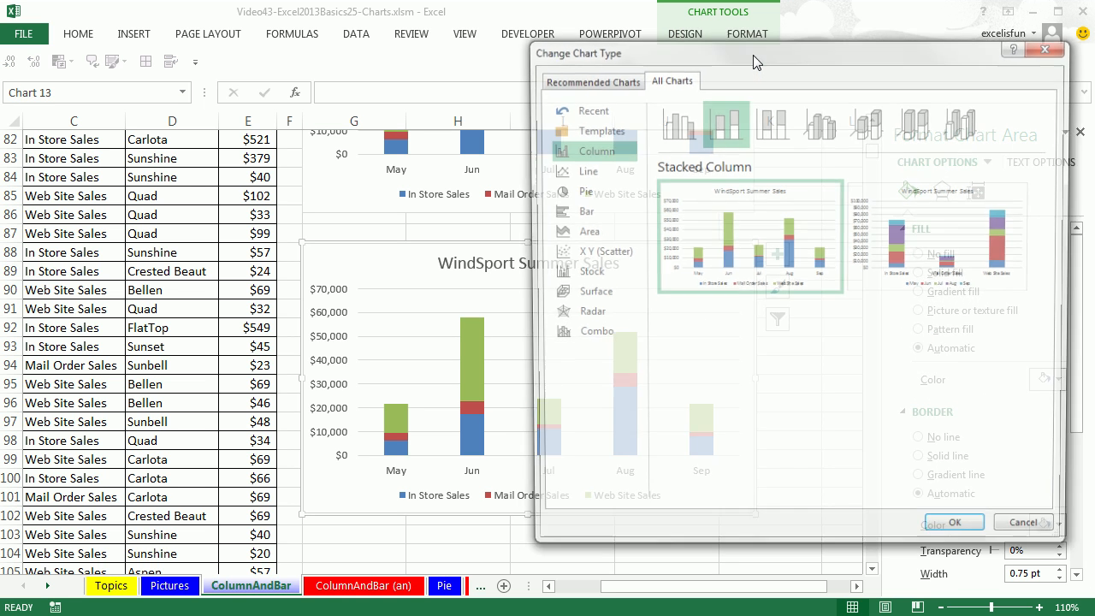
pyautogui.click(589, 214)
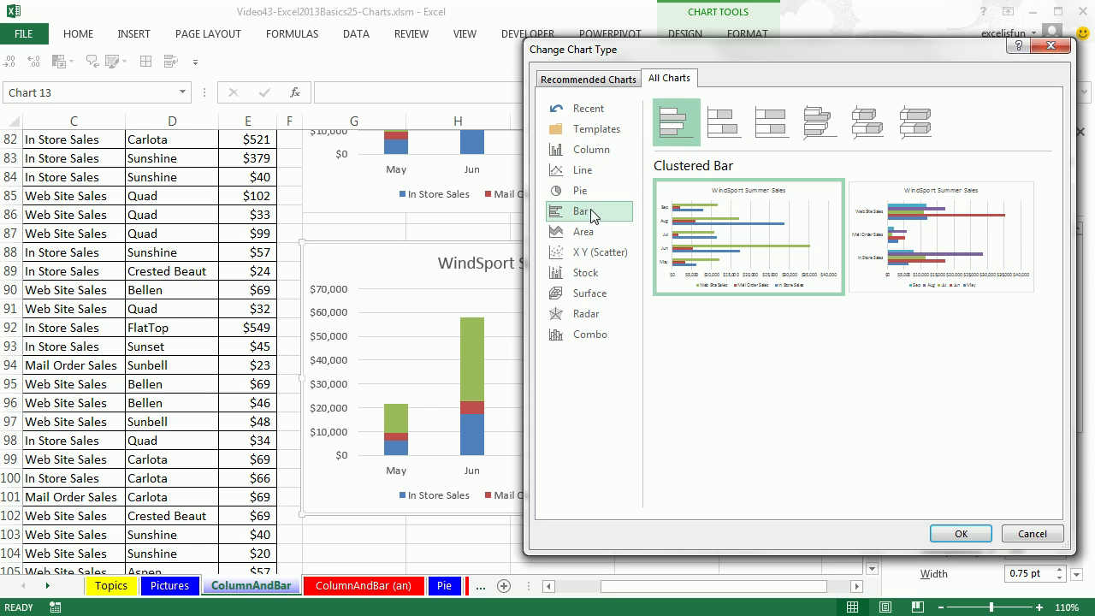
pyautogui.click(729, 131)
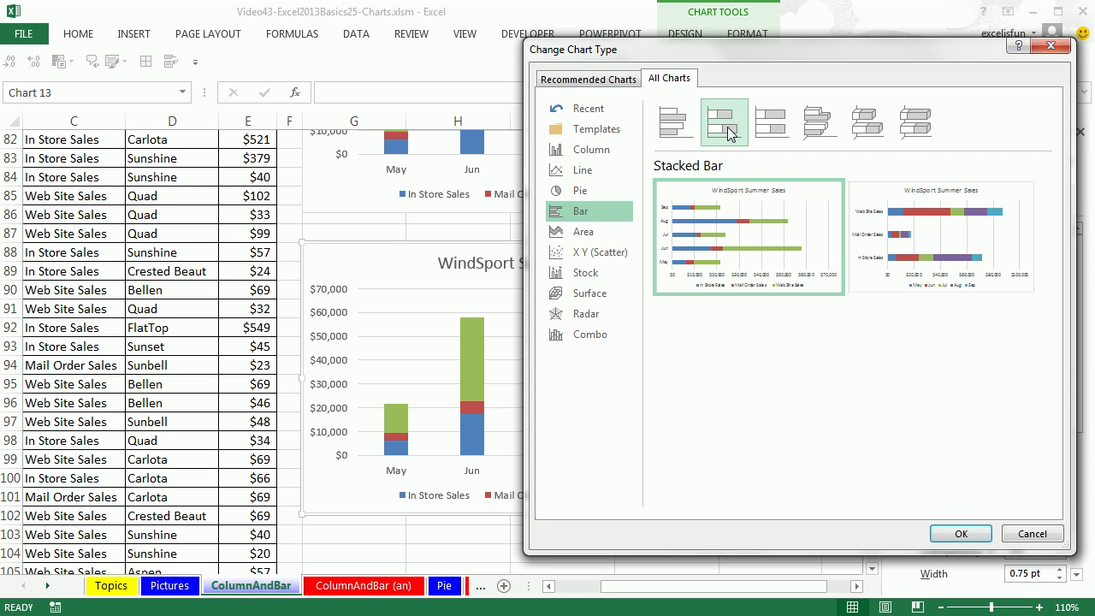
pyautogui.click(961, 533)
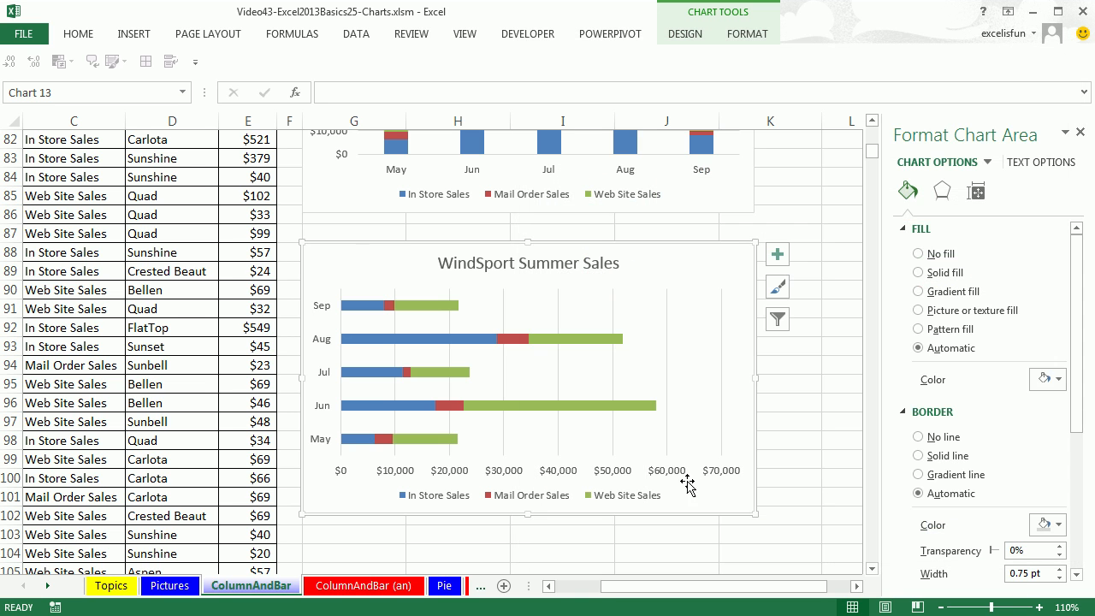
# - Set the gap width of the stacked bar chart's data series to 70% and copy the chart
pyautogui.click(572, 343)
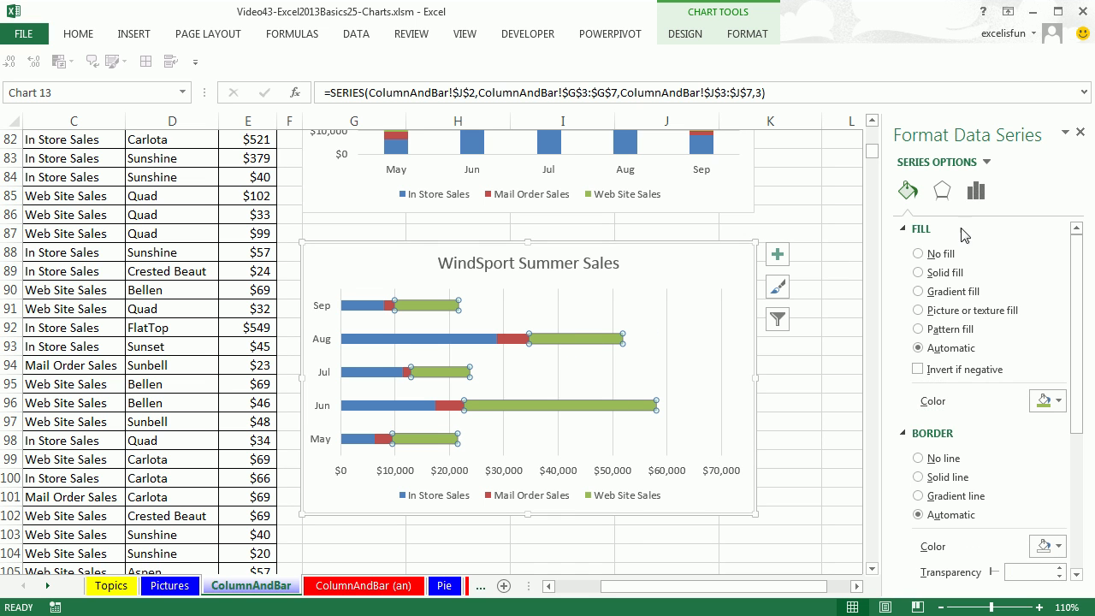
pyautogui.click(980, 205)
pyautogui.moveTo(1041, 340); pyautogui.dragTo(990, 342)
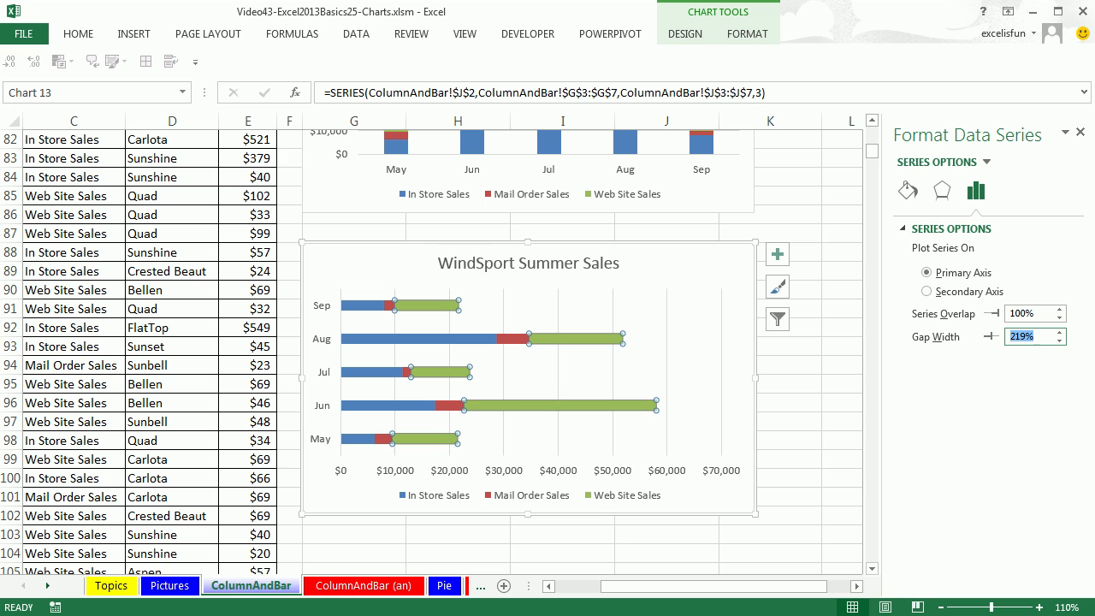
pyautogui.write('70')
pyautogui.press('Return')
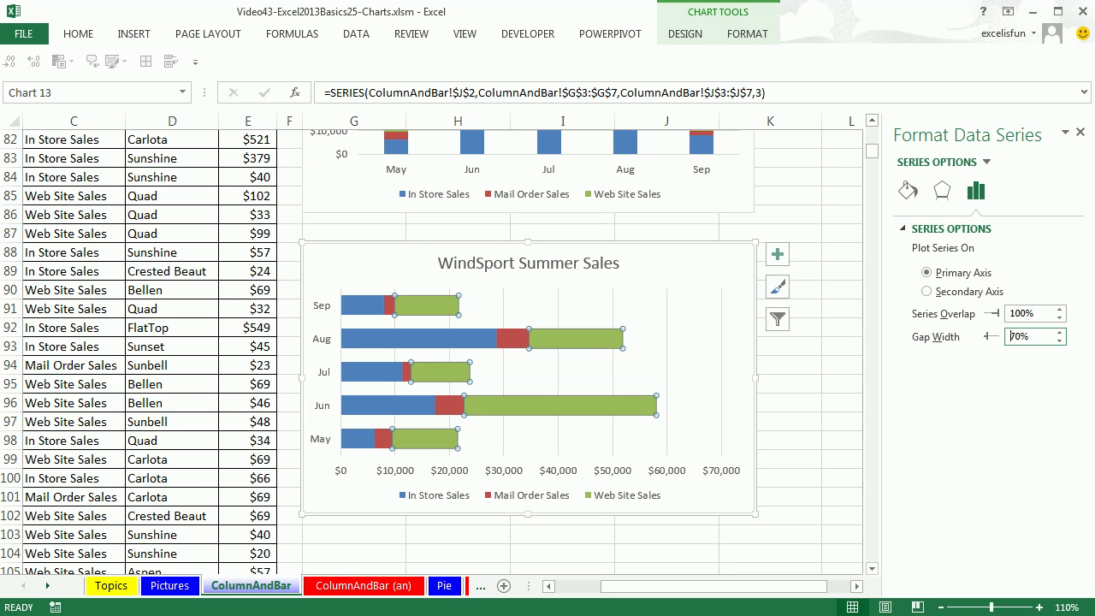
pyautogui.click(709, 286)
pyautogui.hotkey('ctrl', 'c')
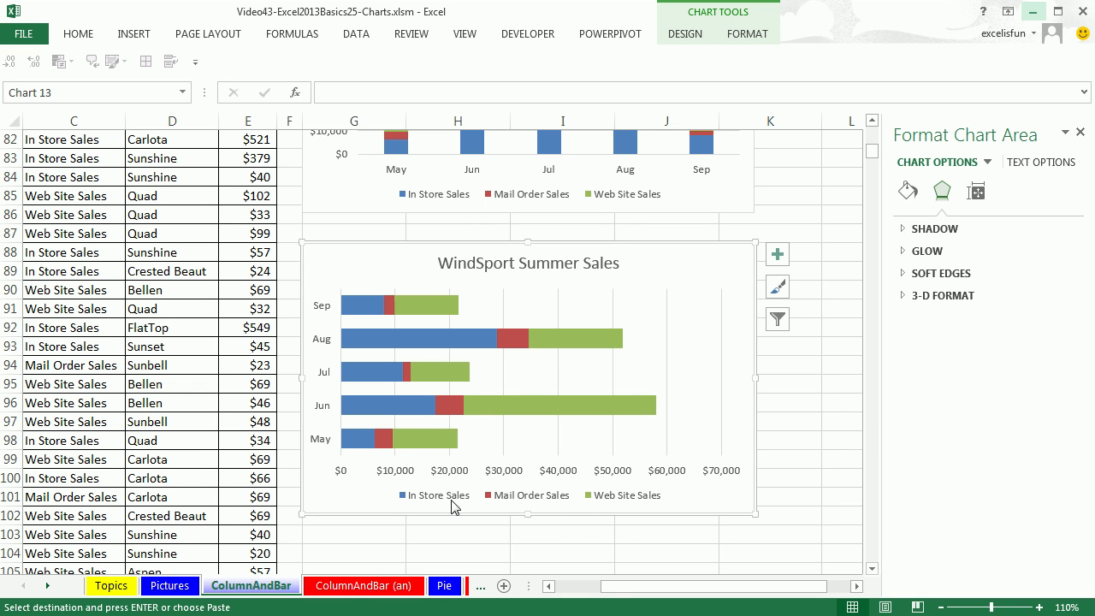
# - Switch to the Pie worksheet and close the formatting pane to free up space beside the sales table
pyautogui.click(49, 586)
pyautogui.click(48, 586)
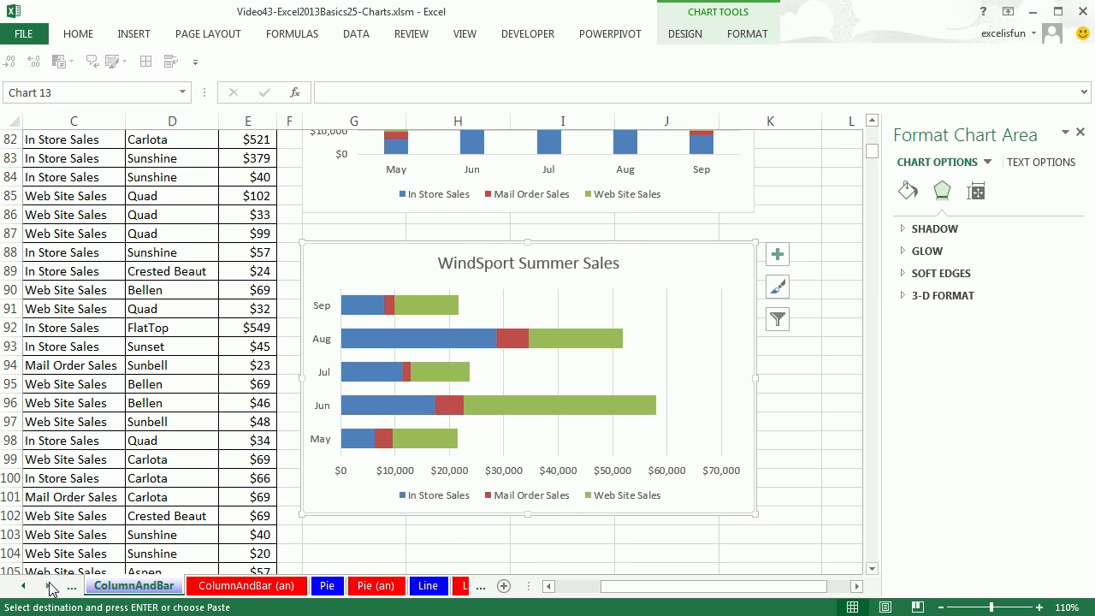
pyautogui.click(326, 586)
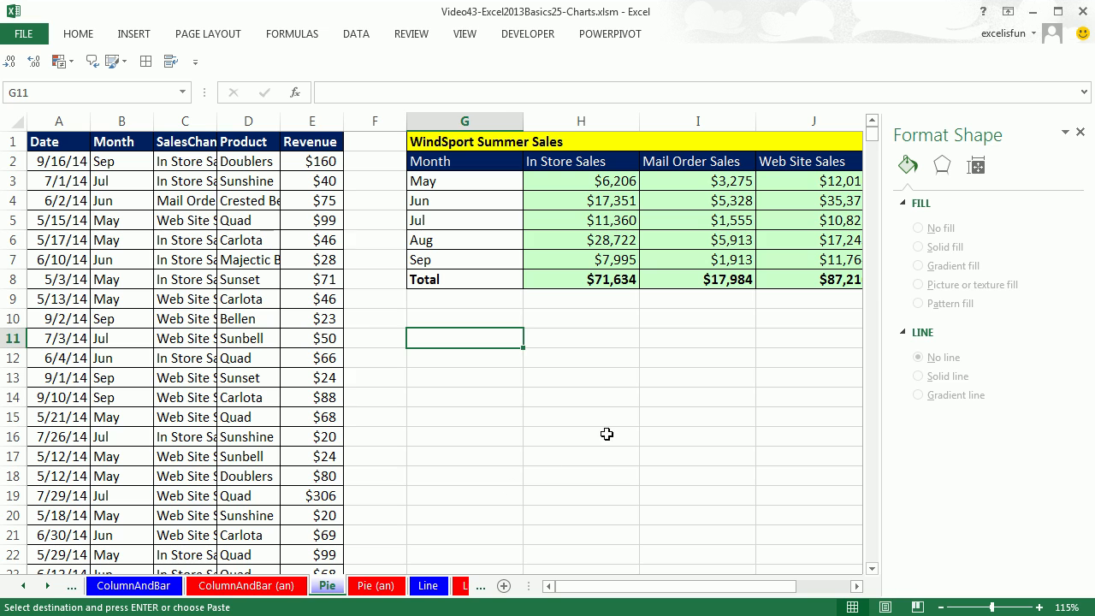
pyautogui.click(613, 428)
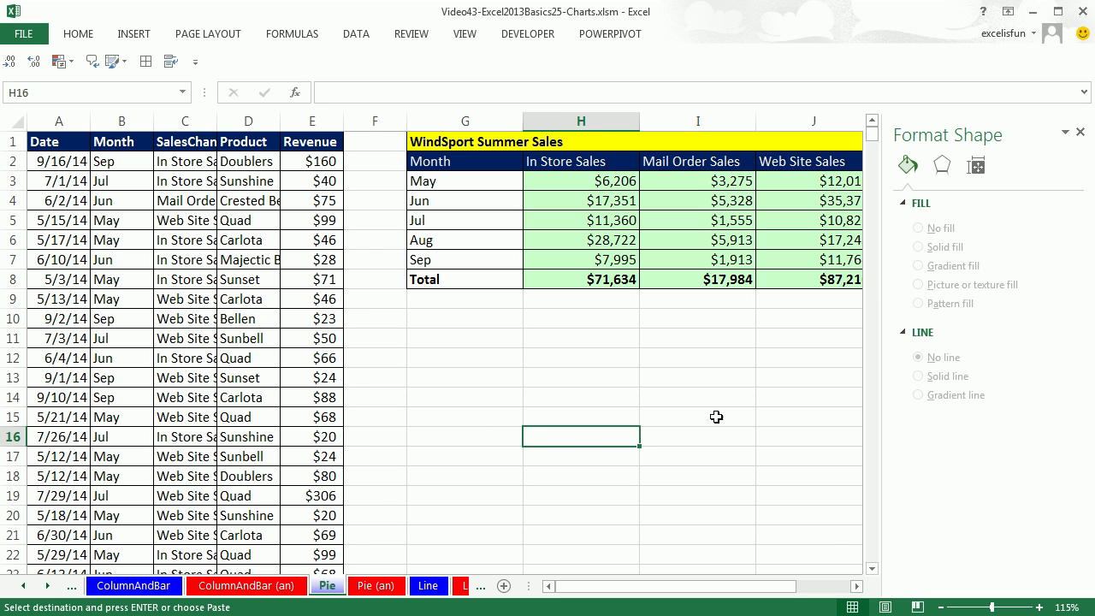
pyautogui.click(1081, 133)
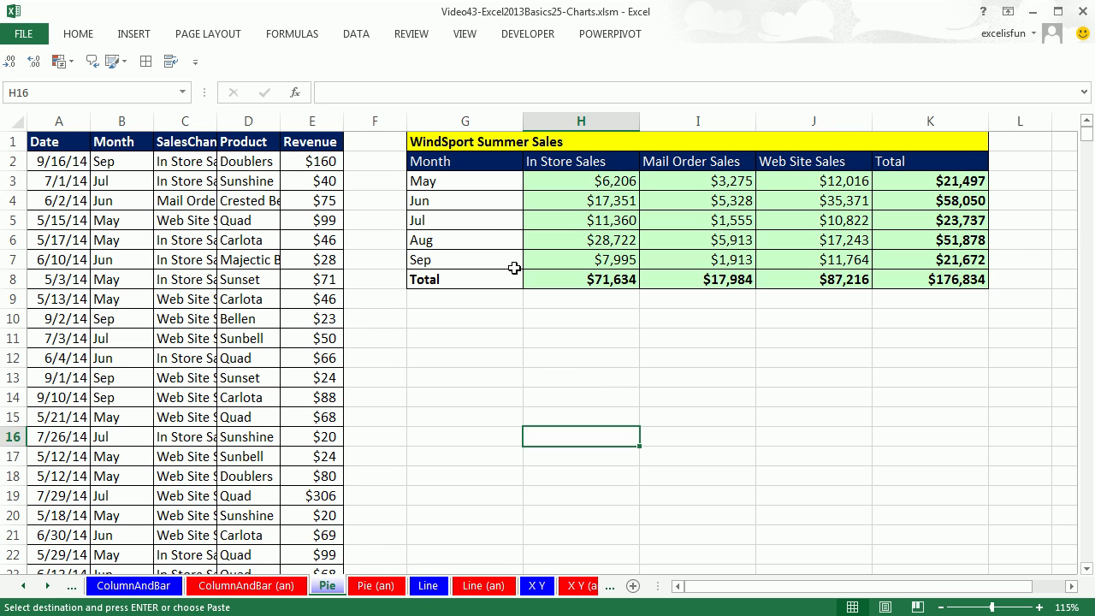
# - Insert a standard 2-D pie chart from the month names in G3:G7 and the monthly totals in K3:K7
pyautogui.moveTo(464, 181); pyautogui.dragTo(462, 260)
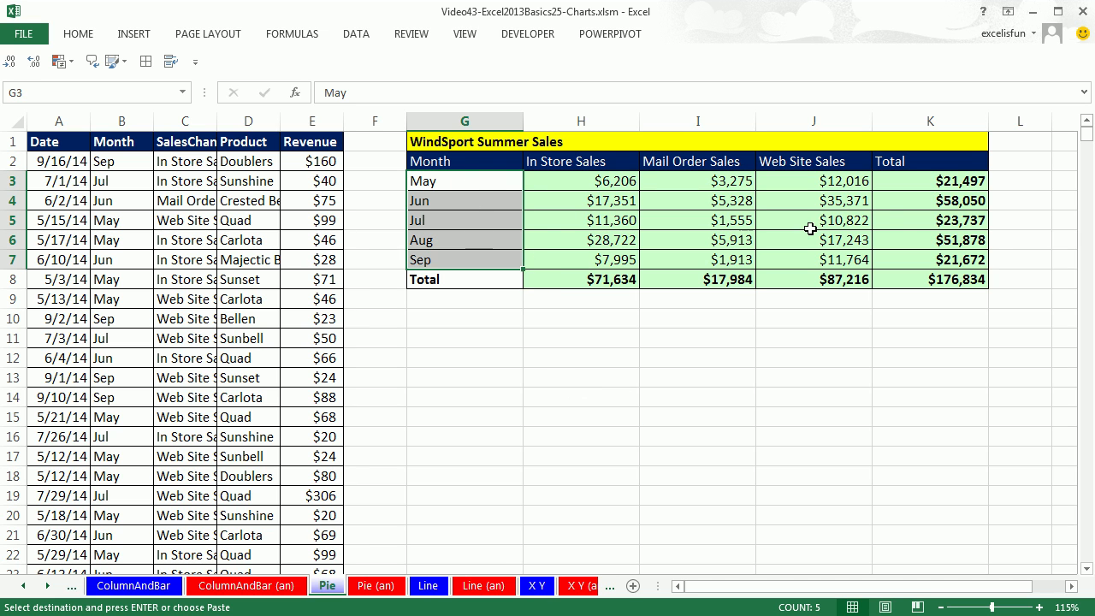
pyautogui.keyDown('ctrl'); pyautogui.click(922, 183); pyautogui.keyUp('ctrl')
pyautogui.moveTo(921, 183); pyautogui.dragTo(907, 257)
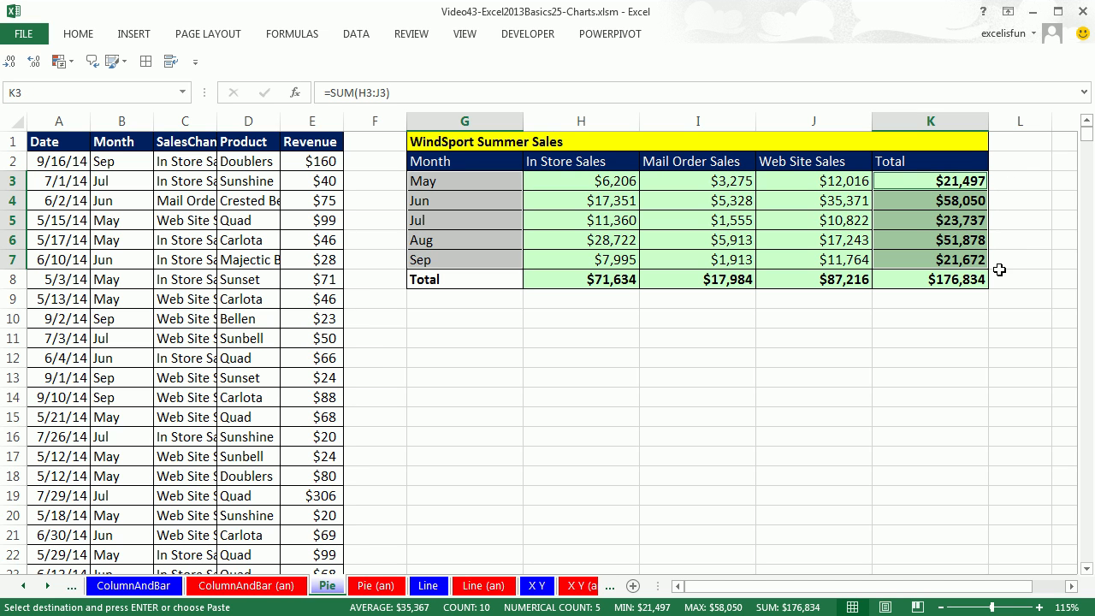
pyautogui.click(134, 34)
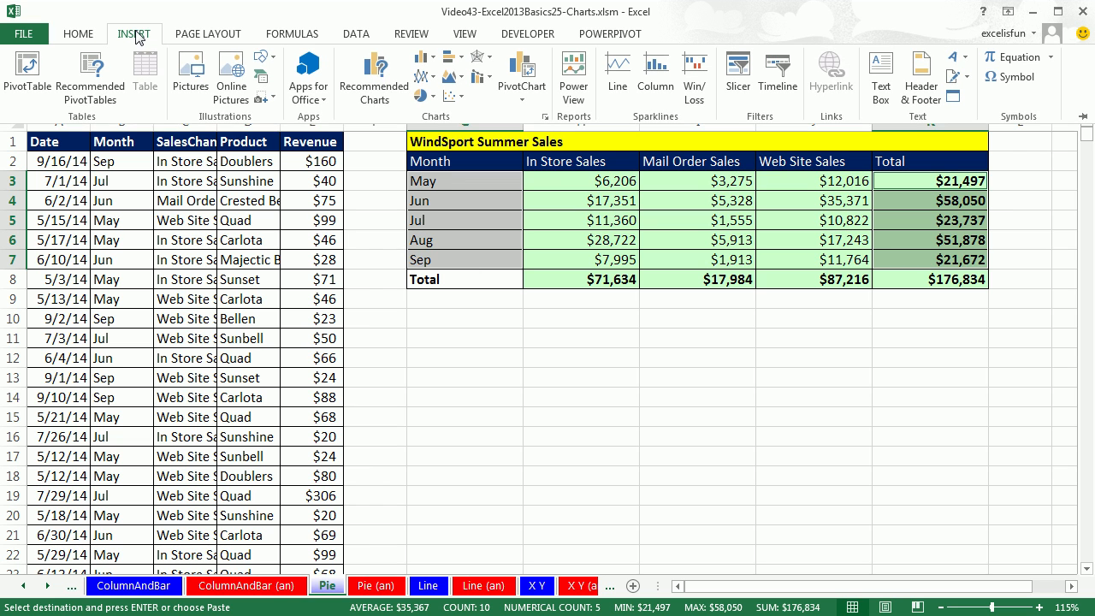
pyautogui.click(435, 97)
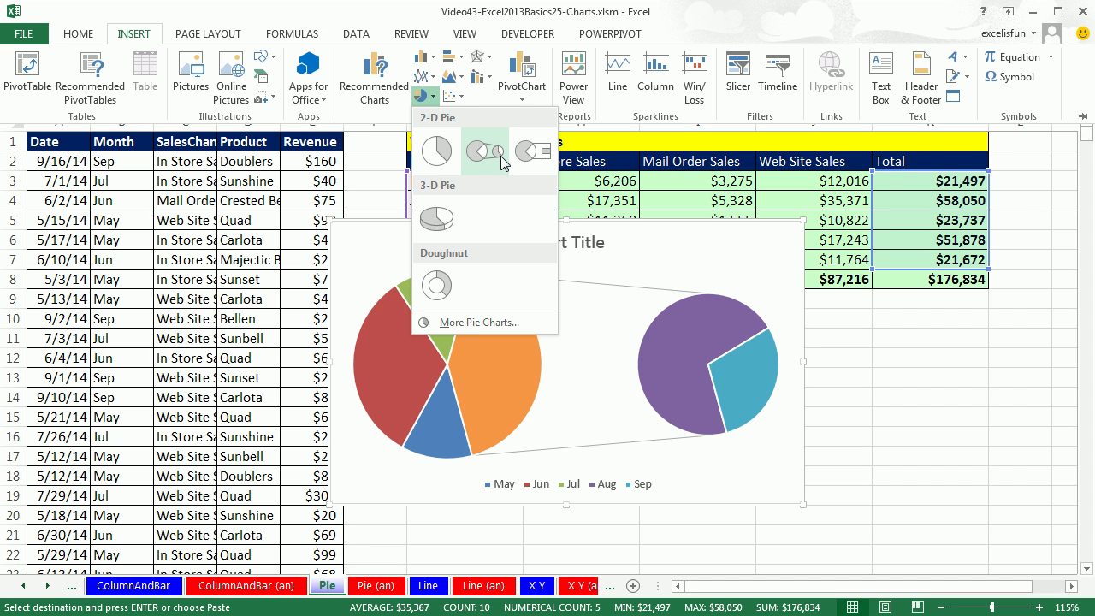
pyautogui.click(441, 157)
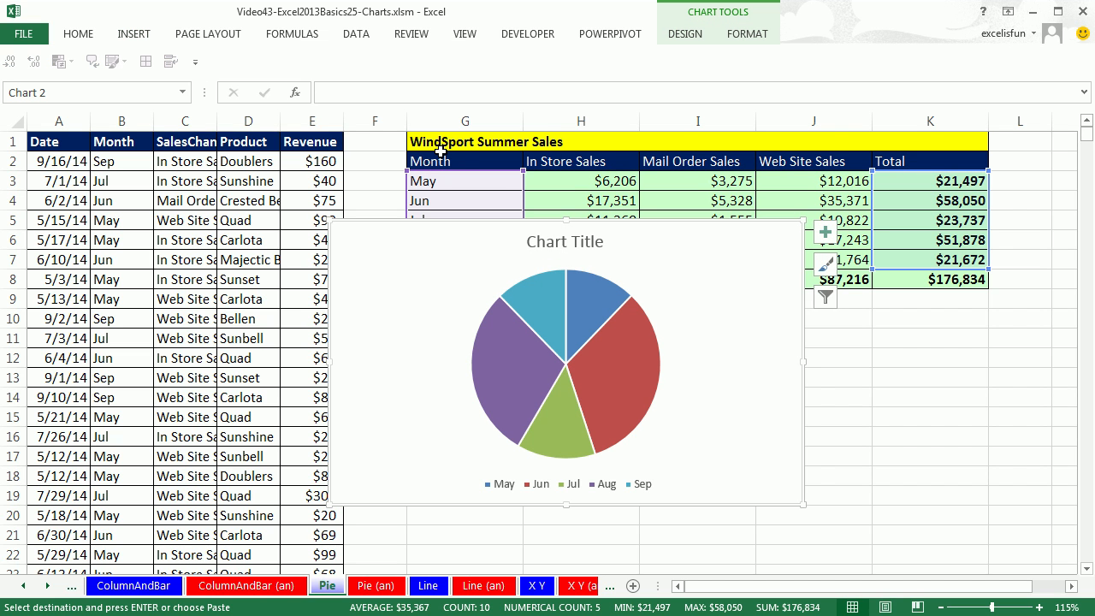
# - Link the pie chart's title to cell G1 on the Pie sheet with the formula =Pie!$G$1
pyautogui.click(587, 248)
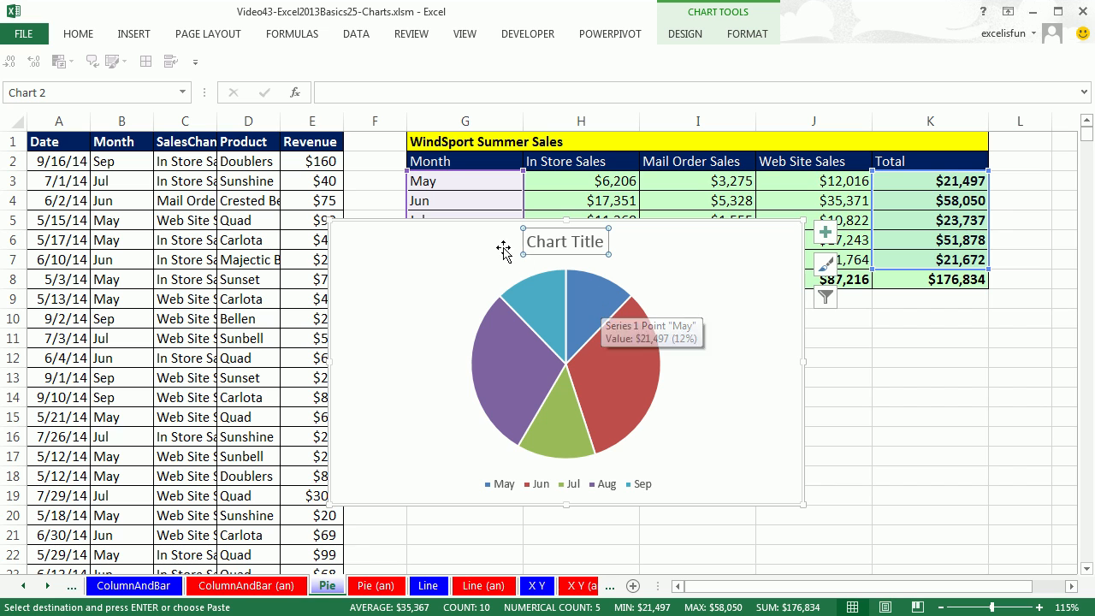
pyautogui.click(362, 93)
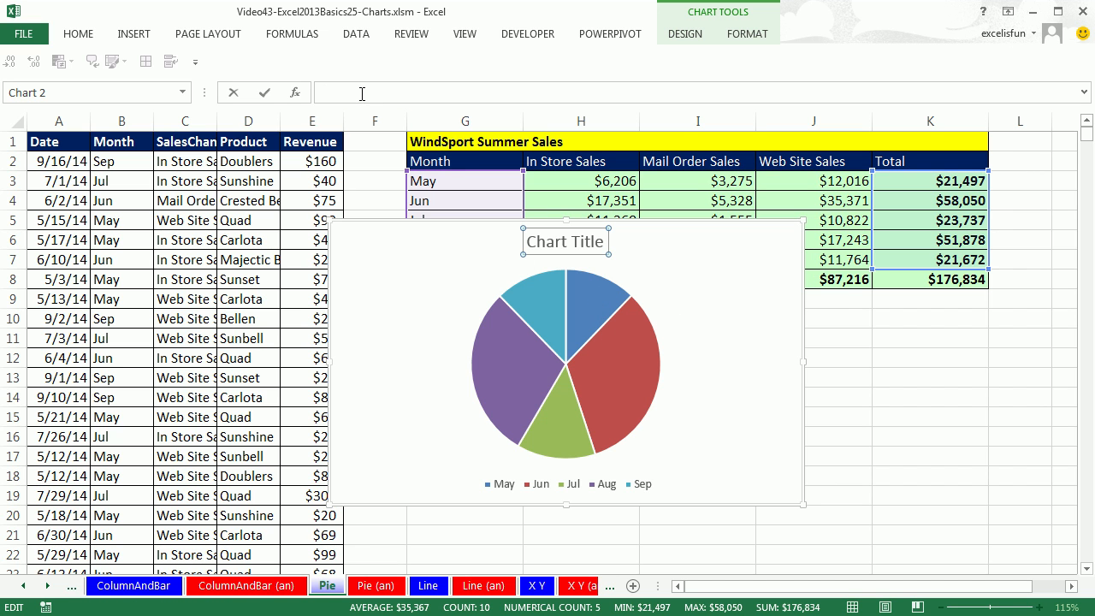
pyautogui.click(456, 144)
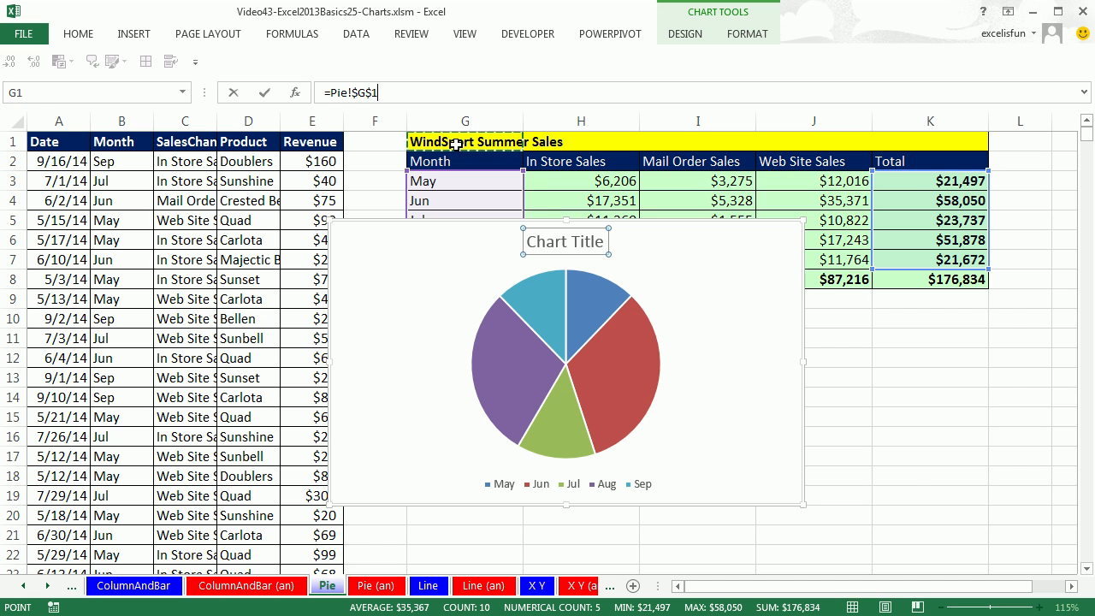
pyautogui.press('Return')
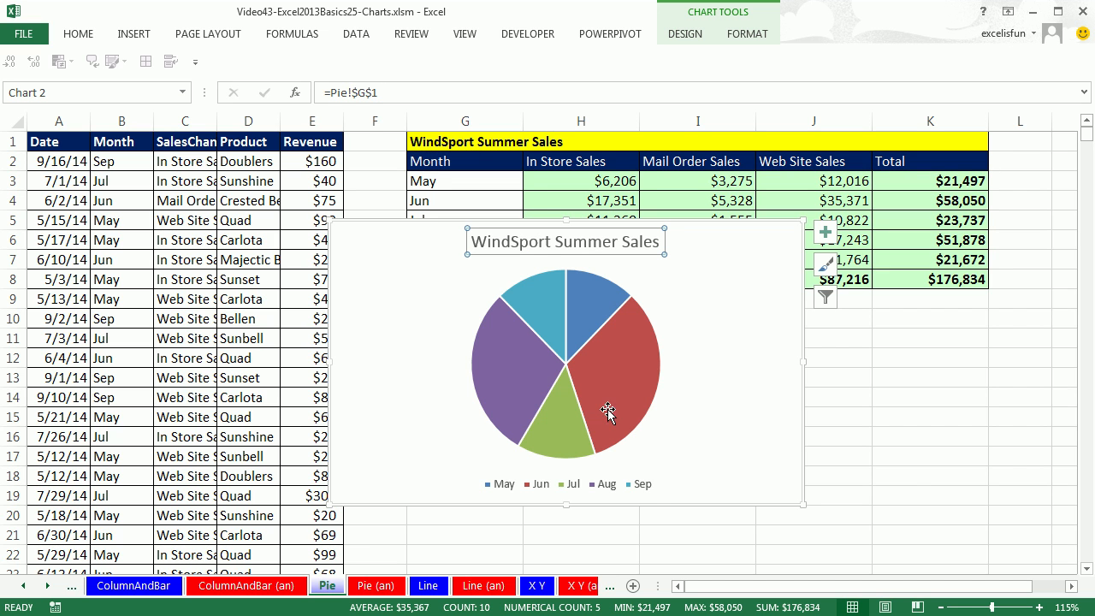
# - Delete the pie chart's legend and add data labels to its slices
pyautogui.click(617, 488)
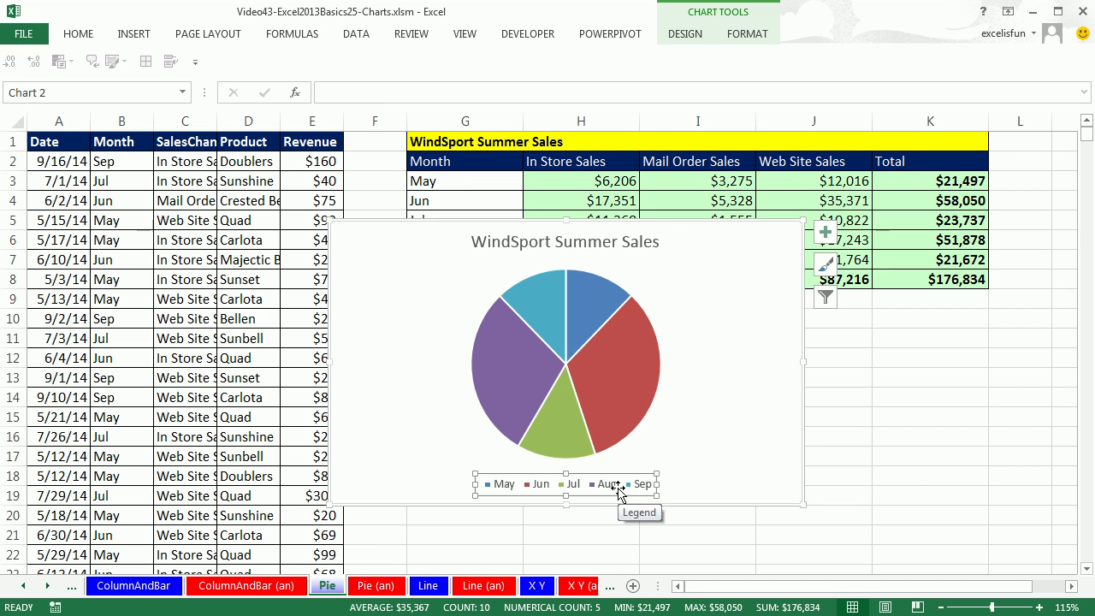
pyautogui.press('Delete')
pyautogui.click(826, 233)
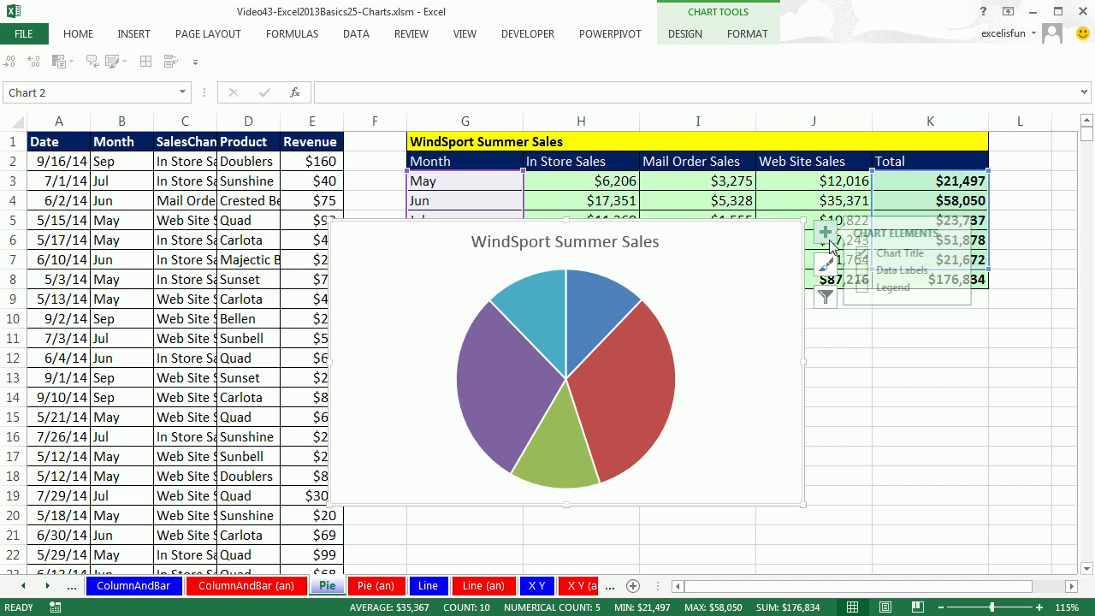
pyautogui.click(874, 272)
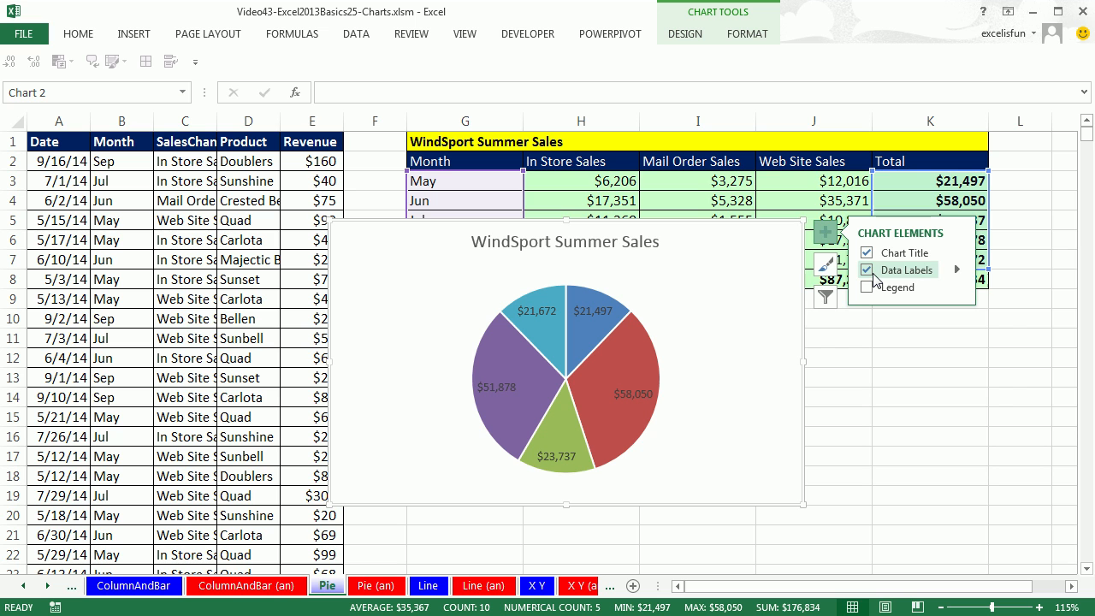
# - Set the pie's data labels to include category name, value and percentage, positioned at Outside End
pyautogui.click(958, 270)
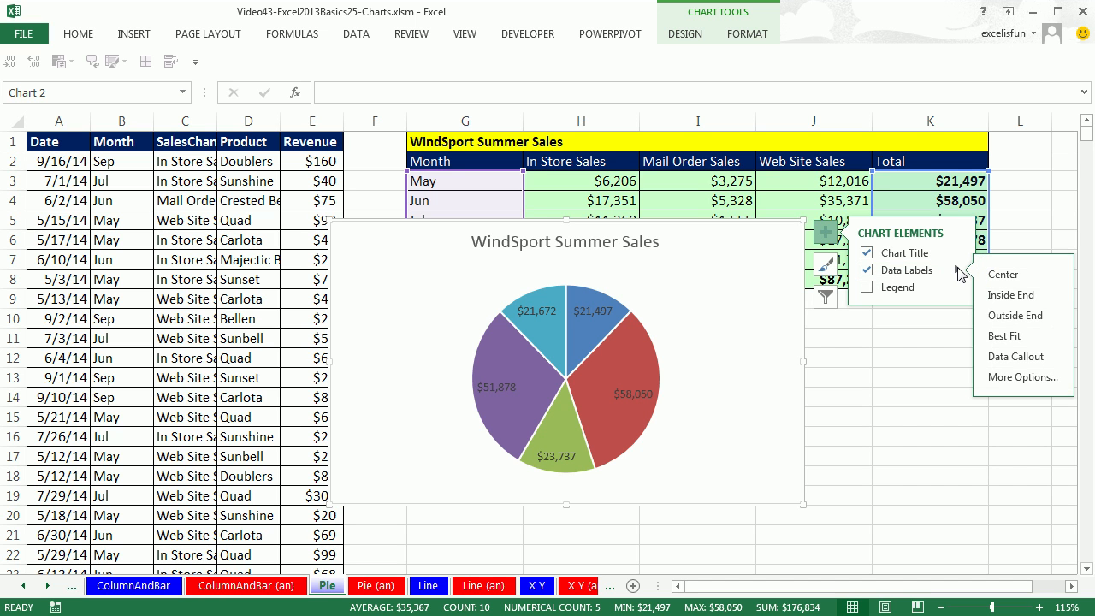
pyautogui.click(1004, 379)
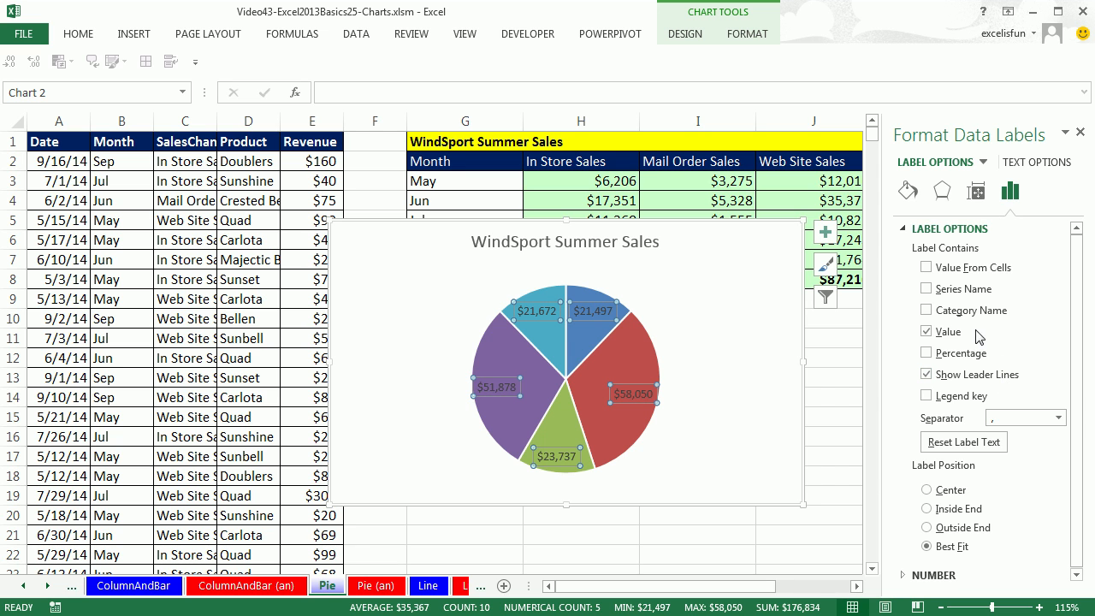
pyautogui.click(927, 311)
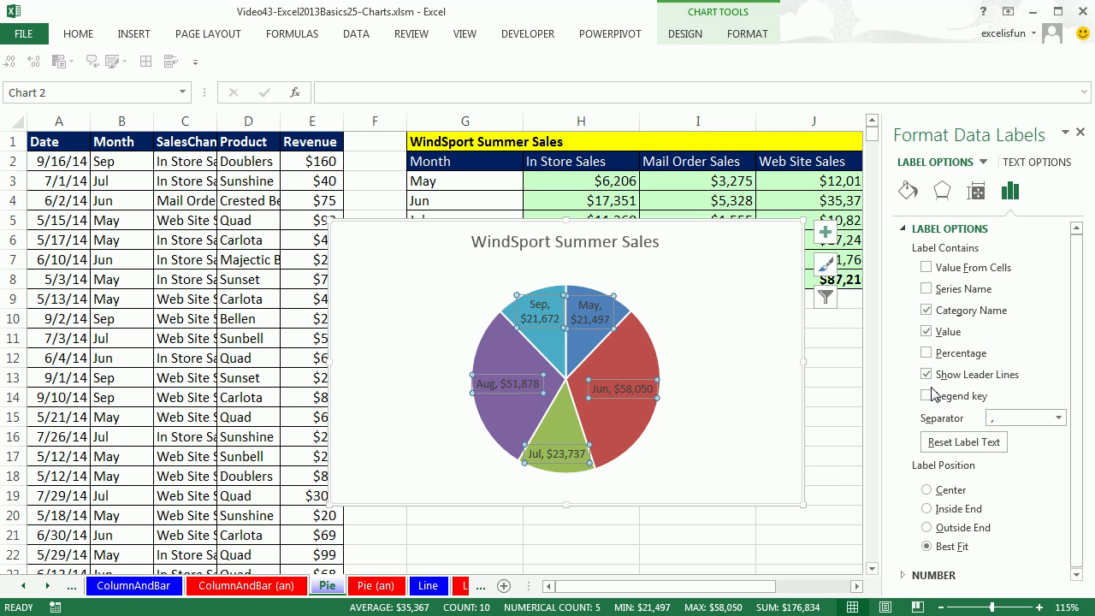
pyautogui.click(927, 353)
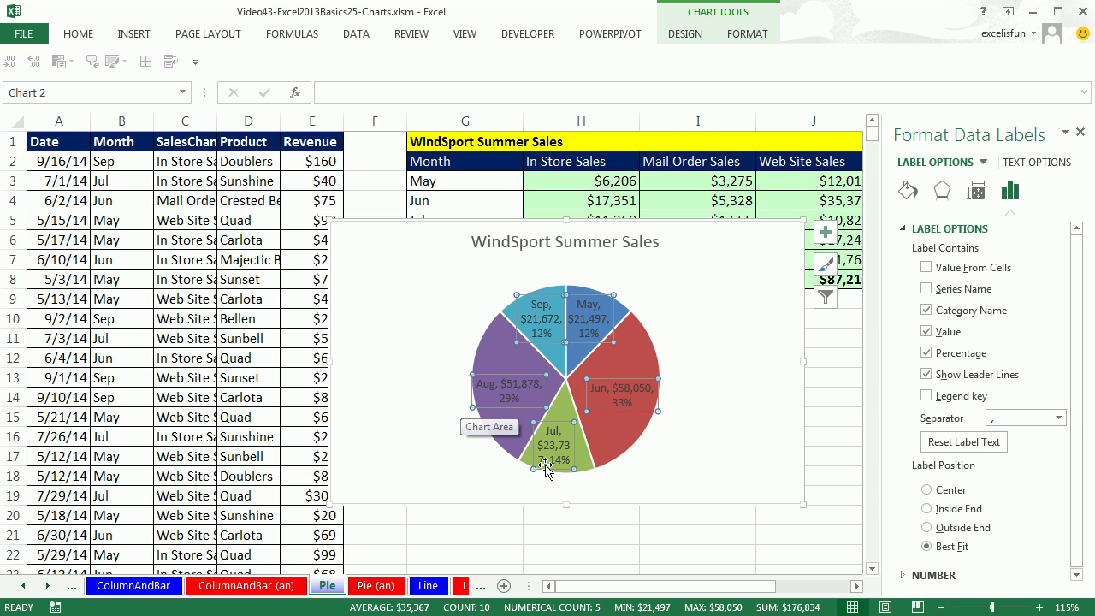
pyautogui.click(928, 528)
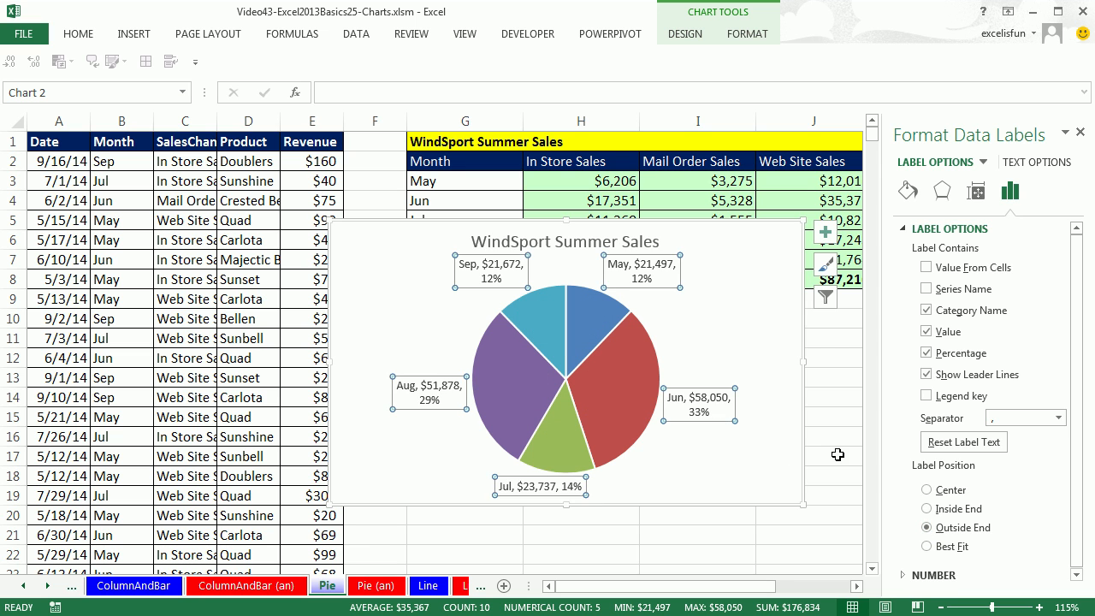
pyautogui.click(764, 481)
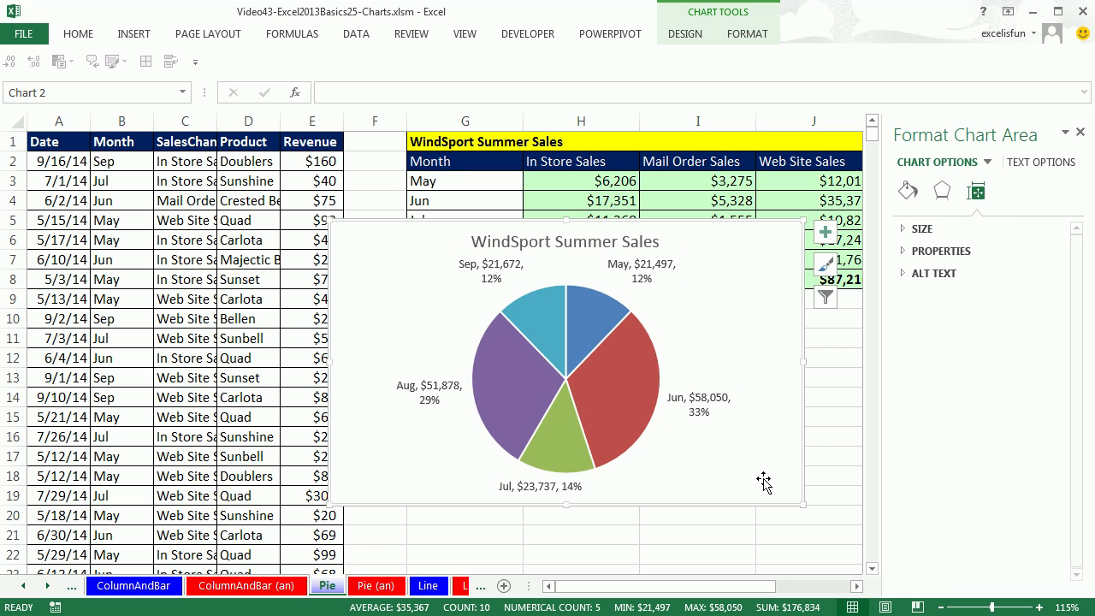
# - Rotate the pie so that the angle of its first slice is 140°
pyautogui.click(626, 354)
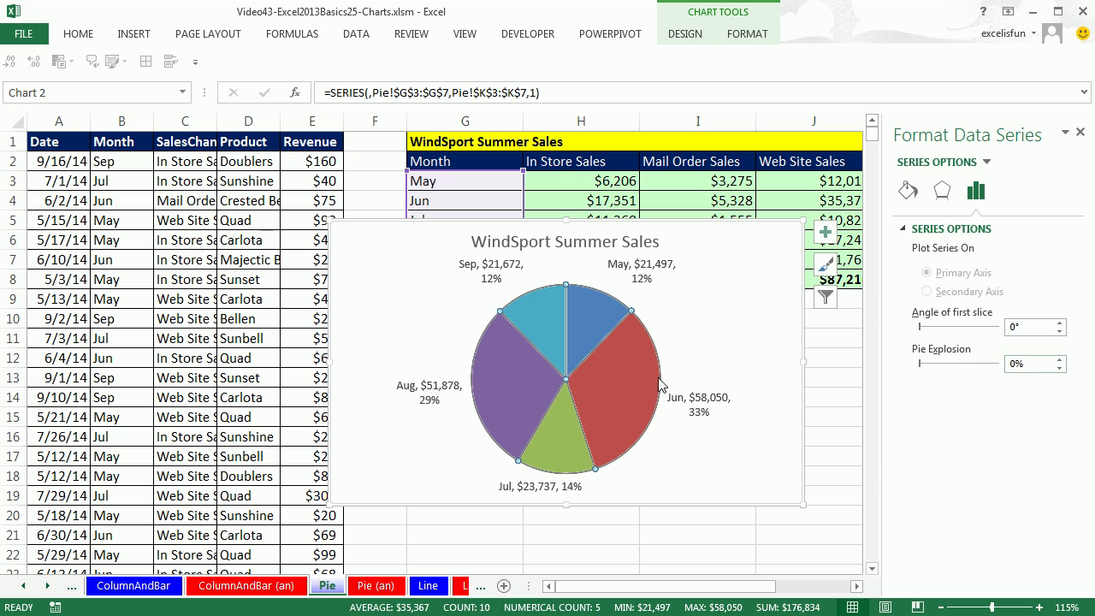
pyautogui.moveTo(921, 328); pyautogui.dragTo(953, 333)
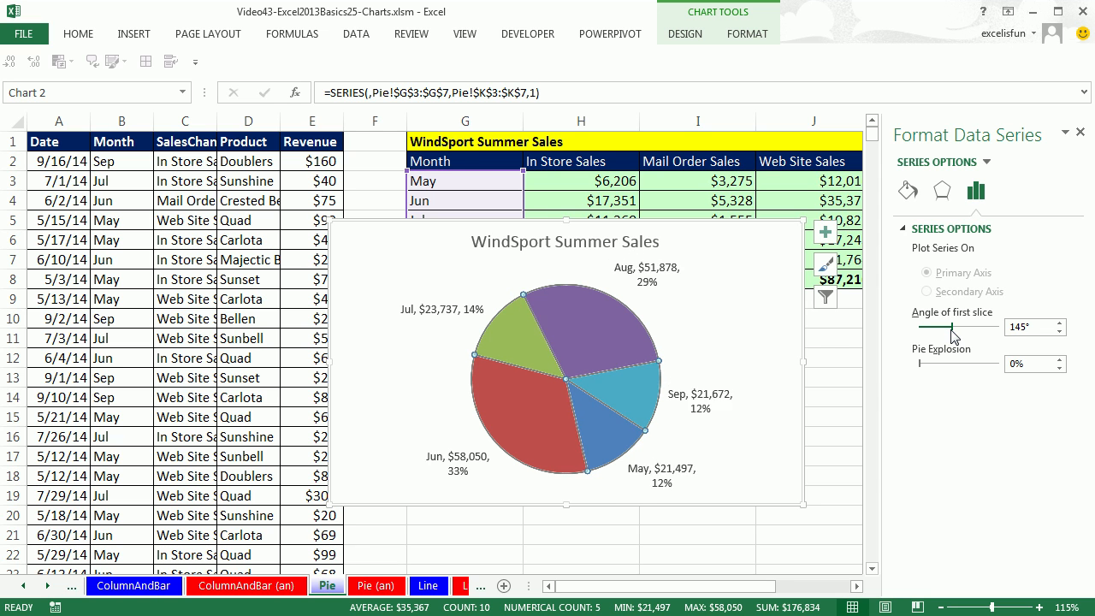
pyautogui.click(1059, 331)
pyautogui.click(1059, 331)
pyautogui.click(1060, 331)
pyautogui.click(1059, 331)
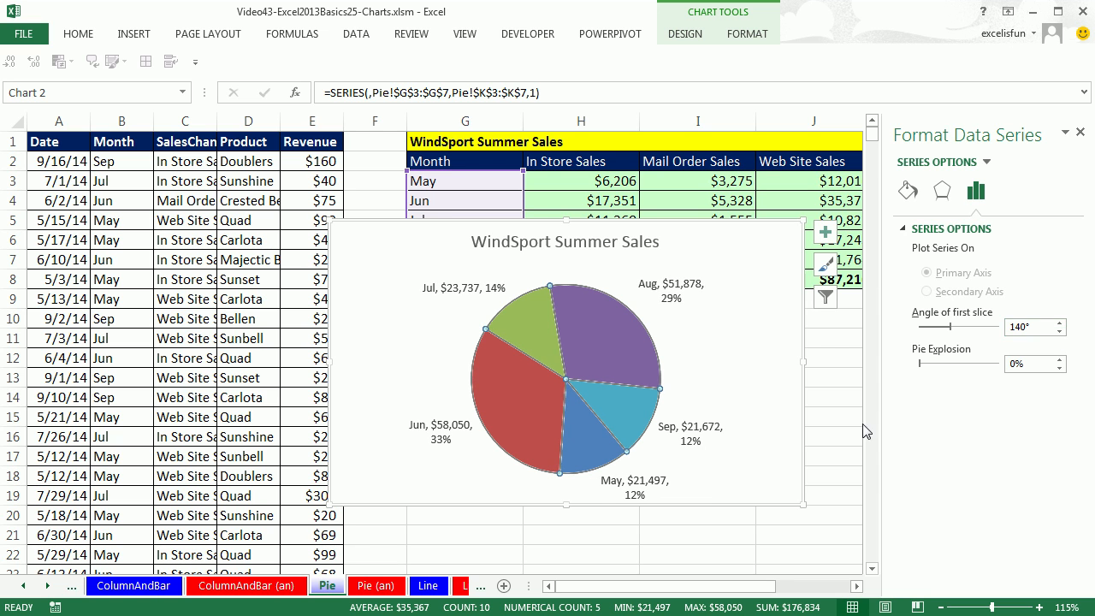
pyautogui.click(782, 366)
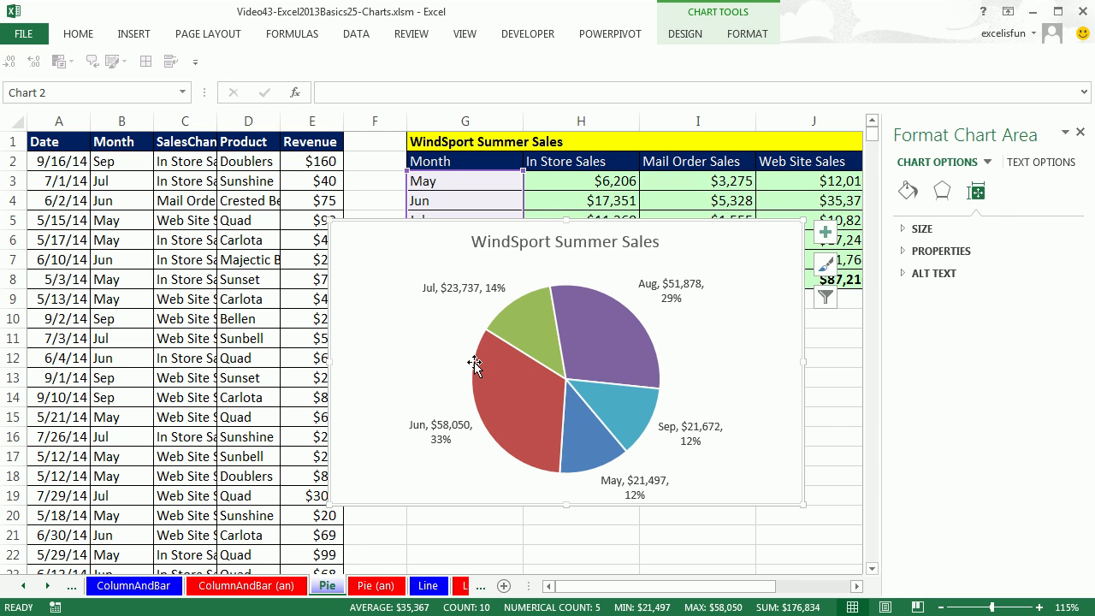
# - On the Line sheet, insert a 2-D line chart with markers from the quarterly sales table in D1:E5
pyautogui.click(428, 587)
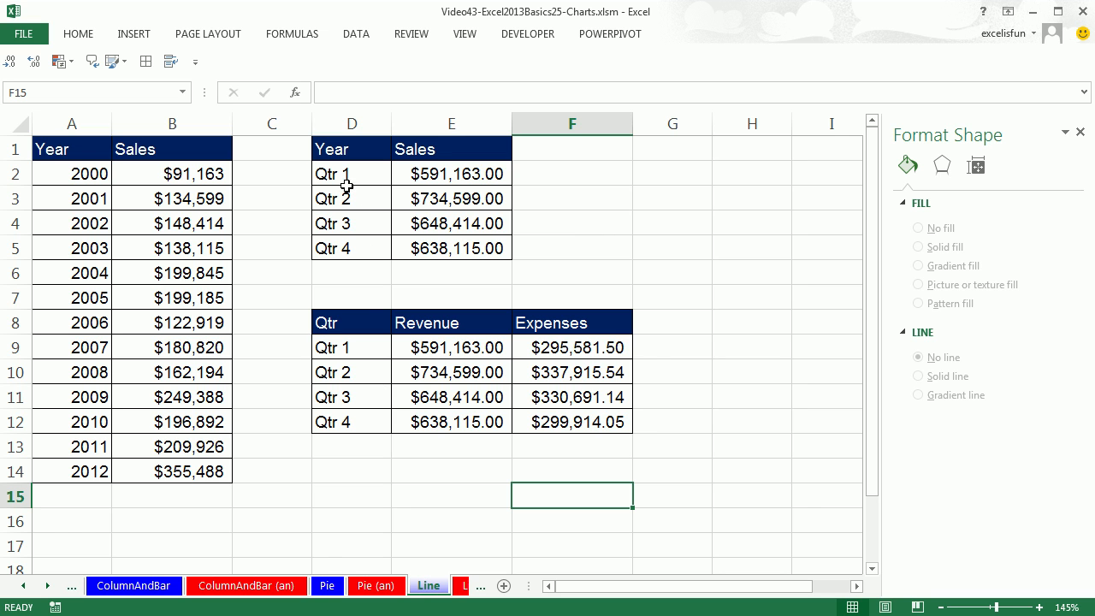
pyautogui.moveTo(333, 174); pyautogui.dragTo(351, 250)
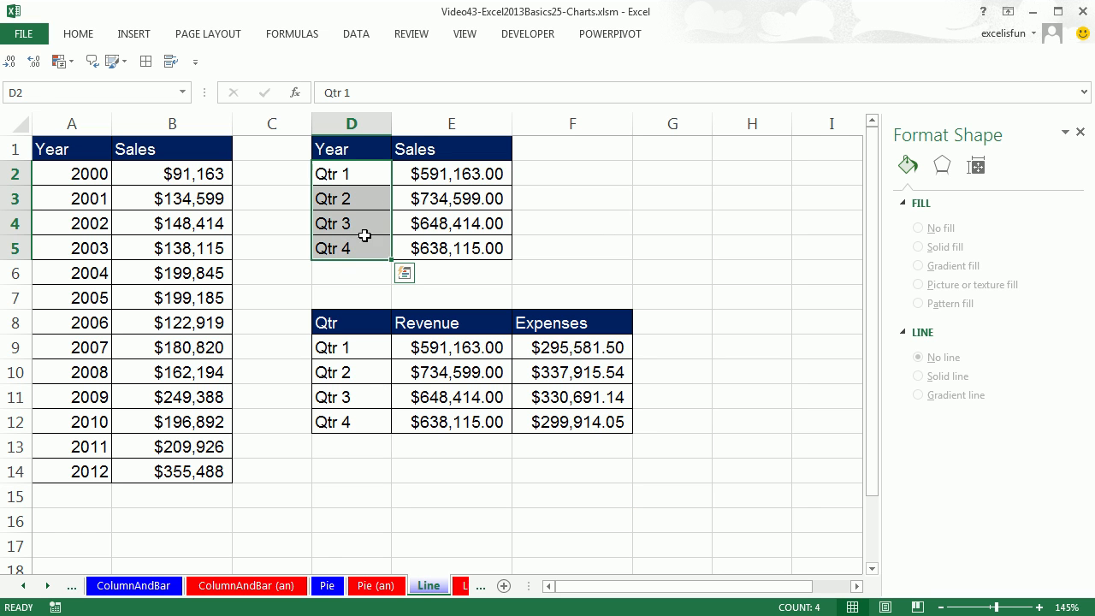
pyautogui.moveTo(421, 176); pyautogui.dragTo(429, 251)
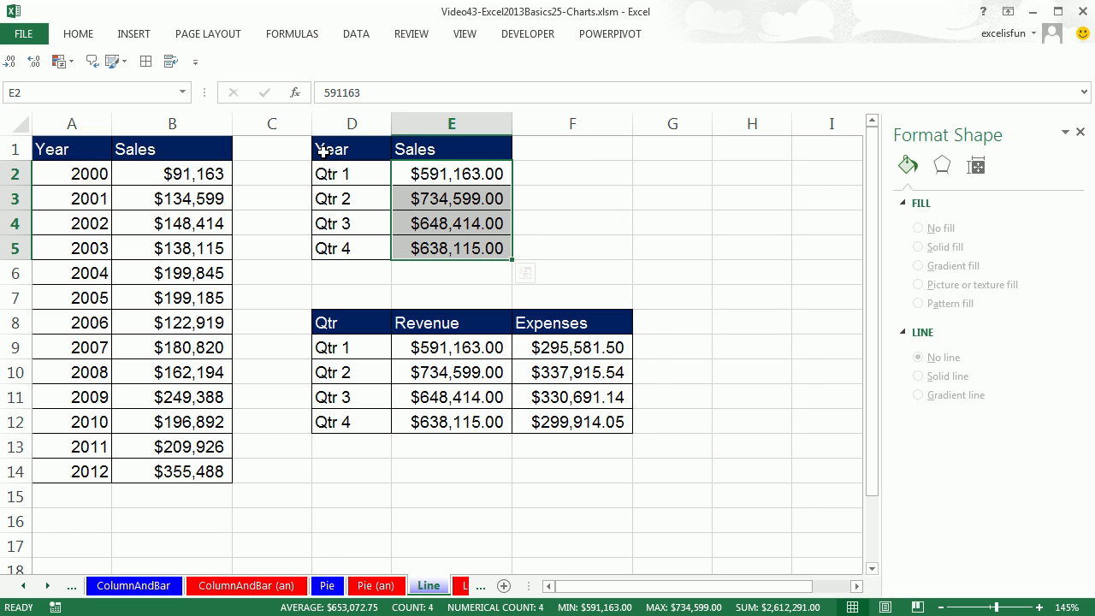
pyautogui.moveTo(325, 150); pyautogui.dragTo(423, 252)
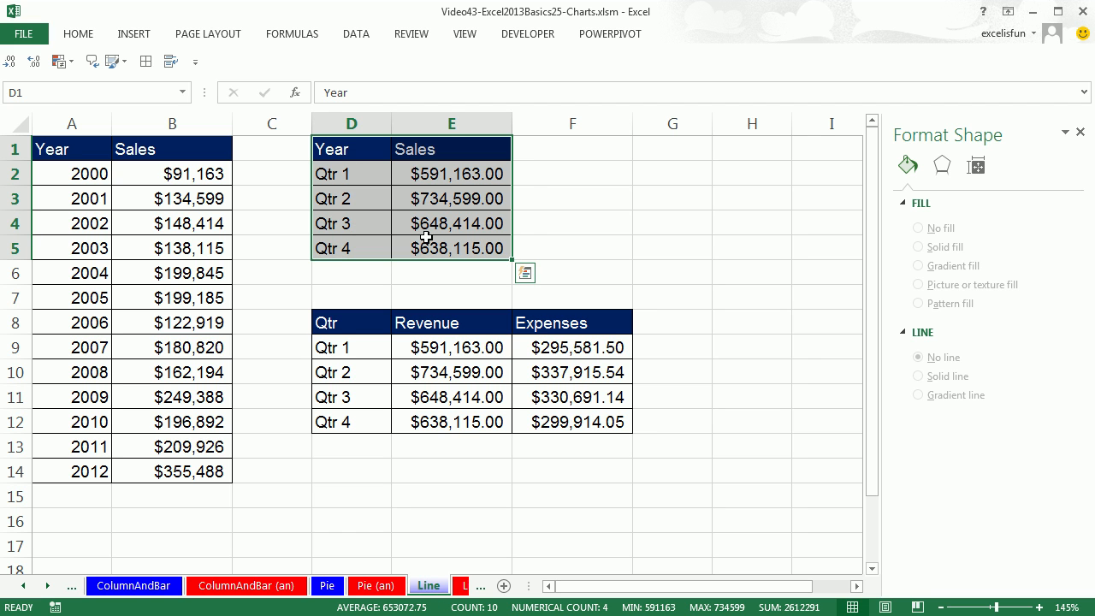
pyautogui.click(136, 34)
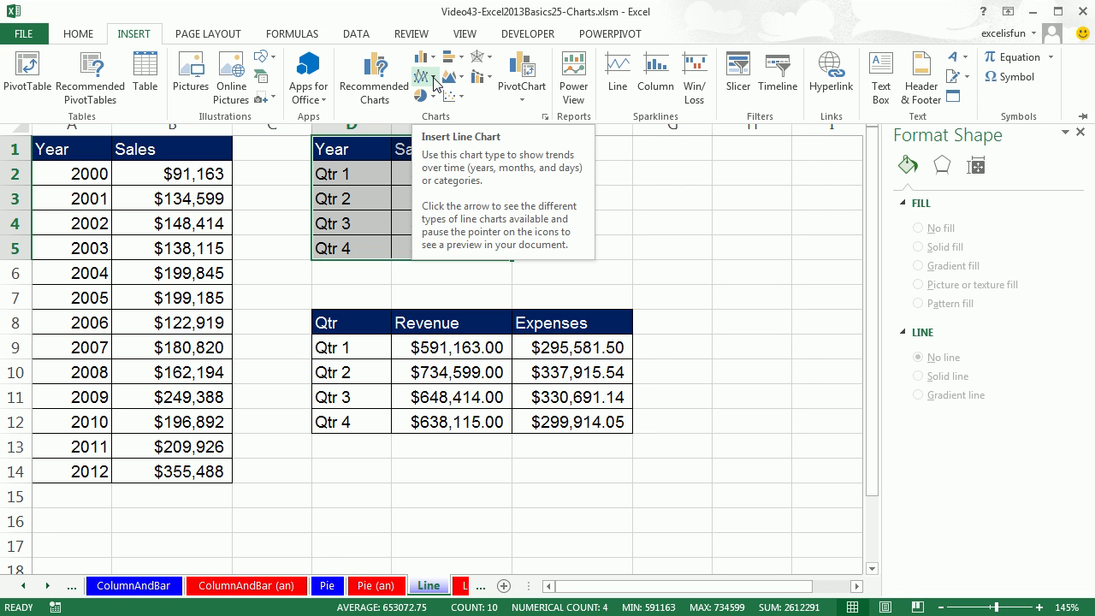
pyautogui.click(433, 78)
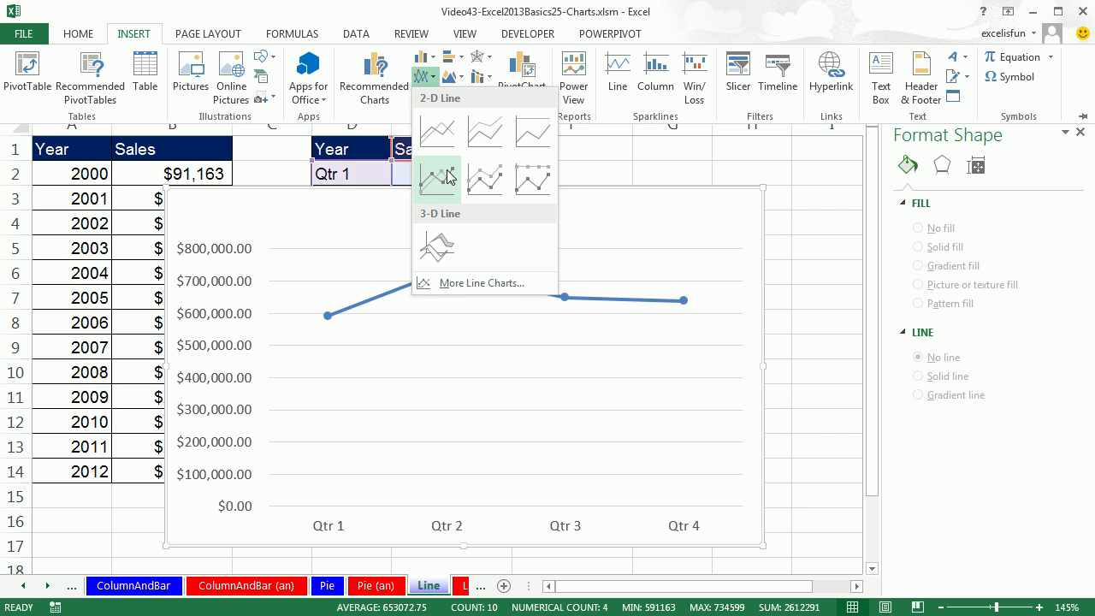
pyautogui.click(447, 182)
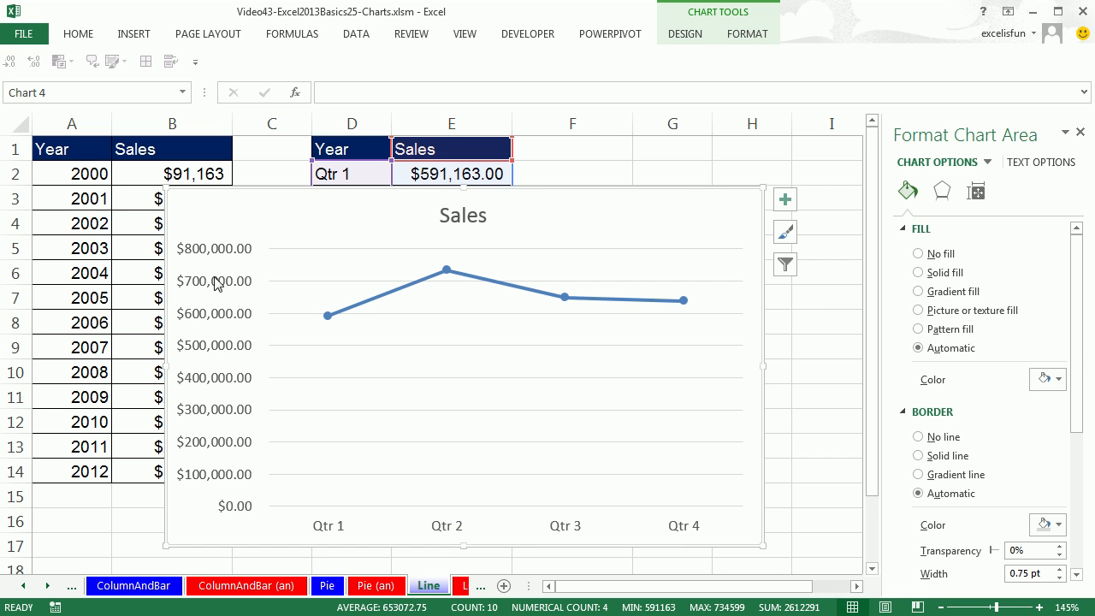
# - Set the quarterly chart's vertical axis minimum to 500000, and shrink and move the chart below the quarterly tables
pyautogui.click(213, 321)
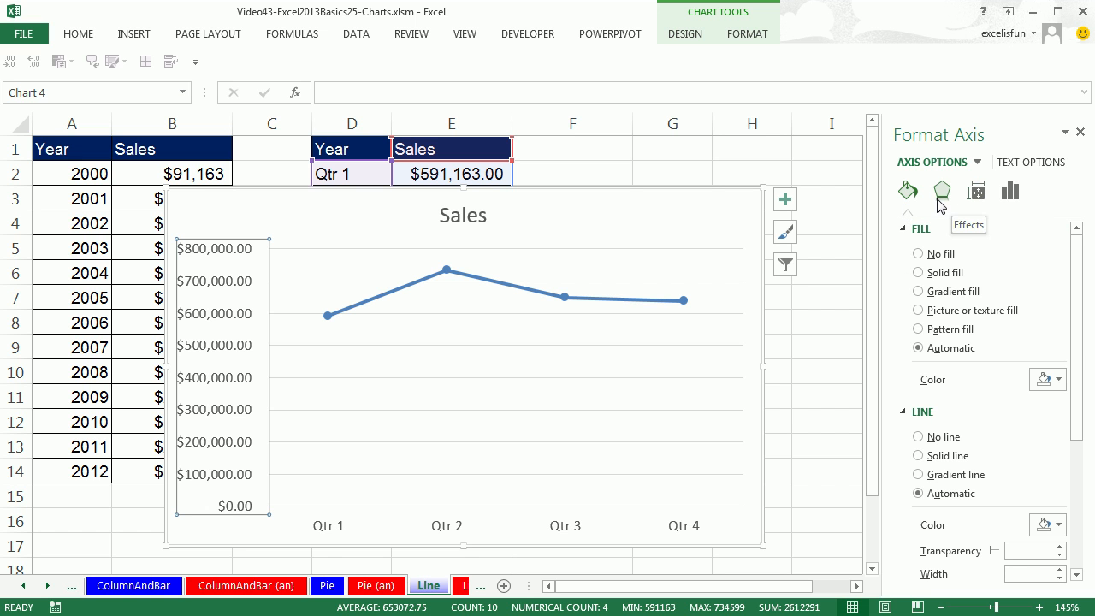
pyautogui.click(976, 201)
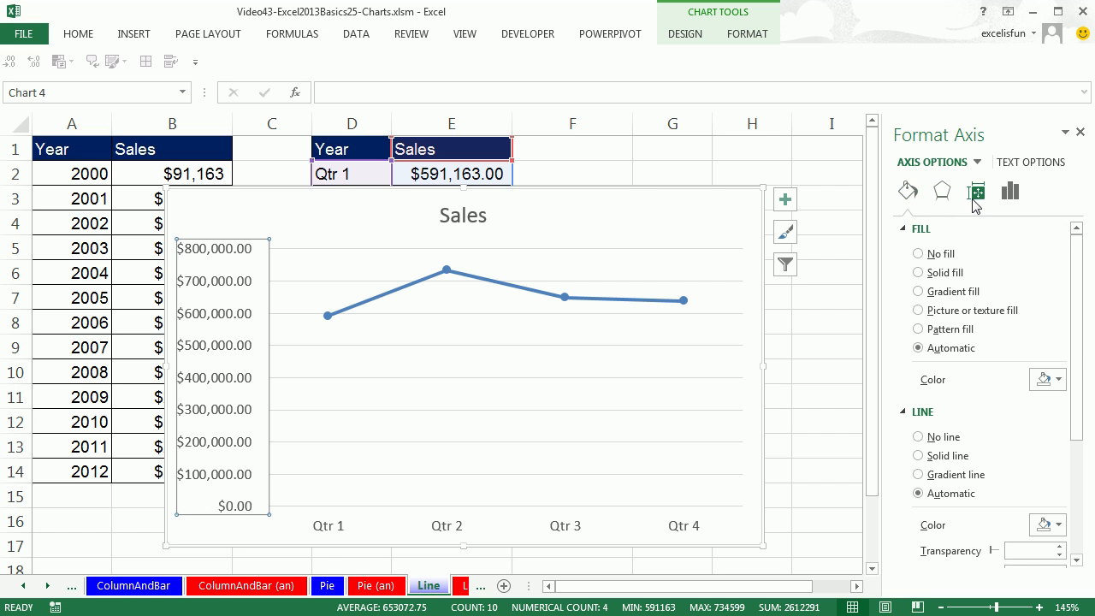
pyautogui.click(1010, 195)
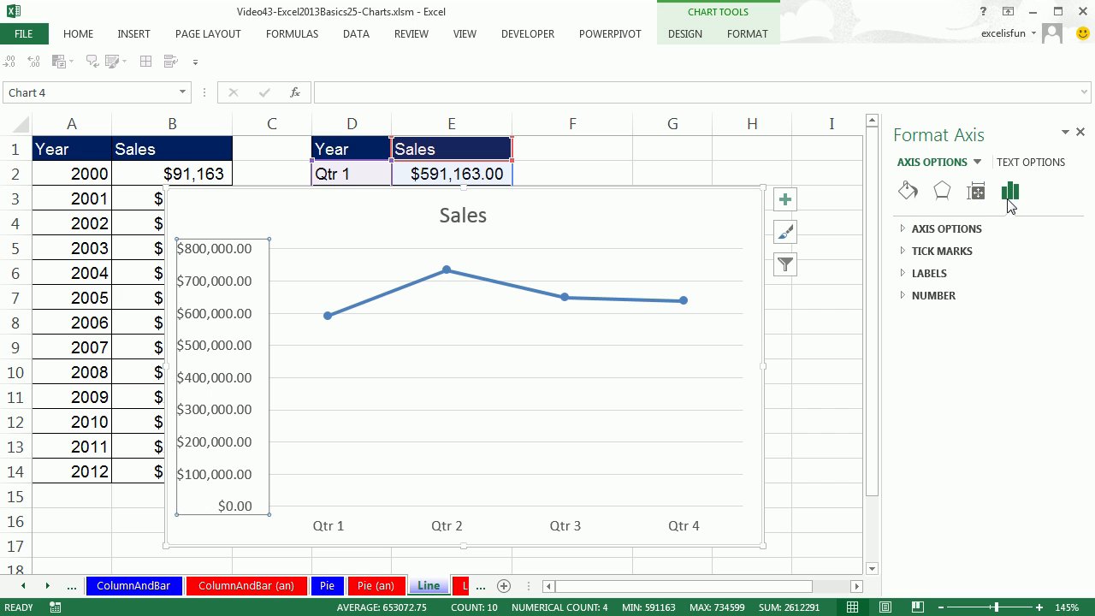
pyautogui.click(905, 229)
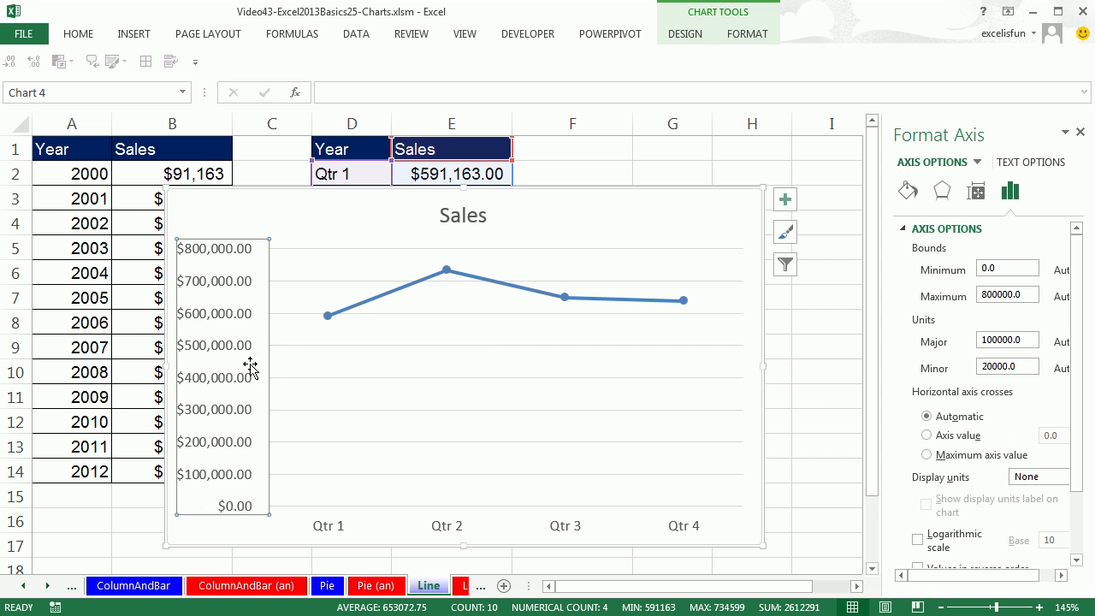
pyautogui.click(1008, 269)
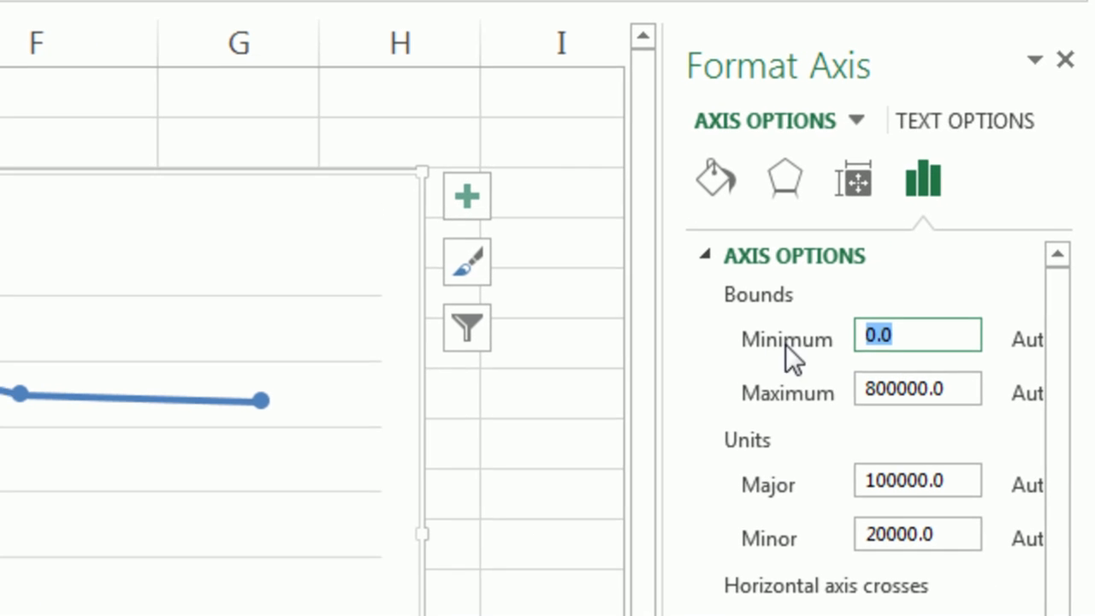
pyautogui.write('500')
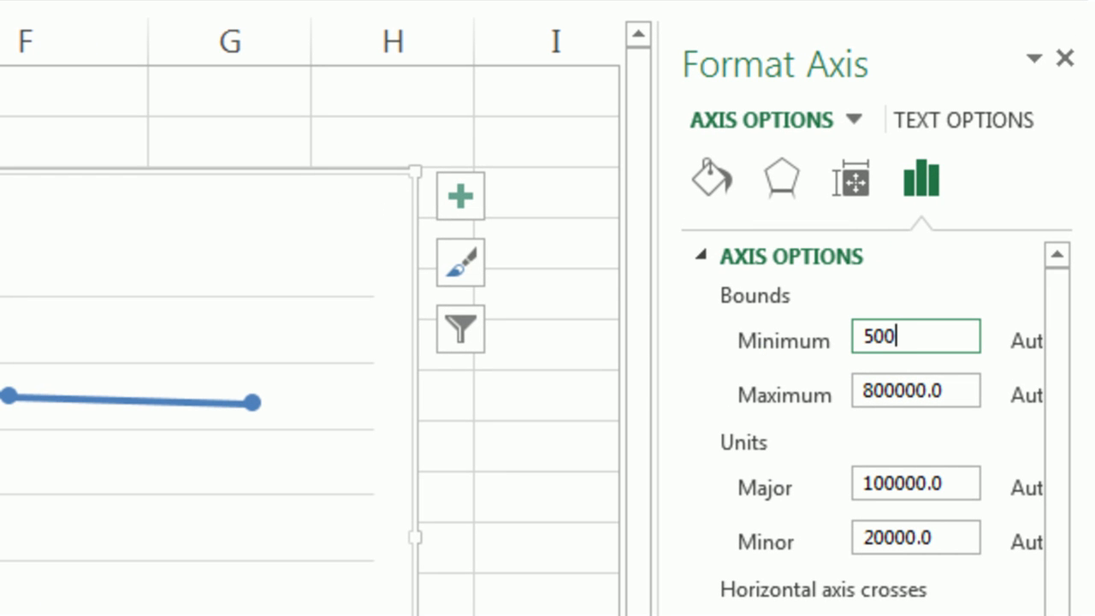
pyautogui.write('000')
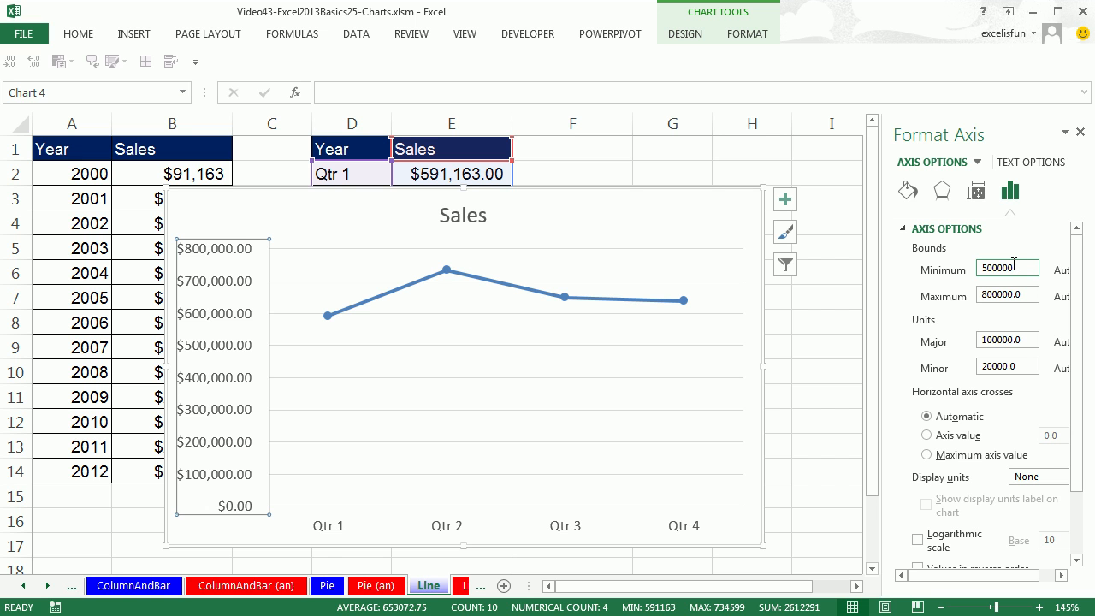
pyautogui.press('Return')
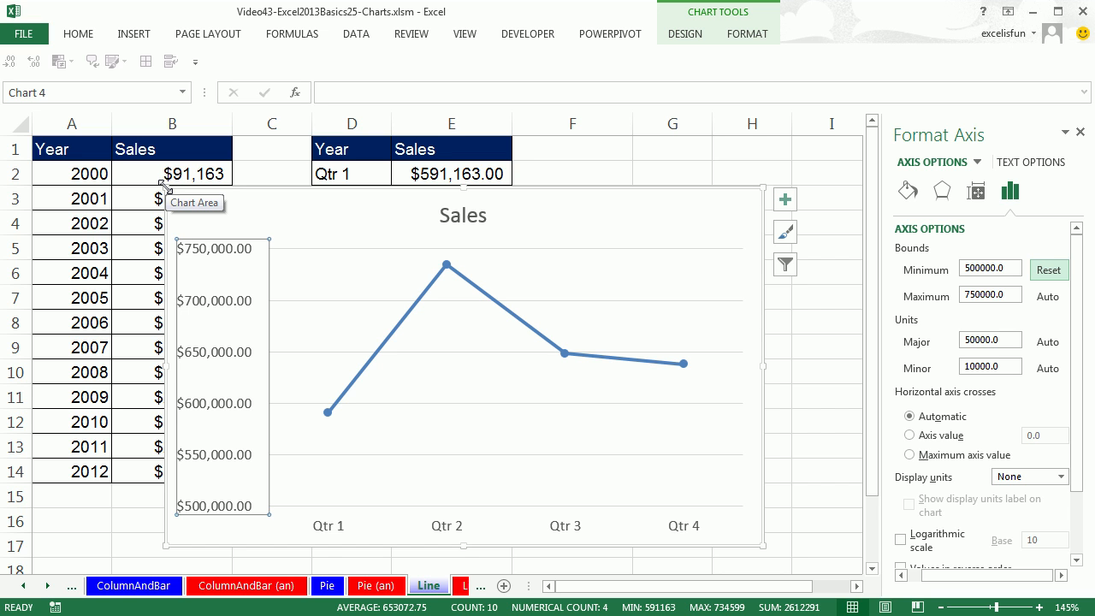
pyautogui.moveTo(165, 185); pyautogui.dragTo(367, 457)
# - Insert a 2-D line chart with markers from the yearly table in A1:B14 and shrink it beside that table
pyautogui.moveTo(66, 149); pyautogui.dragTo(133, 472)
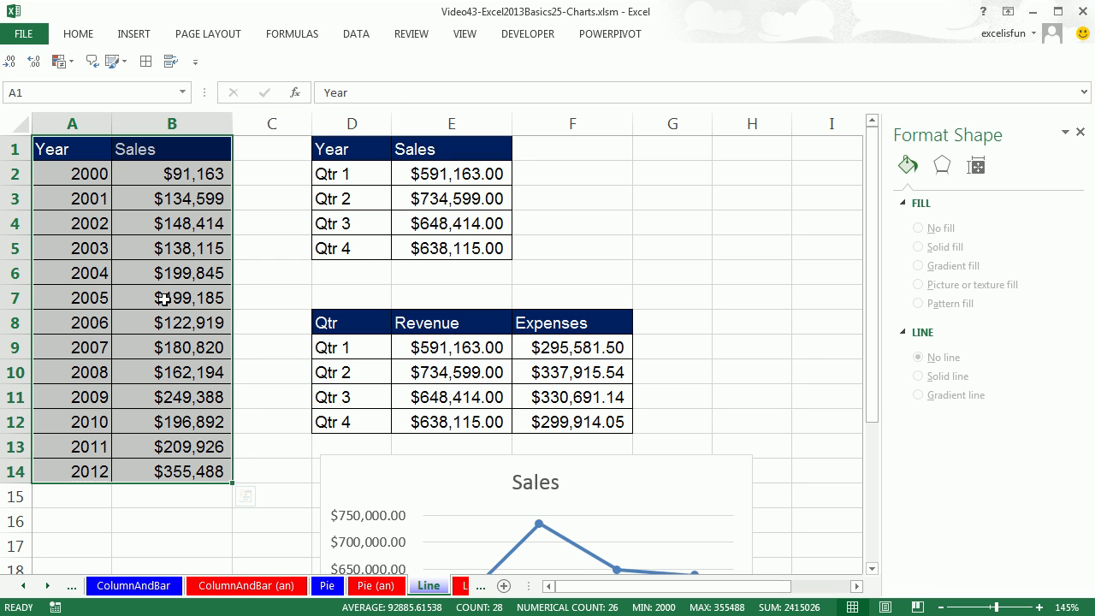
pyautogui.click(128, 34)
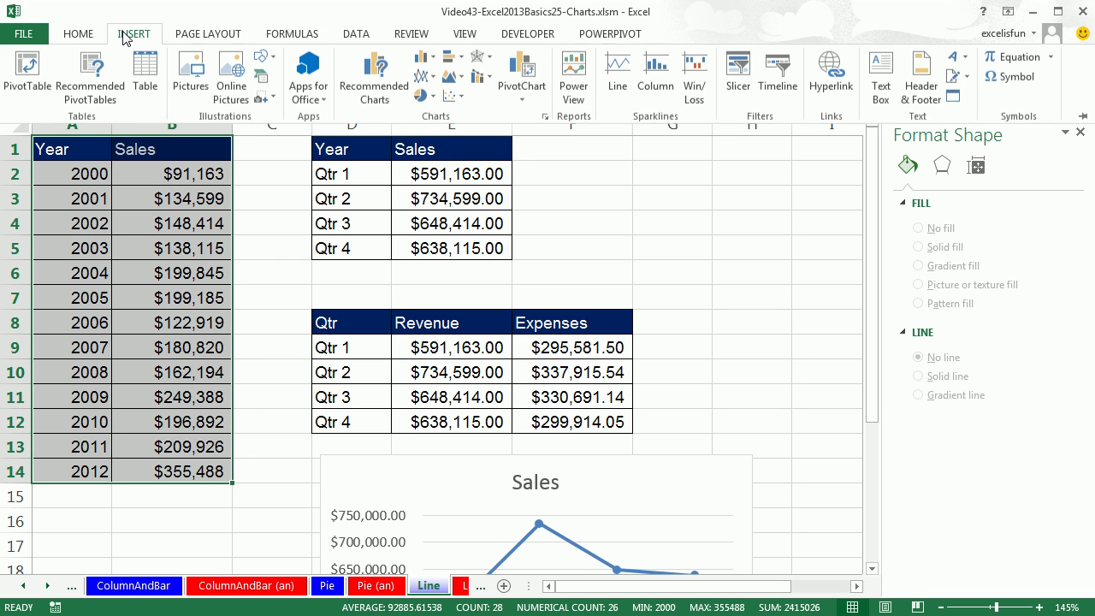
pyautogui.click(432, 79)
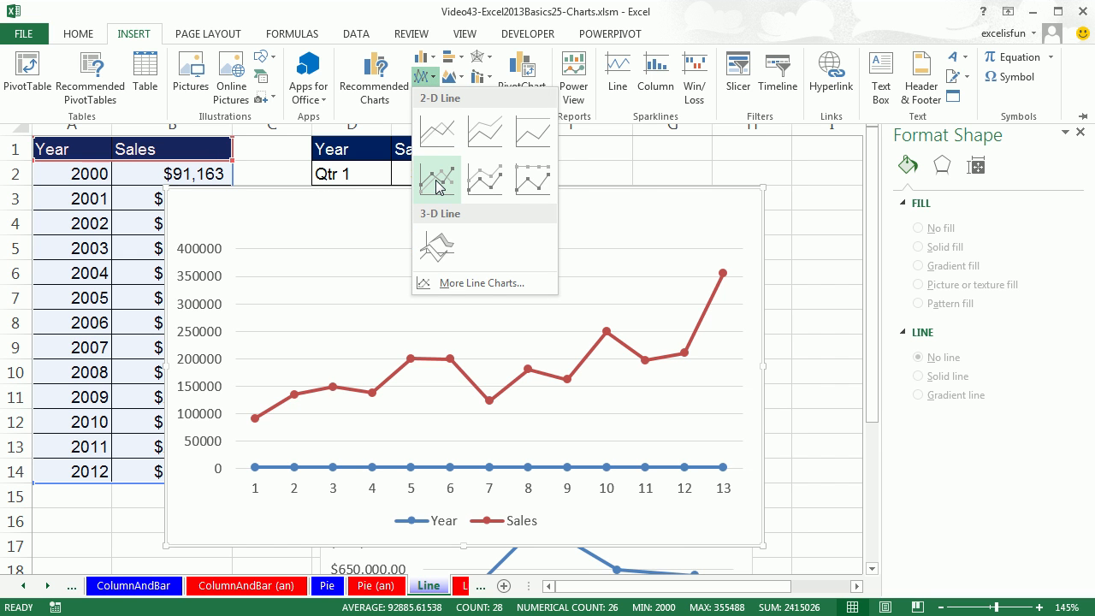
pyautogui.click(436, 186)
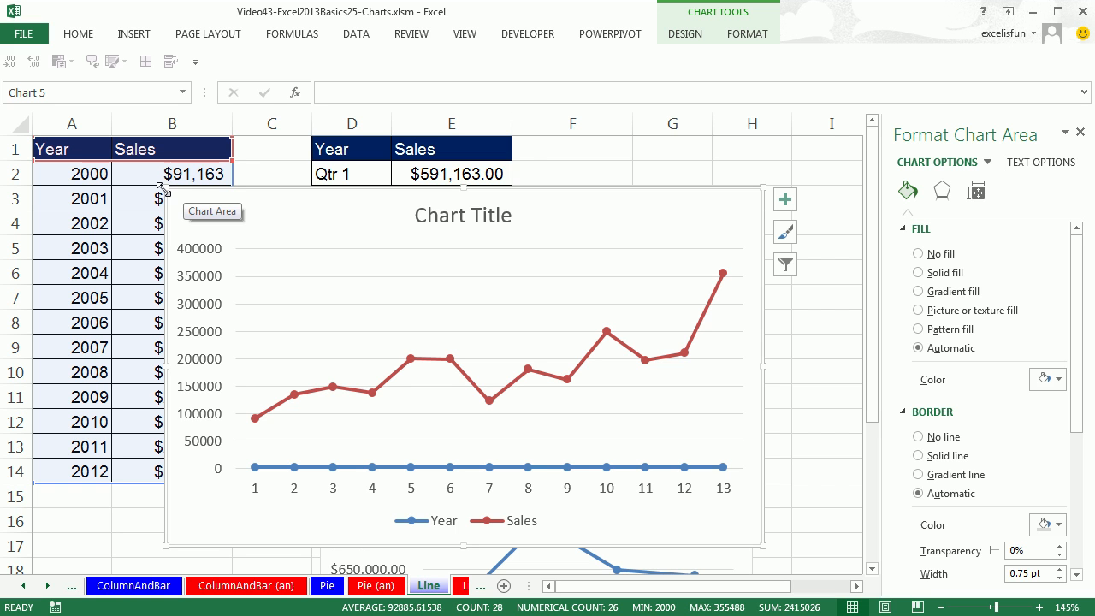
pyautogui.moveTo(162, 188)
pyautogui.mouseDown()
pyautogui.moveTo(283, 272)
pyautogui.moveTo(318, 219)
pyautogui.moveTo(311, 166)
pyautogui.mouseUp()
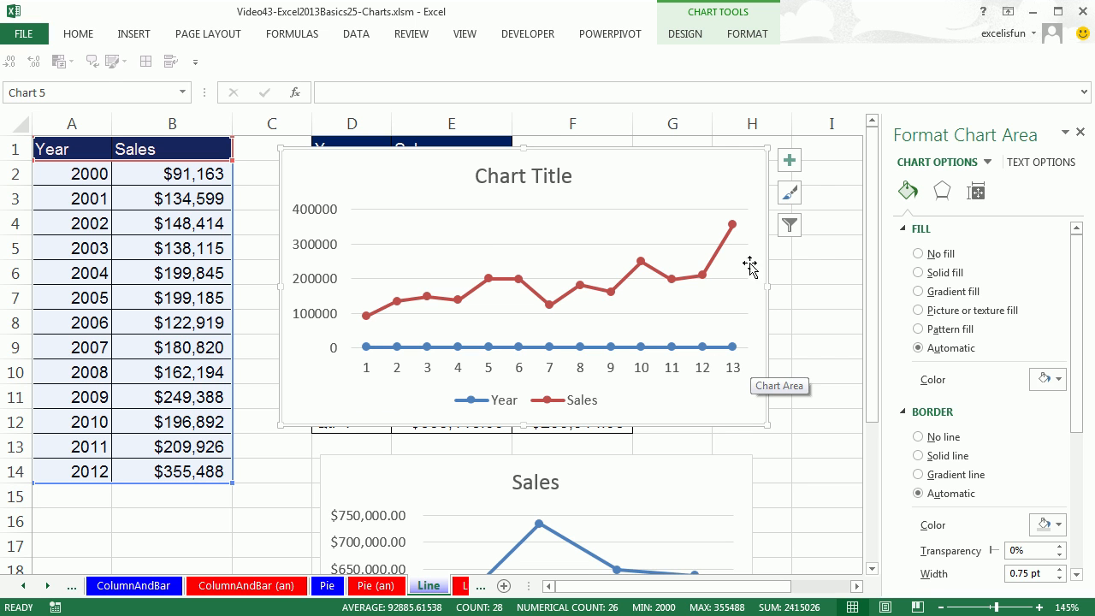
# - Remove the Year series from the yearly line chart's data source
pyautogui.click(689, 36)
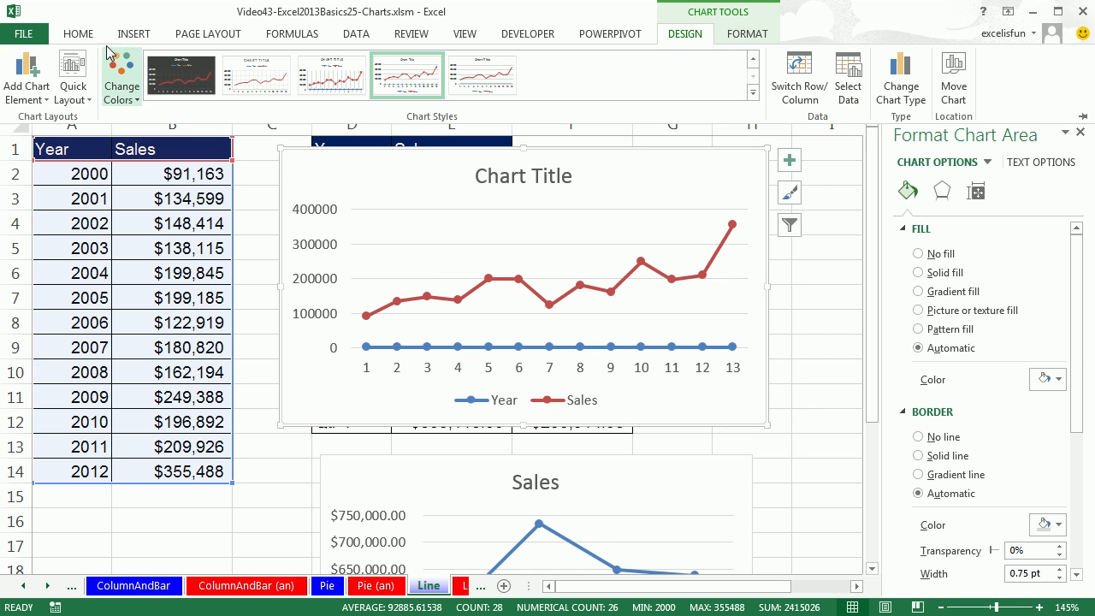
pyautogui.click(848, 94)
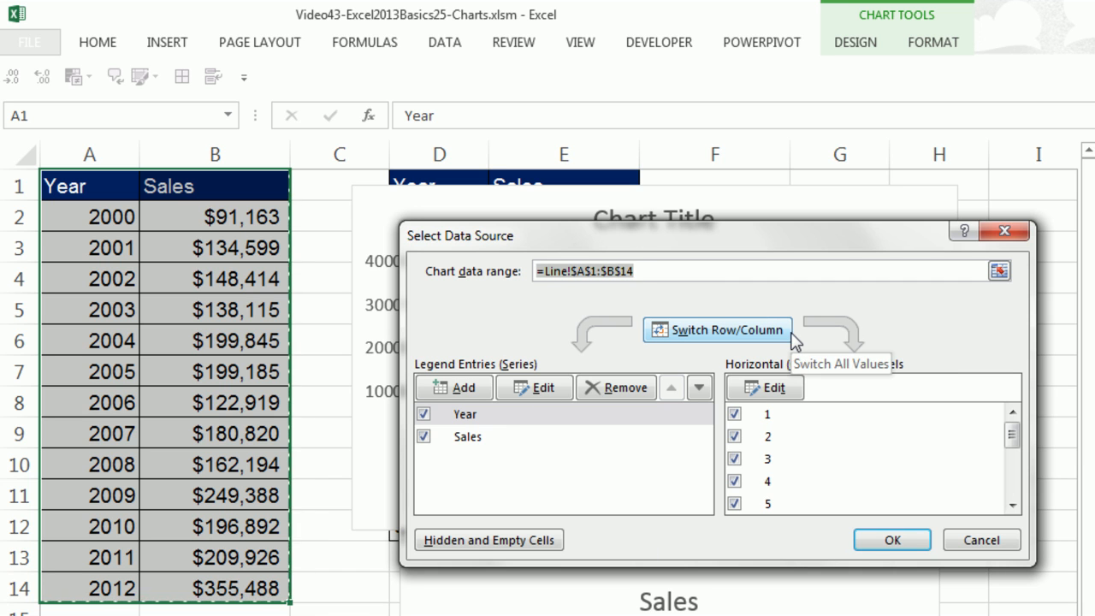
pyautogui.click(475, 437)
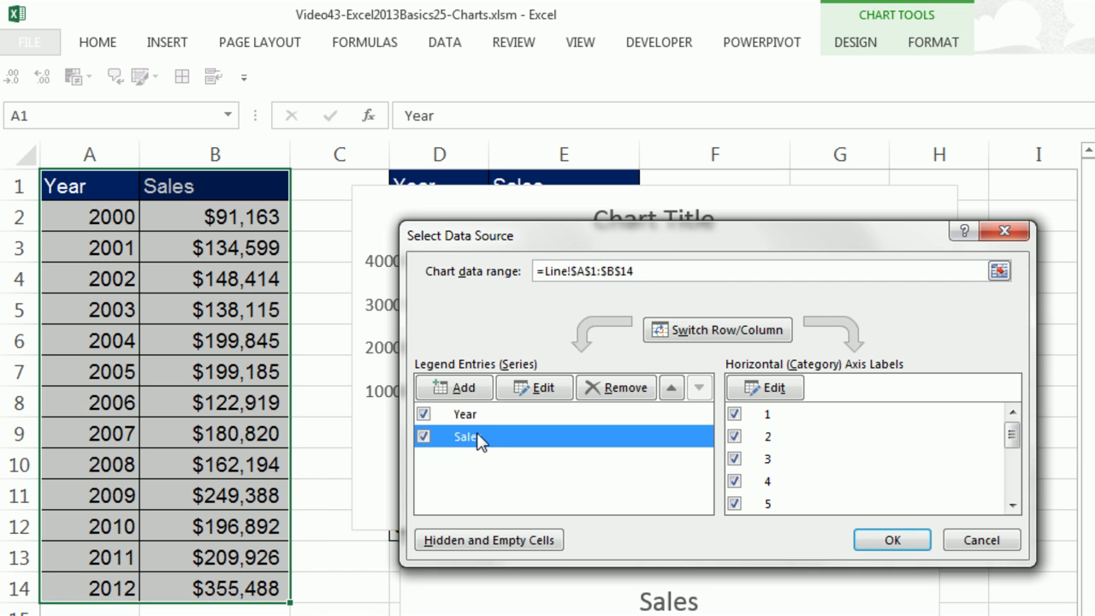
pyautogui.click(476, 416)
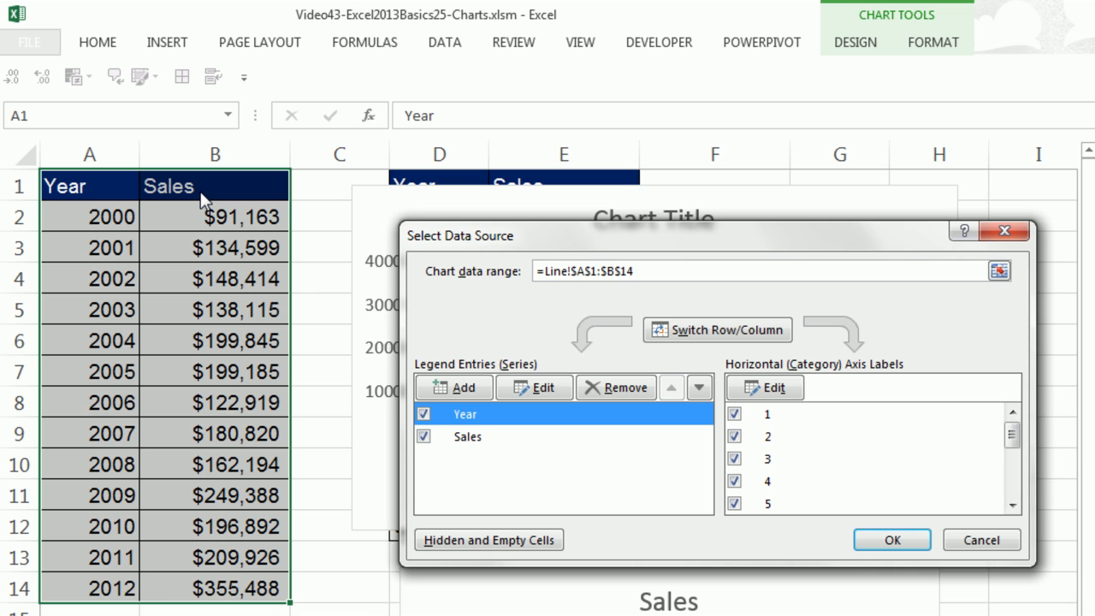
pyautogui.click(475, 439)
pyautogui.click(492, 418)
pyautogui.click(466, 438)
pyautogui.click(467, 416)
pyautogui.click(618, 387)
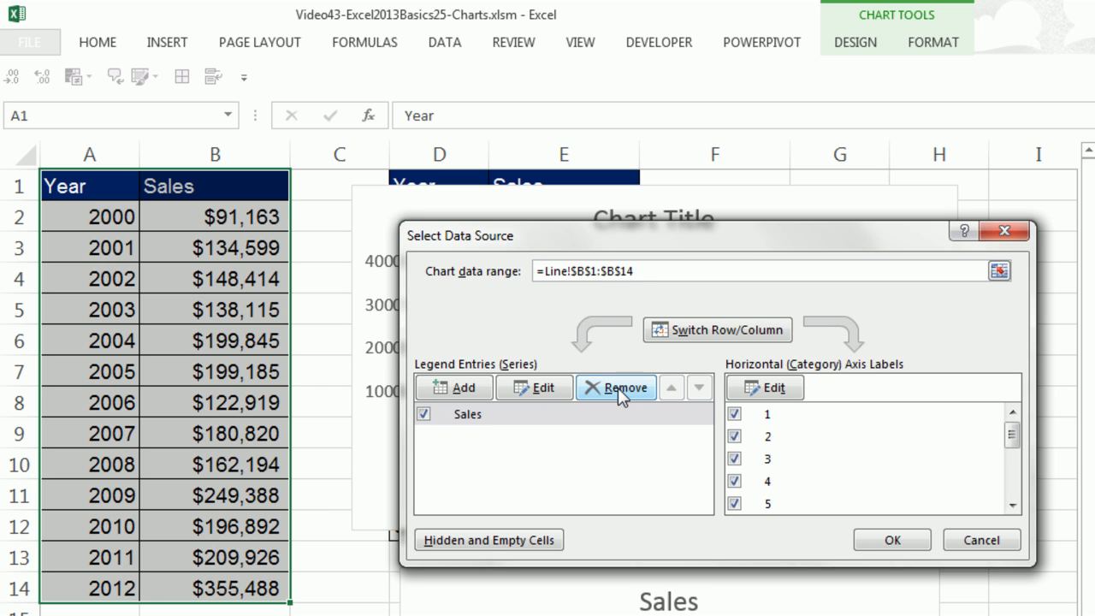
# - Review the Sales series' name and value references, and set the chart's horizontal axis labels to A2:A14
pyautogui.click(472, 415)
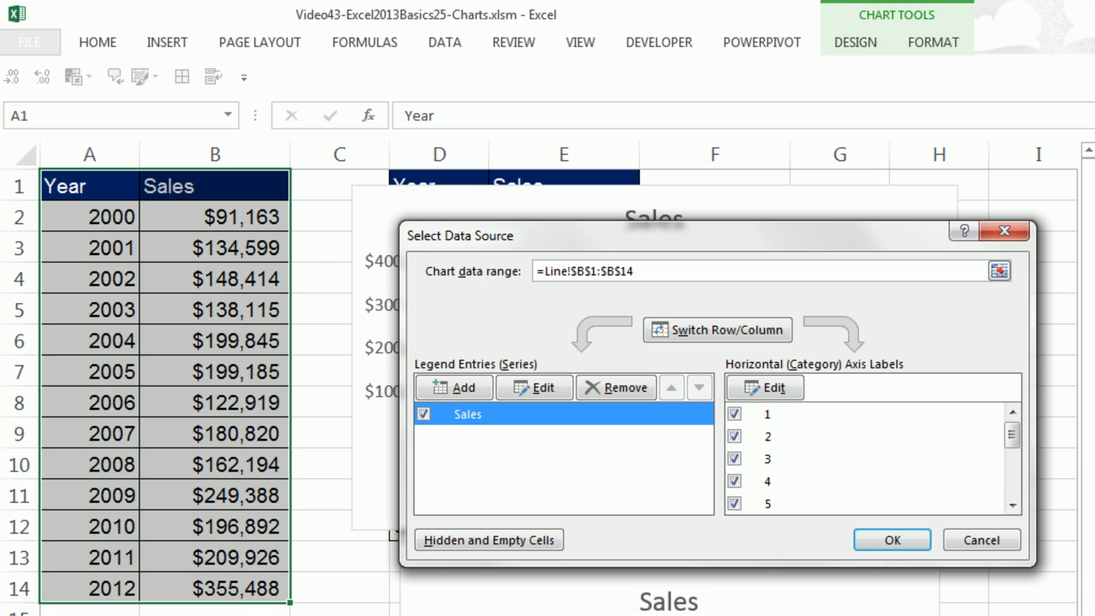
pyautogui.click(544, 388)
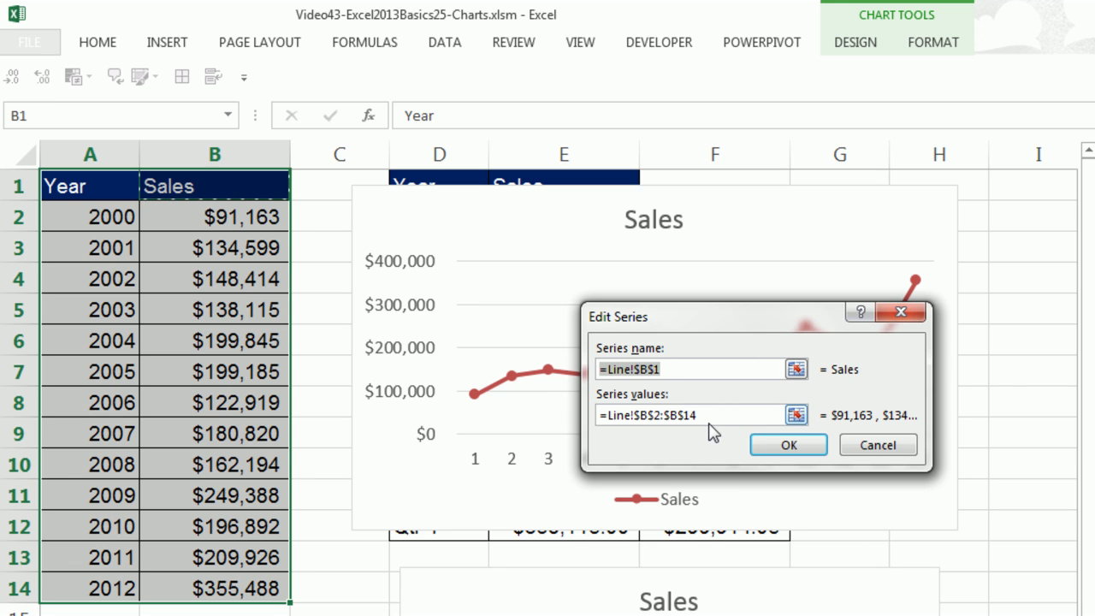
pyautogui.click(800, 451)
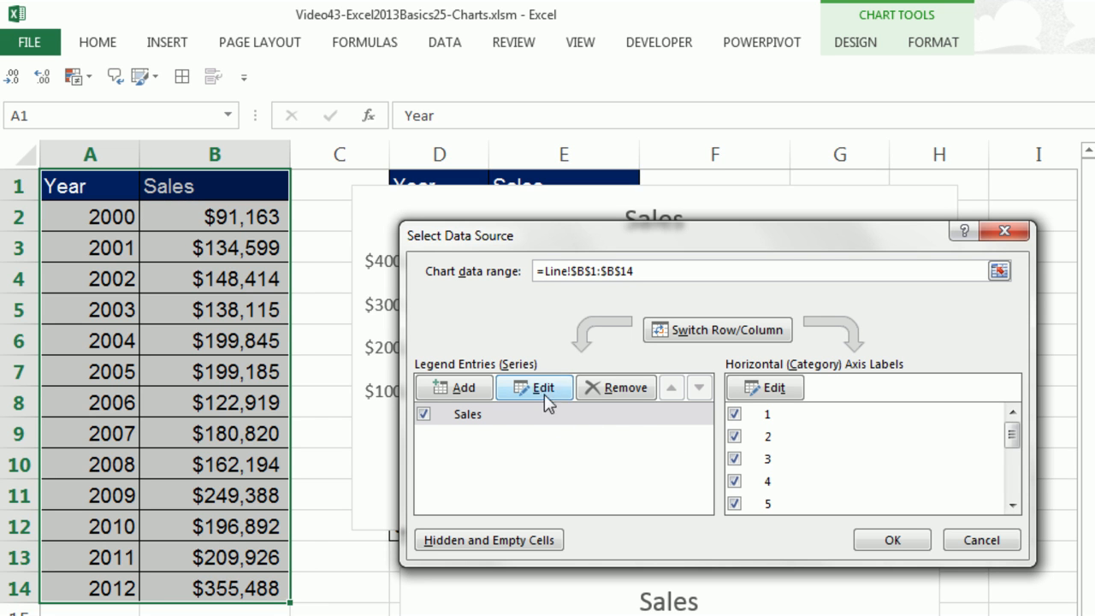
pyautogui.click(775, 401)
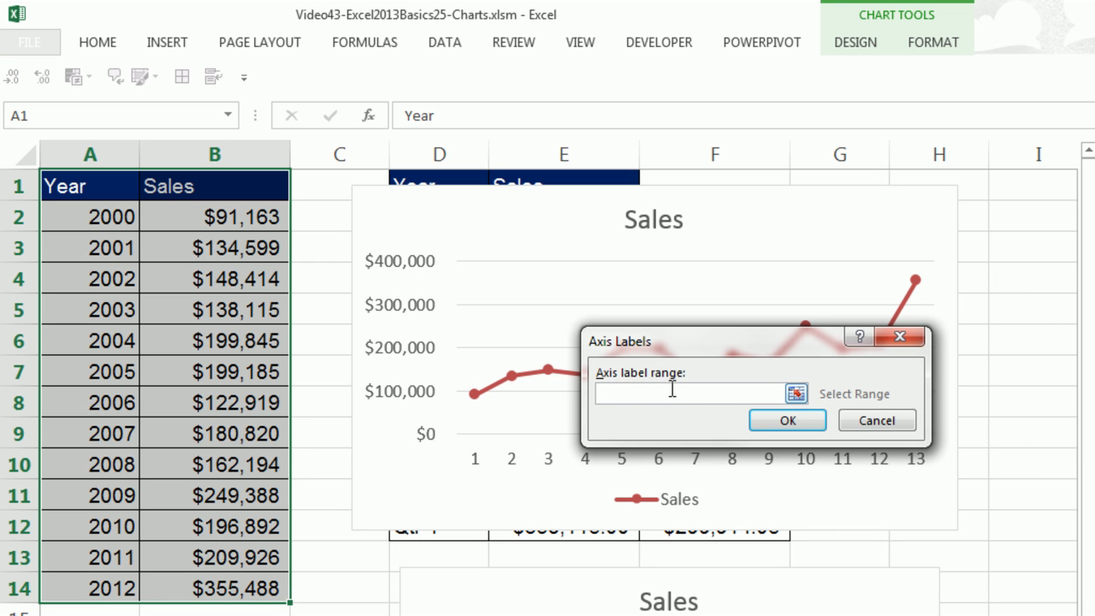
pyautogui.moveTo(90, 216); pyautogui.dragTo(99, 589)
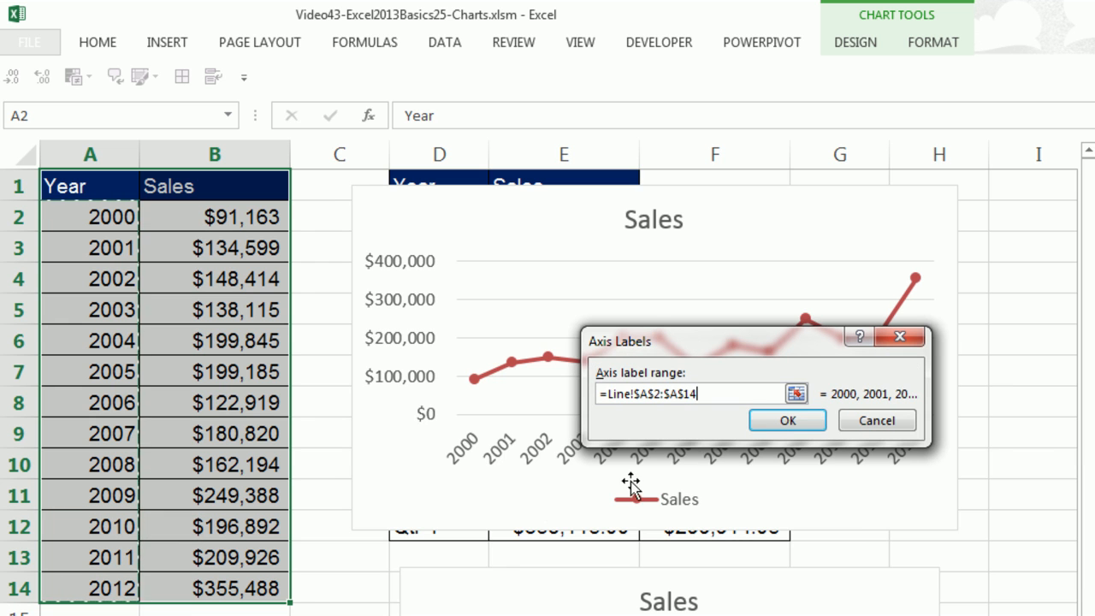
pyautogui.click(786, 421)
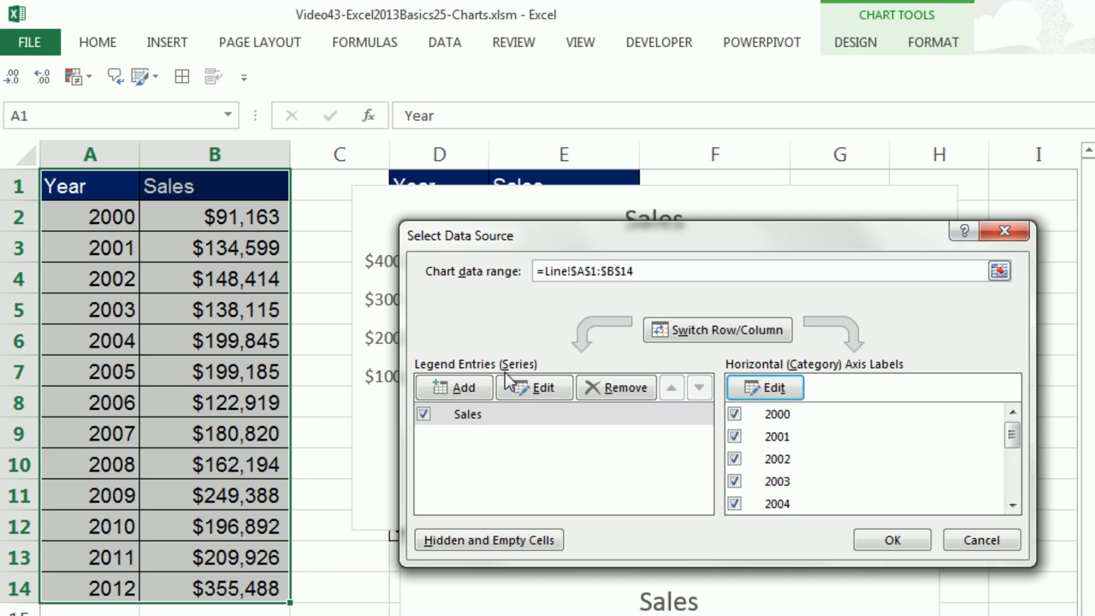
pyautogui.click(890, 540)
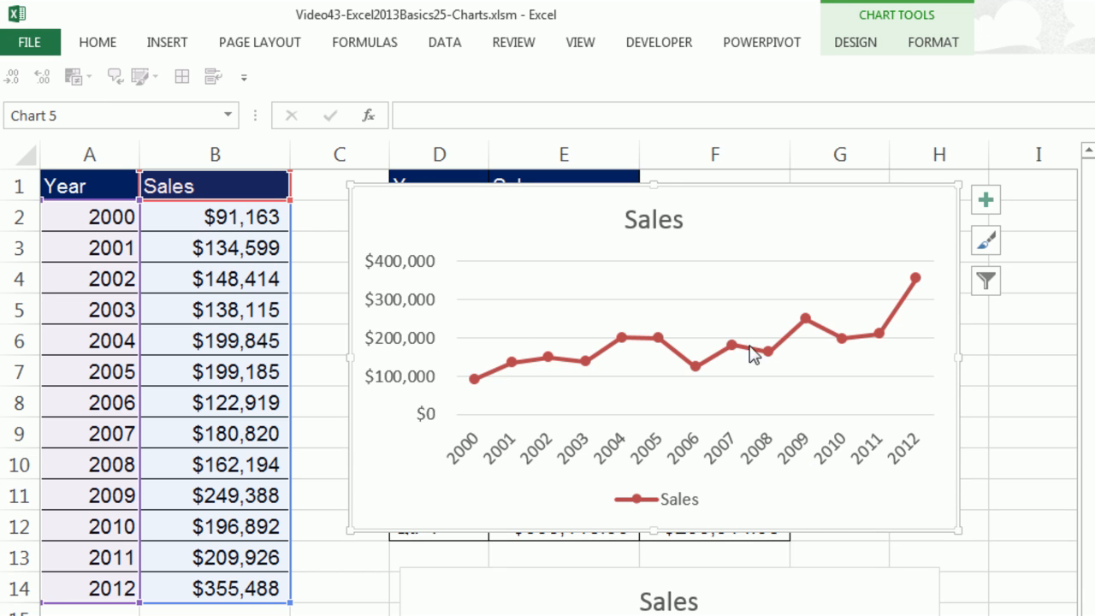
# - Delete the yearly chart's title and set its legend position to Top
pyautogui.click(668, 237)
pyautogui.press('Delete')
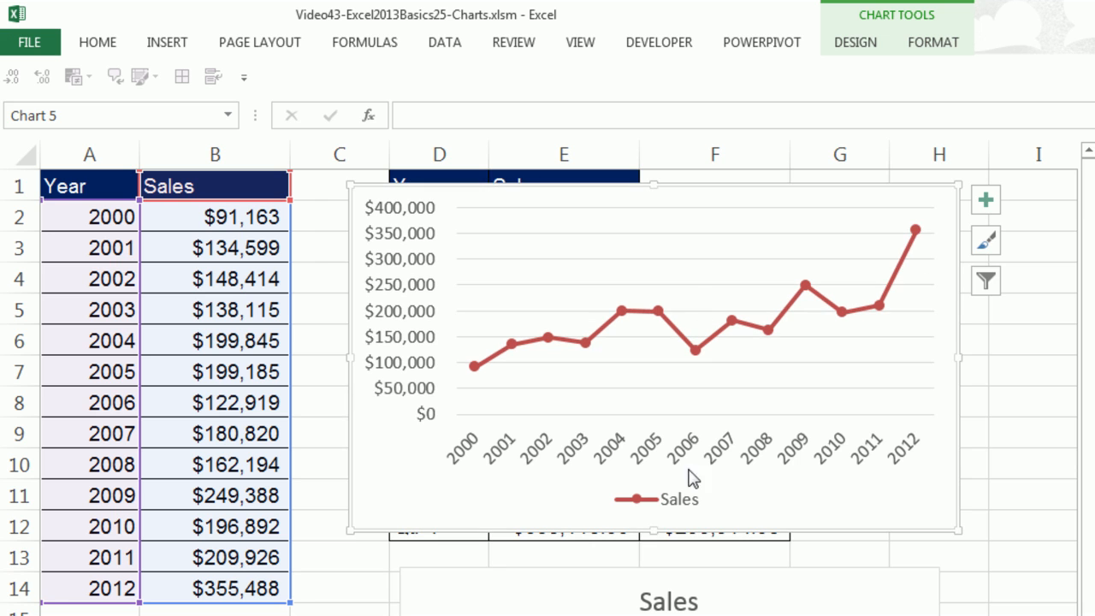
pyautogui.doubleClick(676, 500)
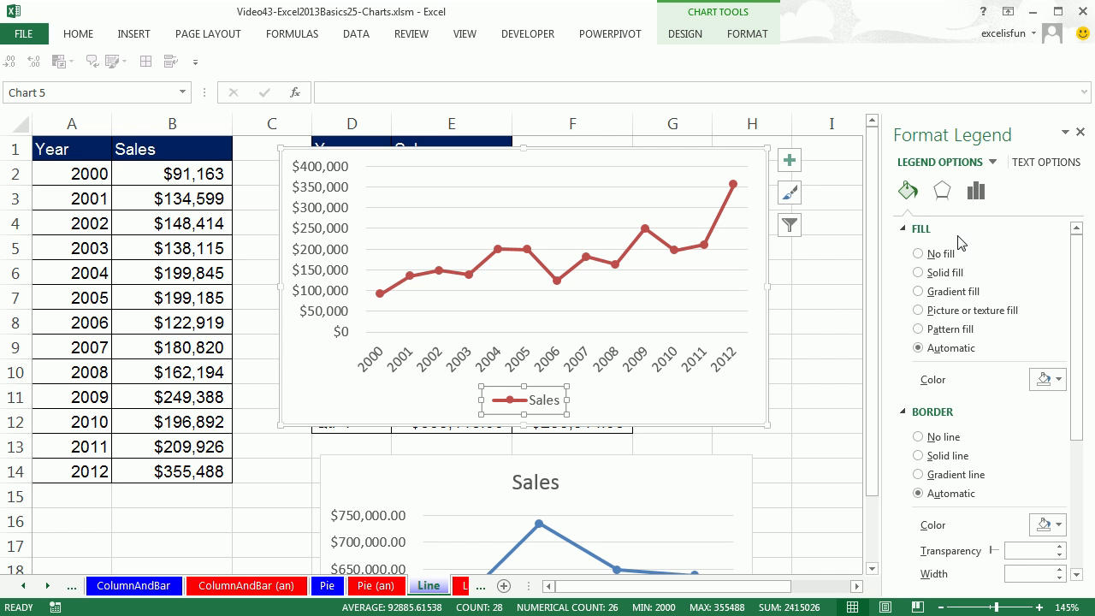
pyautogui.click(976, 194)
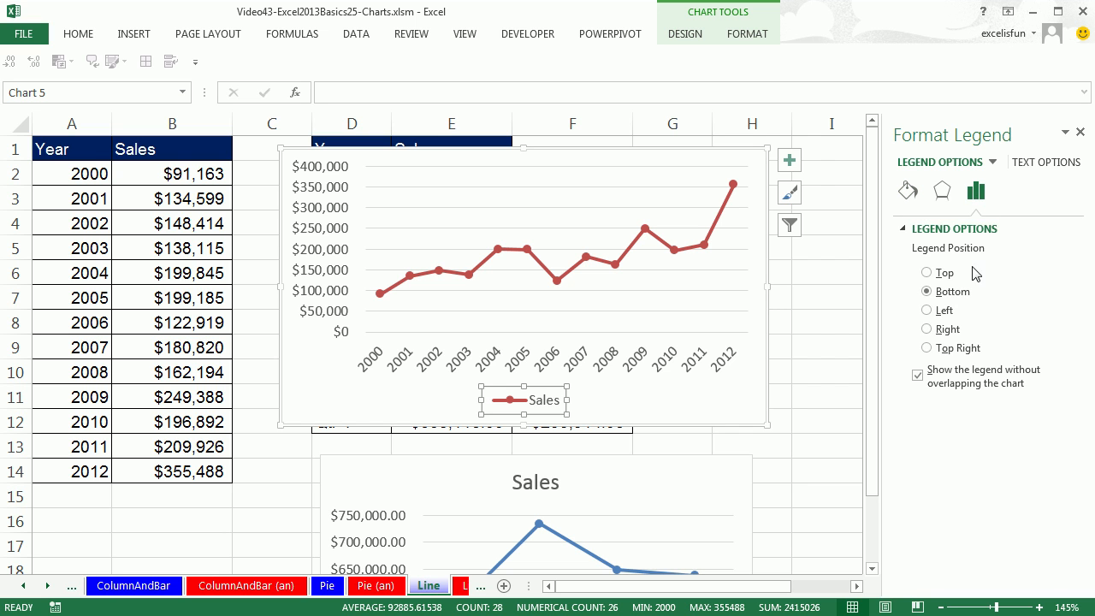
pyautogui.click(927, 273)
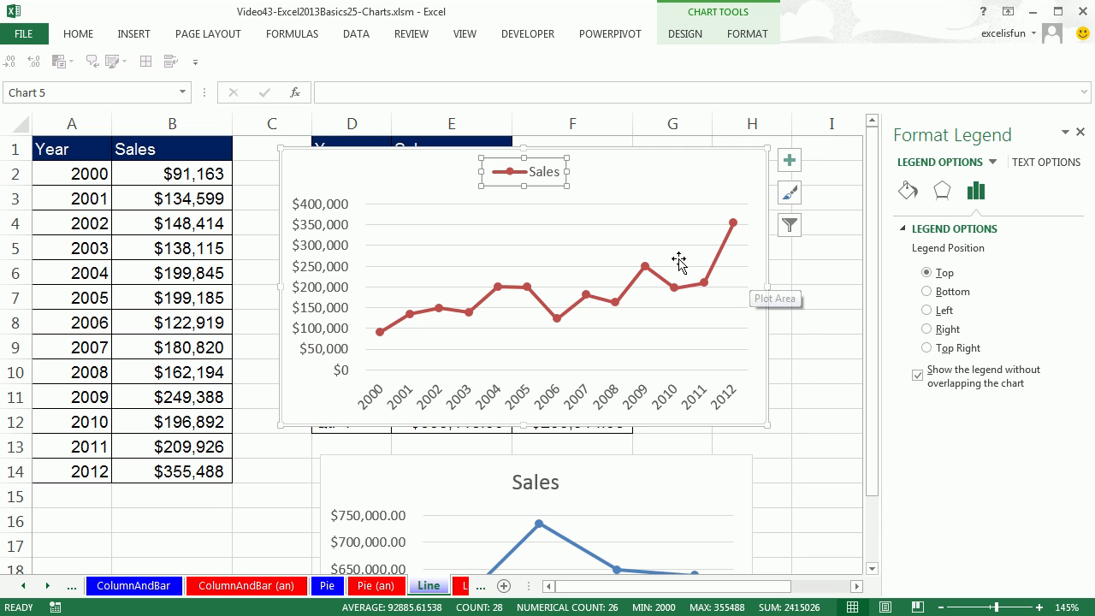
# - Move the yearly sales chart down the sheet, clear of the quarterly tables
pyautogui.click(354, 164)
pyautogui.click(684, 35)
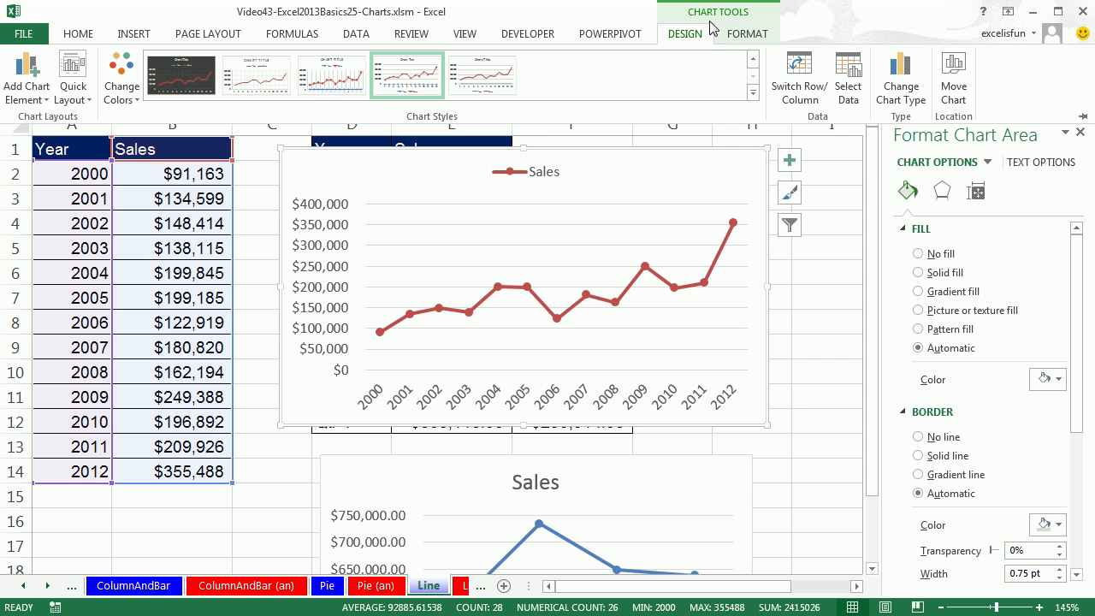
pyautogui.hotkey('ctrl', 'F1')
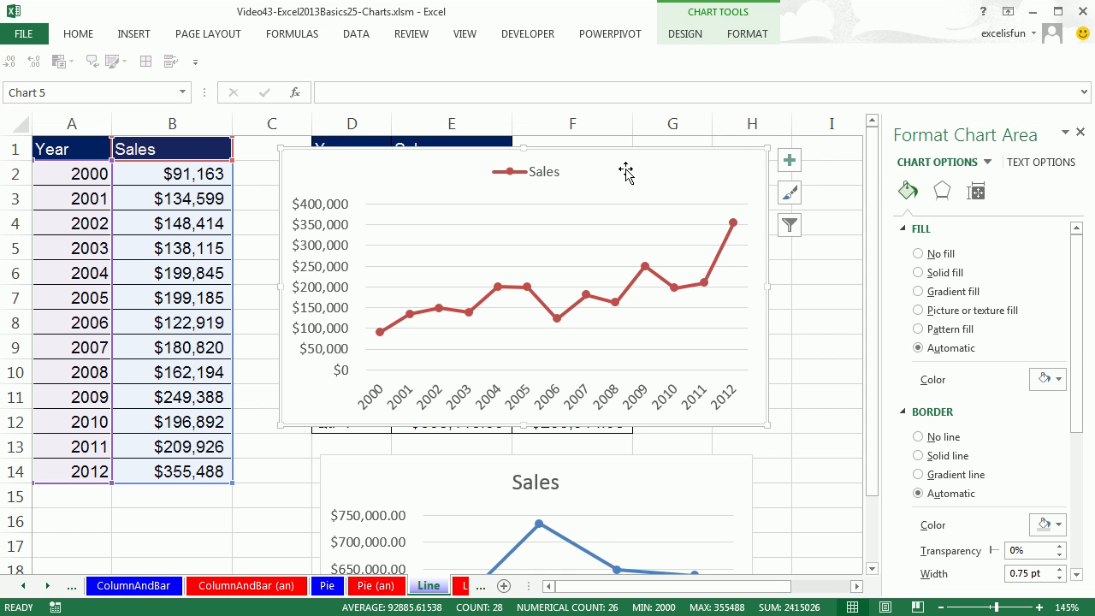
pyautogui.moveTo(306, 151); pyautogui.dragTo(345, 508)
pyautogui.scroll(3, 467, 308)
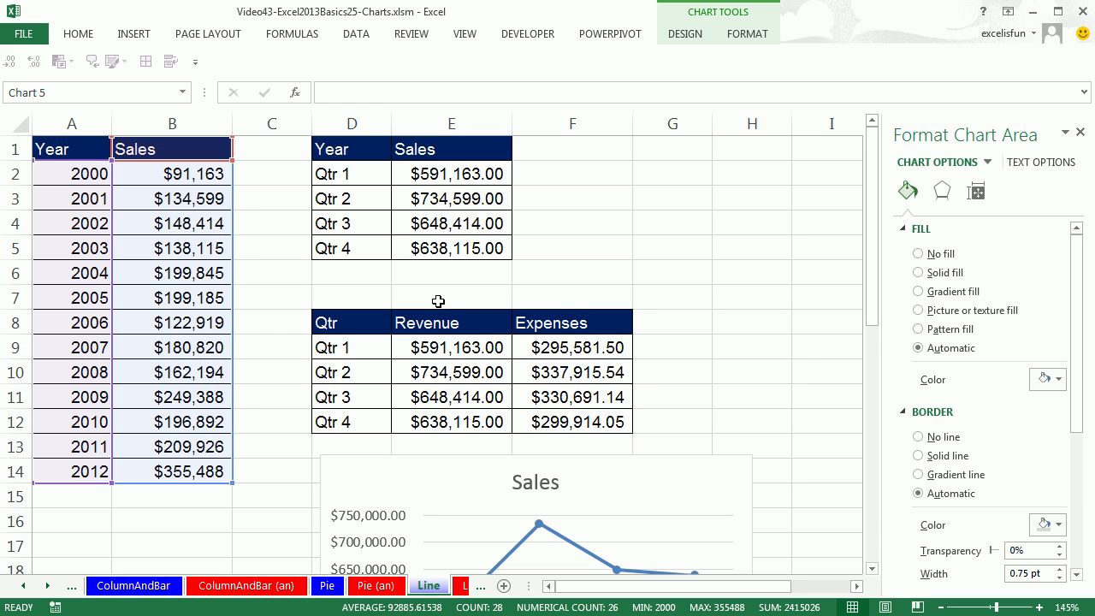
# - Insert a 2-D line chart with markers from the Revenue and Expenses table in D8:F12
pyautogui.moveTo(438, 320); pyautogui.dragTo(445, 424)
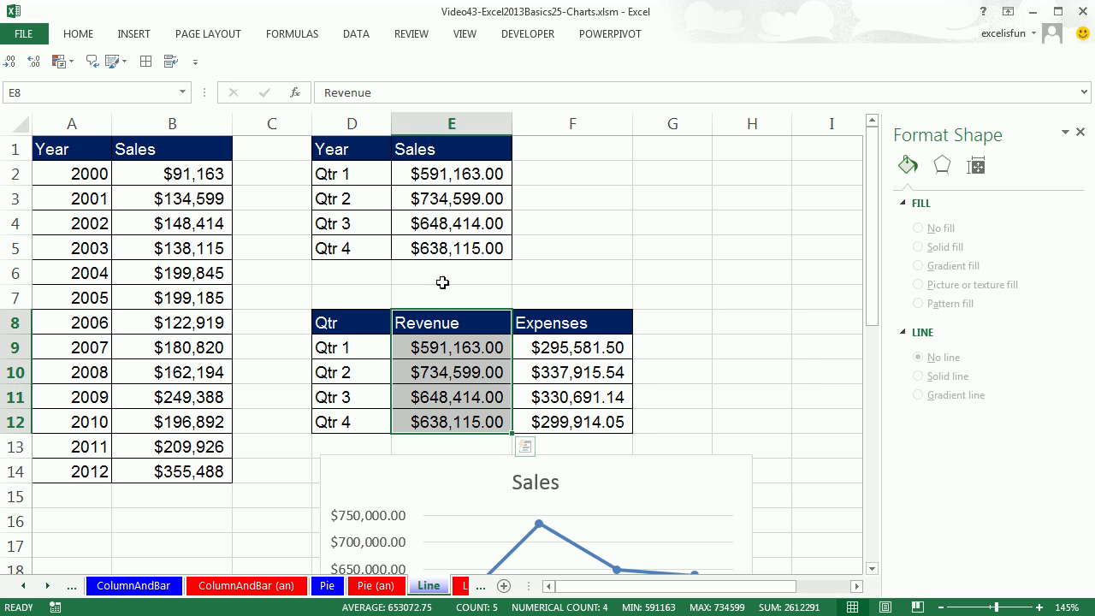
pyautogui.moveTo(342, 322); pyautogui.dragTo(567, 418)
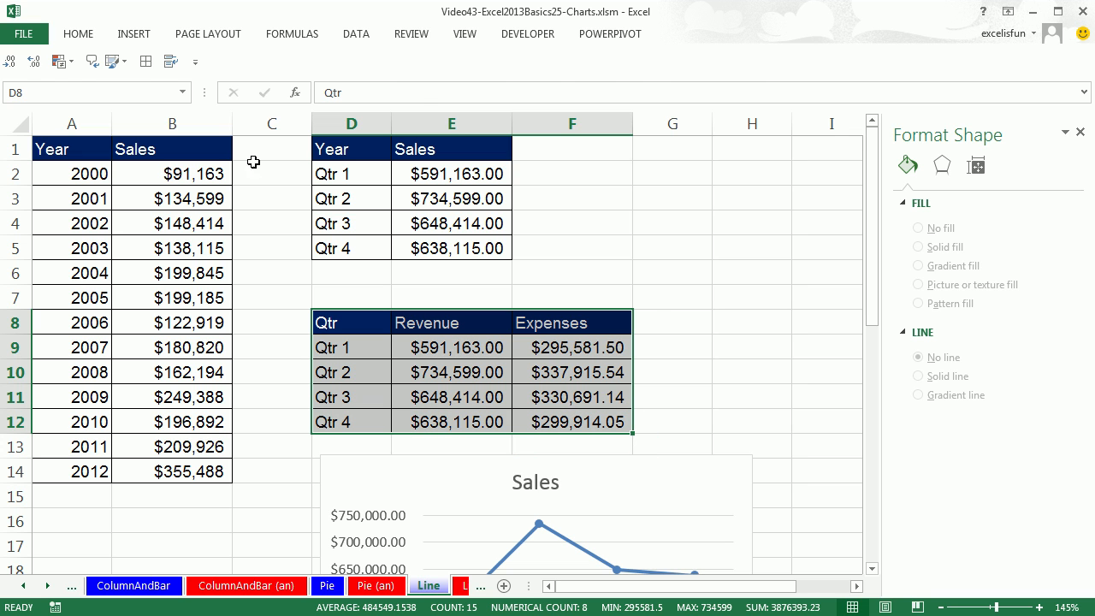
pyautogui.click(142, 38)
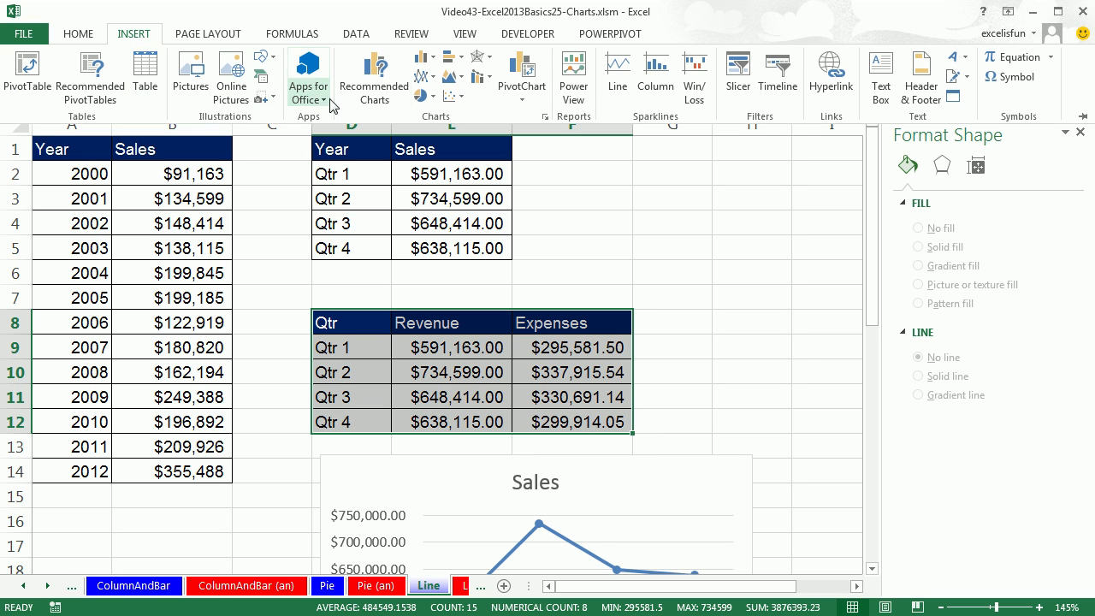
pyautogui.click(433, 78)
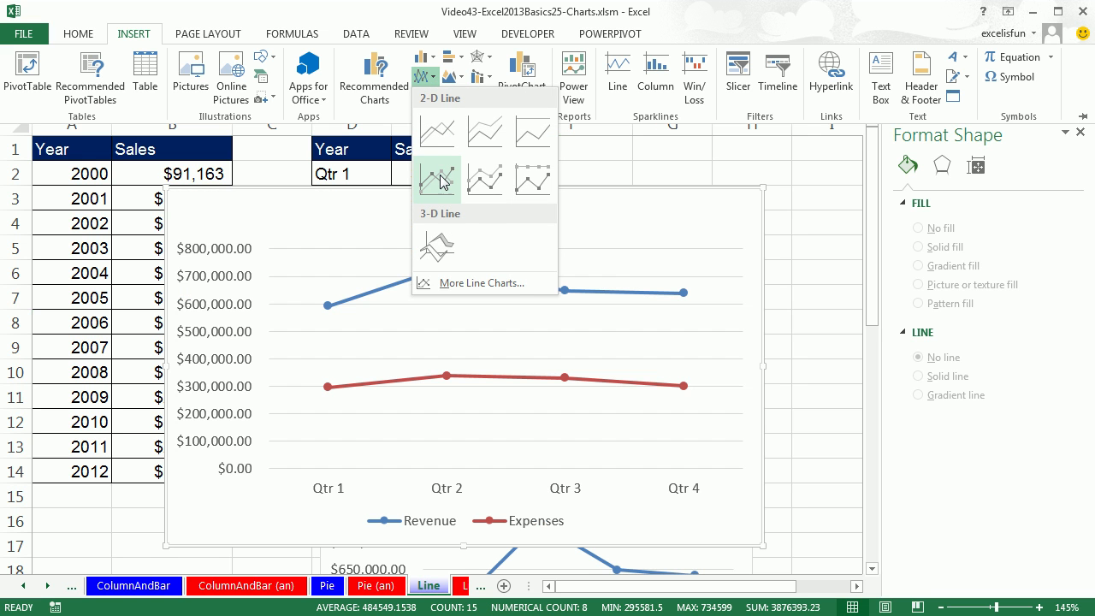
pyautogui.click(439, 180)
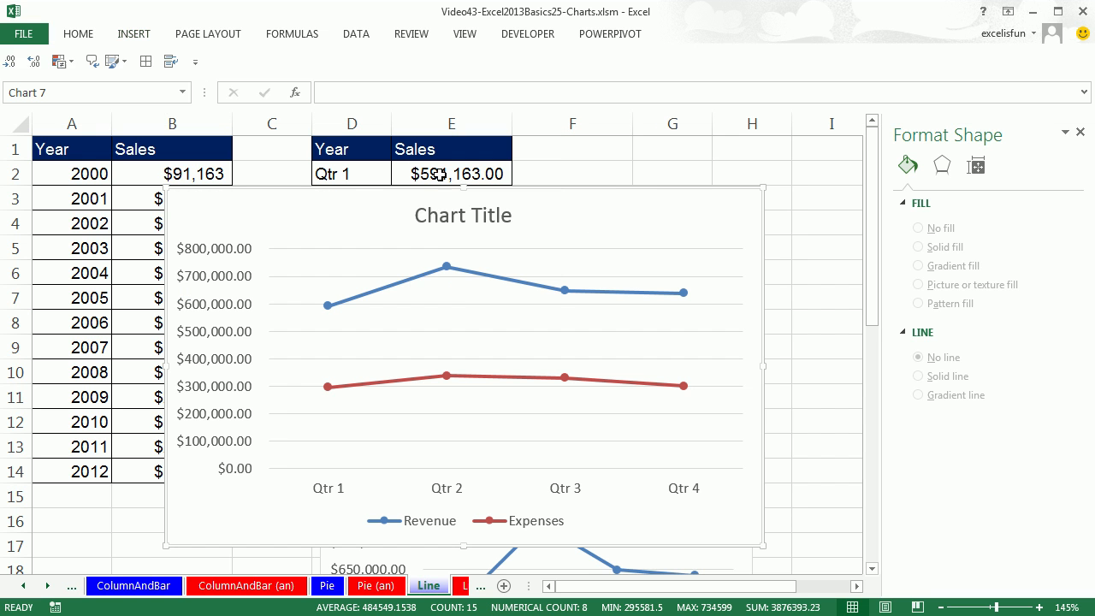
# - Delete the Revenue and Expenses chart's title and set its legend position to Top
pyautogui.click(493, 218)
pyautogui.press('Delete')
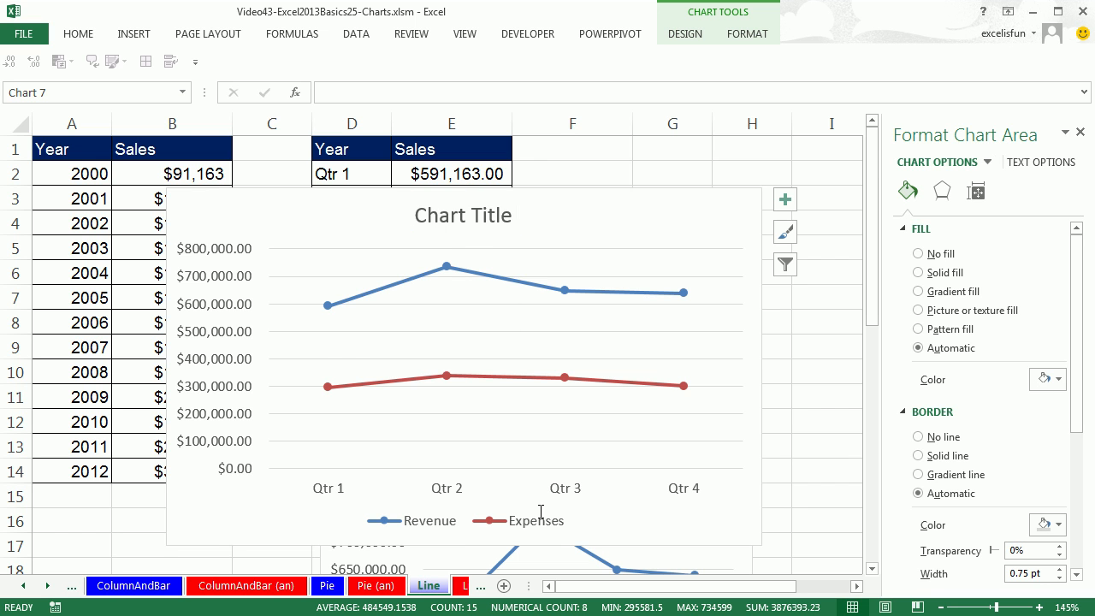
pyautogui.click(526, 530)
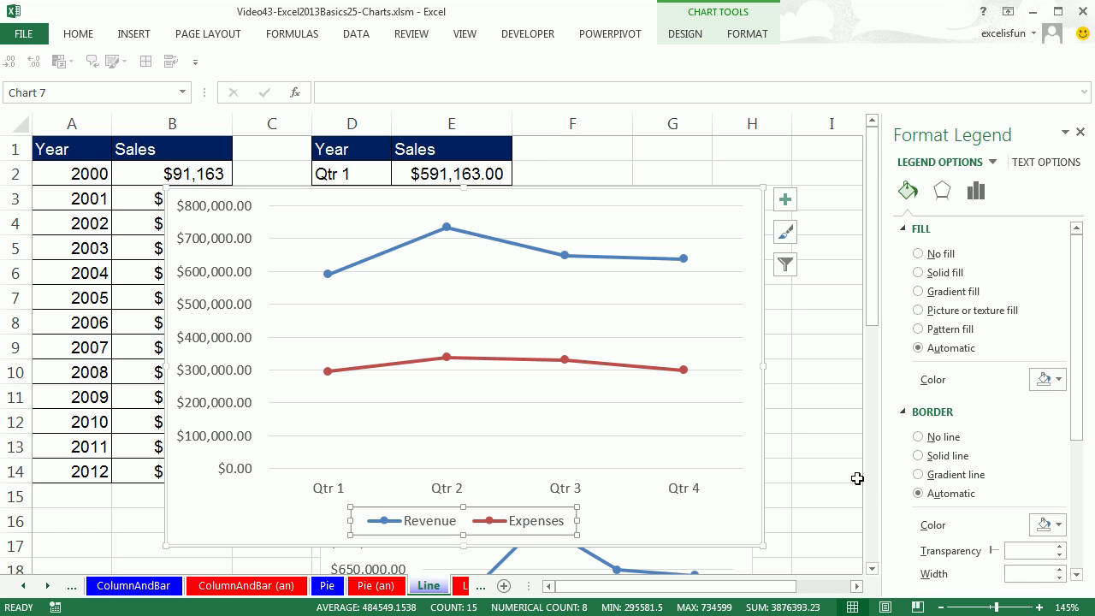
pyautogui.click(975, 192)
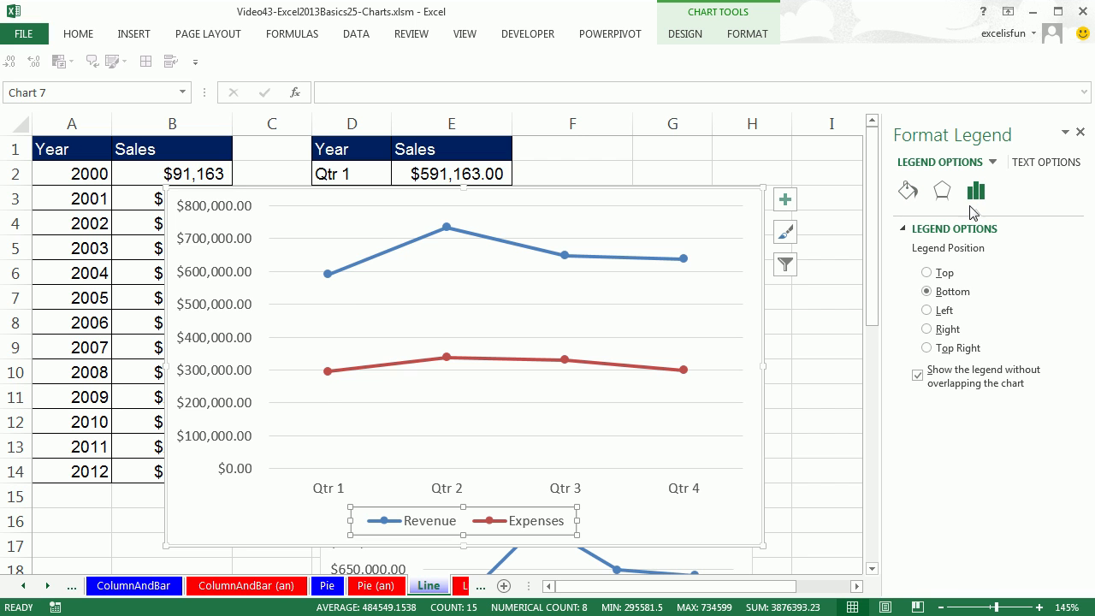
pyautogui.click(928, 273)
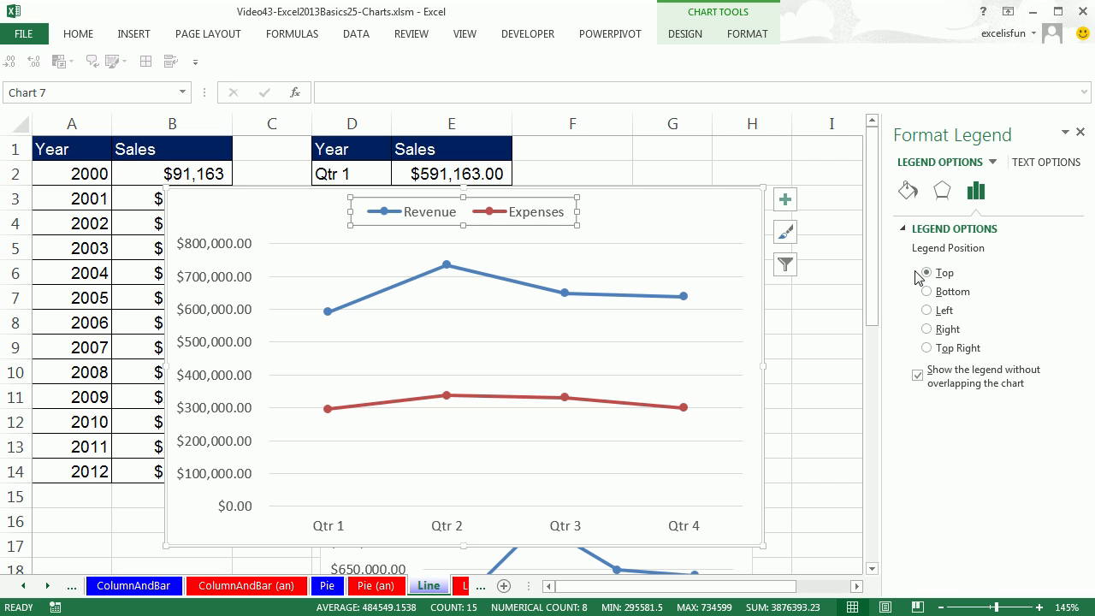
# - Shrink and move the chart below the Revenue and Expenses table, and format E9:F12 as currency with 0 decimal places
pyautogui.click(242, 311)
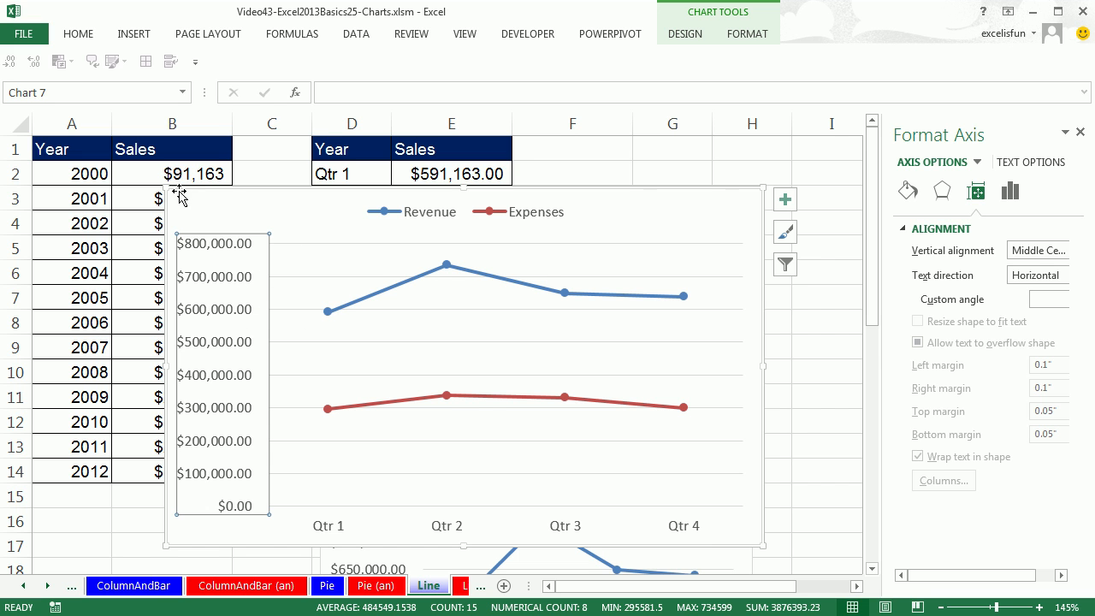
pyautogui.moveTo(164, 188); pyautogui.dragTo(376, 448)
pyautogui.moveTo(455, 352); pyautogui.dragTo(572, 429)
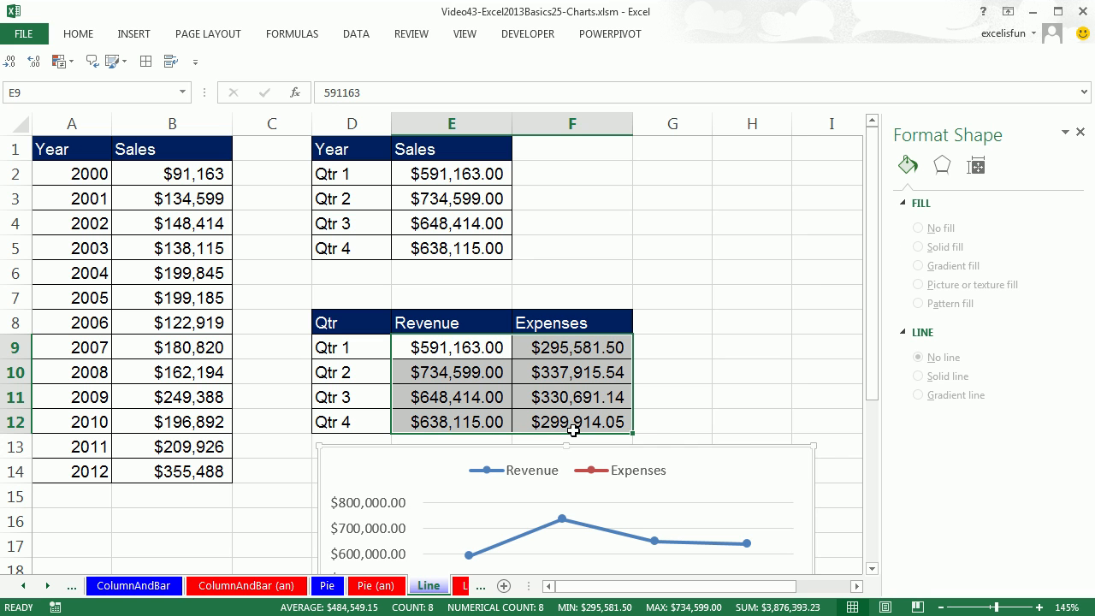
pyautogui.hotkey('ctrl', '1')
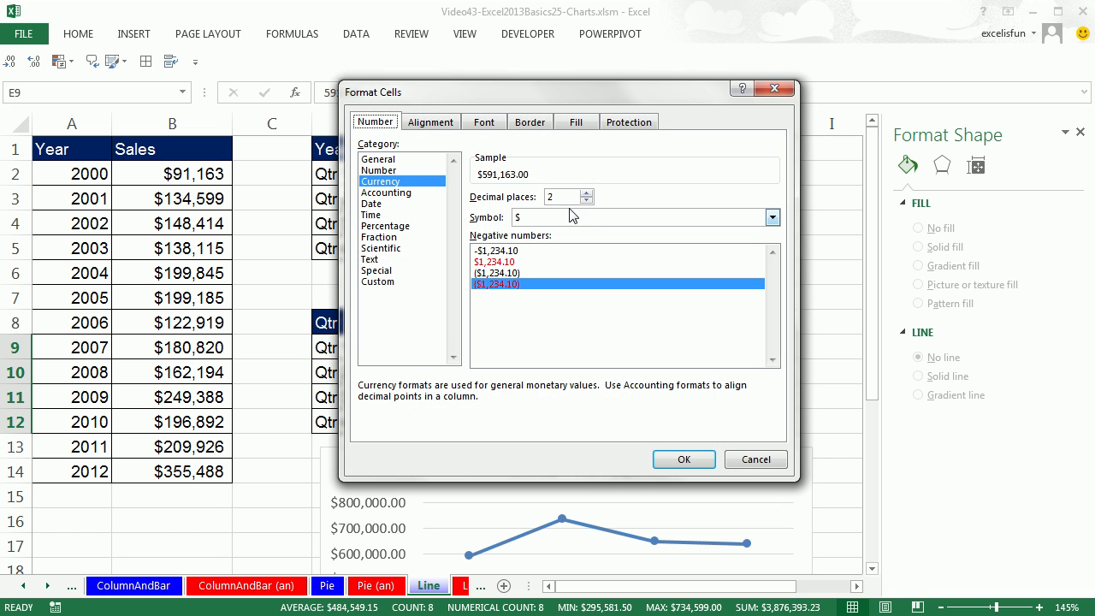
pyautogui.doubleClick(586, 200)
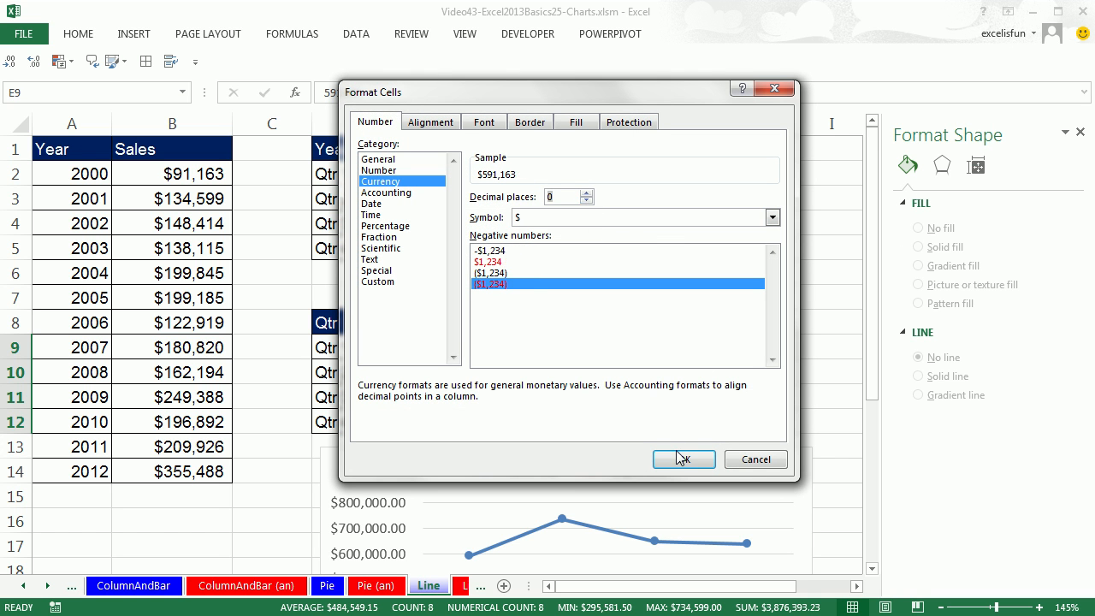
pyautogui.click(682, 459)
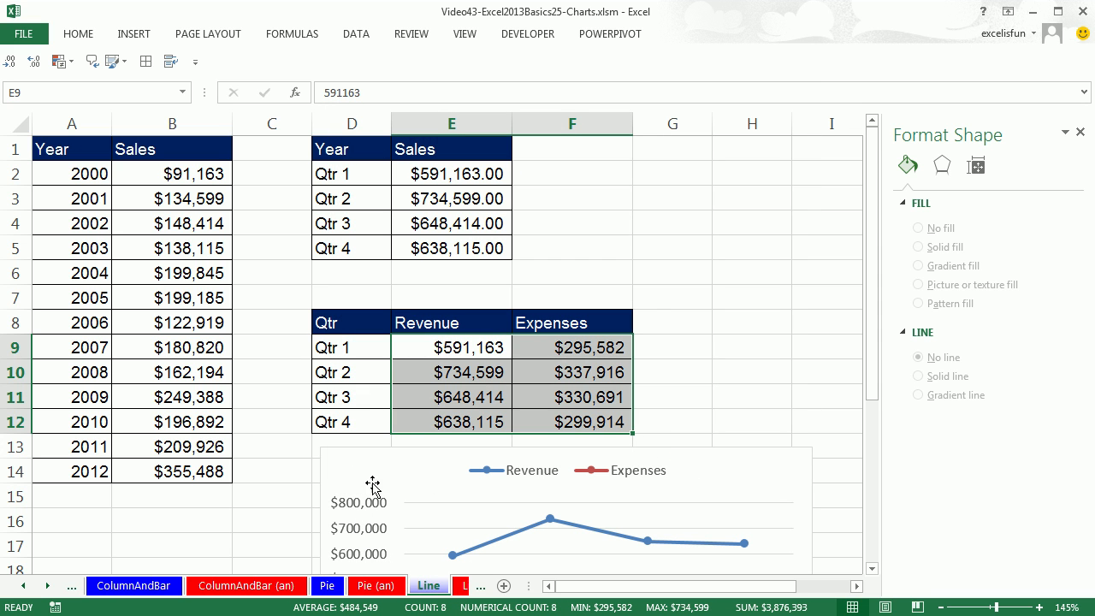
# - Check the number format category and source link of the Revenue and Expenses chart's vertical axis
pyautogui.moveTo(370, 453); pyautogui.dragTo(283, 149)
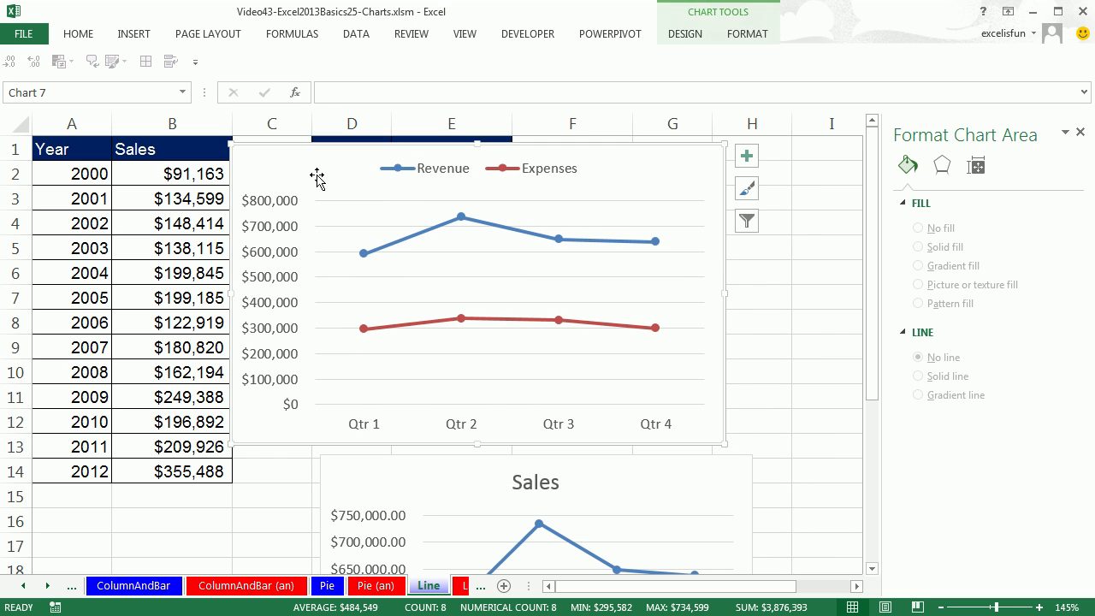
pyautogui.click(283, 240)
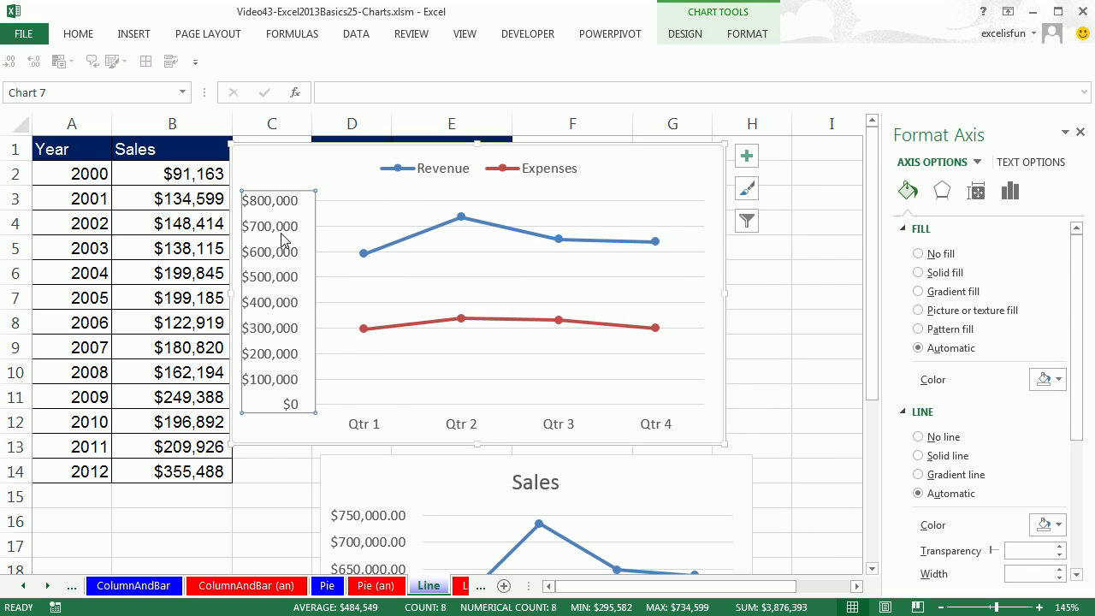
pyautogui.click(1008, 193)
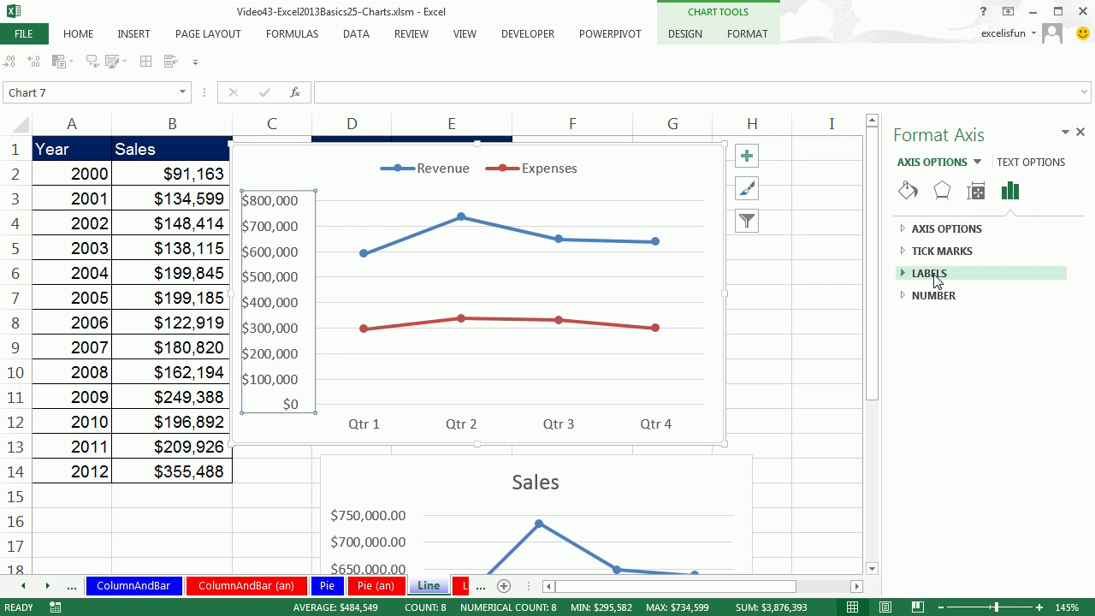
pyautogui.click(907, 304)
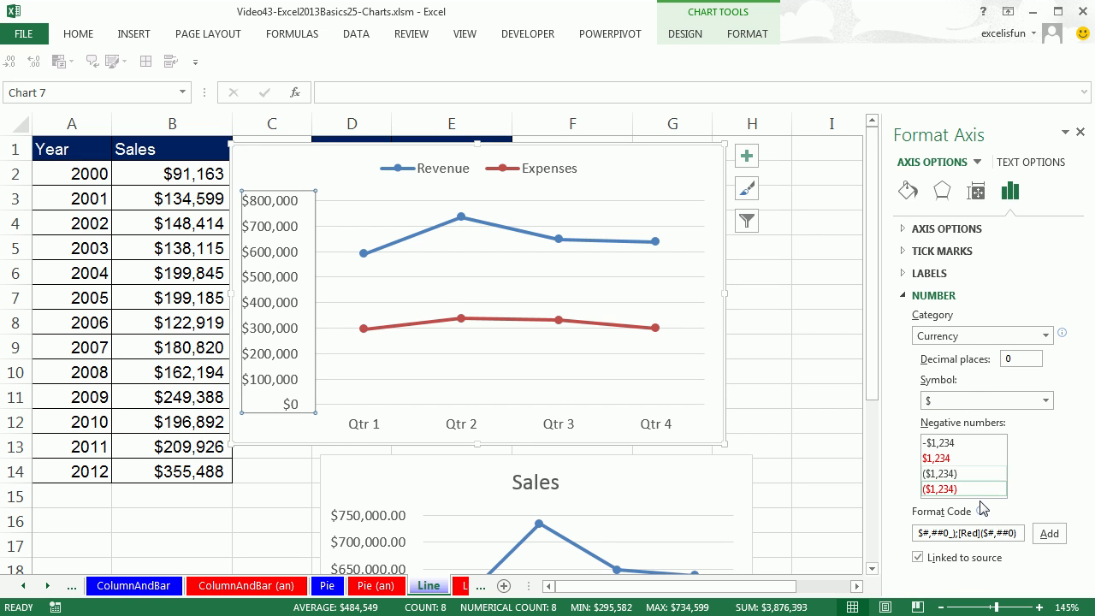
pyautogui.click(1047, 336)
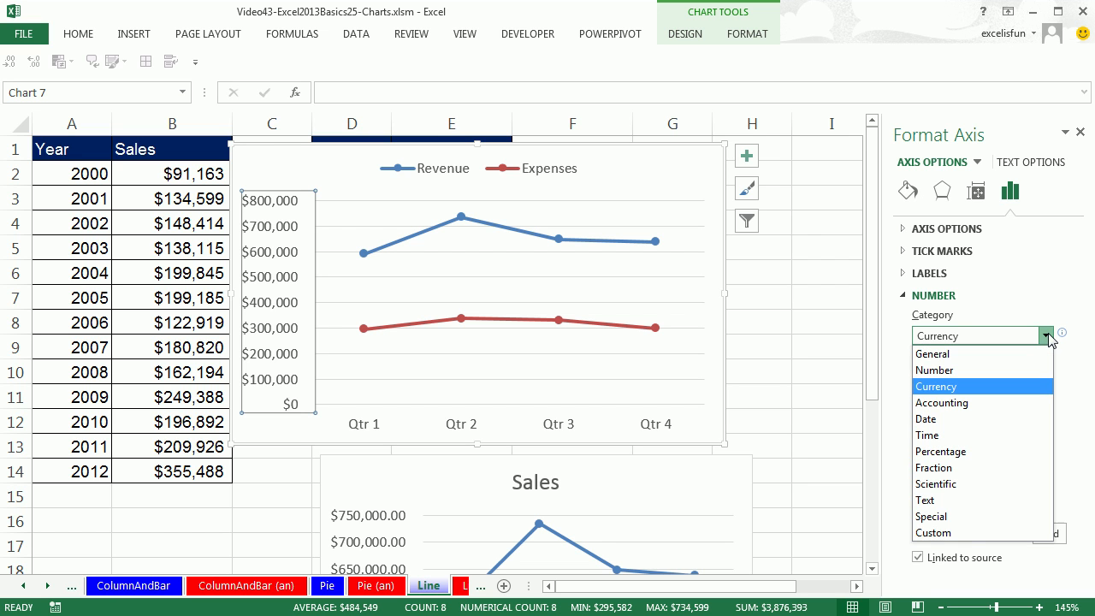
pyautogui.click(1048, 338)
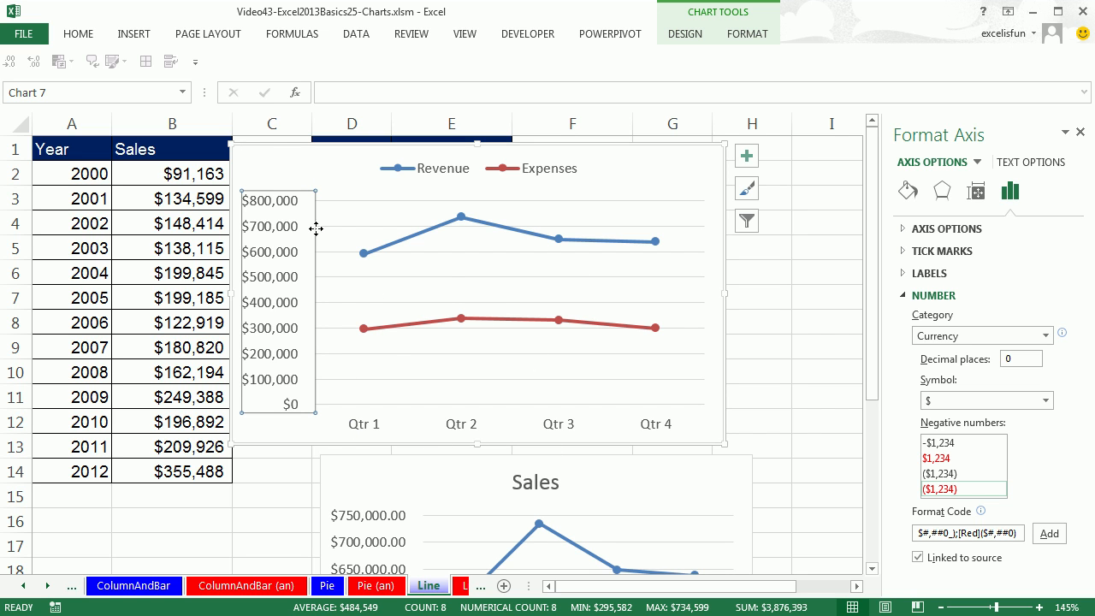
# - Cut the Revenue and Expenses chart and paste it at cell D36, below the yearly sales chart
pyautogui.click(249, 150)
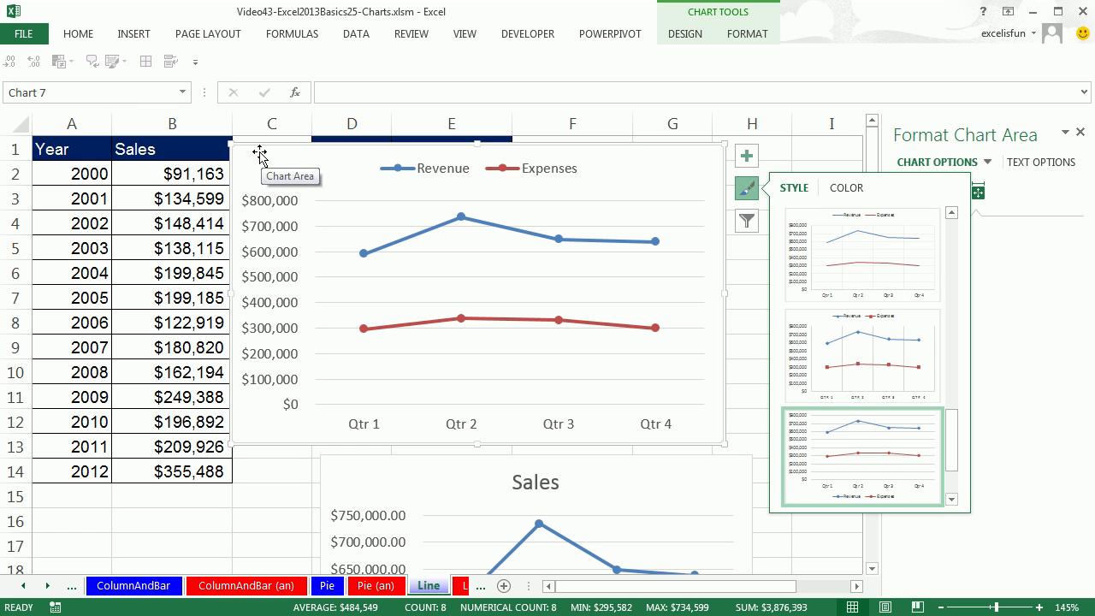
pyautogui.press('Escape')
pyautogui.press('Escape')
pyautogui.press('Delete')
pyautogui.scroll(-2, 355, 296)
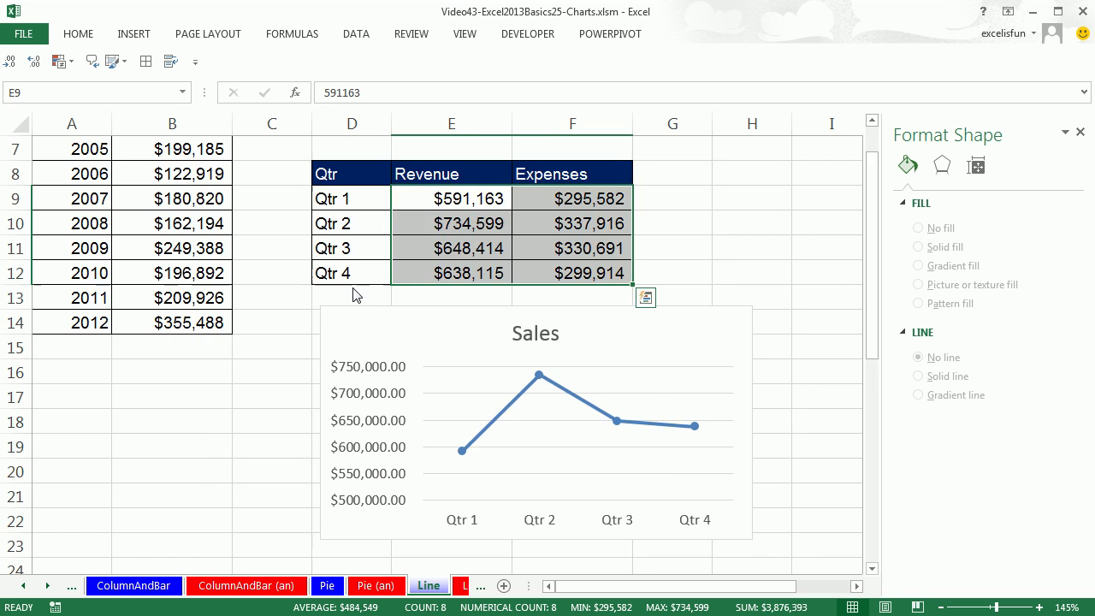
pyautogui.scroll(-6, 355, 295)
pyautogui.click(358, 414)
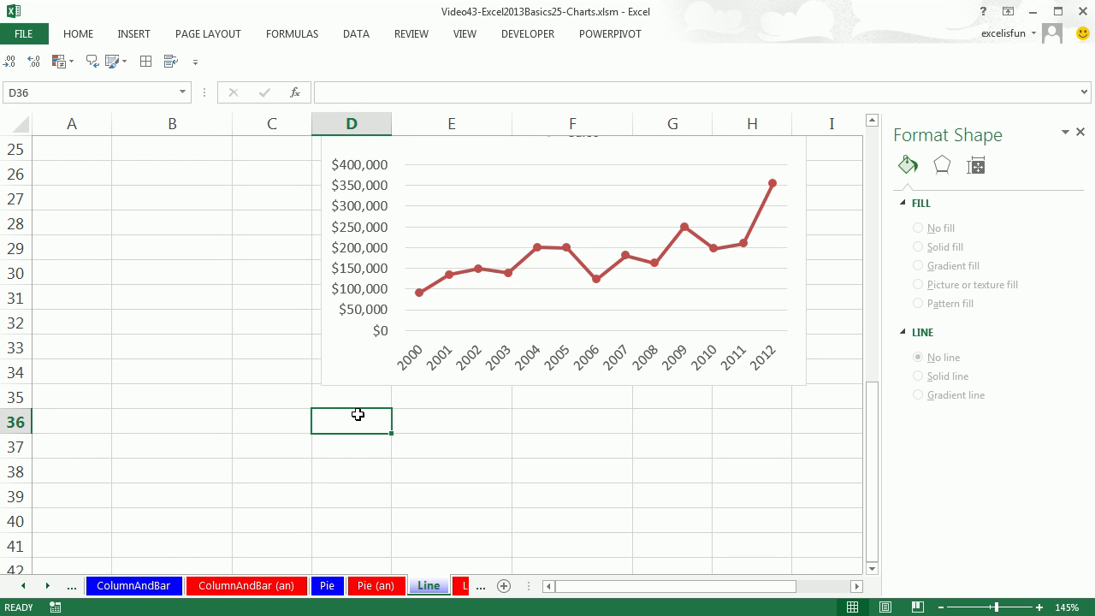
pyautogui.hotkey('ctrl', 'v')
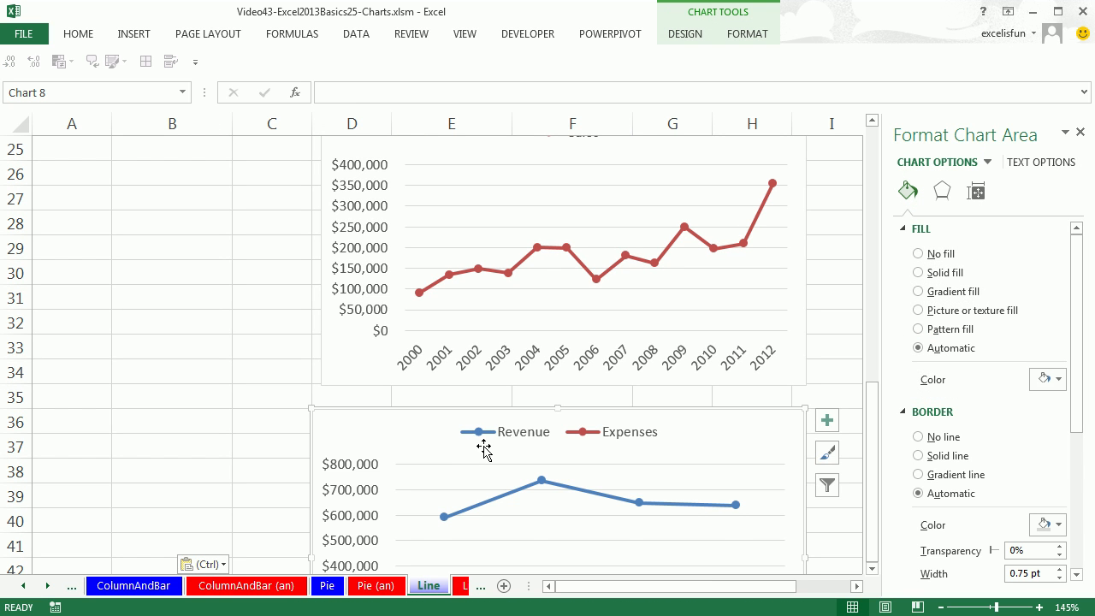
pyautogui.scroll(-2, 485, 453)
pyautogui.scroll(-2, 487, 456)
pyautogui.scroll(12, 483, 471)
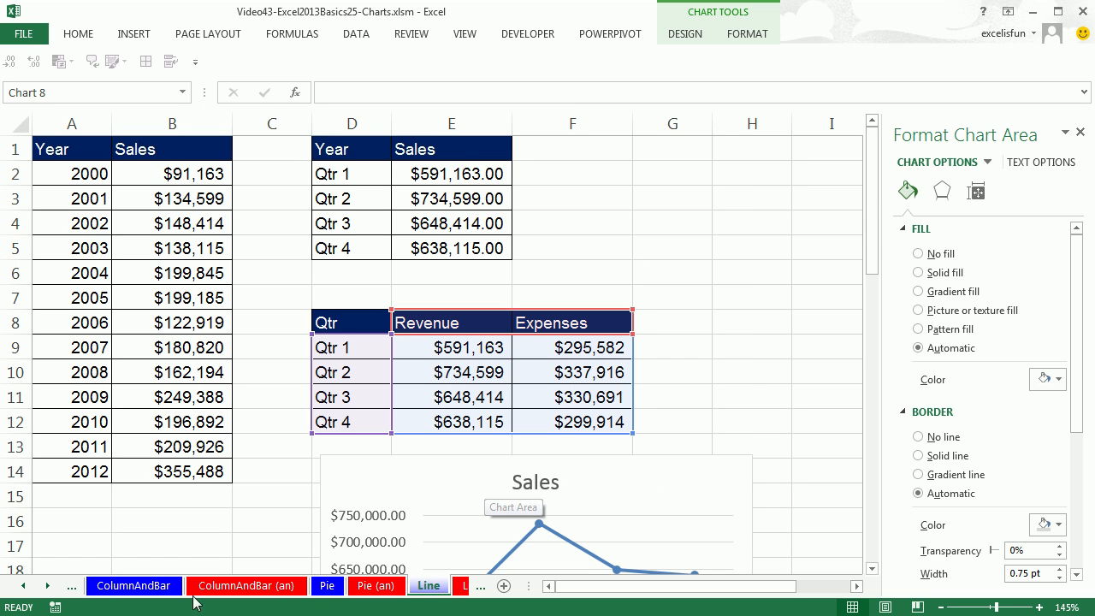
# - Switch to the X Y worksheet with the Hours Studied and Test Score data
pyautogui.click(47, 586)
pyautogui.click(47, 586)
pyautogui.click(47, 586)
pyautogui.click(47, 586)
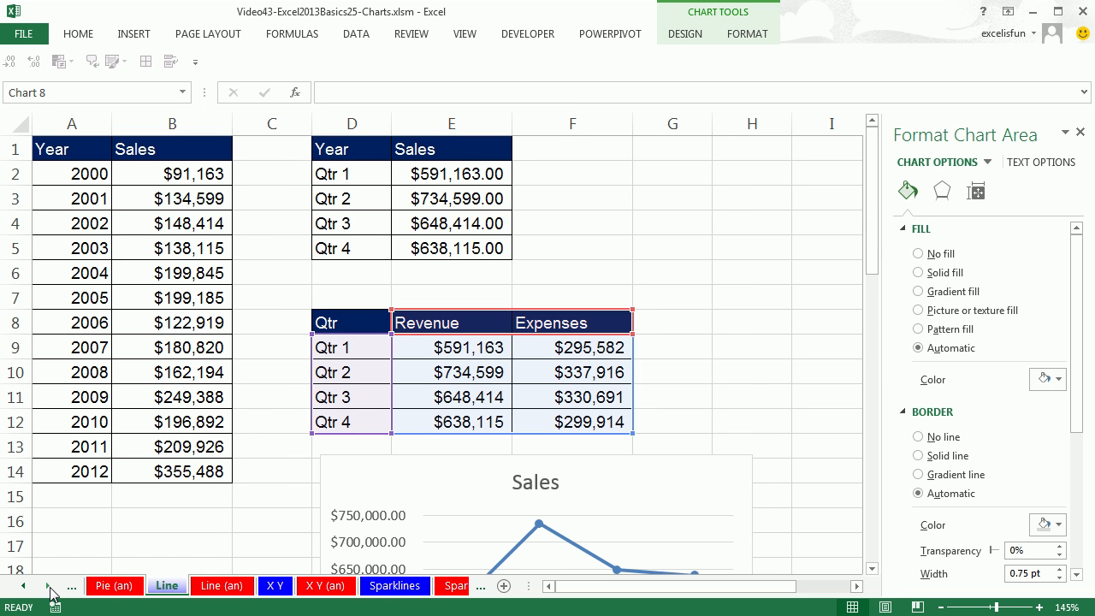
pyautogui.click(274, 586)
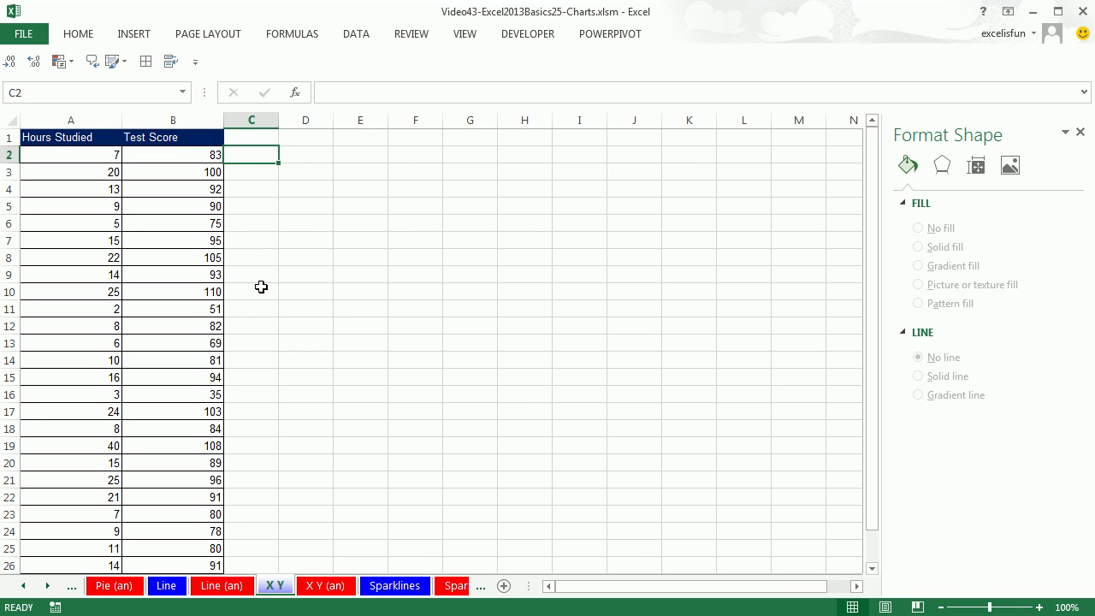
pyautogui.scroll(3, 261, 286)
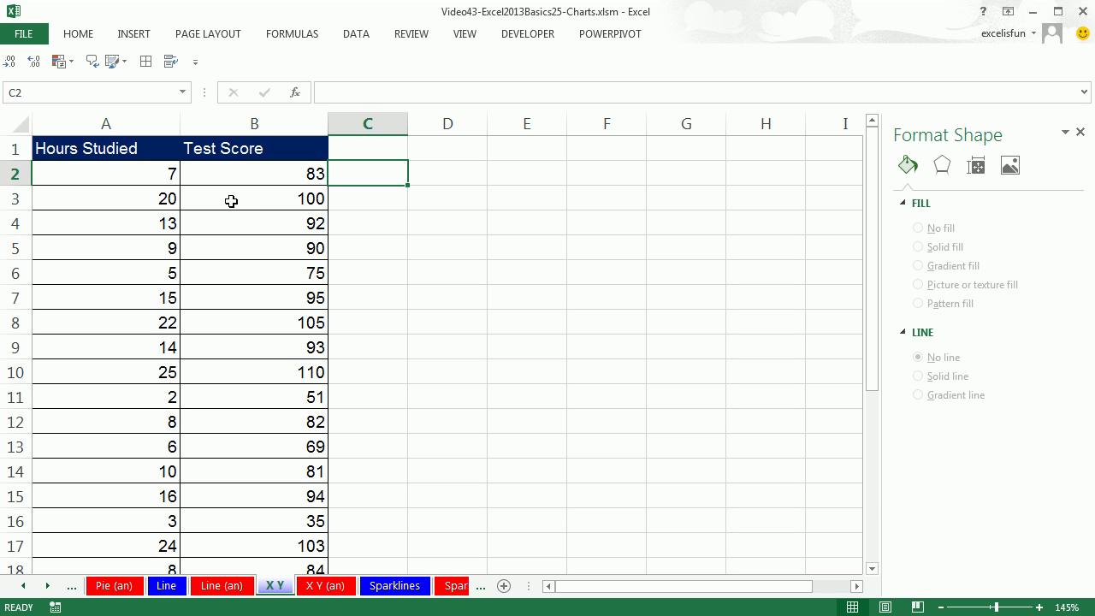
# - Examine the paired values in the Hours Studied and Test Score columns as x and y data
pyautogui.moveTo(142, 173); pyautogui.dragTo(140, 445)
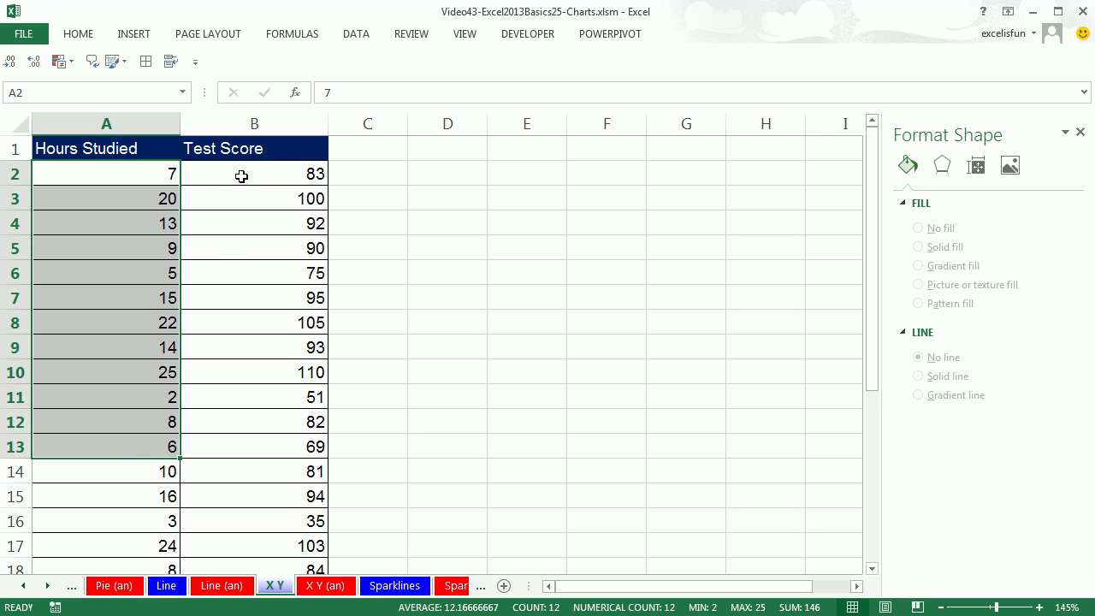
pyautogui.moveTo(241, 173); pyautogui.dragTo(227, 439)
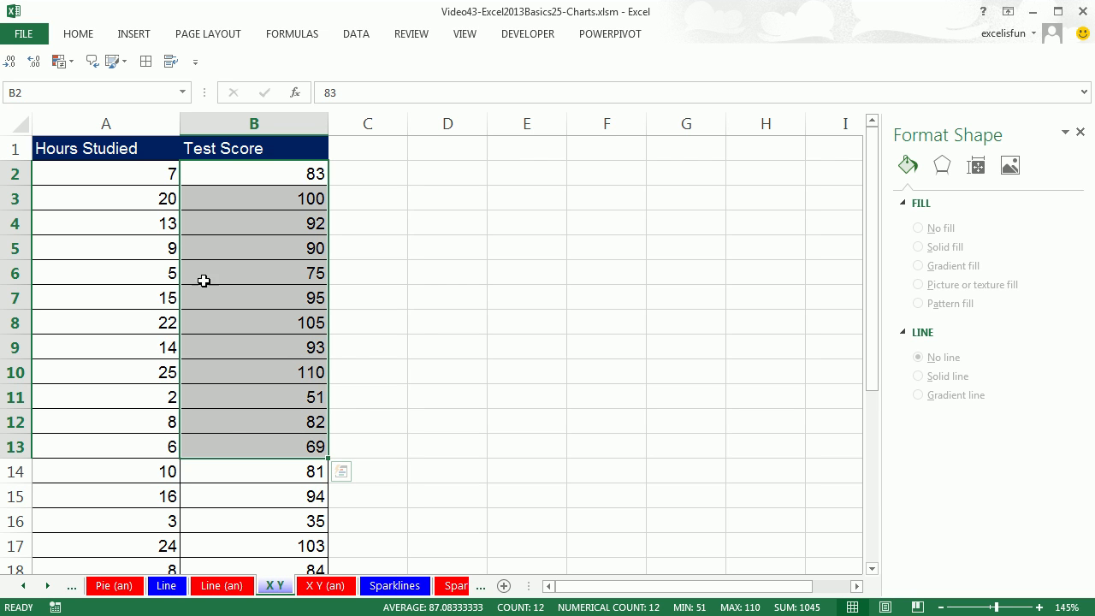
pyautogui.moveTo(118, 178); pyautogui.dragTo(137, 475)
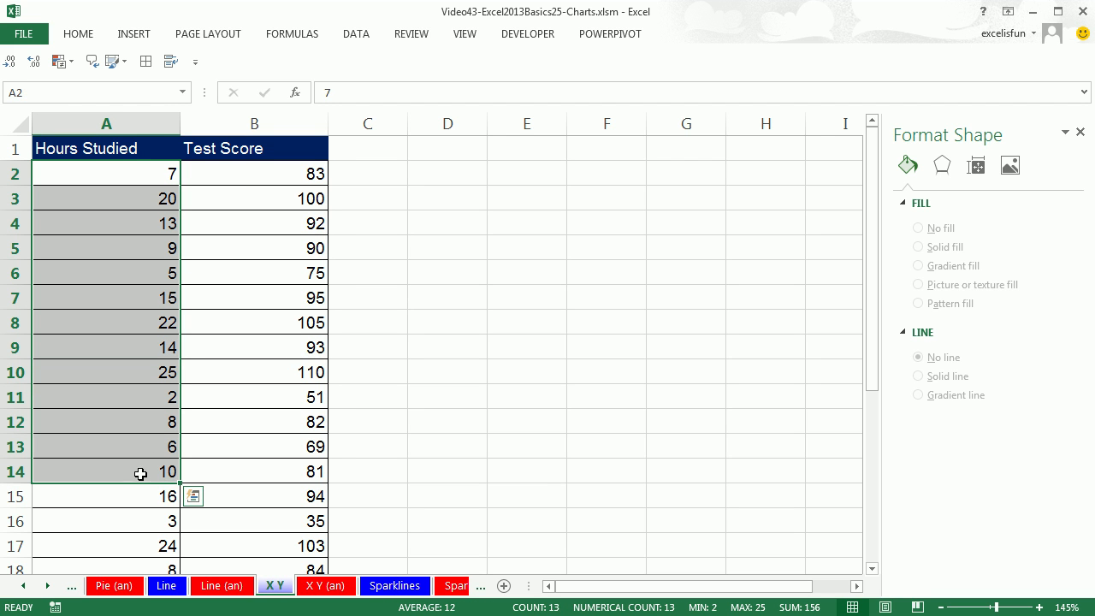
pyautogui.moveTo(234, 173); pyautogui.dragTo(244, 421)
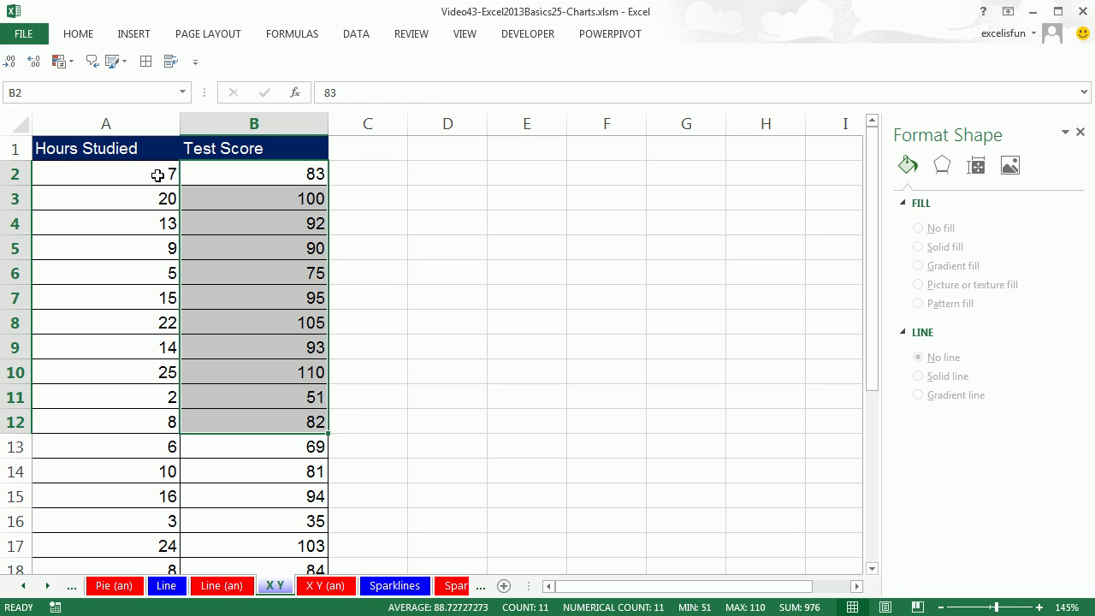
pyautogui.moveTo(154, 171); pyautogui.dragTo(154, 422)
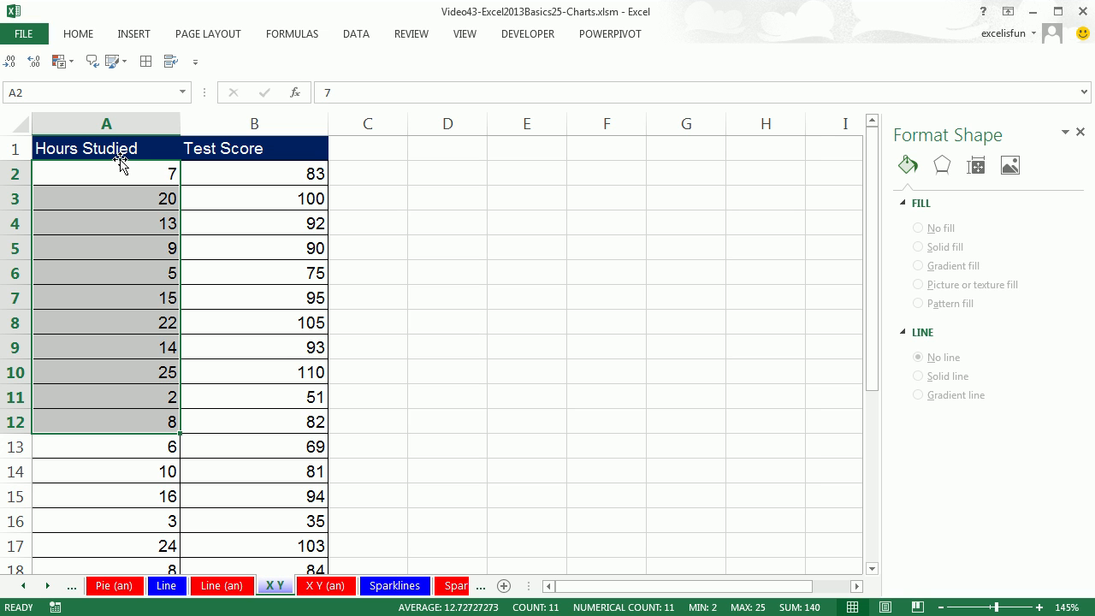
pyautogui.moveTo(90, 149); pyautogui.dragTo(104, 399)
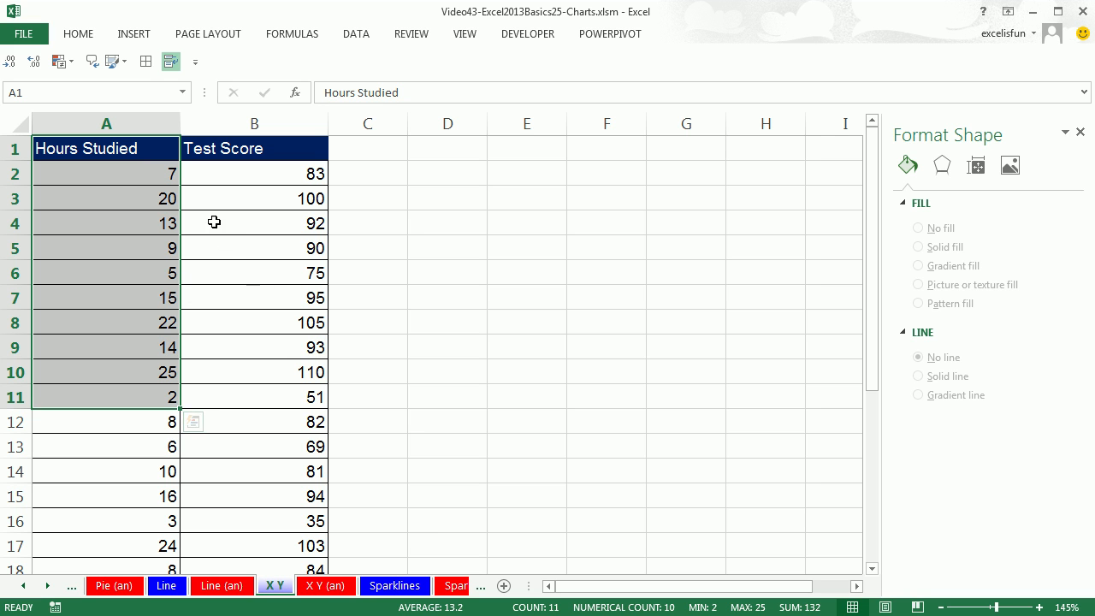
pyautogui.moveTo(105, 174); pyautogui.dragTo(108, 403)
pyautogui.click(261, 277)
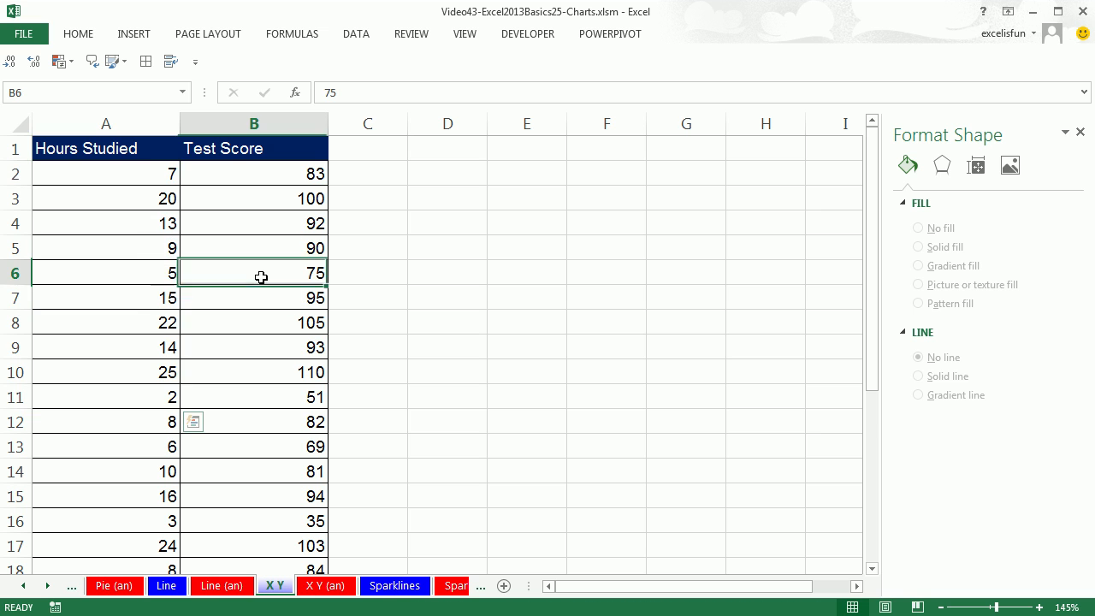
pyautogui.click(111, 180)
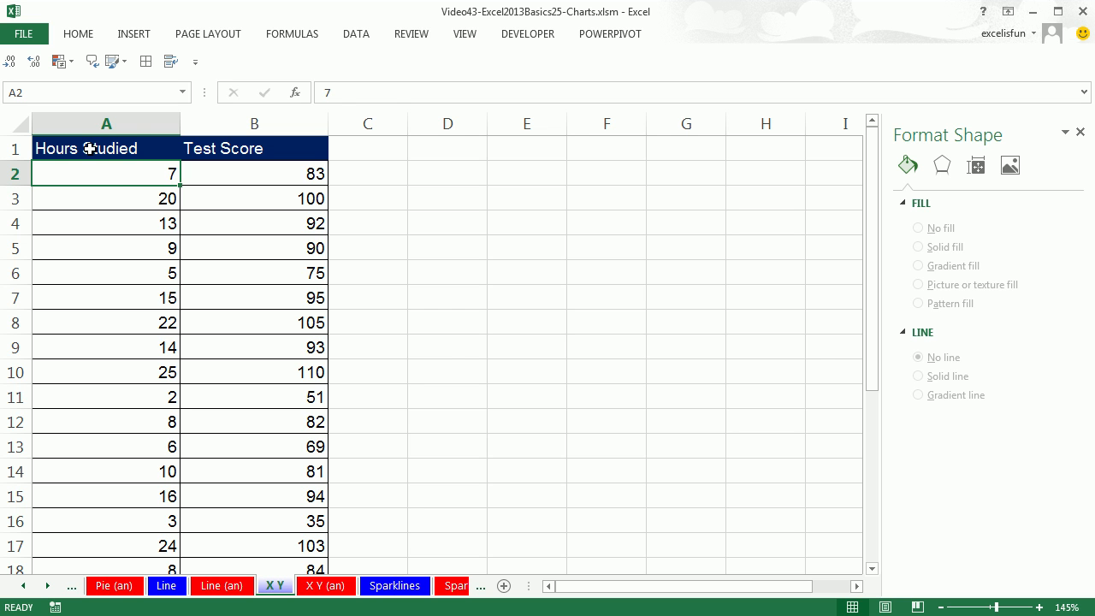
# - Insert a markers-only Scatter chart from the whole Hours Studied and Test Score table
pyautogui.click(89, 148)
pyautogui.hotkey('ctrl', 'shift', '8')
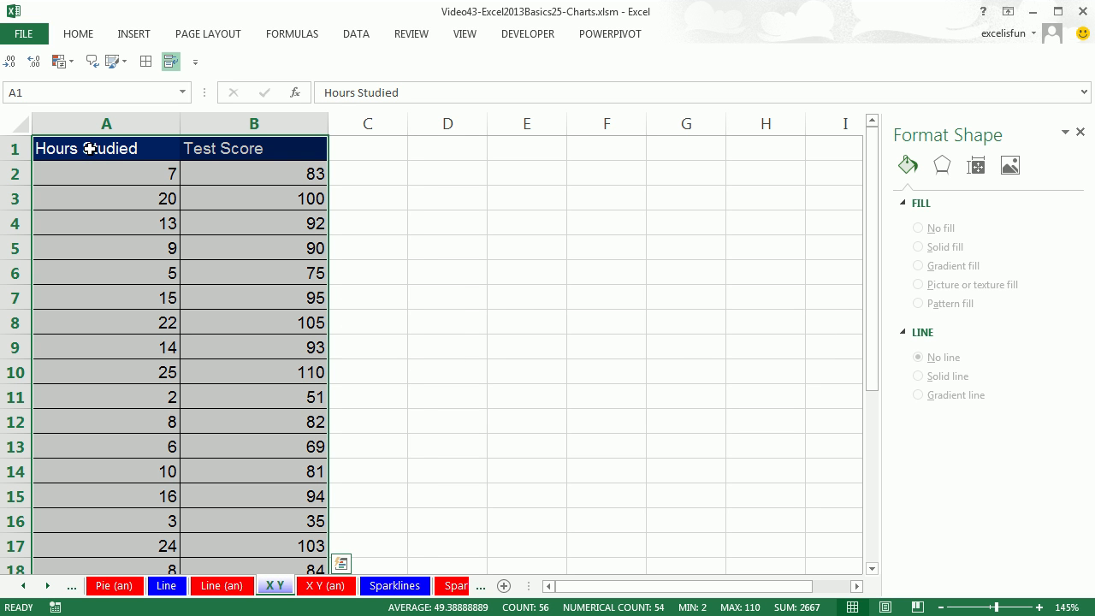
pyautogui.click(132, 34)
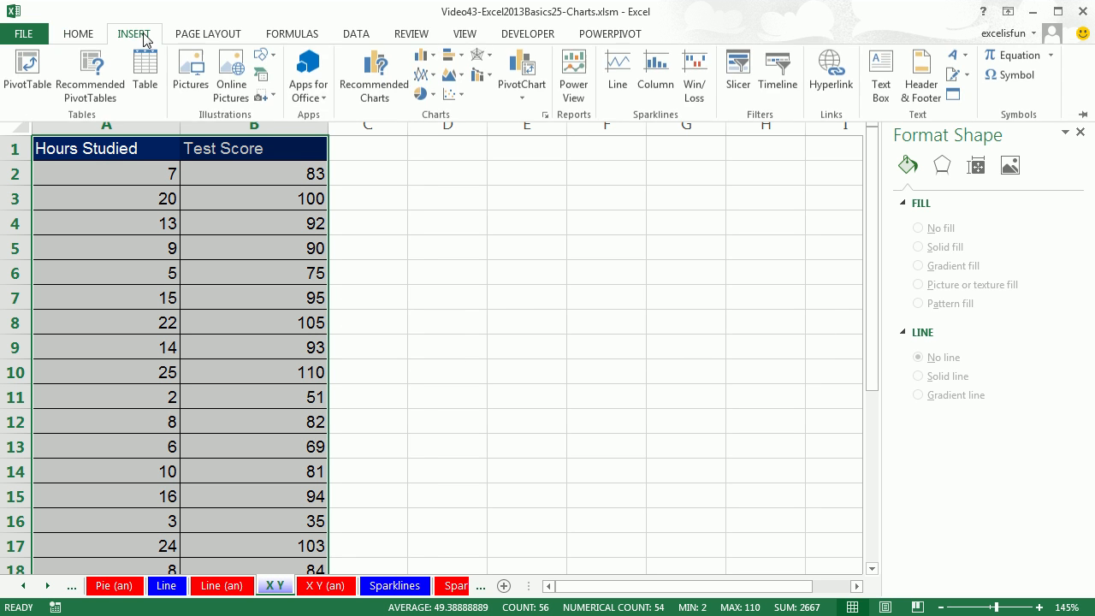
pyautogui.click(461, 98)
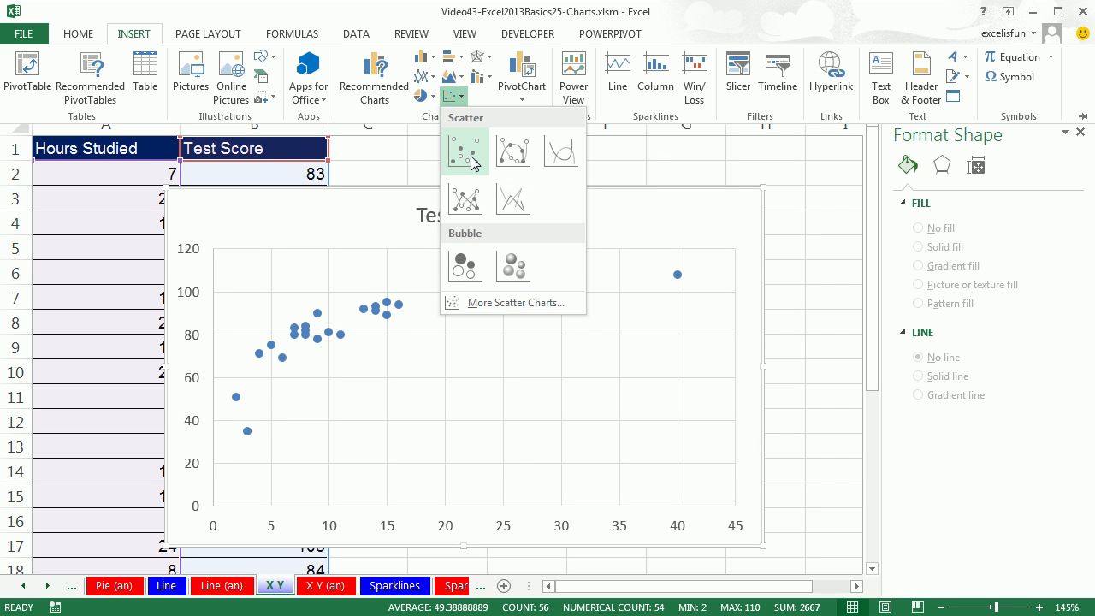
pyautogui.click(470, 163)
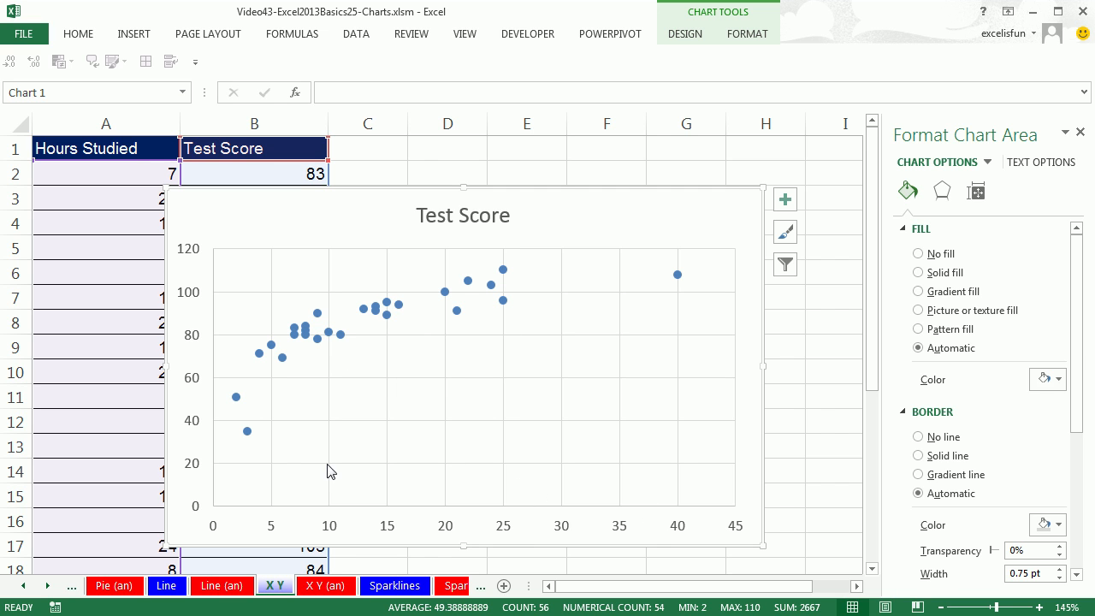
# - Add axis titles to the scatter chart and link the horizontal one to cell A1 (Hours Studied)
pyautogui.click(786, 202)
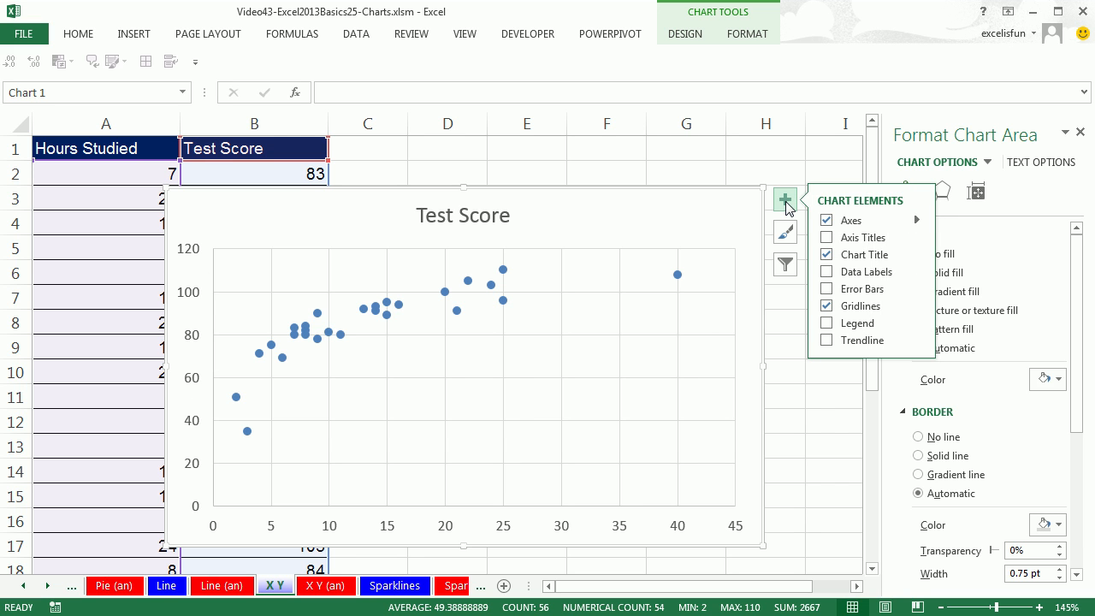
pyautogui.click(827, 239)
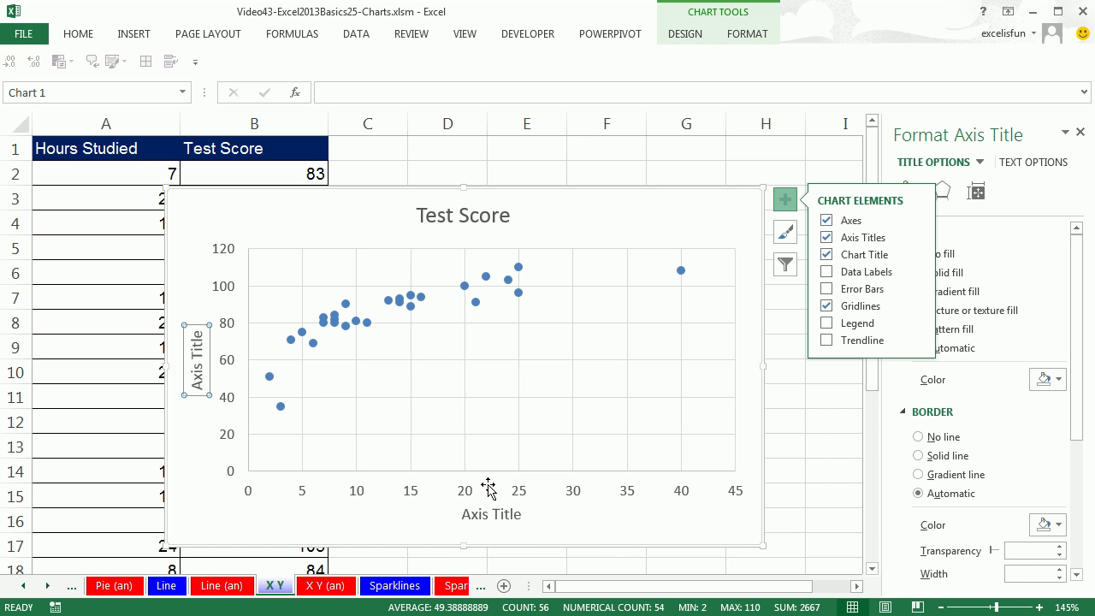
pyautogui.click(480, 518)
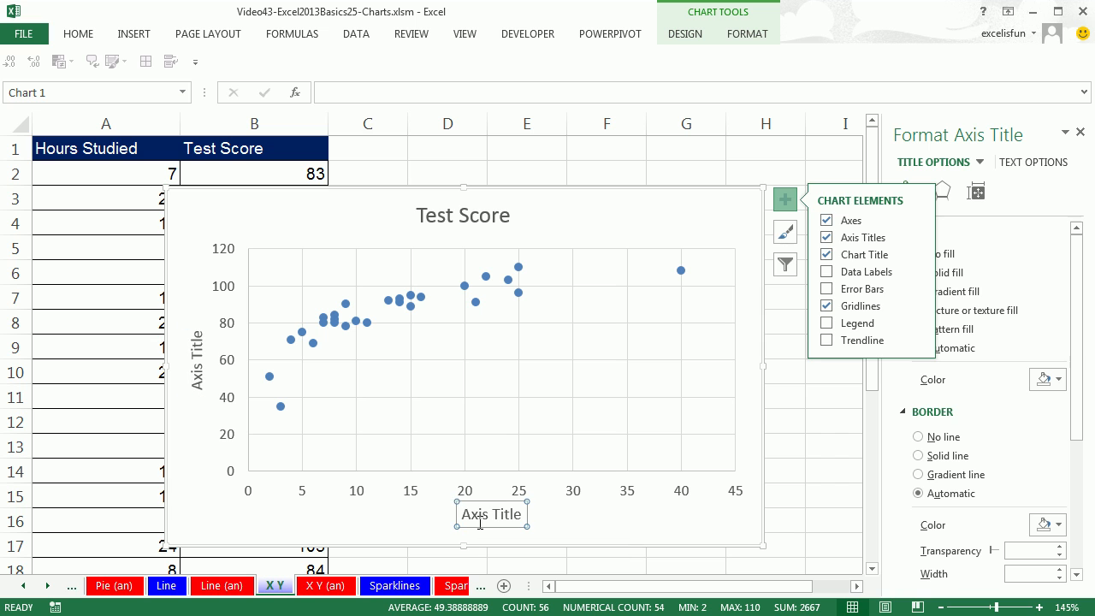
pyautogui.click(344, 95)
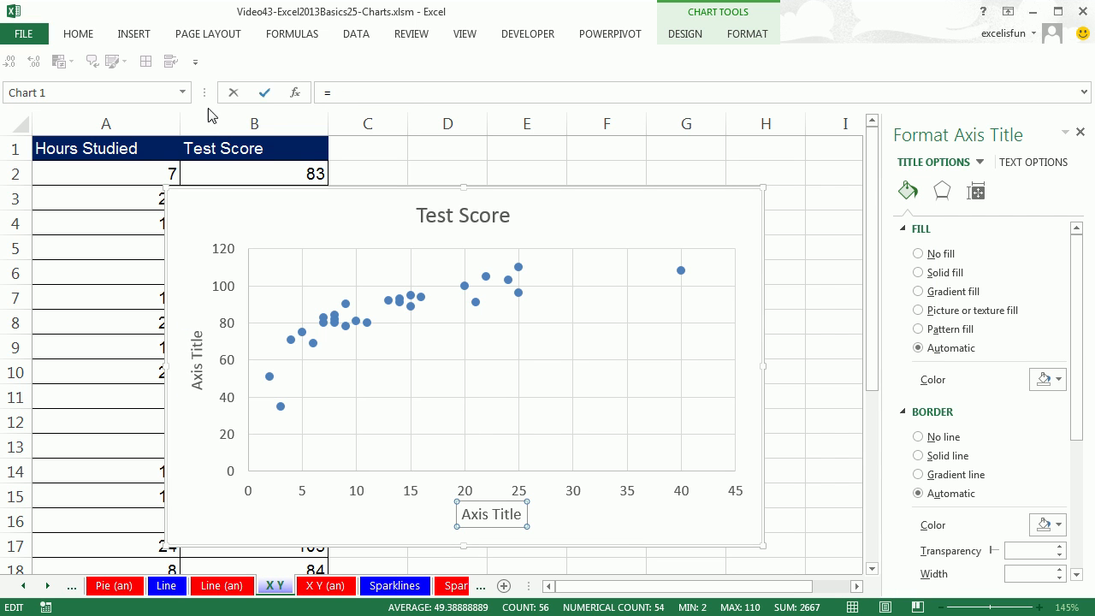
pyautogui.click(122, 150)
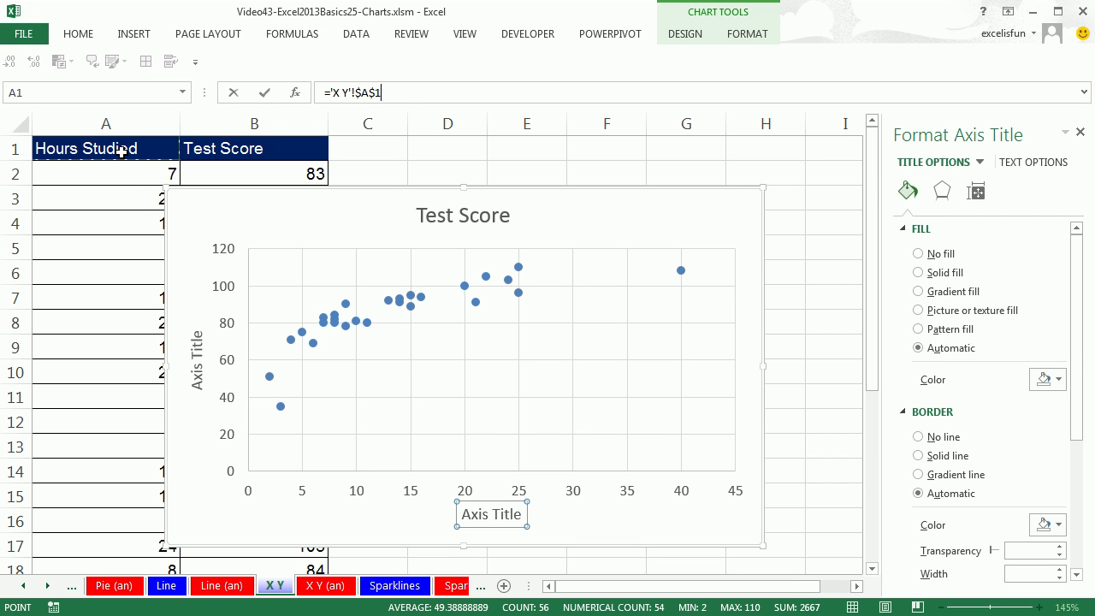
pyautogui.press('Return')
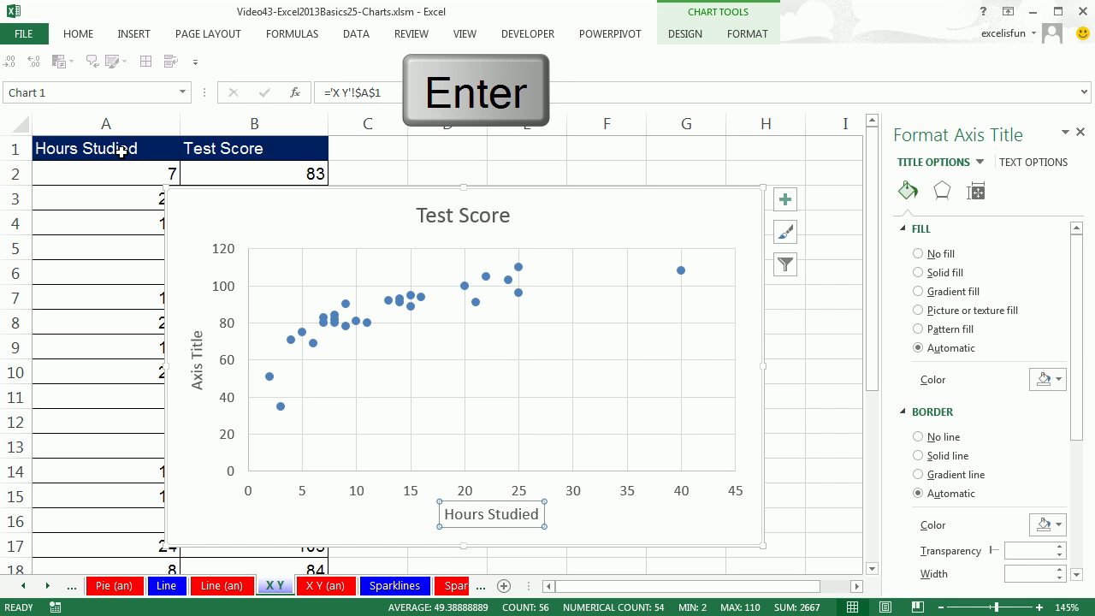
# - Link the scatter chart's vertical axis title to cell B1 (Test Score)
pyautogui.click(195, 376)
pyautogui.click(373, 94)
pyautogui.click(263, 152)
pyautogui.press('Return')
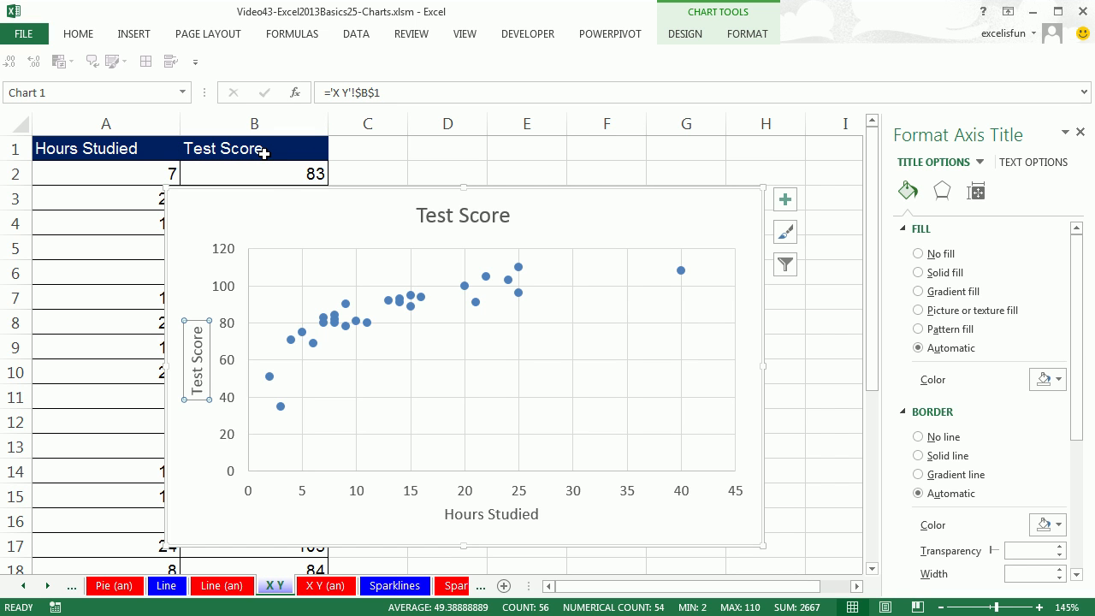
# - Change the scatter chart's title to "Relationship Between Hours Studied and Test Score?"
pyautogui.click(709, 523)
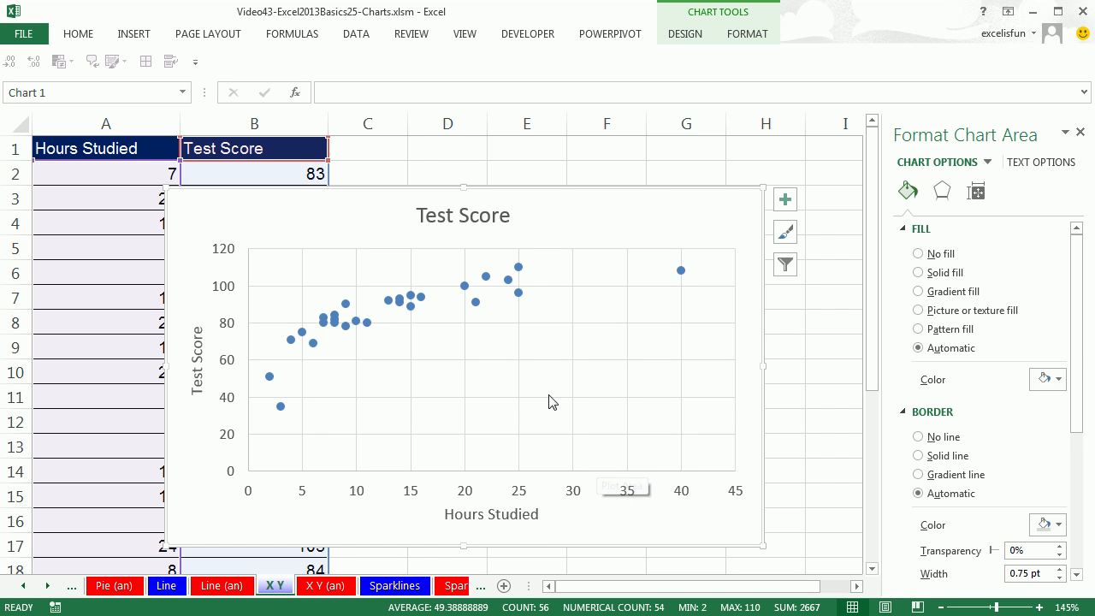
pyautogui.click(481, 221)
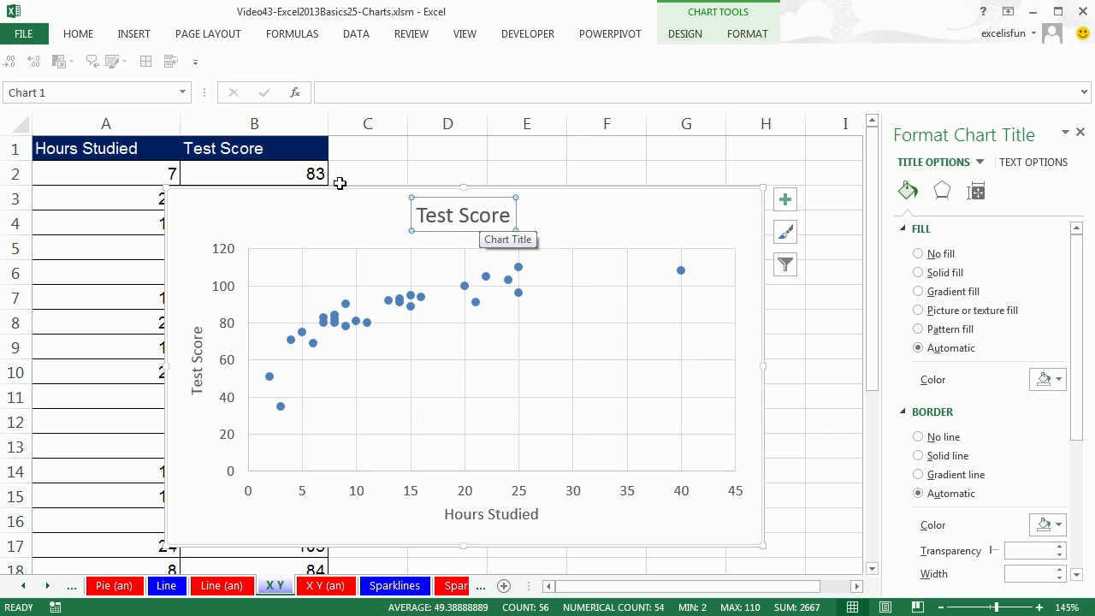
pyautogui.click(348, 93)
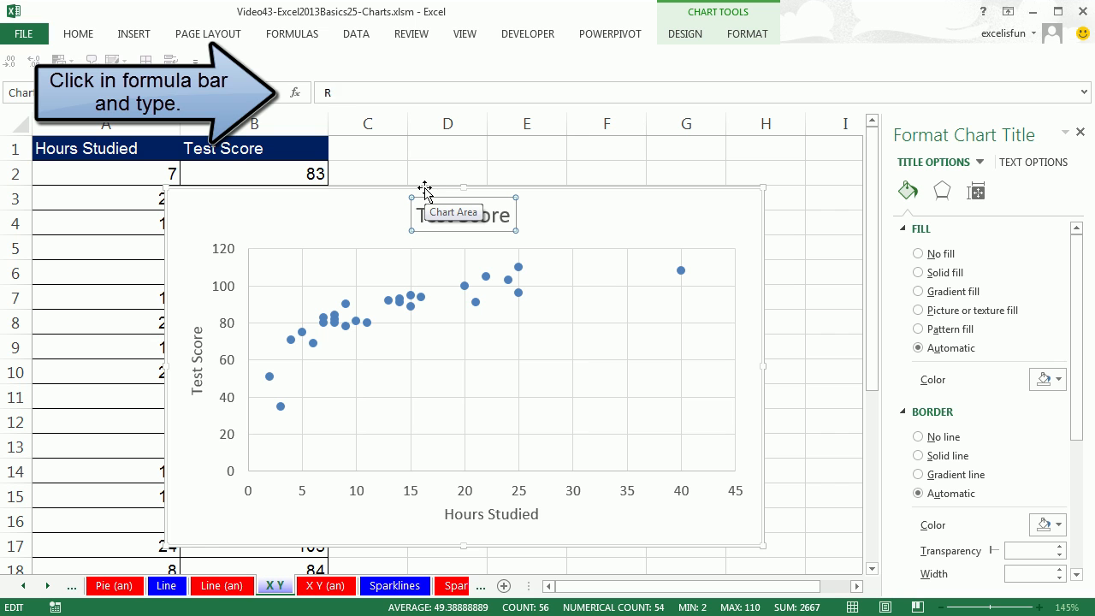
pyautogui.write('Relat')
pyautogui.write('ionship Between Hours Studied and Test Score?')
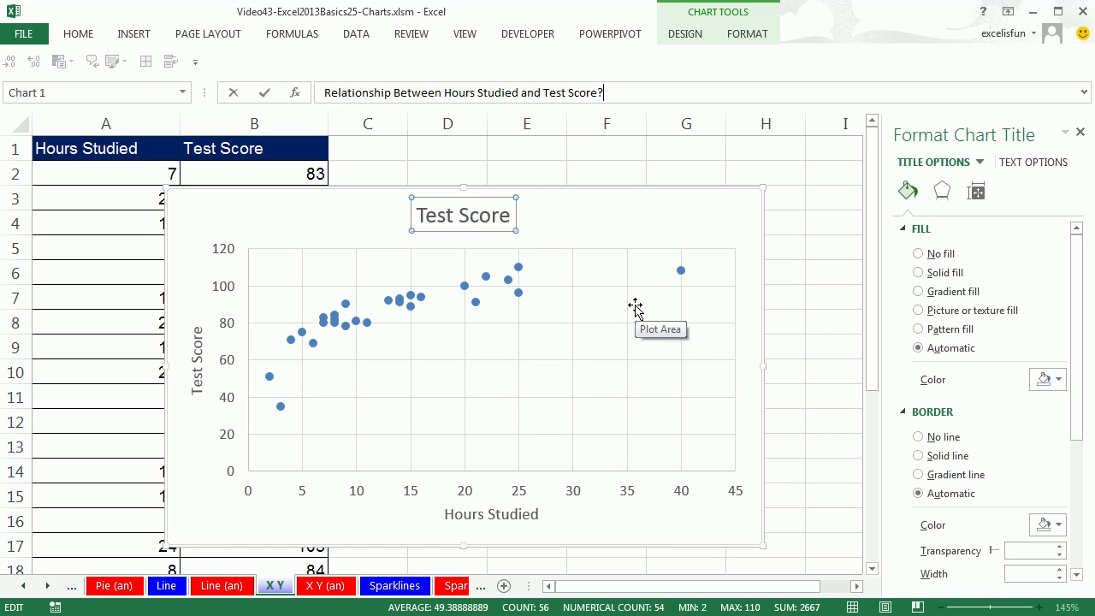
pyautogui.press('Return')
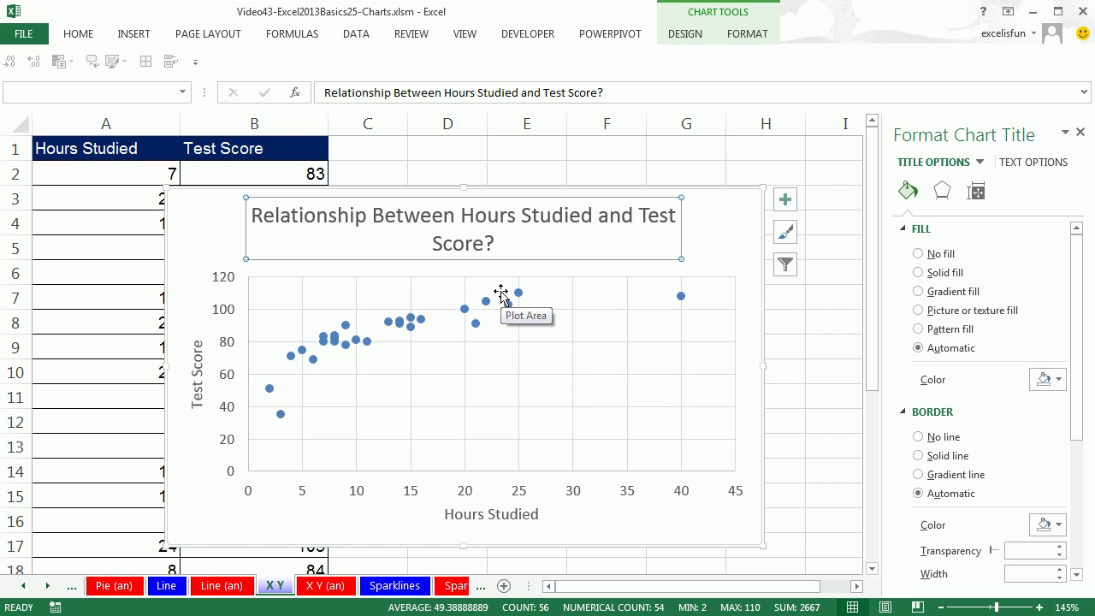
# - Add a trendline to the scatter chart's Test Score series
pyautogui.rightClick(411, 334)
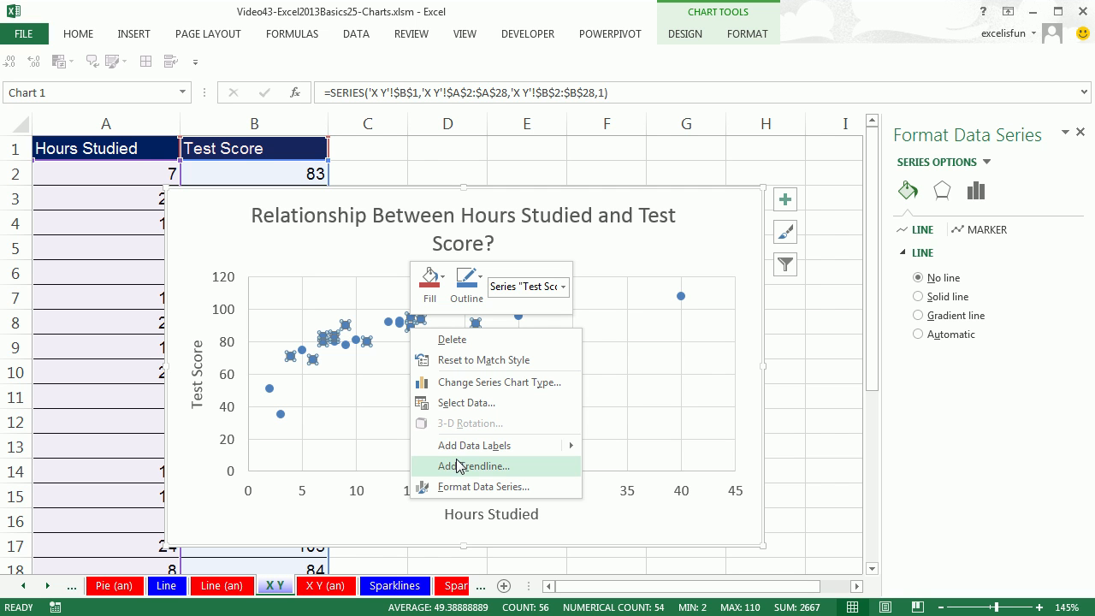
pyautogui.click(791, 203)
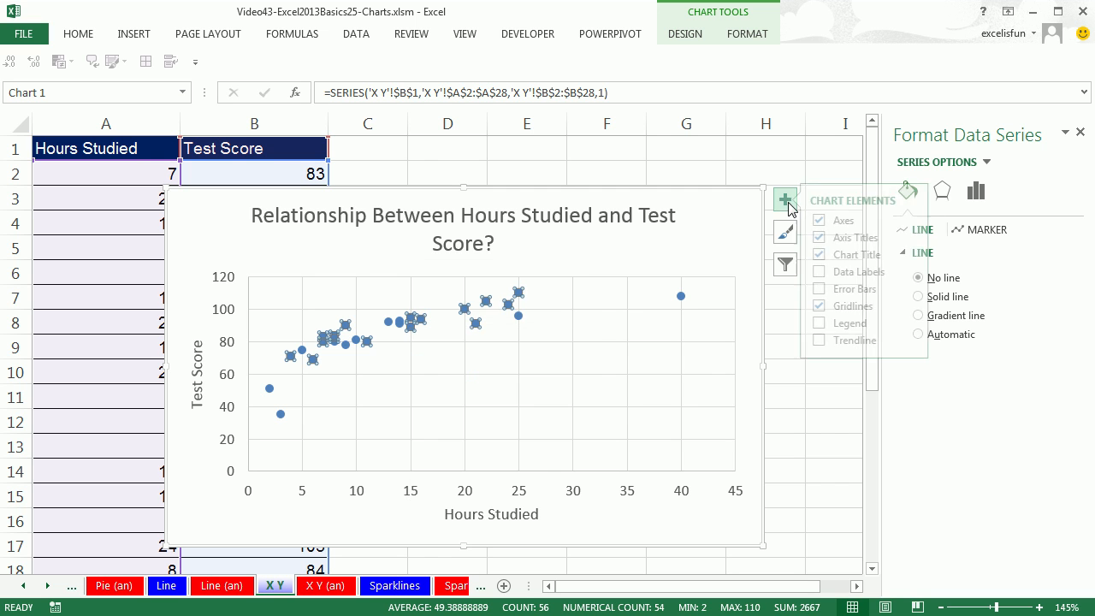
pyautogui.click(827, 341)
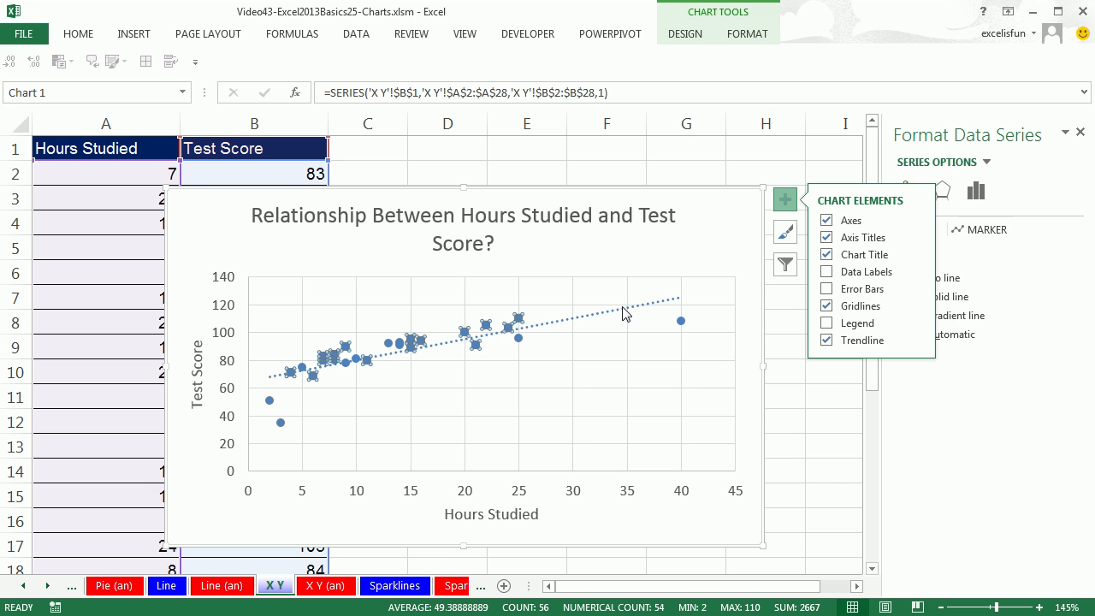
# - Display the trendline's equation and R-squared value on the chart, and move their label above the plot area
pyautogui.click(626, 309)
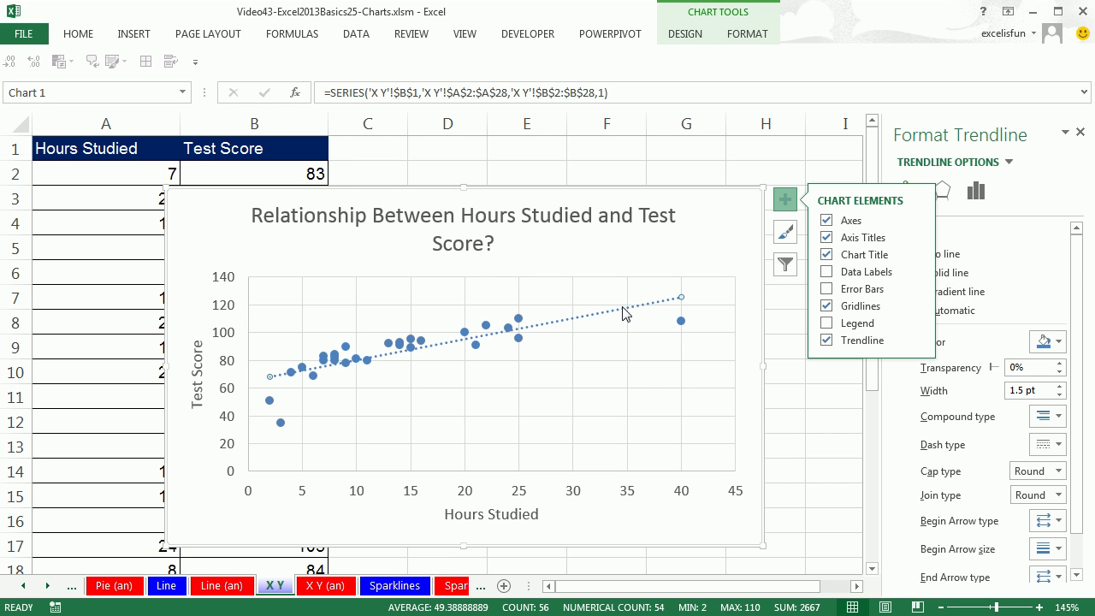
pyautogui.click(785, 199)
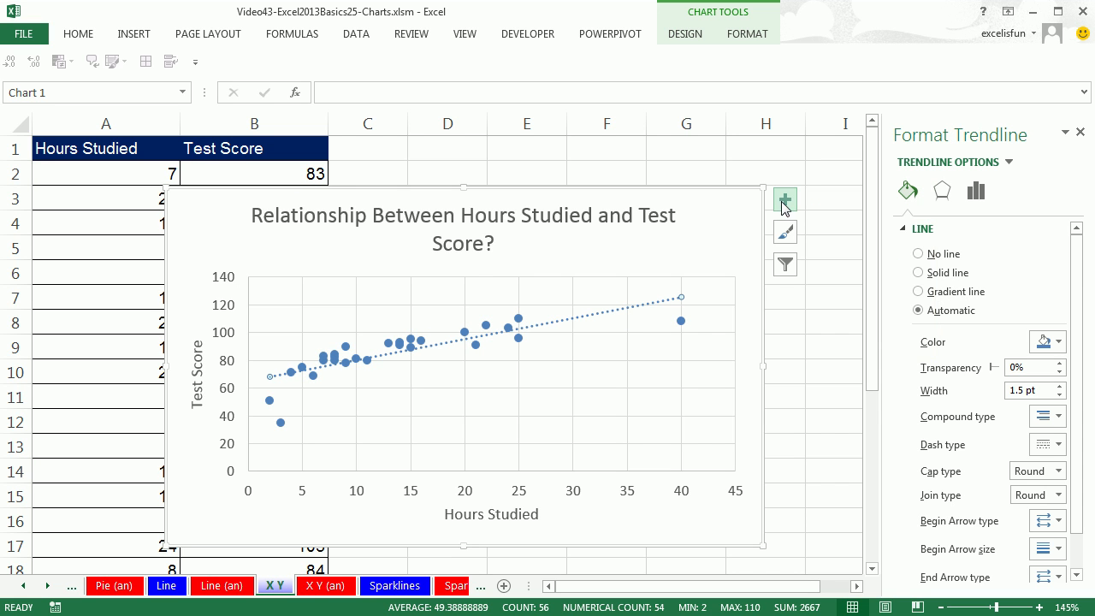
pyautogui.click(979, 195)
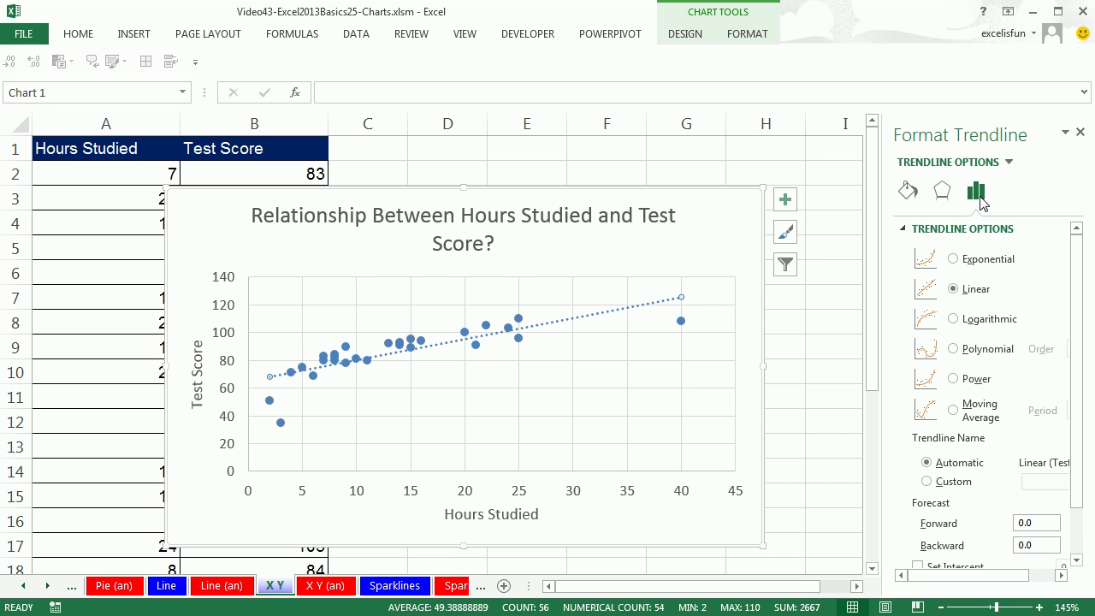
pyautogui.click(1076, 561)
pyautogui.click(1076, 561)
pyautogui.click(1077, 562)
pyautogui.click(1077, 561)
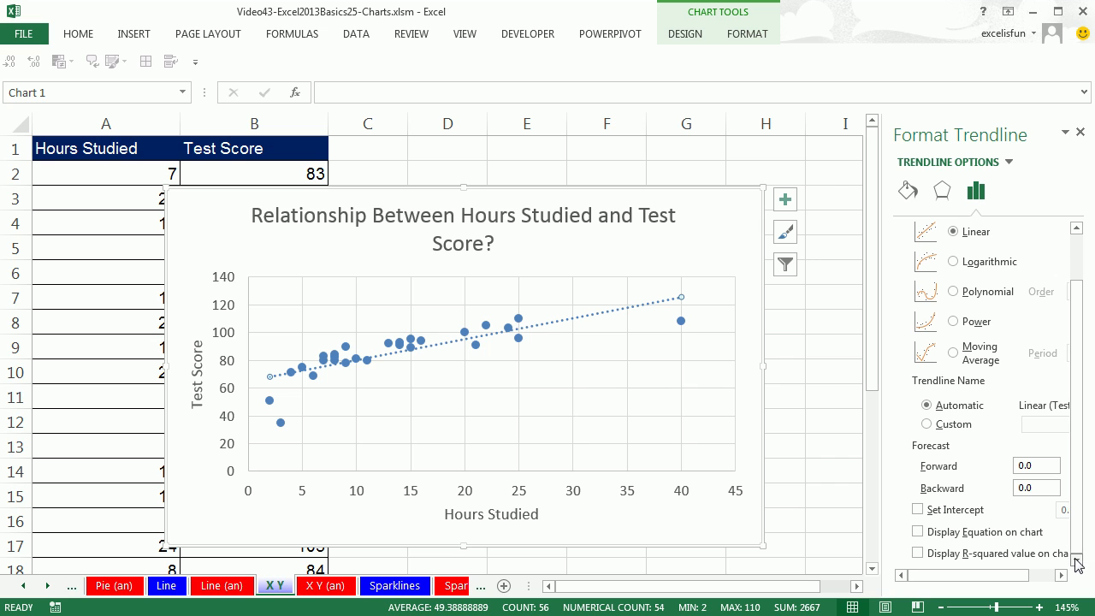
pyautogui.click(919, 535)
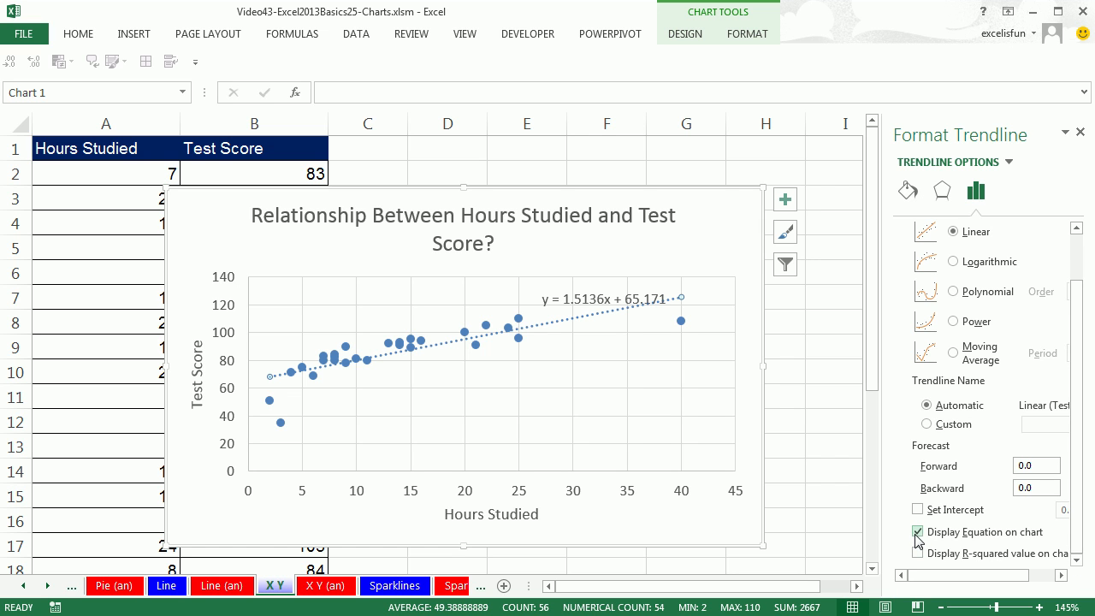
pyautogui.click(918, 554)
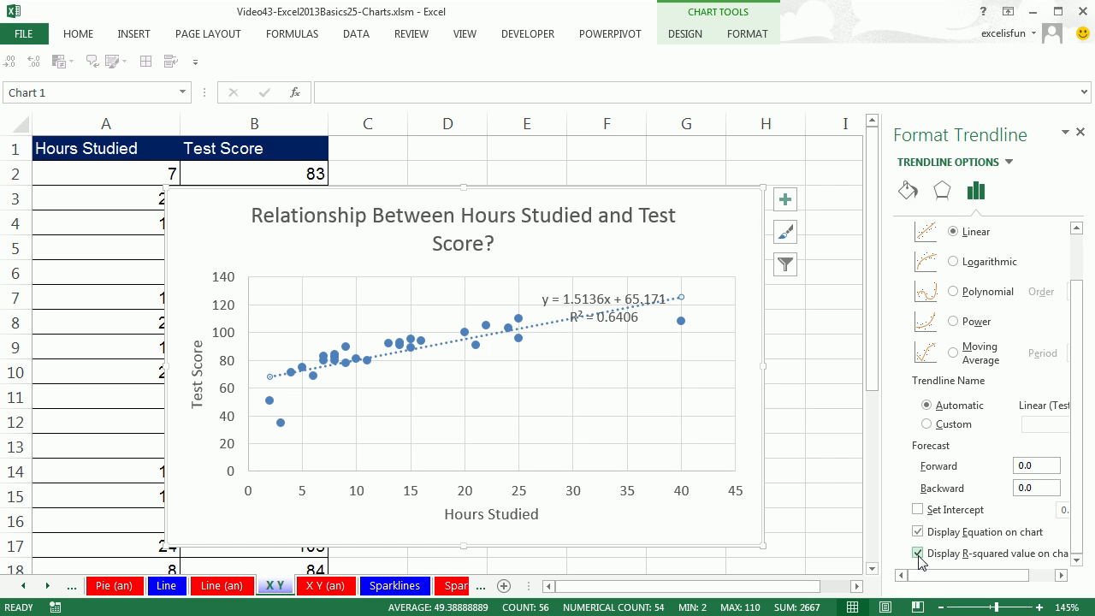
pyautogui.moveTo(602, 291); pyautogui.dragTo(663, 247)
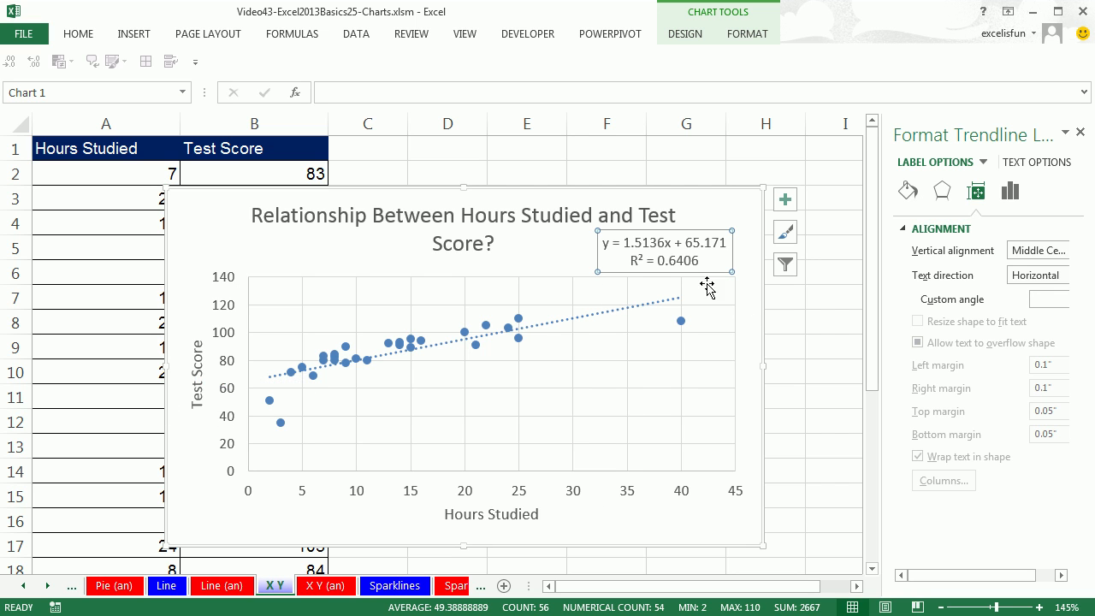
# - Shrink the scatter chart so it sits beside the data columns, and move the trendline equation label clear of the title
pyautogui.click(208, 220)
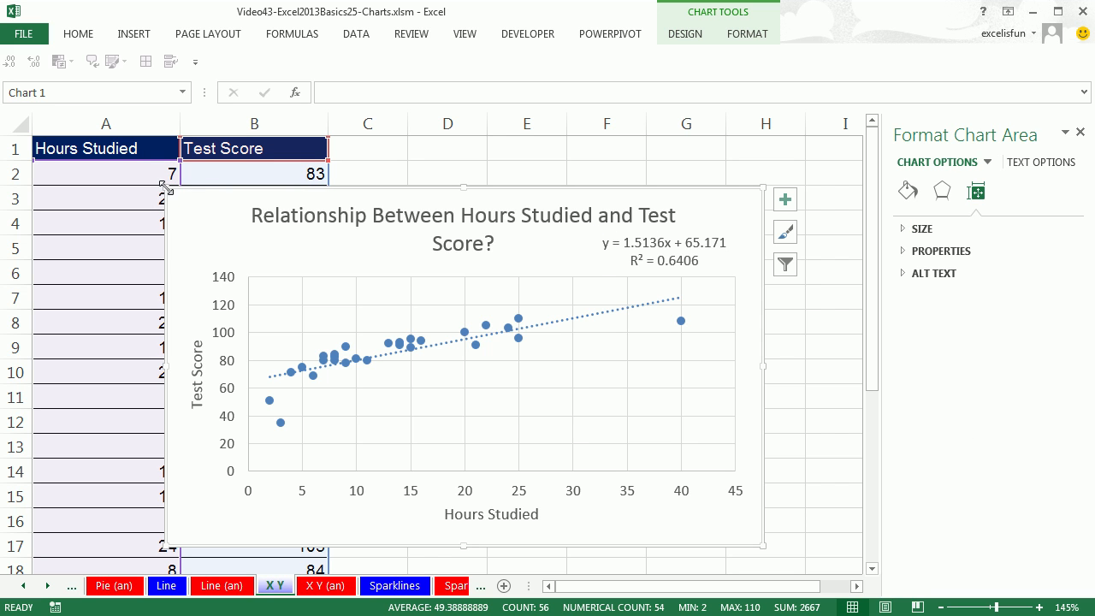
pyautogui.moveTo(167, 187); pyautogui.dragTo(384, 166)
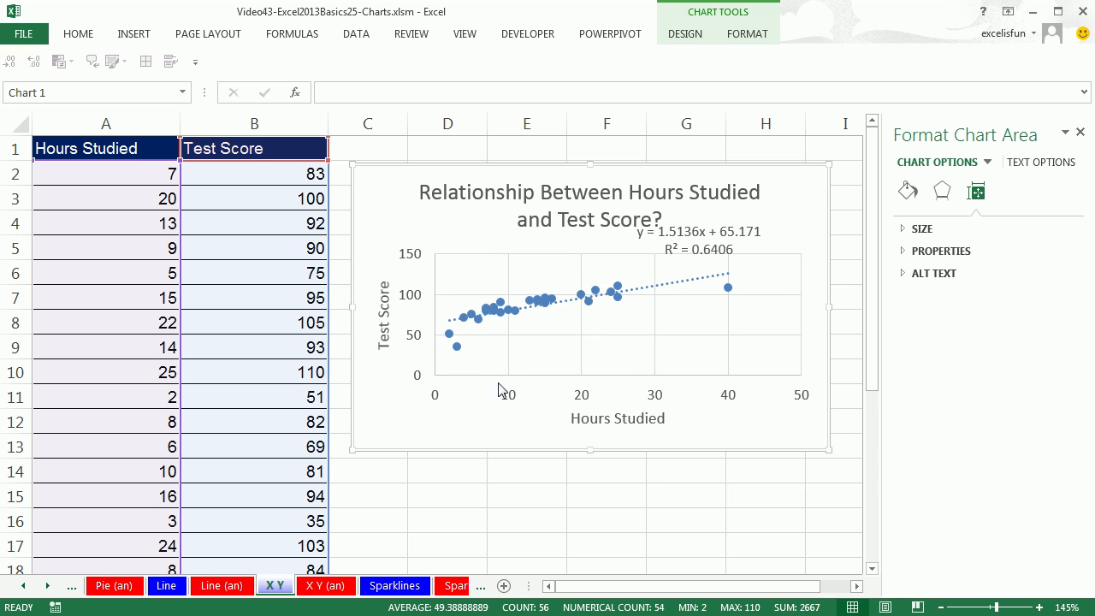
pyautogui.click(541, 477)
pyautogui.click(697, 237)
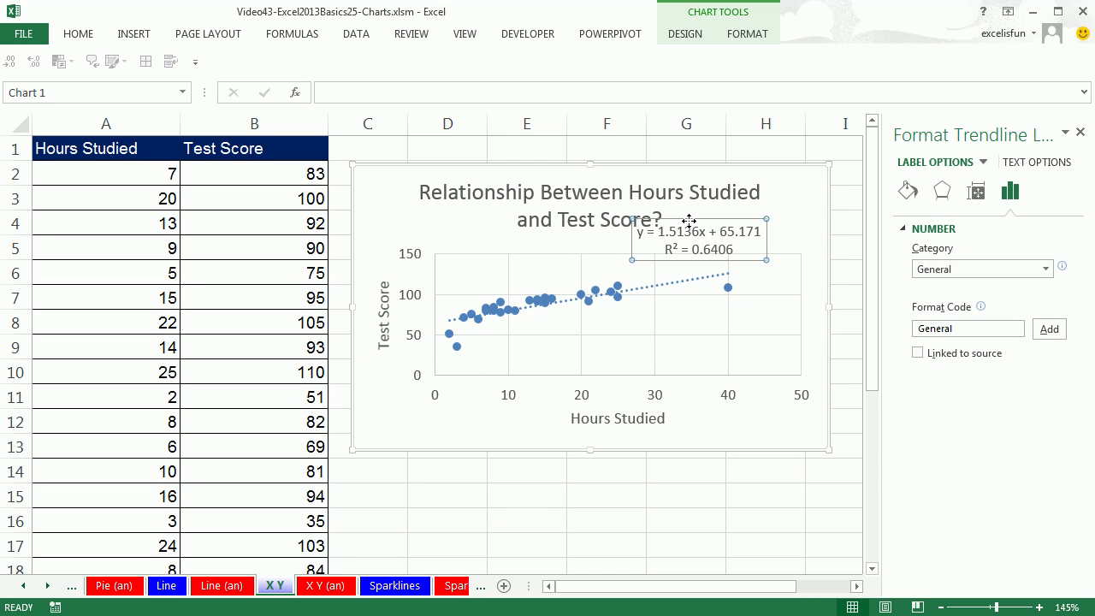
pyautogui.moveTo(721, 208); pyautogui.dragTo(733, 208)
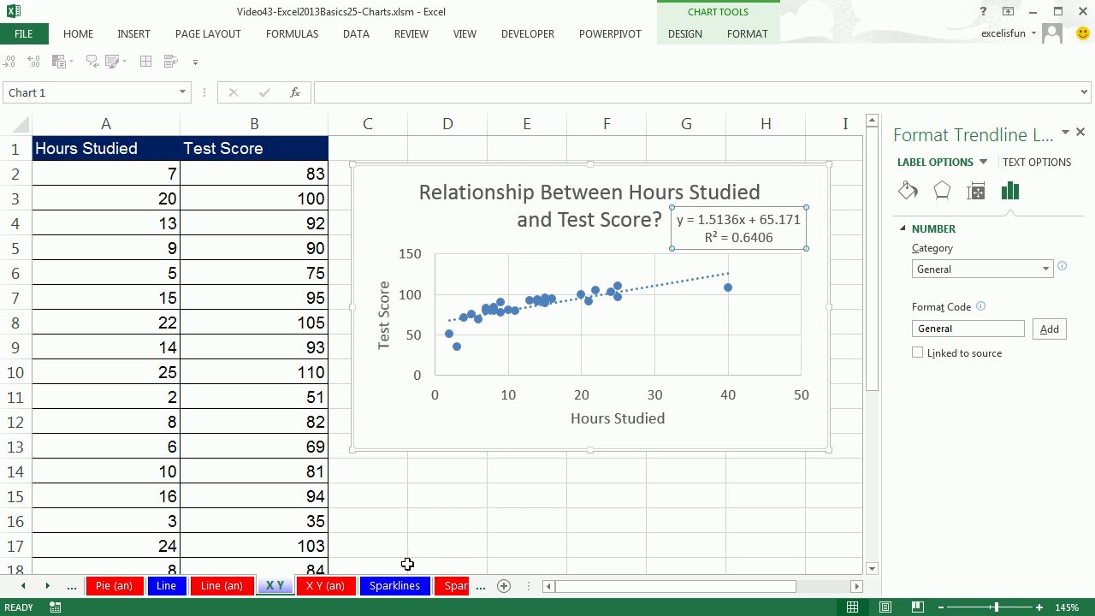
# - Switch to the Sparklines sheet and examine the Test 1 to Test 3 score columns and the empty row 4 cells above them
pyautogui.click(48, 586)
pyautogui.click(48, 587)
pyautogui.click(48, 586)
pyautogui.click(48, 586)
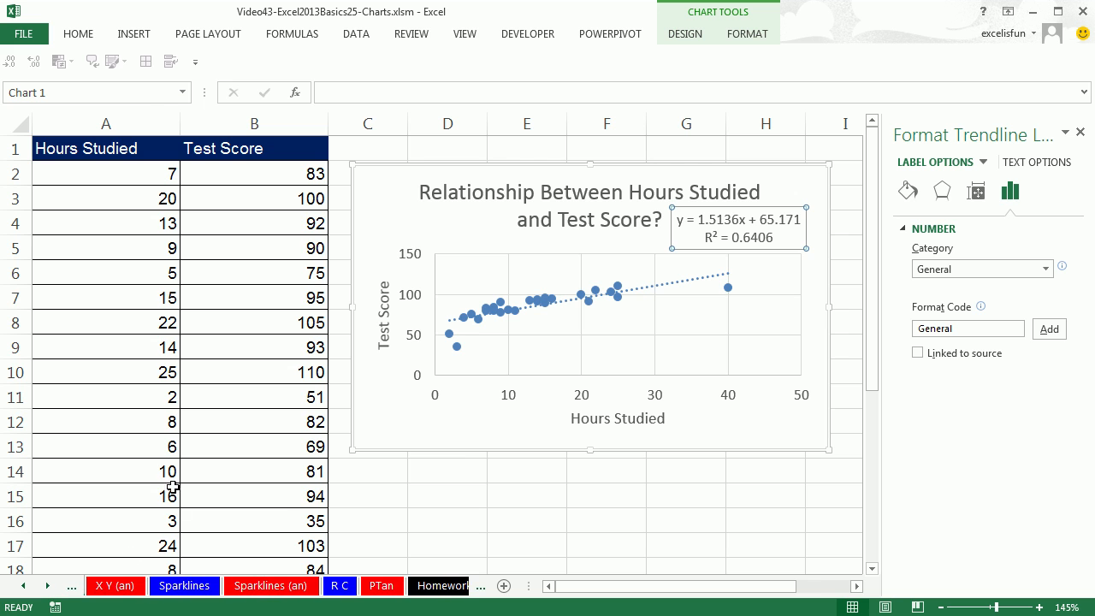
pyautogui.click(184, 587)
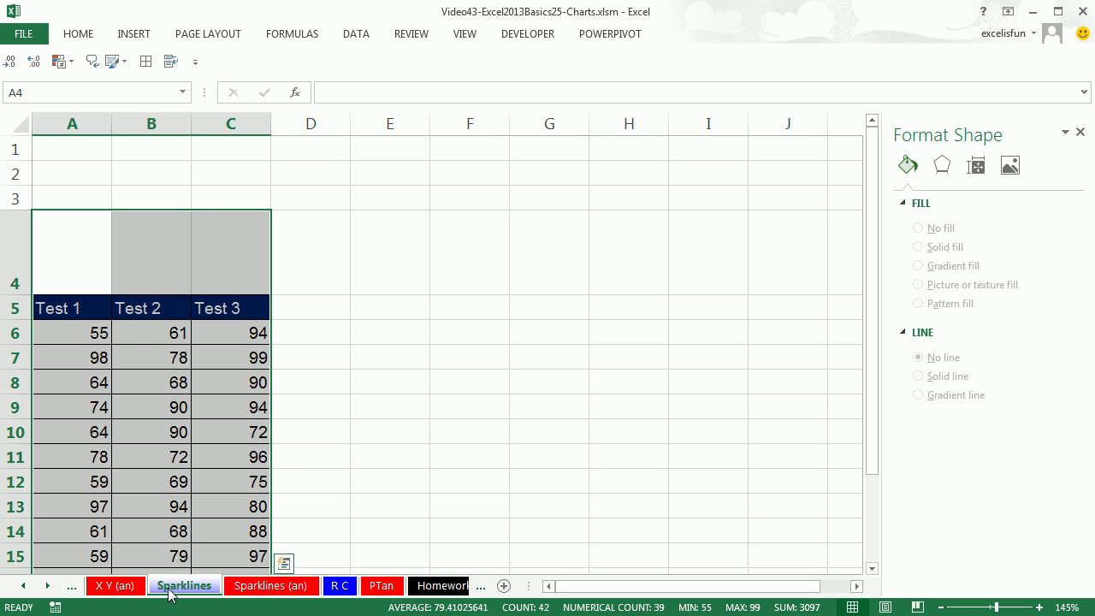
pyautogui.click(208, 380)
pyautogui.scroll(-1, 217, 382)
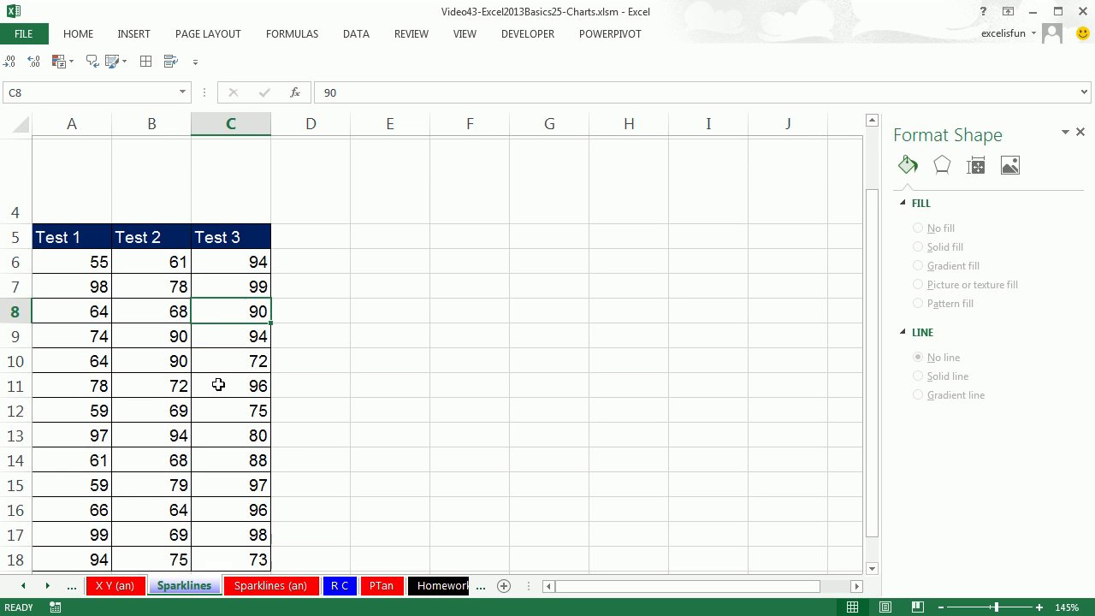
pyautogui.click(92, 189)
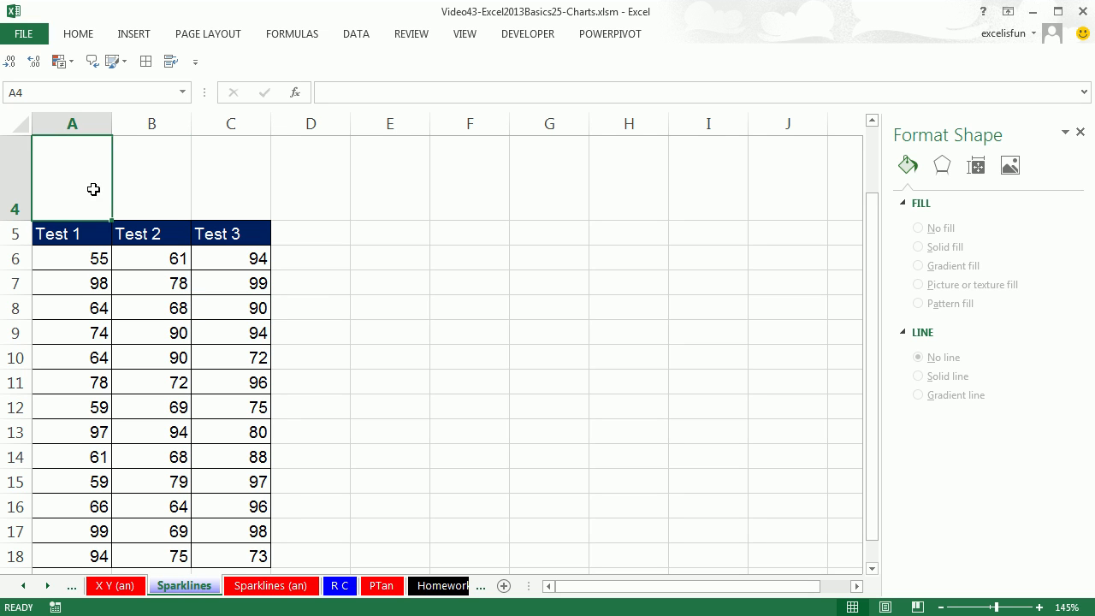
pyautogui.click(144, 201)
pyautogui.click(228, 194)
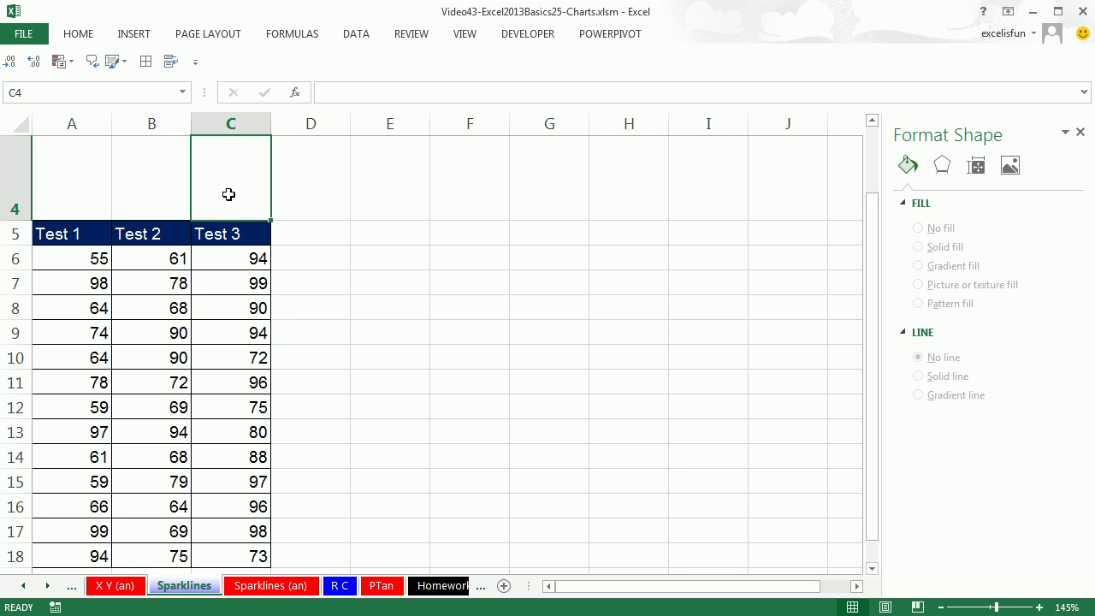
pyautogui.click(81, 185)
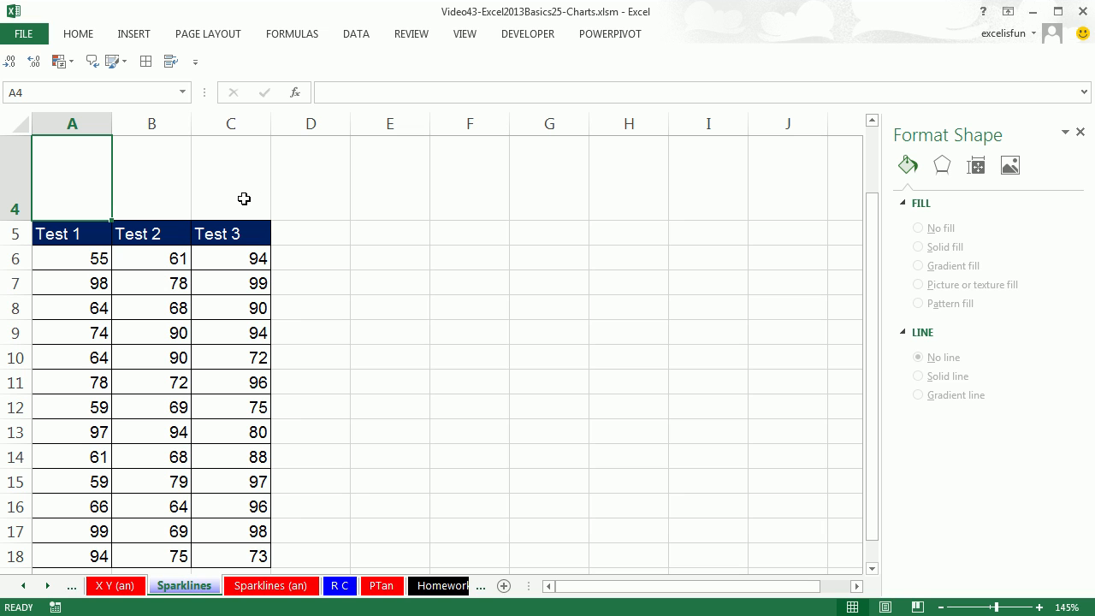
# - Insert Column sparklines in A4:C4 using the test scores in A6:C18 as the data range
pyautogui.moveTo(69, 174); pyautogui.dragTo(239, 178)
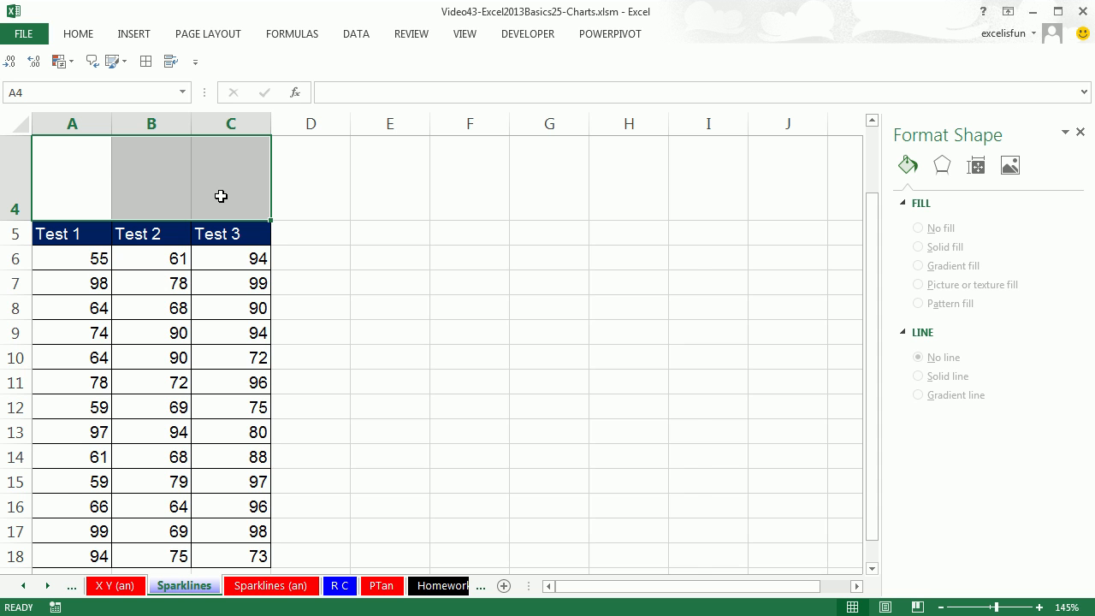
pyautogui.scroll(-2, 221, 196)
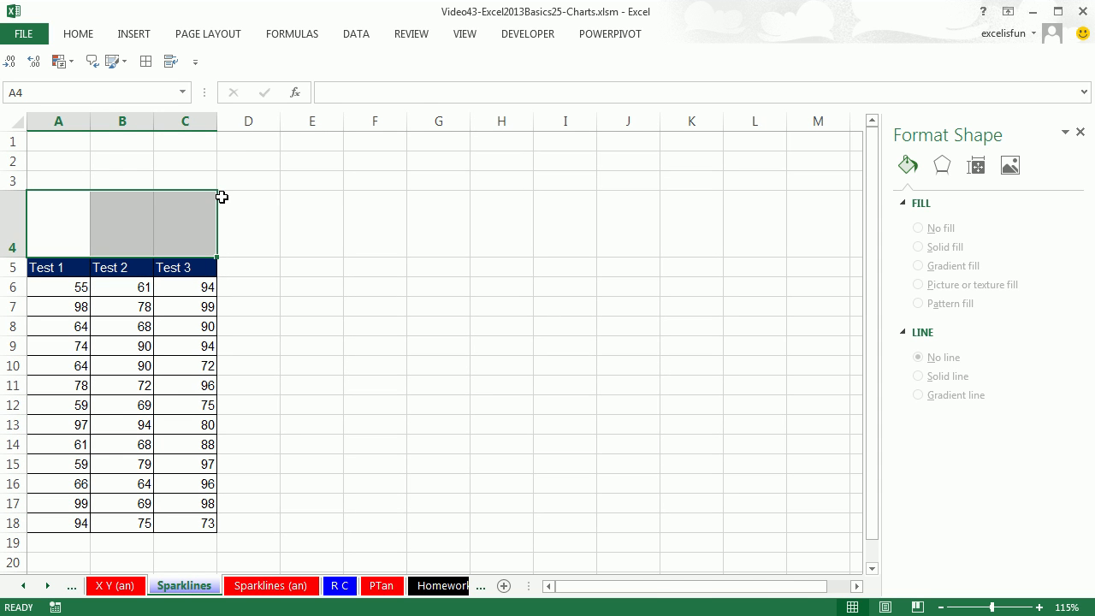
pyautogui.click(145, 34)
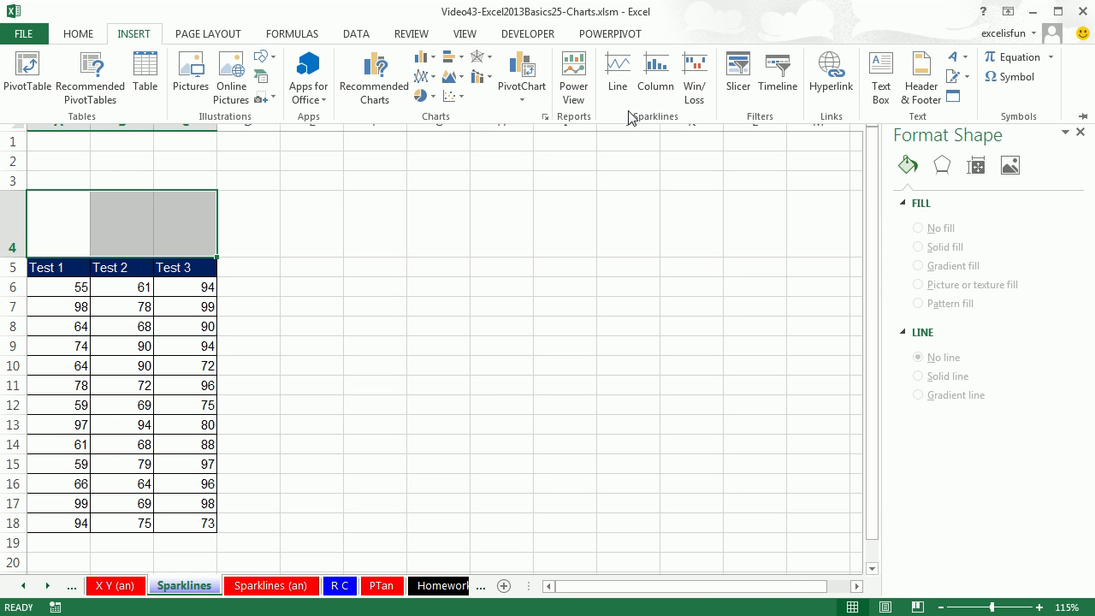
pyautogui.click(663, 72)
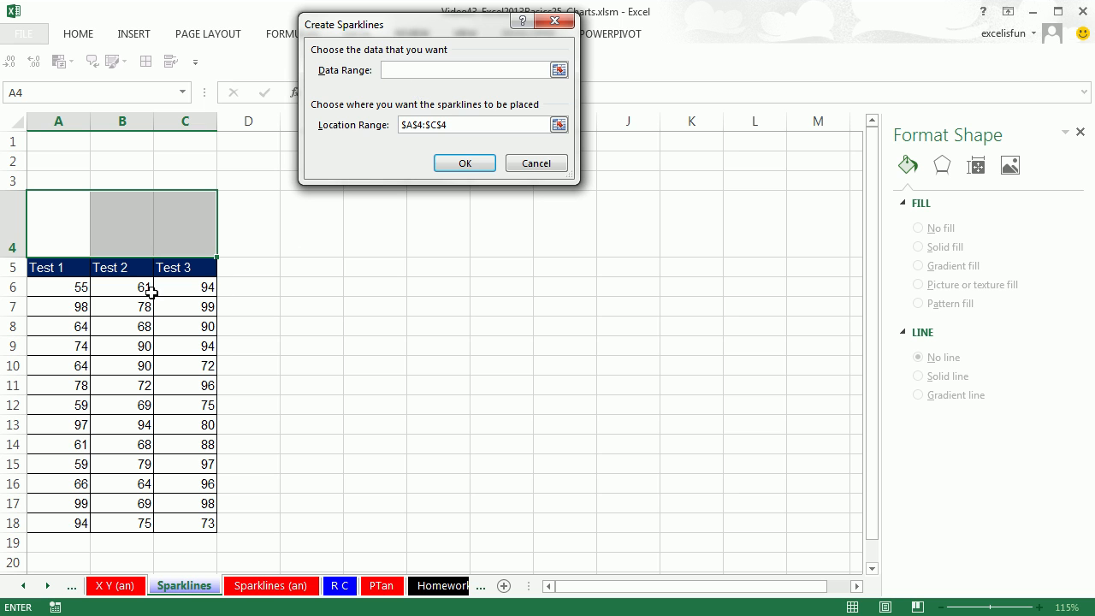
pyautogui.moveTo(54, 288); pyautogui.dragTo(195, 520)
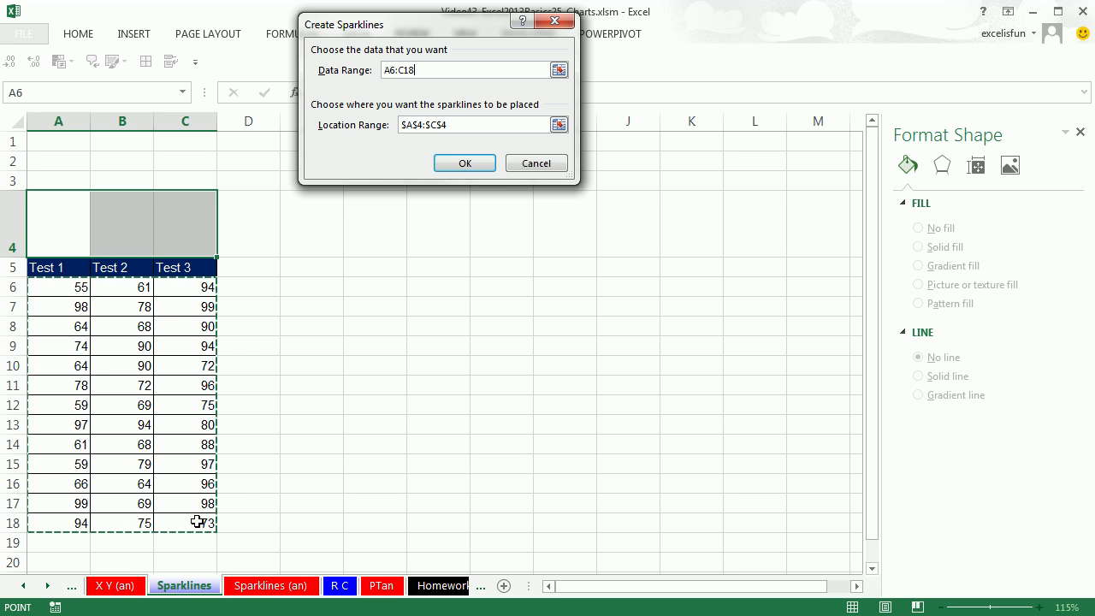
pyautogui.click(462, 166)
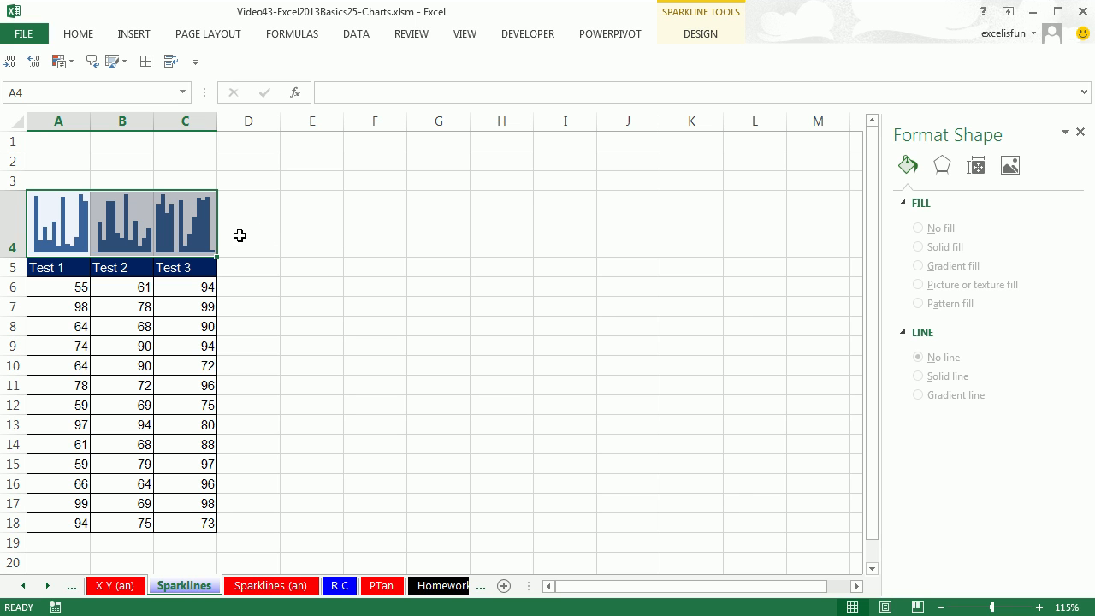
# - Set the A4:C4 sparklines' vertical axis minimum and maximum to the same value for all sparklines
pyautogui.click(706, 36)
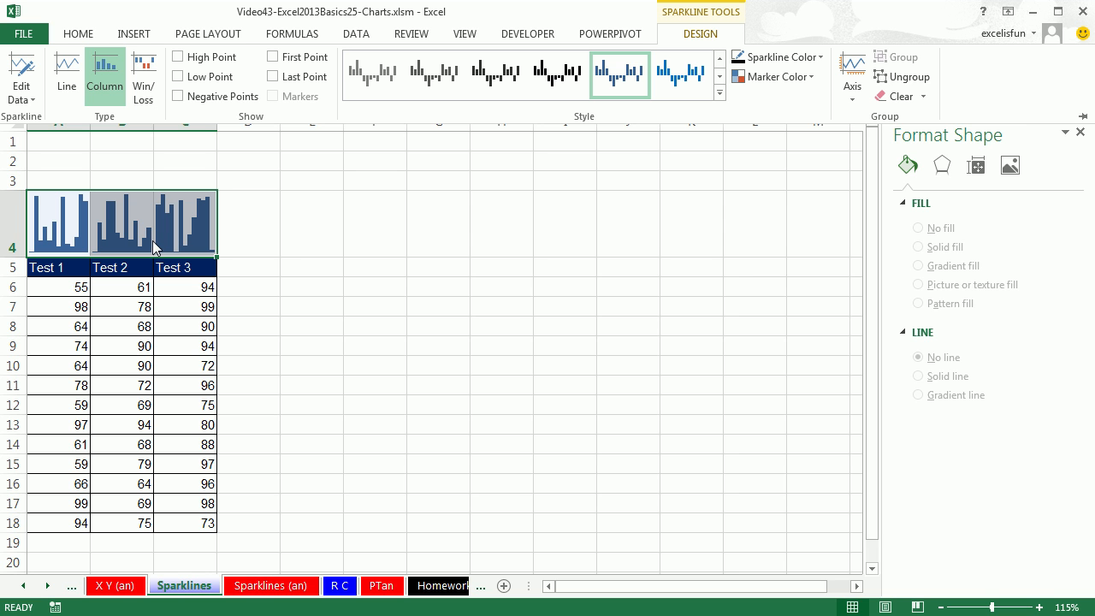
pyautogui.click(852, 100)
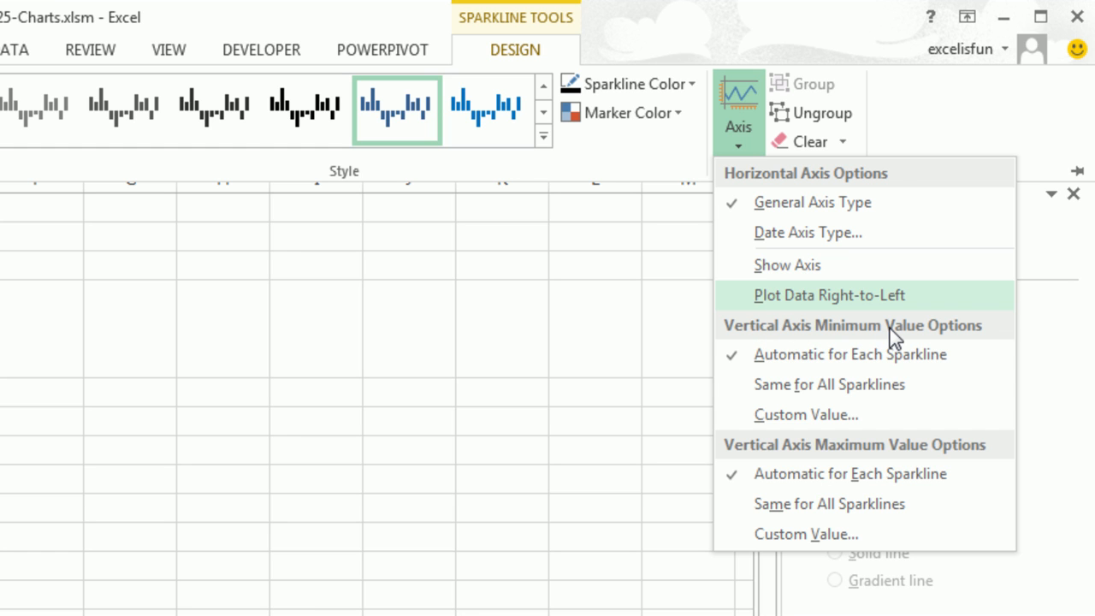
pyautogui.click(816, 389)
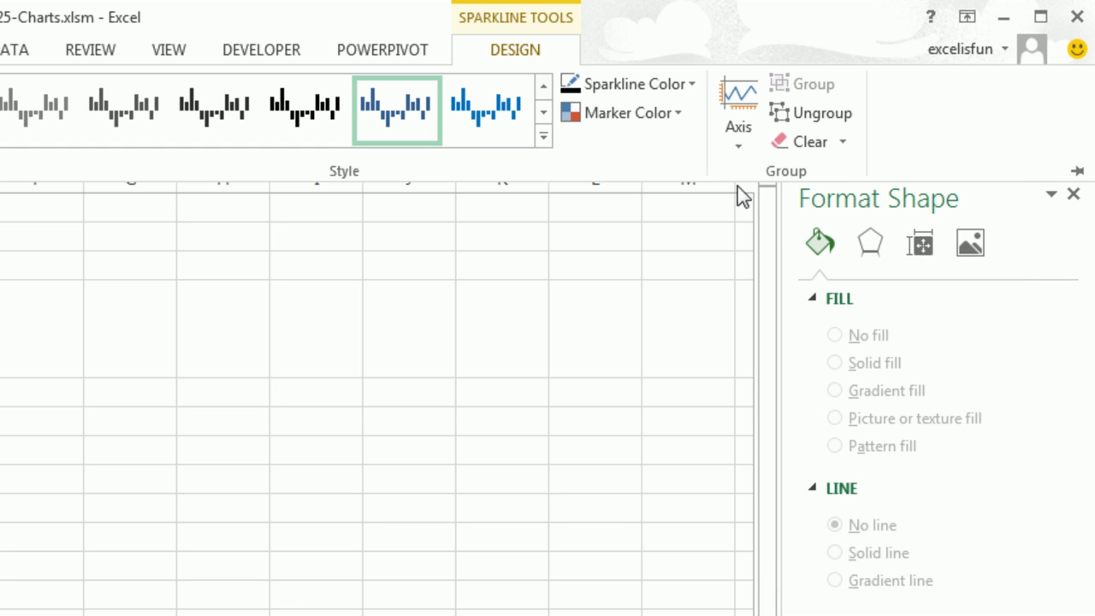
pyautogui.click(735, 150)
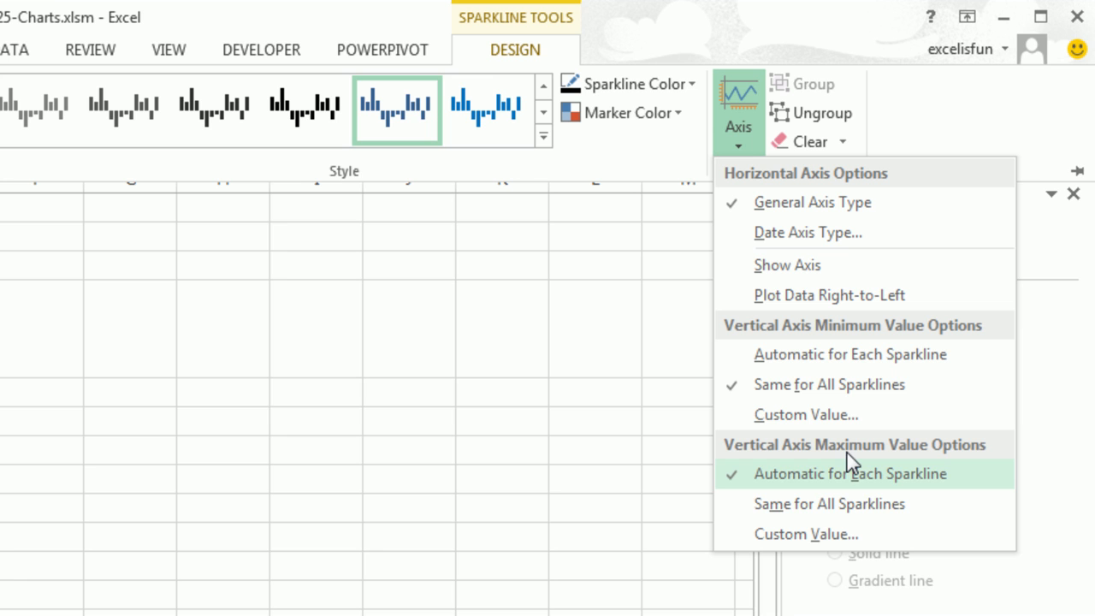
pyautogui.click(821, 502)
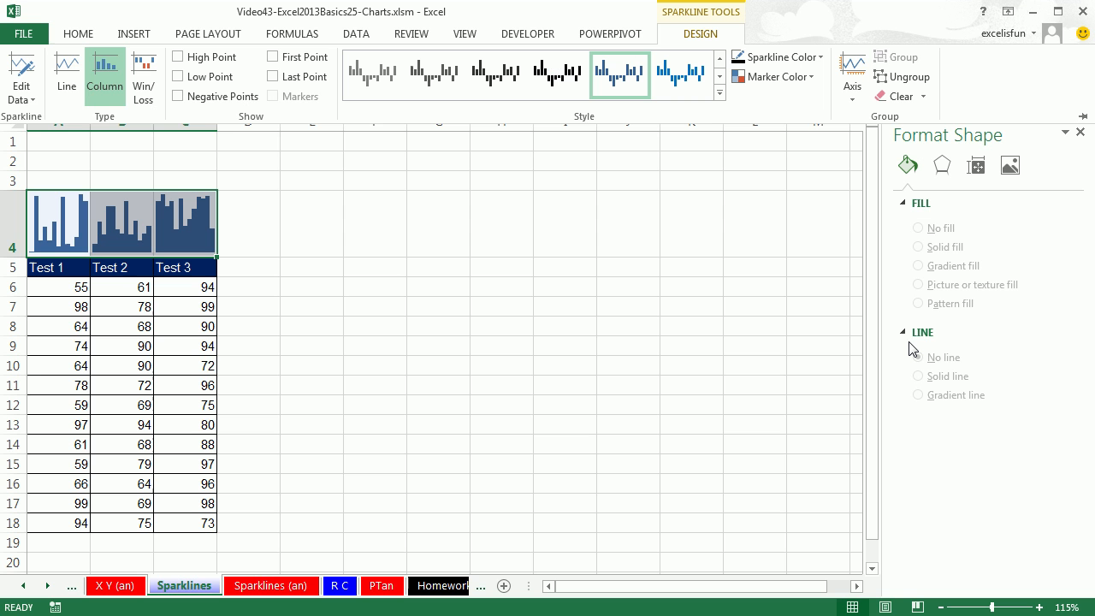
pyautogui.hotkey('ctrl', 'F1')
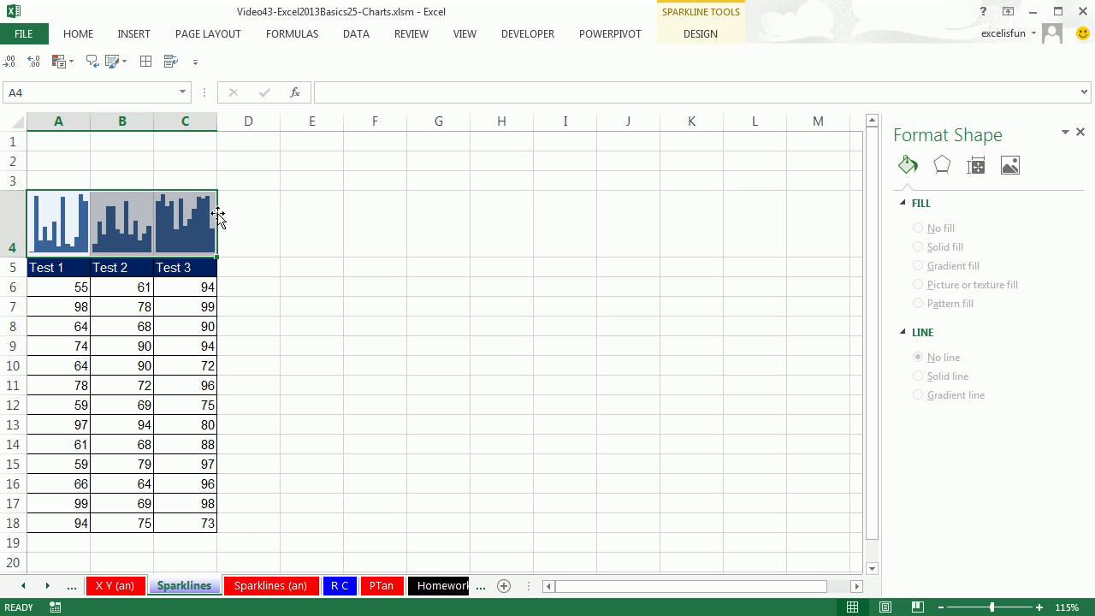
pyautogui.click(269, 287)
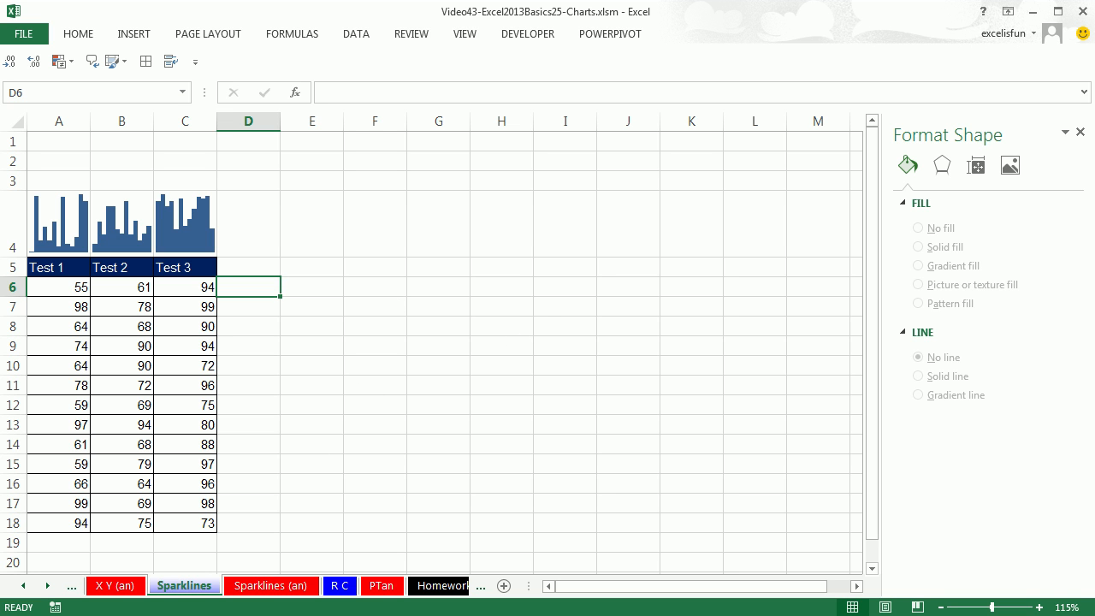
# - Switch to the web browser, go to yahoo.com and open its Finance section
pyautogui.hotkey('alt', 'Tab')
pyautogui.click(266, 54)
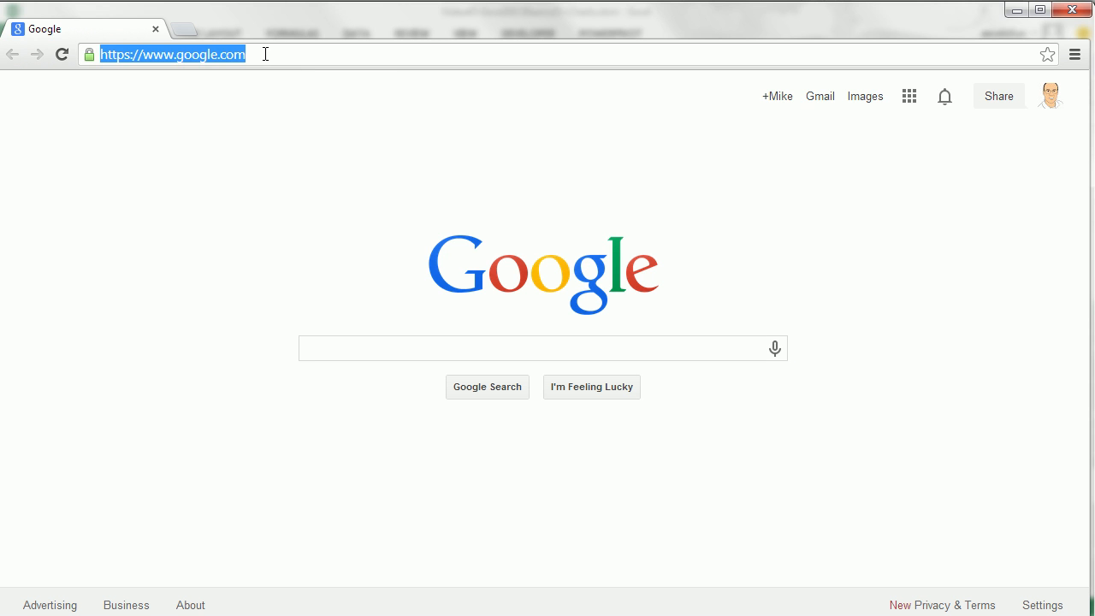
pyautogui.write('yahoo.com')
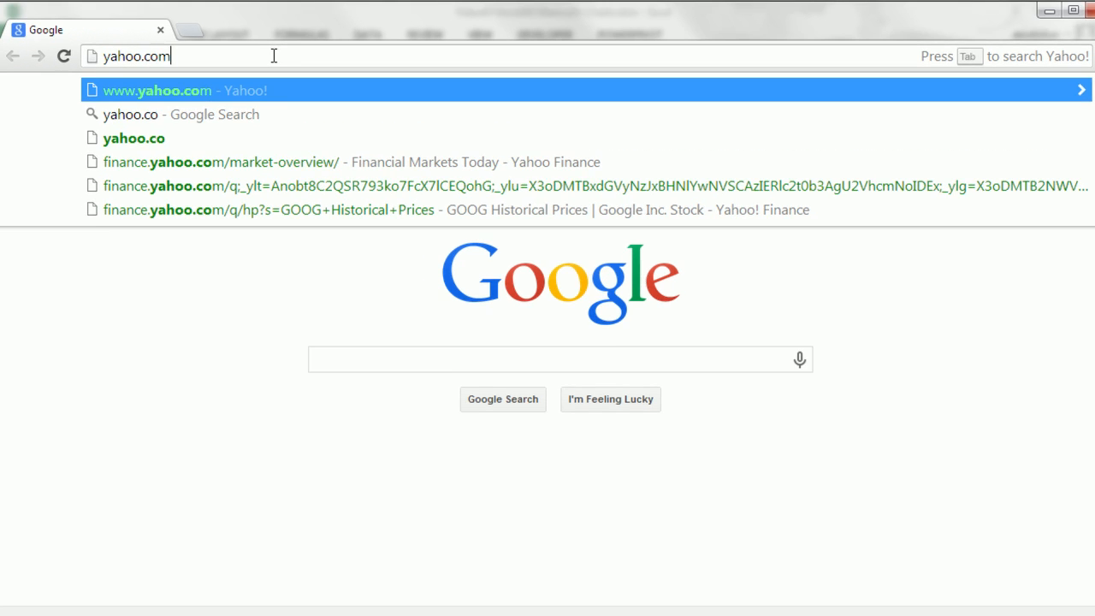
pyautogui.press('Return')
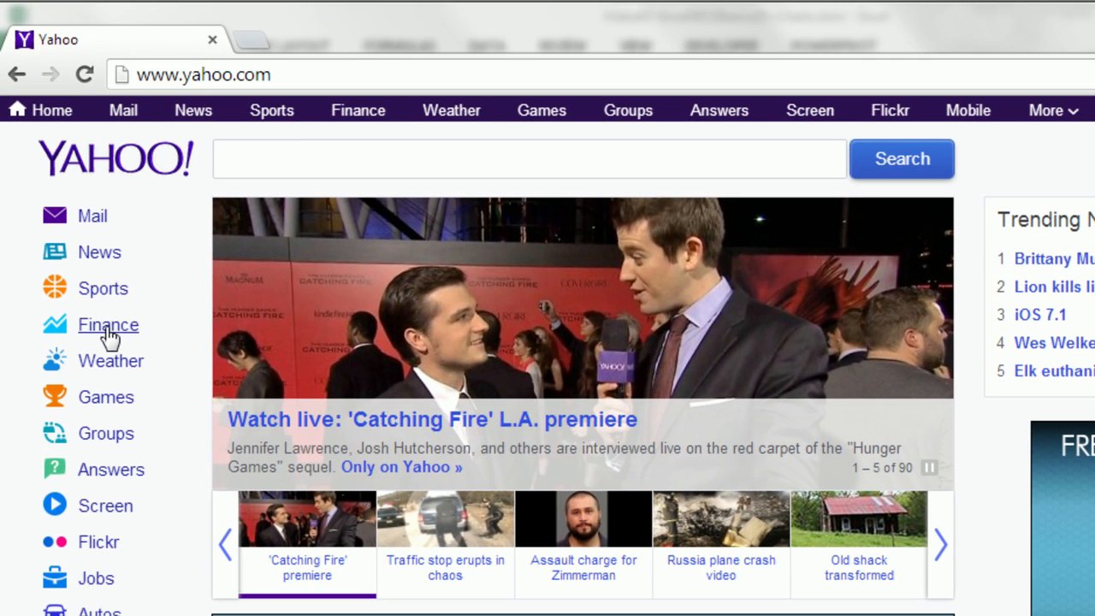
pyautogui.click(108, 332)
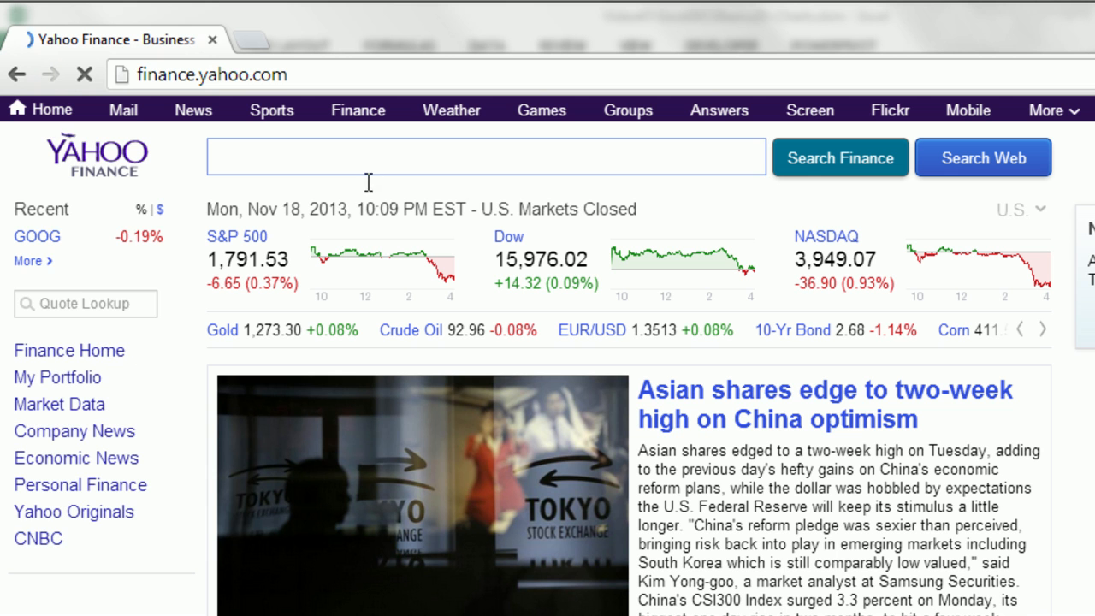
# - Look up the GOOG stock on Yahoo Finance and open its Historical Prices page
pyautogui.write('Goo')
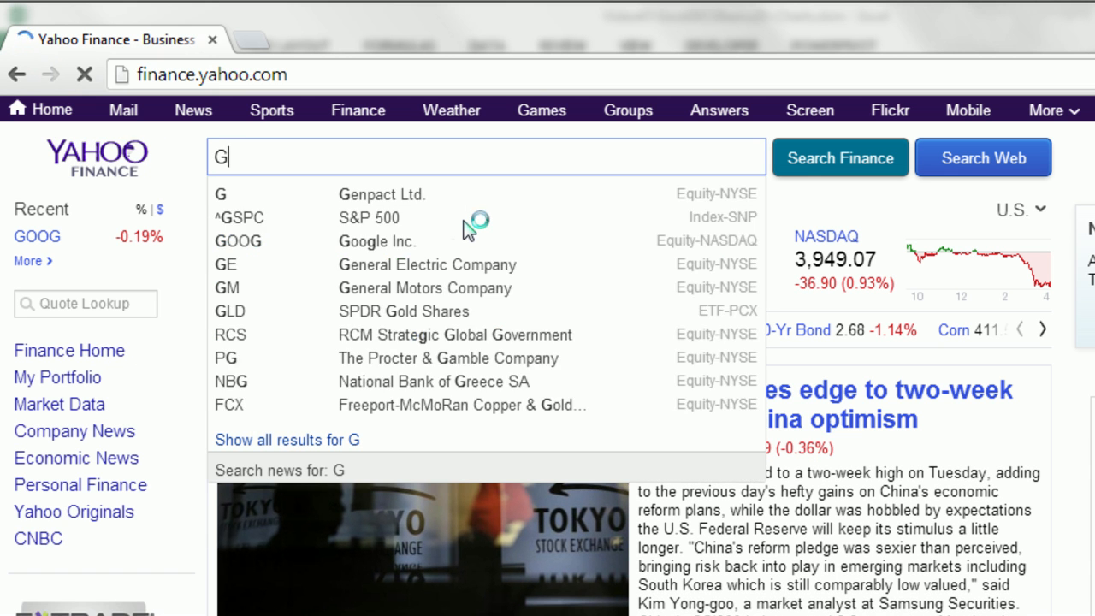
pyautogui.write('g')
pyautogui.press('Return')
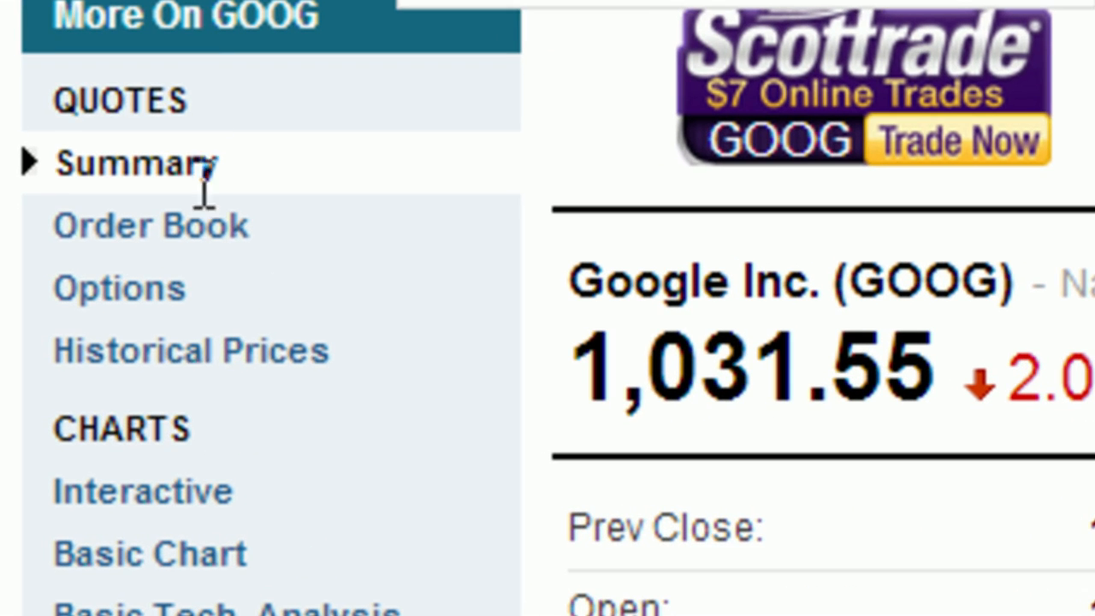
pyautogui.click(175, 368)
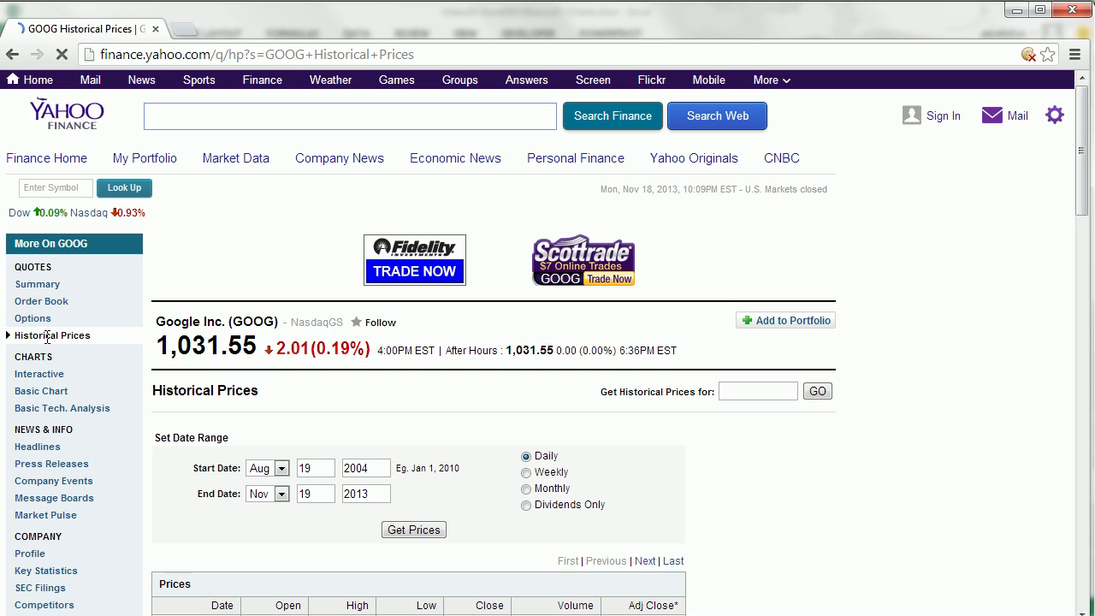
# - Copy the GOOG daily price table, from the Date header through the Adj Close value in the Aug 16, 2013 row
pyautogui.scroll(-2, 337, 366)
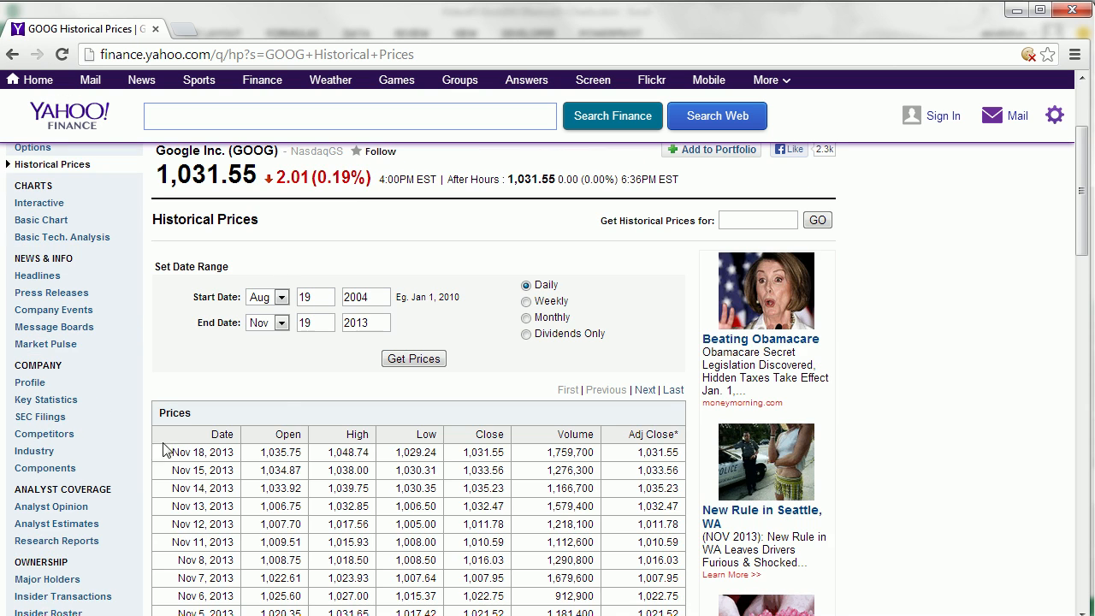
pyautogui.scroll(-1, 240, 433)
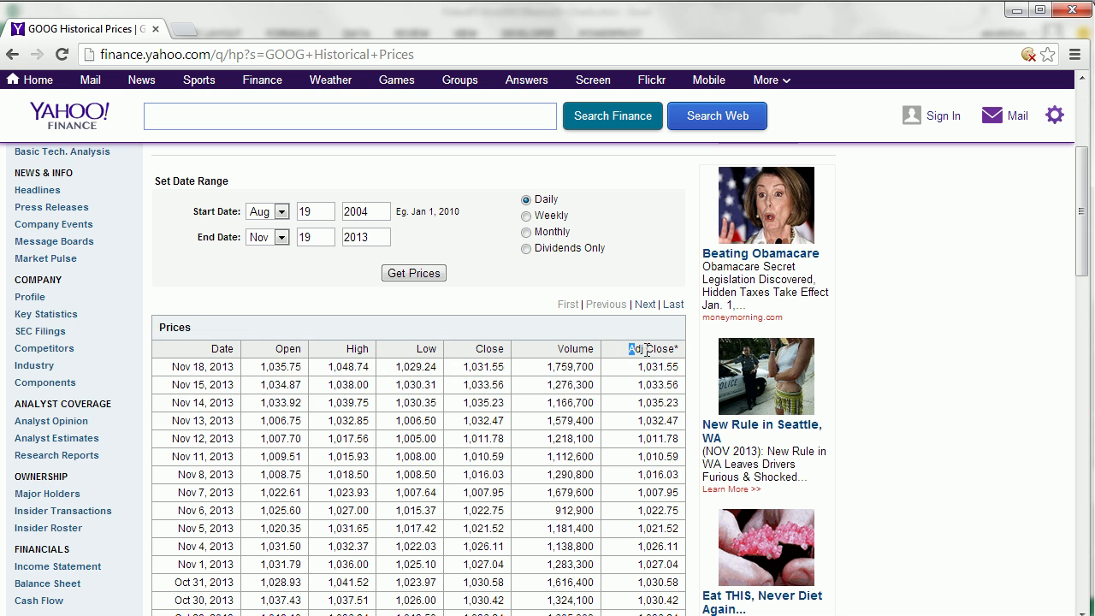
pyautogui.moveTo(629, 348); pyautogui.dragTo(656, 481)
pyautogui.moveTo(171, 349); pyautogui.dragTo(683, 488)
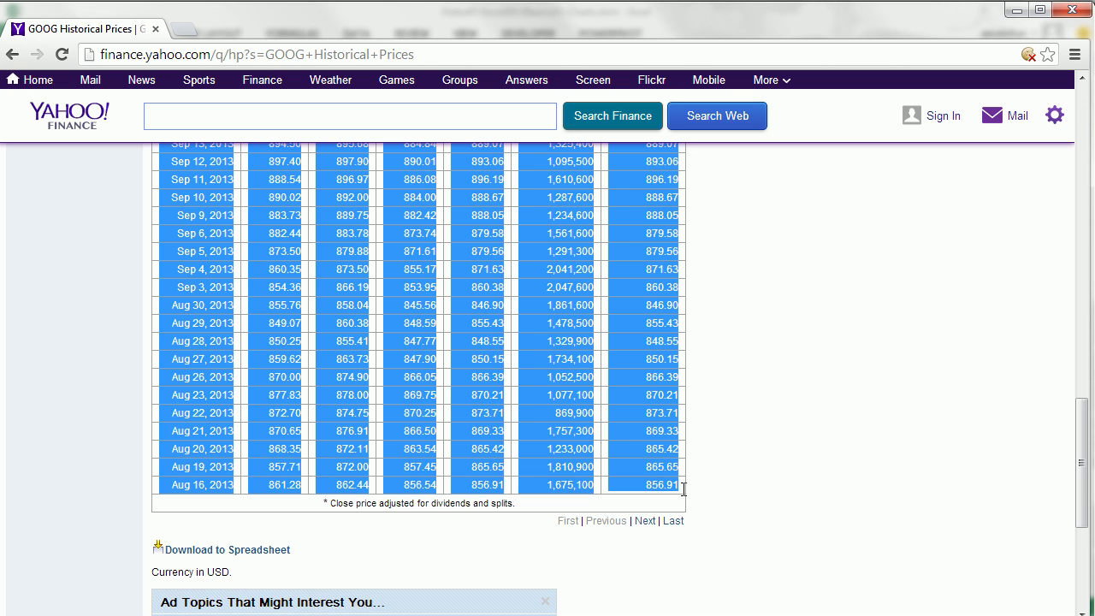
pyautogui.scroll(15, 519, 372)
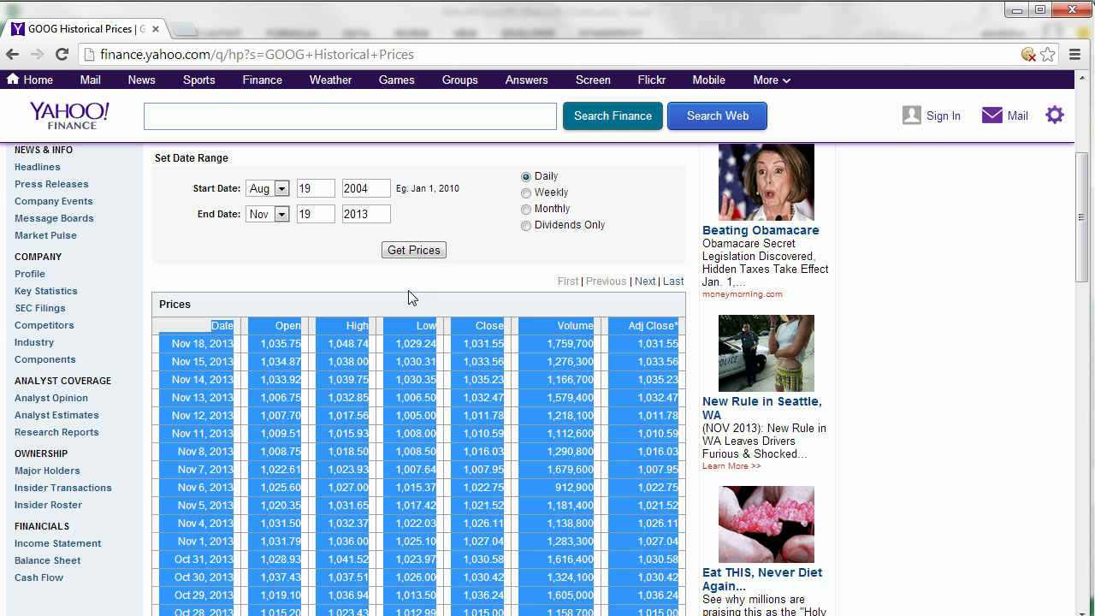
# - Switch back to Excel and paste the copied price table as plain text starting in cell F5 of the Sparklines sheet
pyautogui.hotkey('alt', 'Tab')
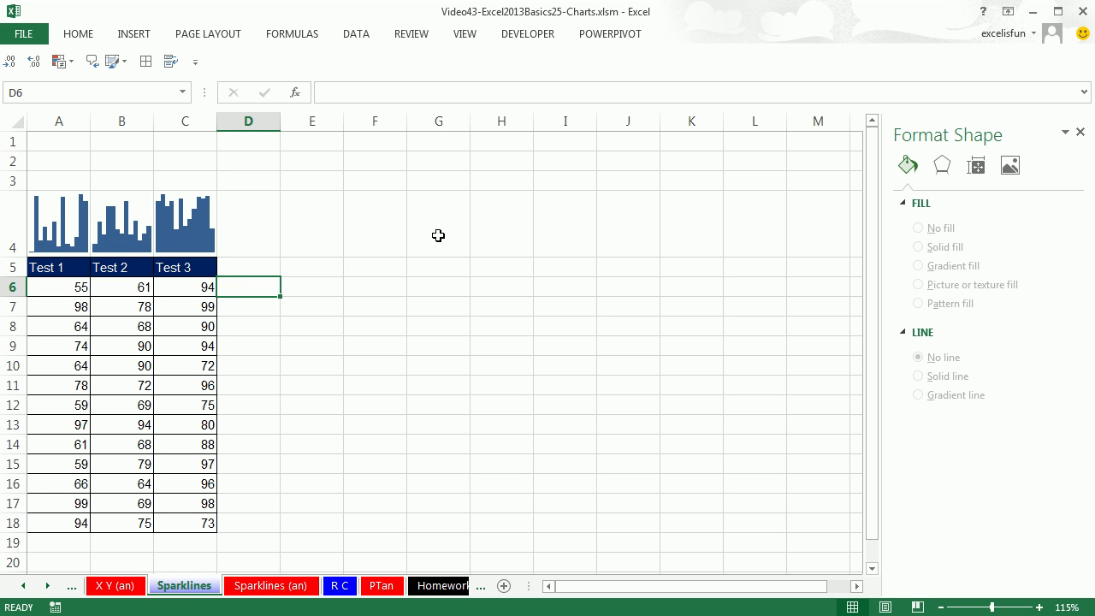
pyautogui.click(365, 259)
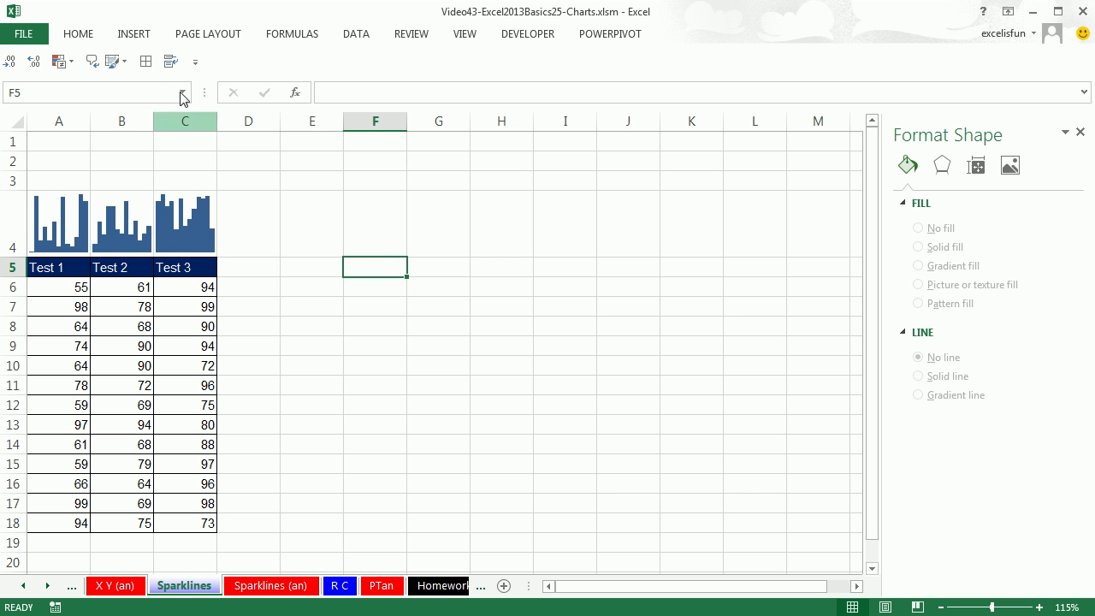
pyautogui.click(75, 39)
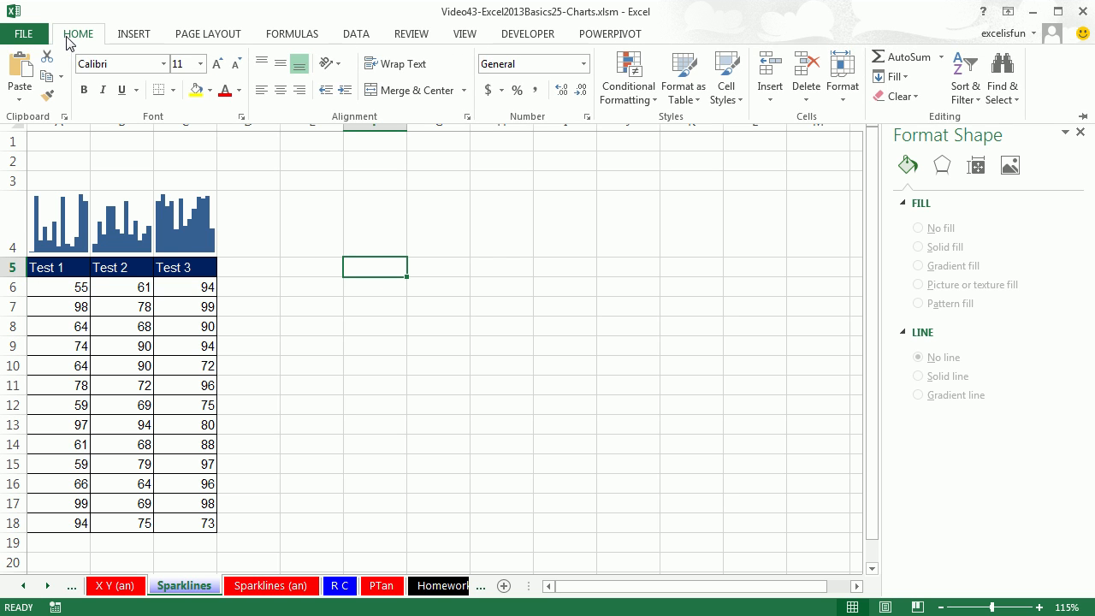
pyautogui.click(22, 101)
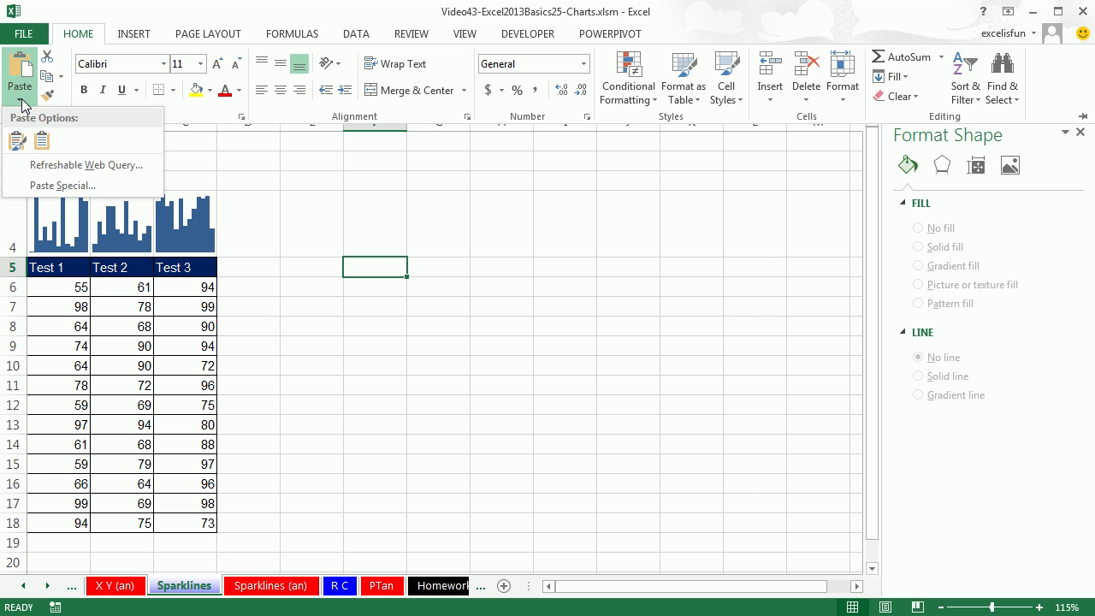
pyautogui.click(69, 186)
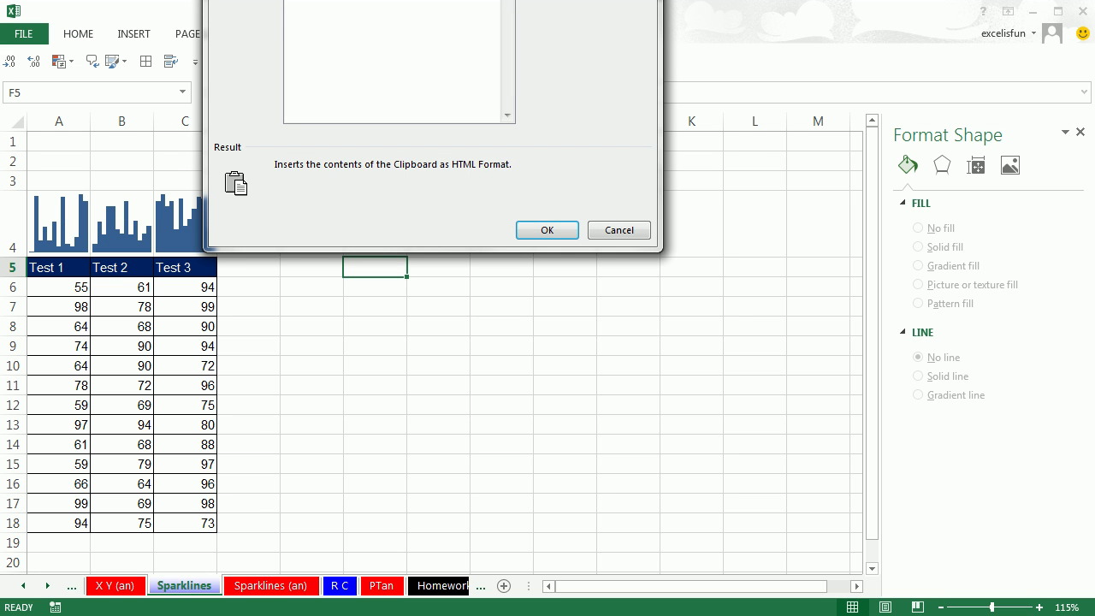
pyautogui.press('Down')
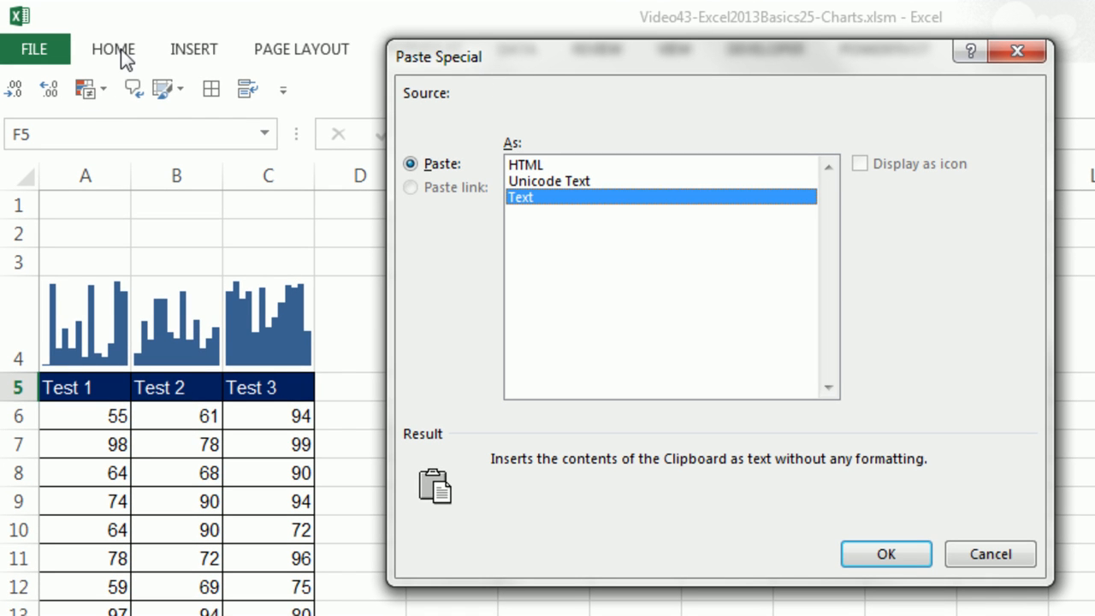
pyautogui.click(886, 554)
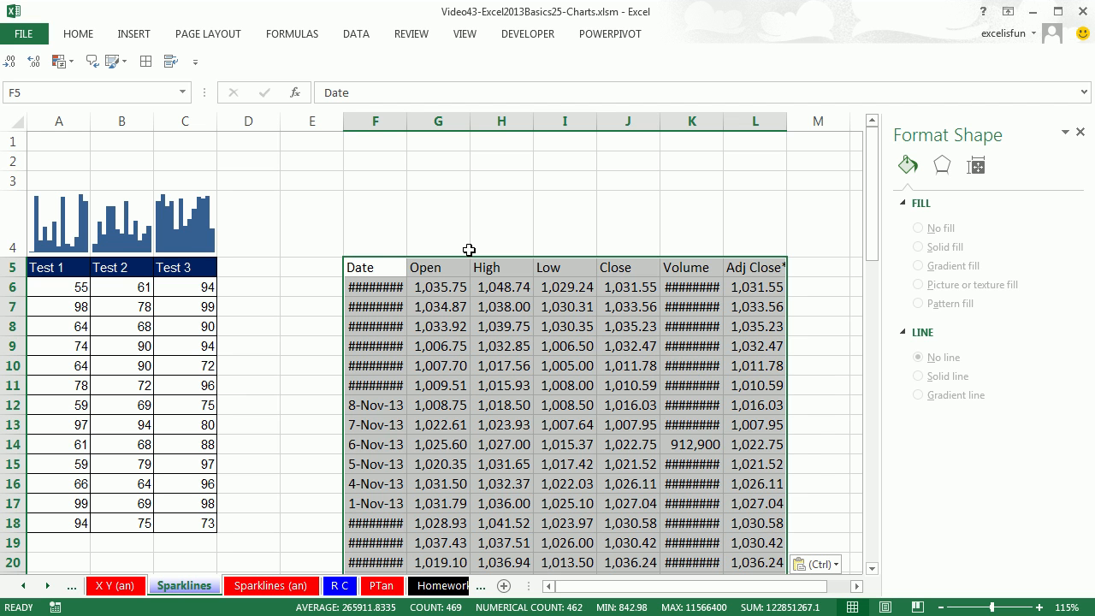
# - Clear the Open, High, Low, Close and Volume data, headers included, from columns G to K
pyautogui.click(376, 182)
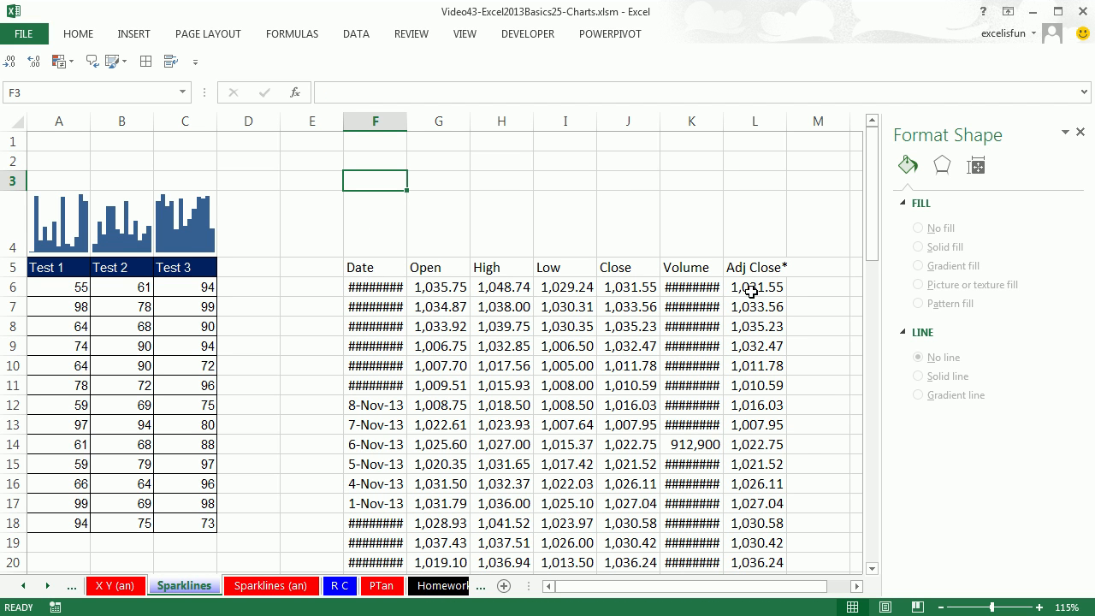
pyautogui.moveTo(418, 268); pyautogui.dragTo(689, 269)
pyautogui.moveTo(423, 267); pyautogui.dragTo(696, 267)
pyautogui.hotkey('ctrl', 'shift', 'Down')
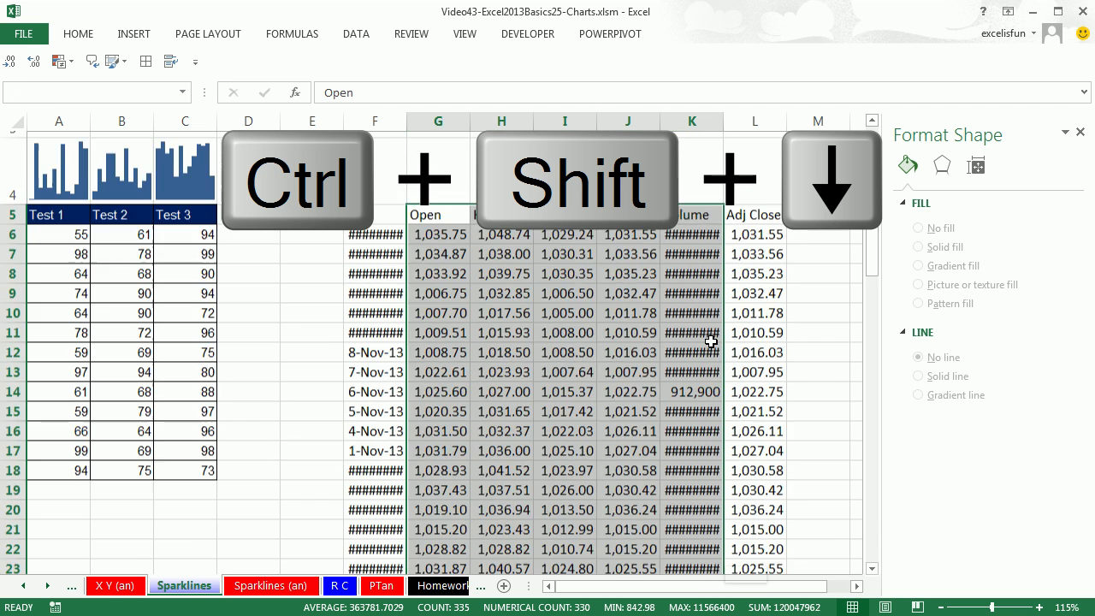
pyautogui.press('Delete')
pyautogui.scroll(16, 711, 341)
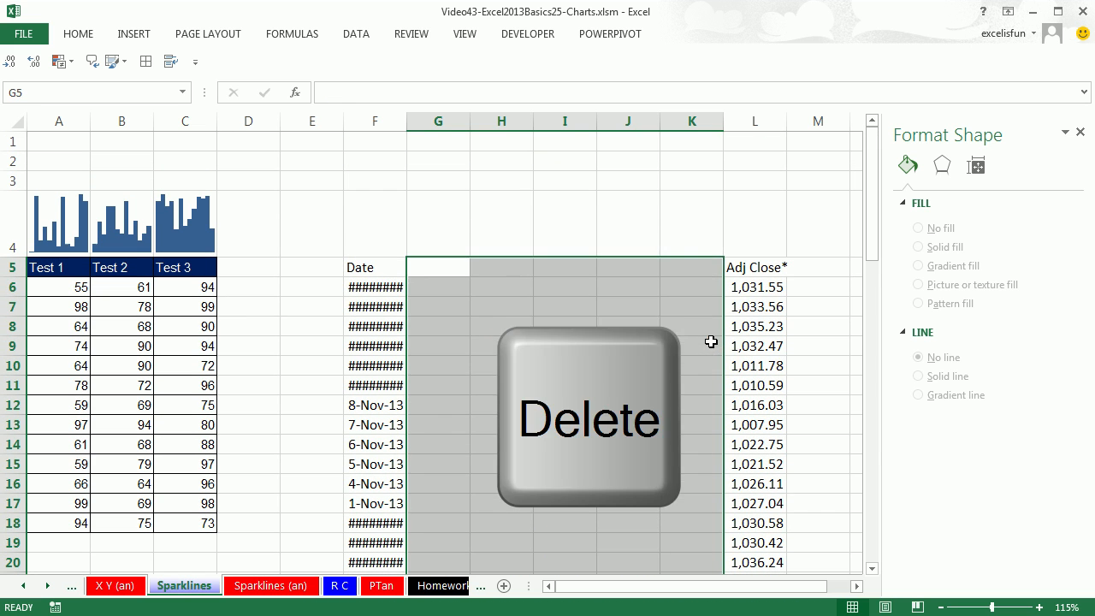
# - Move the Adj Close data next to the dates, starting in G5, and autofit the width of column F
pyautogui.click(738, 269)
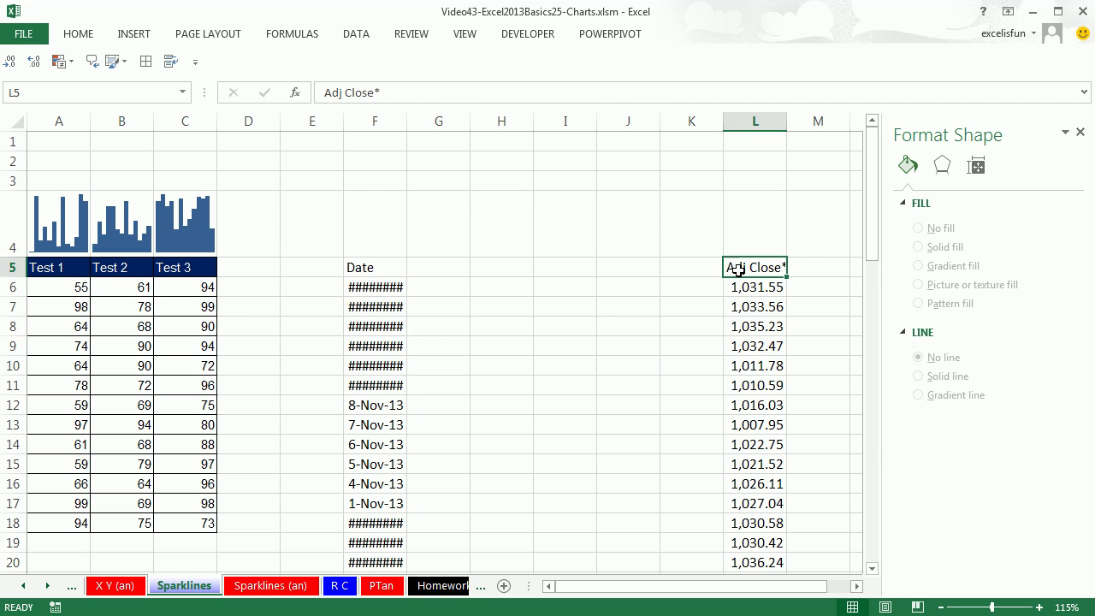
pyautogui.hotkey('ctrl', 'shift', '8')
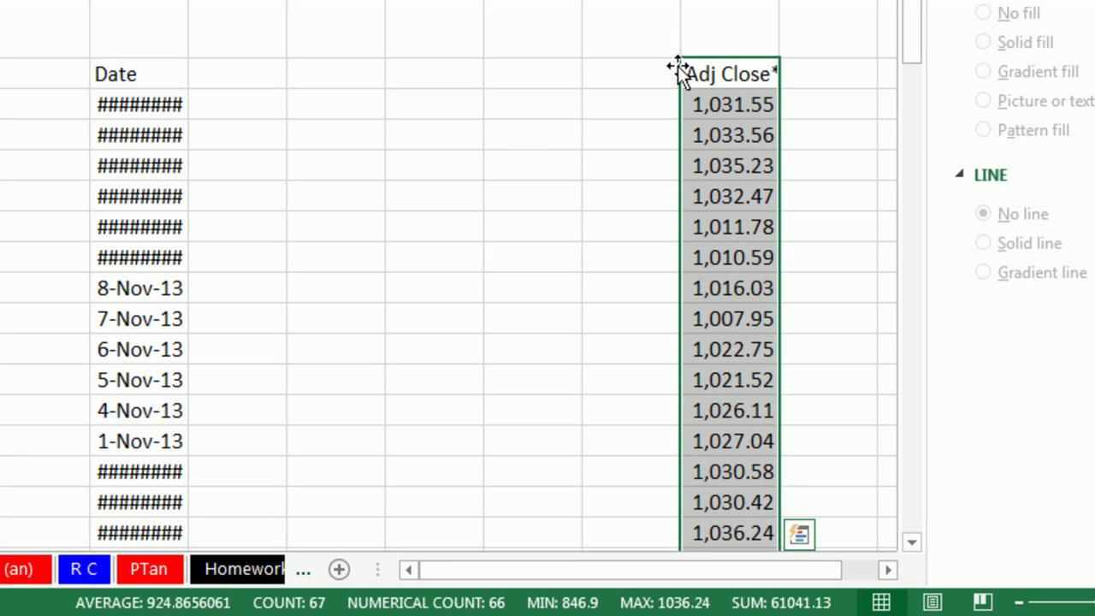
pyautogui.moveTo(682, 74); pyautogui.dragTo(234, 73)
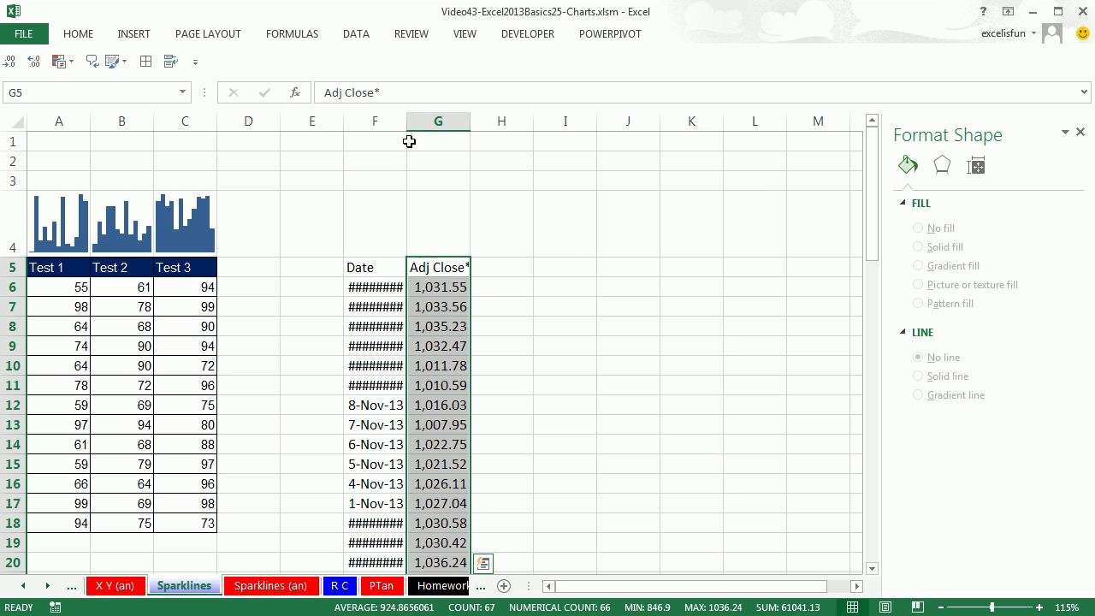
pyautogui.doubleClick(409, 121)
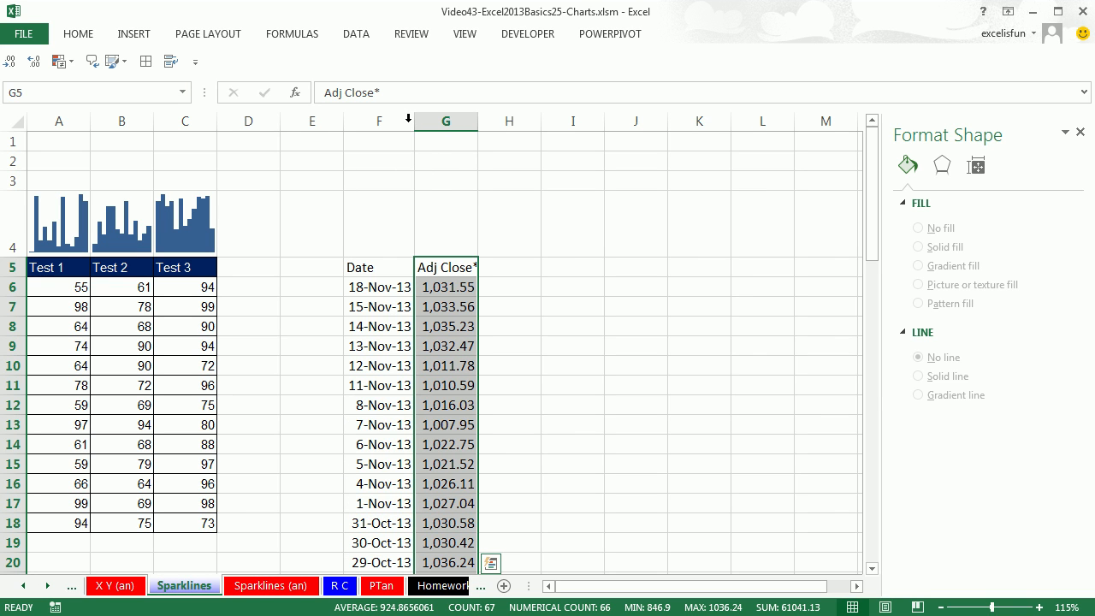
# - Change the header in G5 to "Goog Stock Price"
pyautogui.click(446, 270)
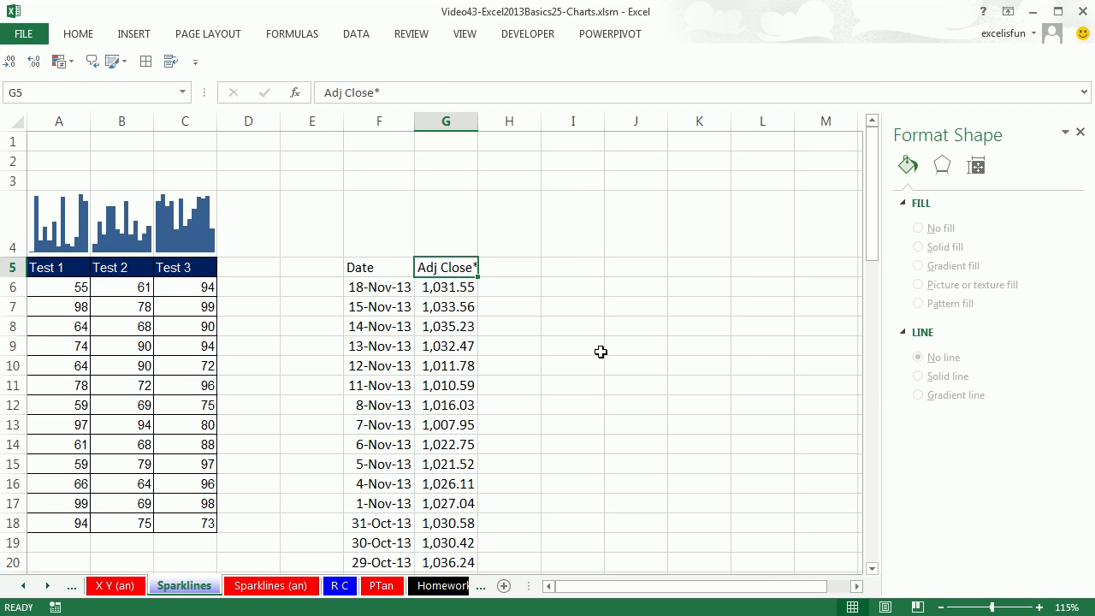
pyautogui.write('Goog')
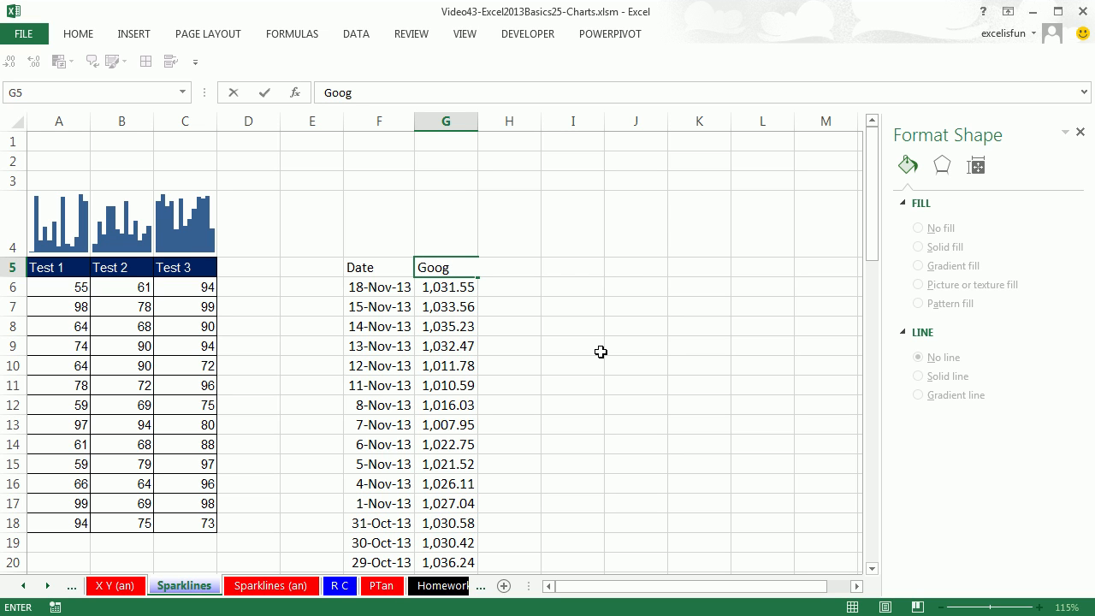
pyautogui.write(' Stock Price')
pyautogui.press('Return')
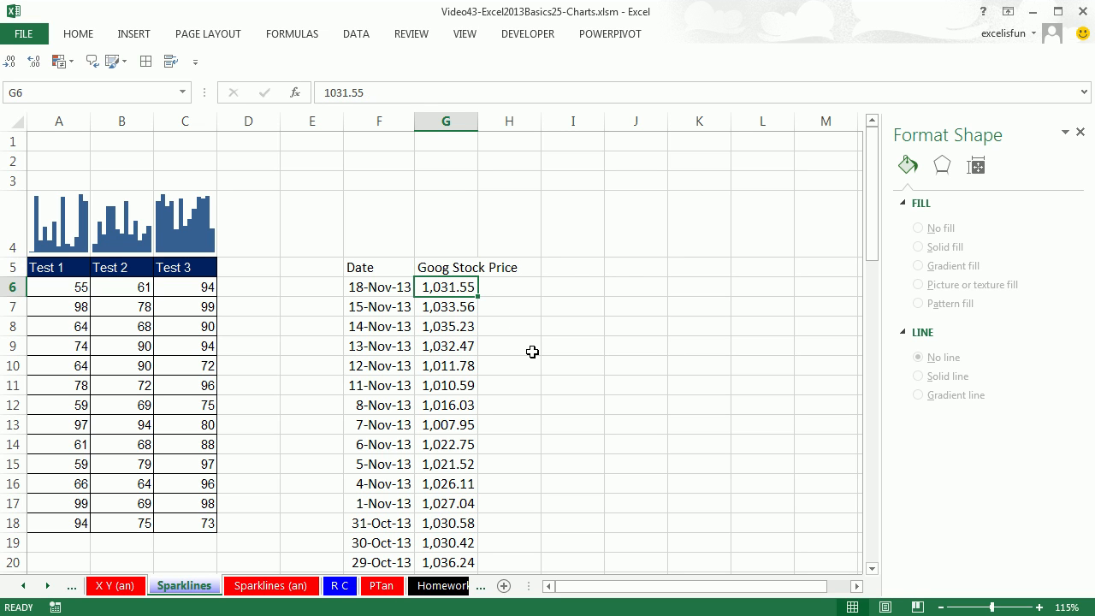
# - Bold the Date and Goog Stock Price headers in F5:G5 and widen column G to fit its header
pyautogui.moveTo(393, 271); pyautogui.dragTo(450, 267)
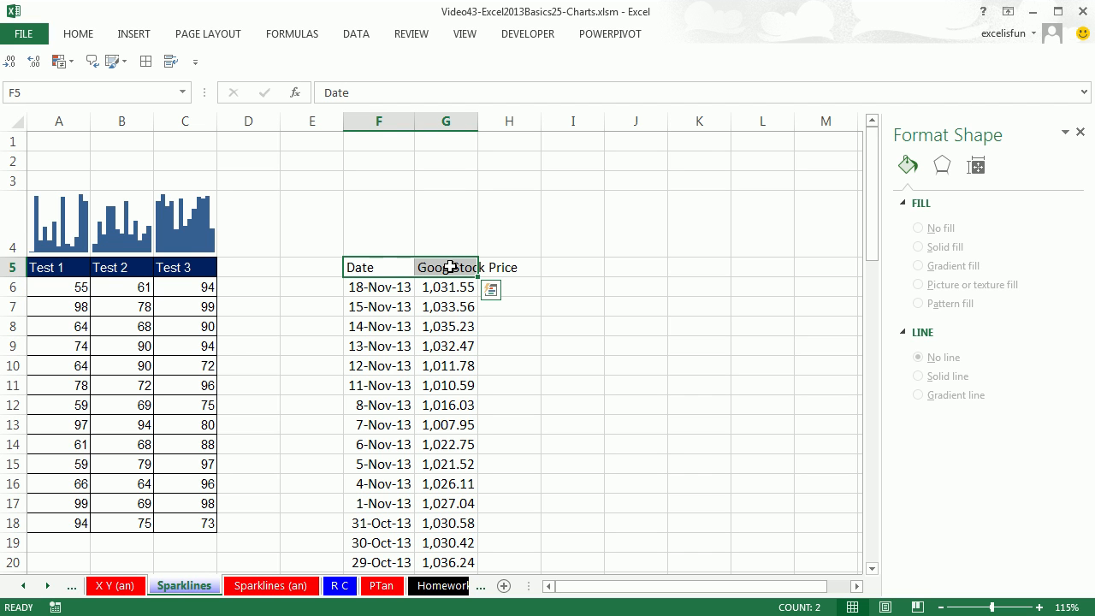
pyautogui.hotkey('ctrl', 'b')
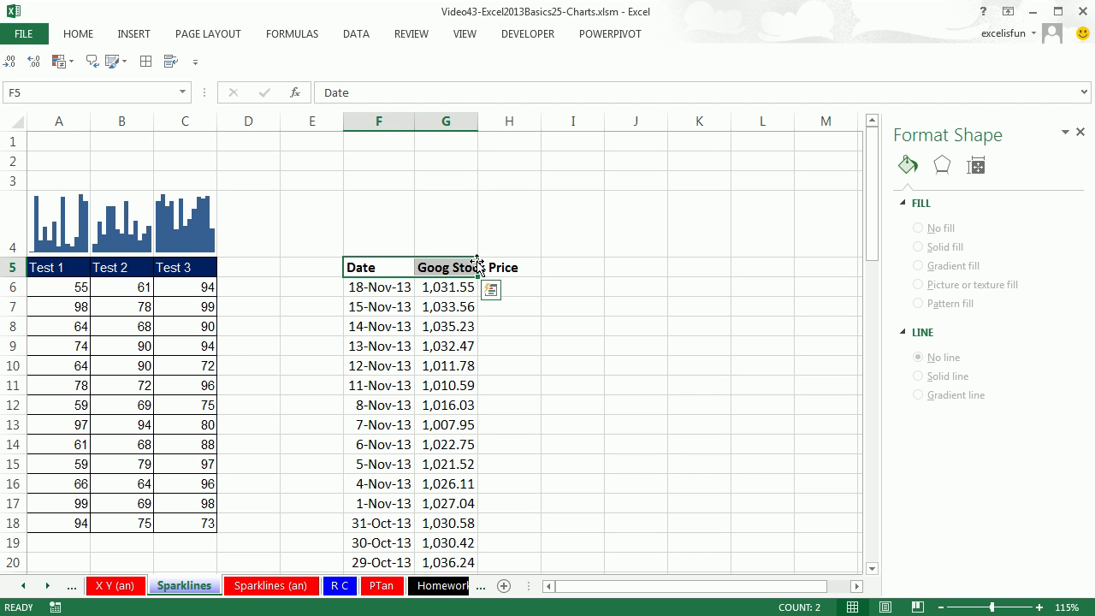
pyautogui.click(449, 121)
pyautogui.moveTo(474, 122); pyautogui.dragTo(544, 122)
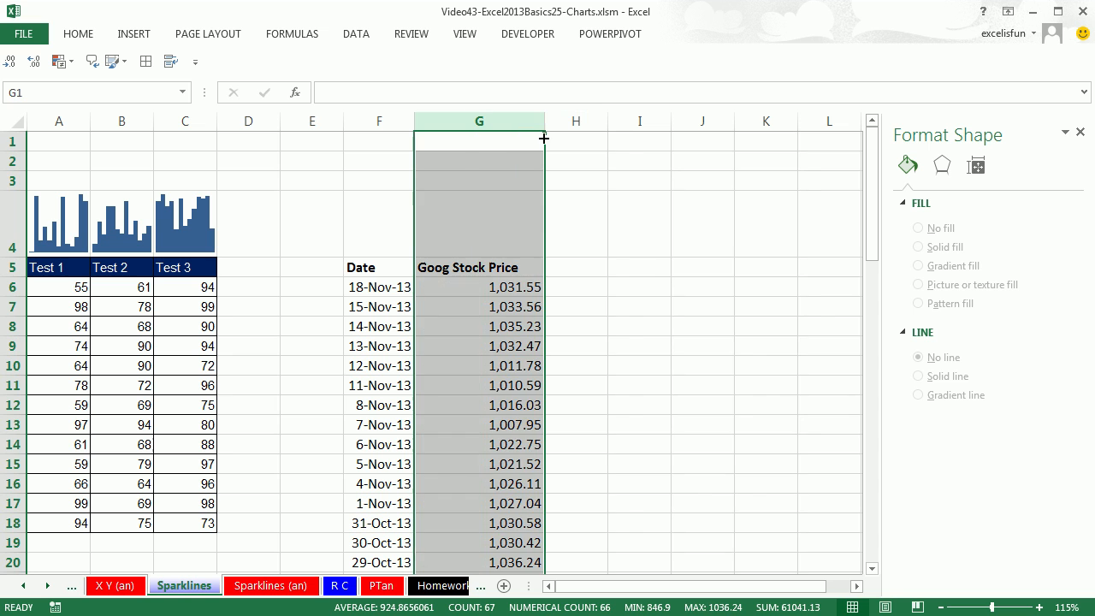
# - Insert a line sparkline in cell G4 based on all the Google stock prices from G6 down to G71
pyautogui.click(484, 242)
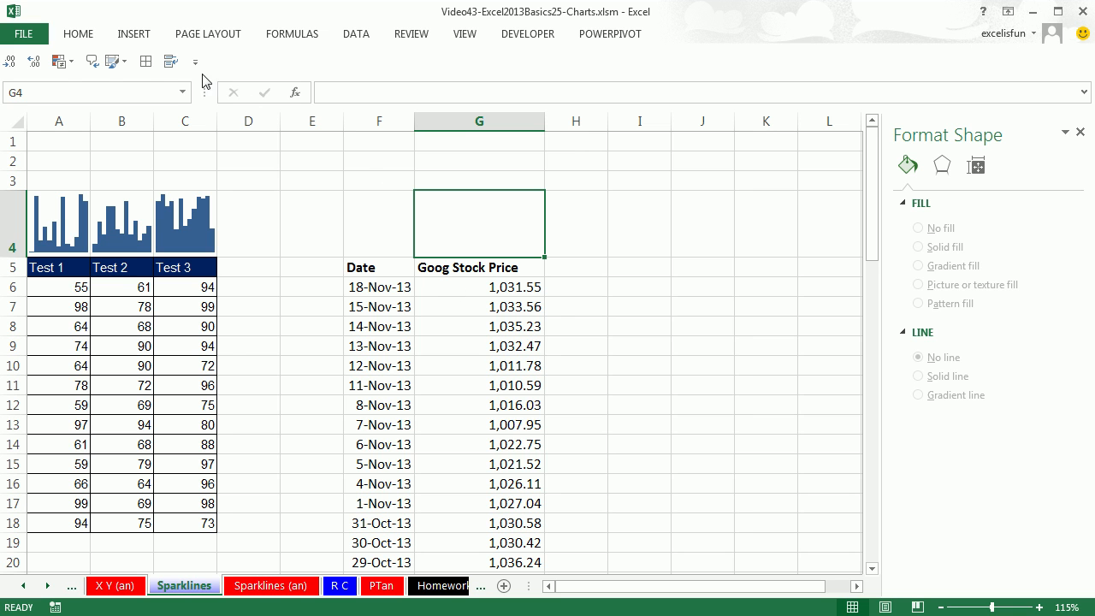
pyautogui.click(128, 34)
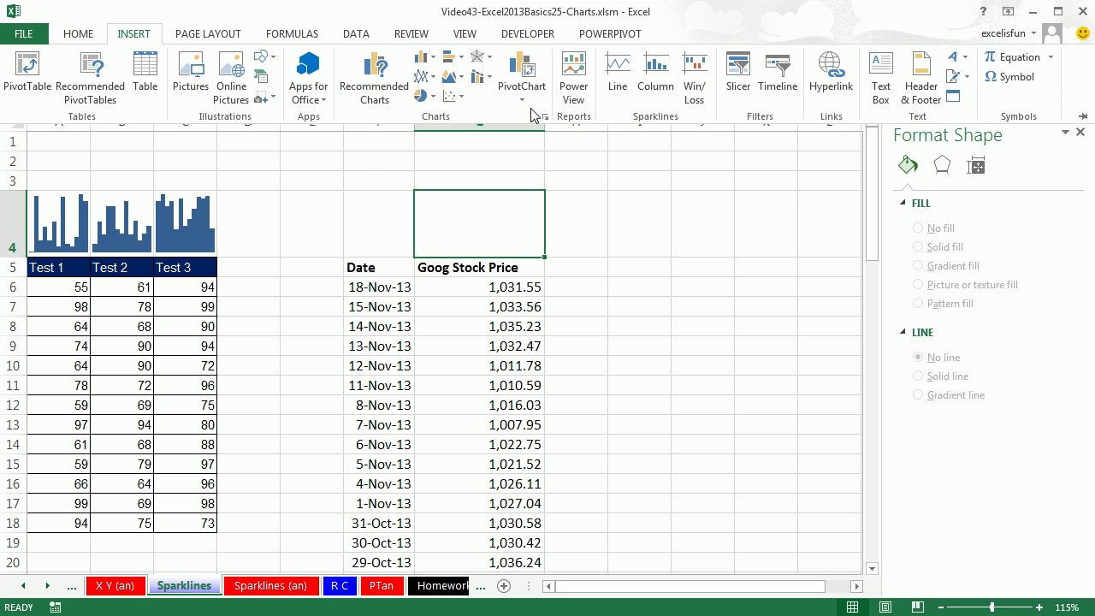
pyautogui.click(623, 72)
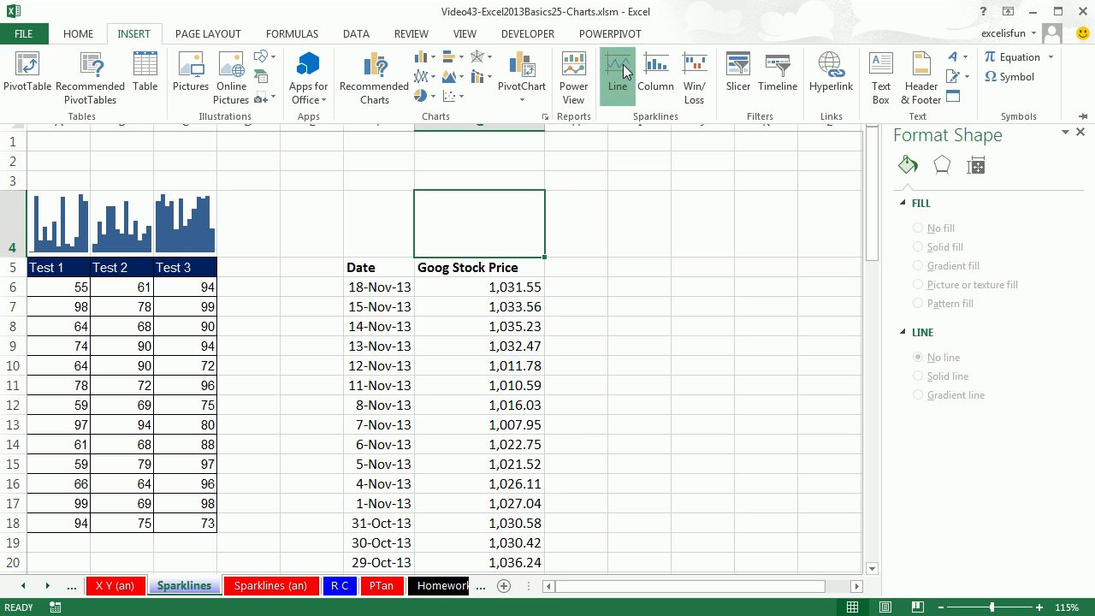
pyautogui.click(487, 289)
pyautogui.hotkey('ctrl', 'shift', 'Down')
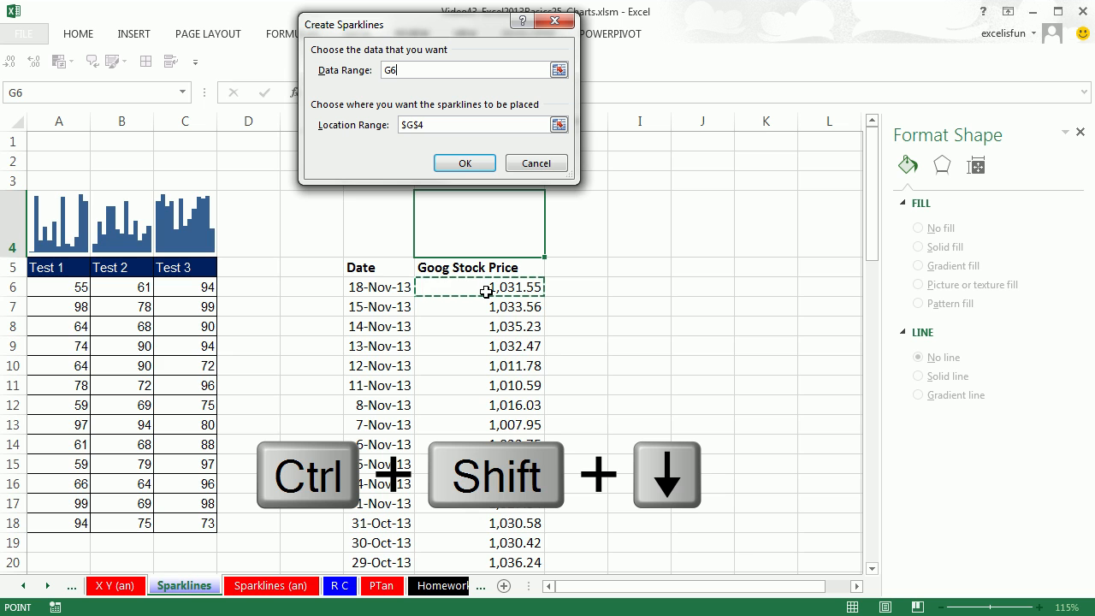
pyautogui.click(460, 163)
pyautogui.scroll(16, 632, 325)
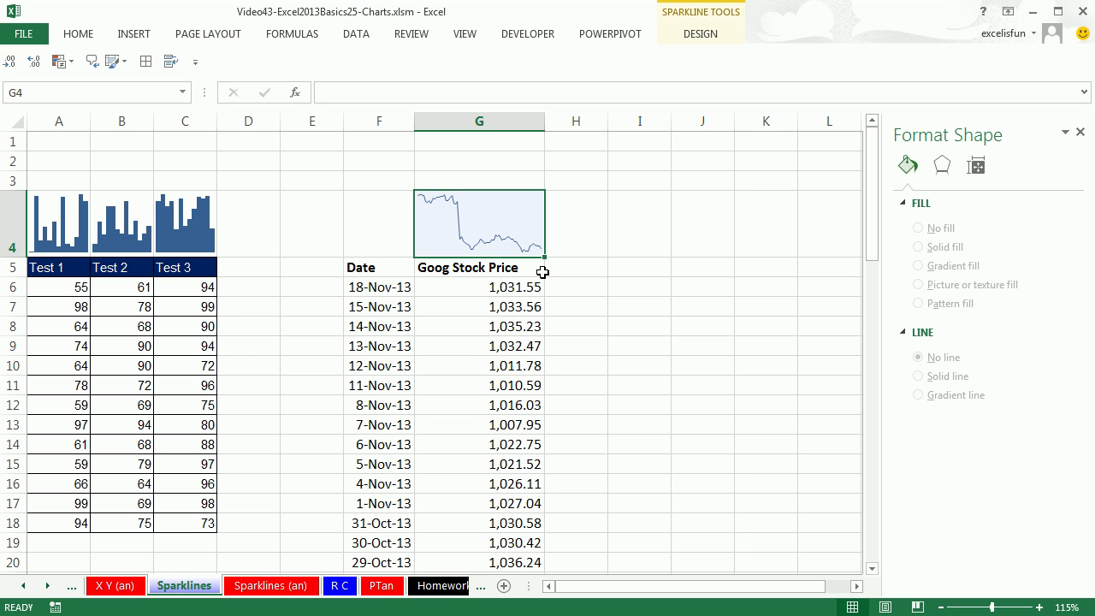
# - Sort the stock price data by date from oldest to newest and check the order down to the last row
pyautogui.click(366, 290)
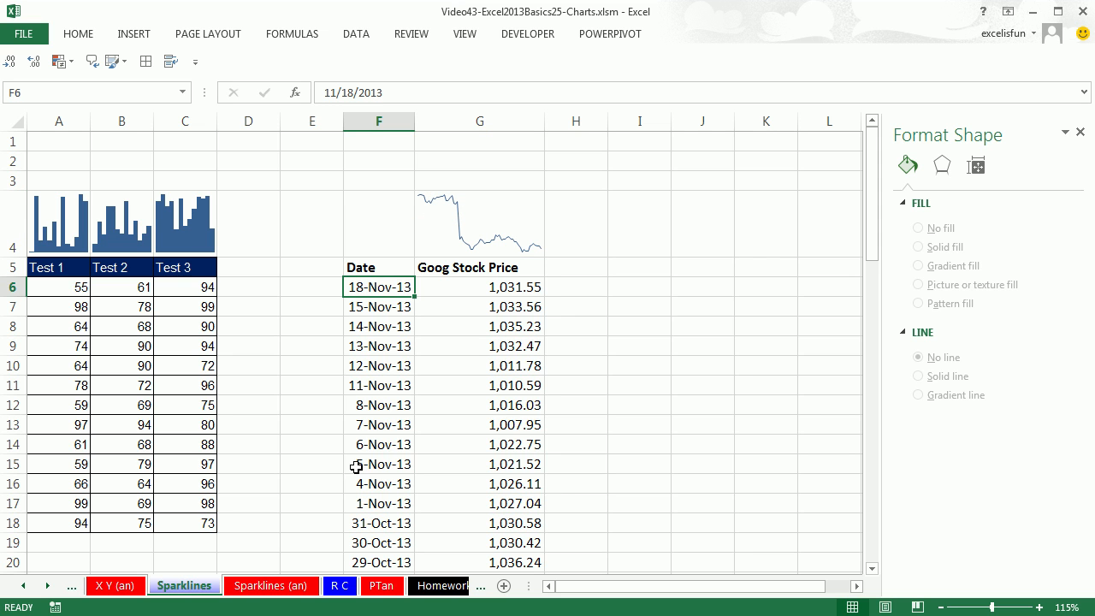
pyautogui.rightClick(368, 288)
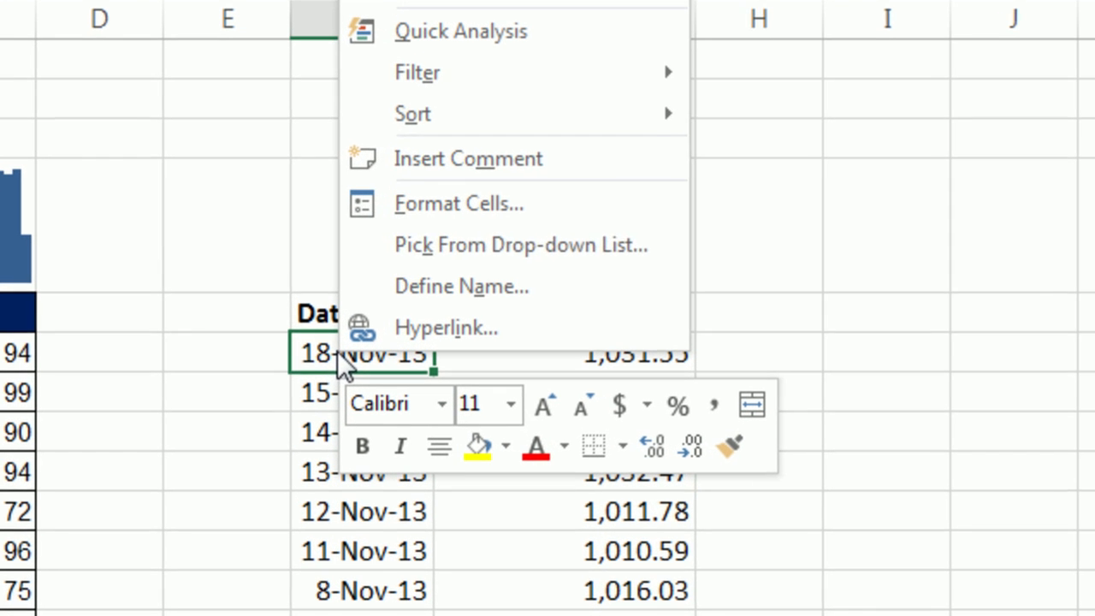
pyautogui.moveTo(425, 122)
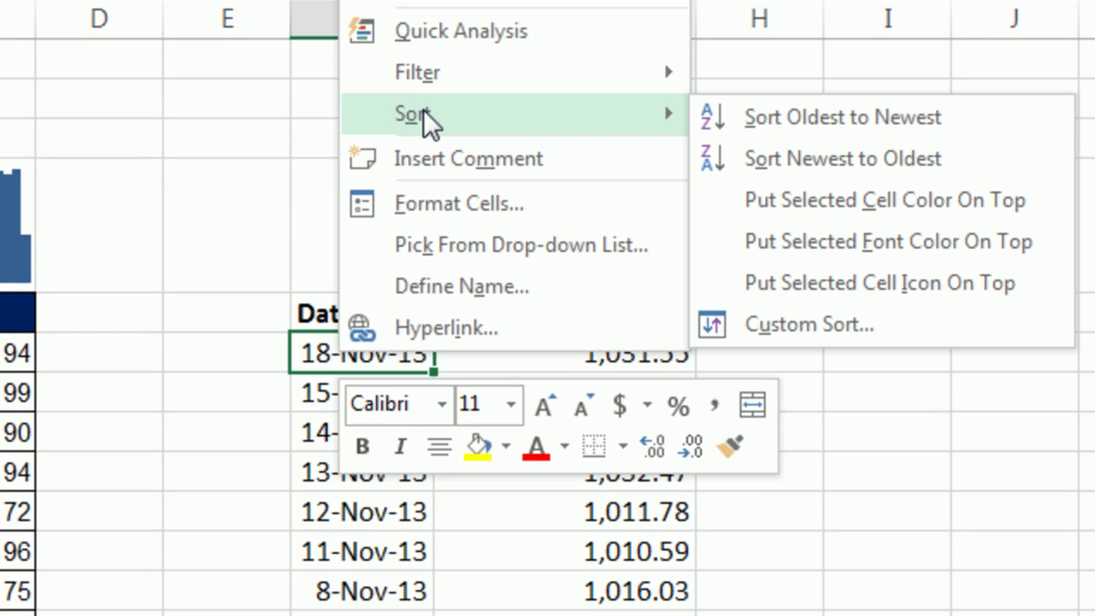
pyautogui.click(855, 127)
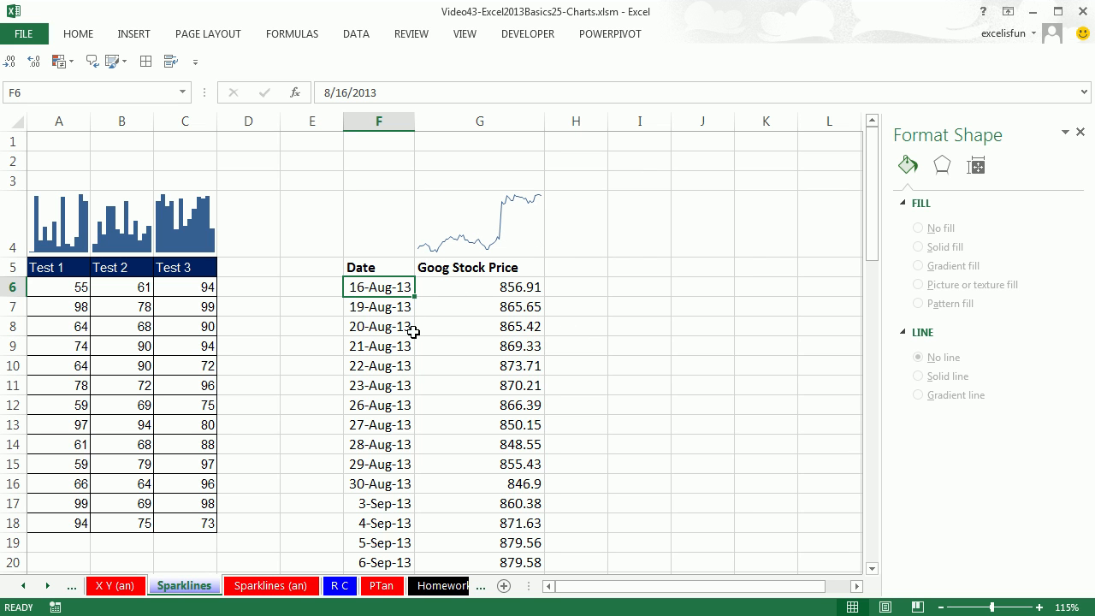
pyautogui.scroll(-19, 413, 332)
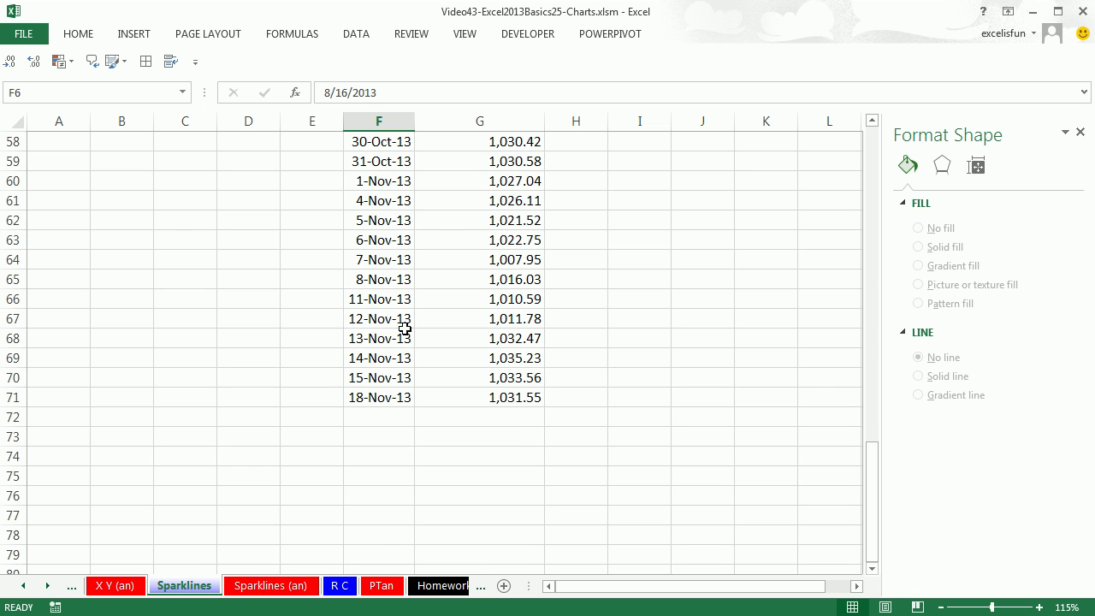
pyautogui.scroll(19, 358, 425)
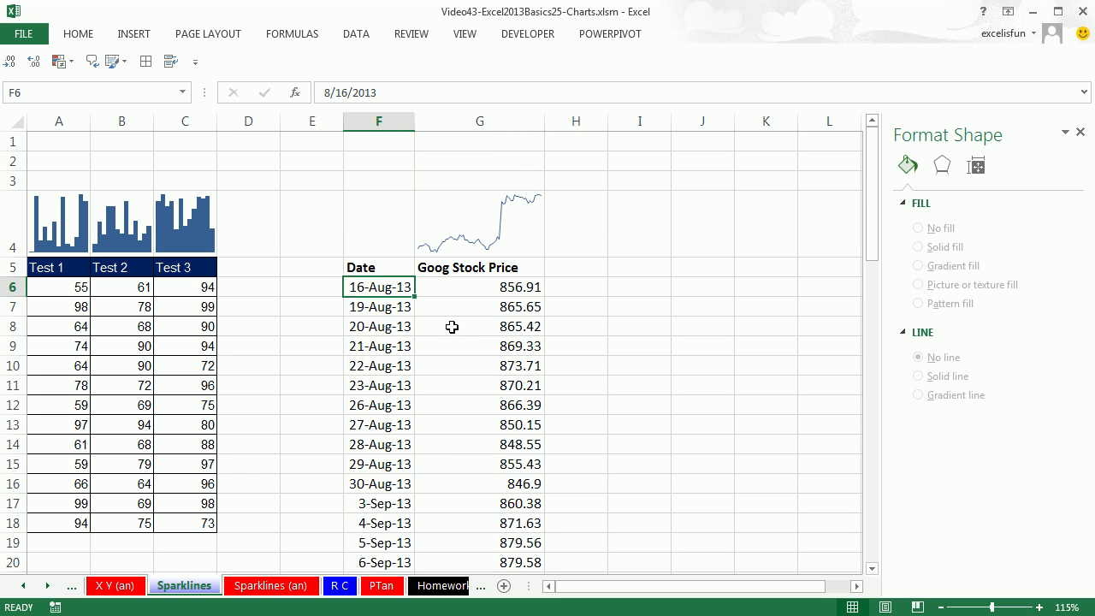
# - Convert the stock price range F5:G71 into an Excel table with headers
pyautogui.click(512, 235)
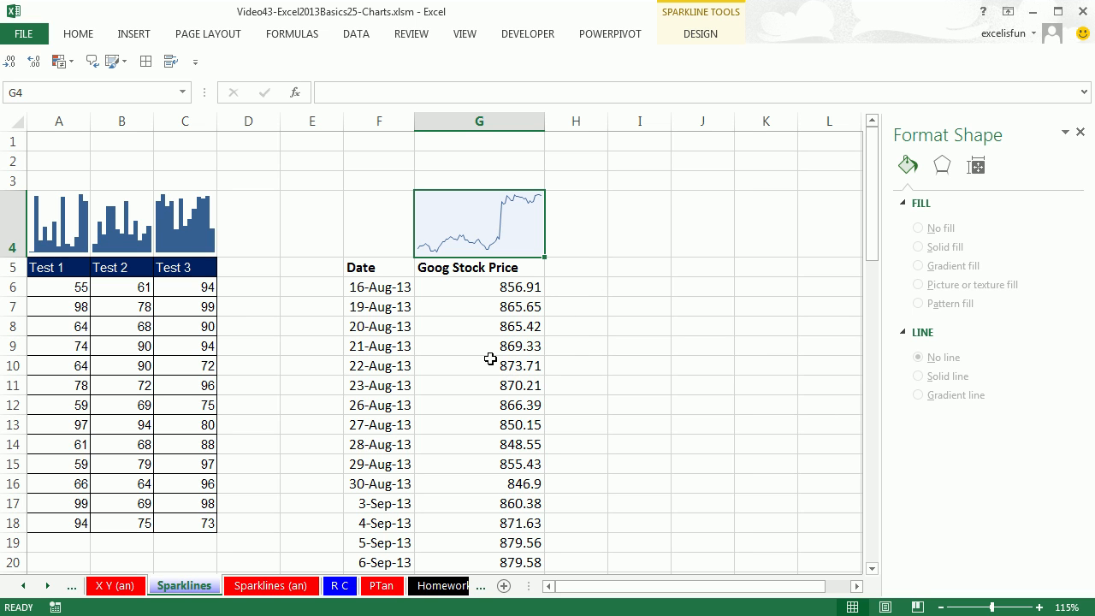
pyautogui.click(410, 273)
pyautogui.moveTo(410, 274); pyautogui.dragTo(459, 276)
pyautogui.hotkey('ctrl', 'shift', 'Down')
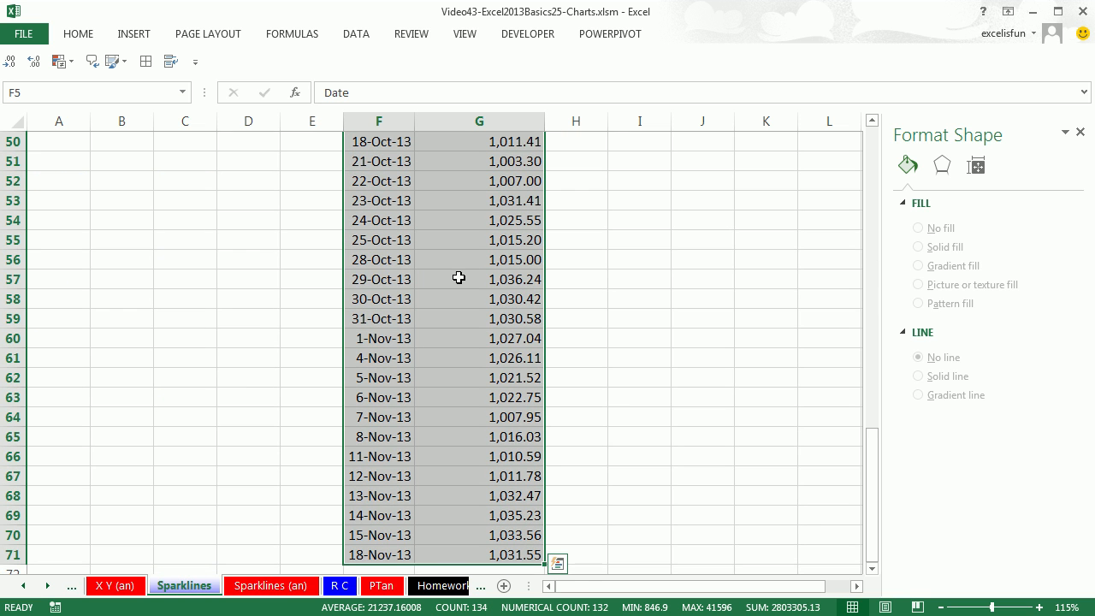
pyautogui.moveTo(869, 512); pyautogui.dragTo(866, 184)
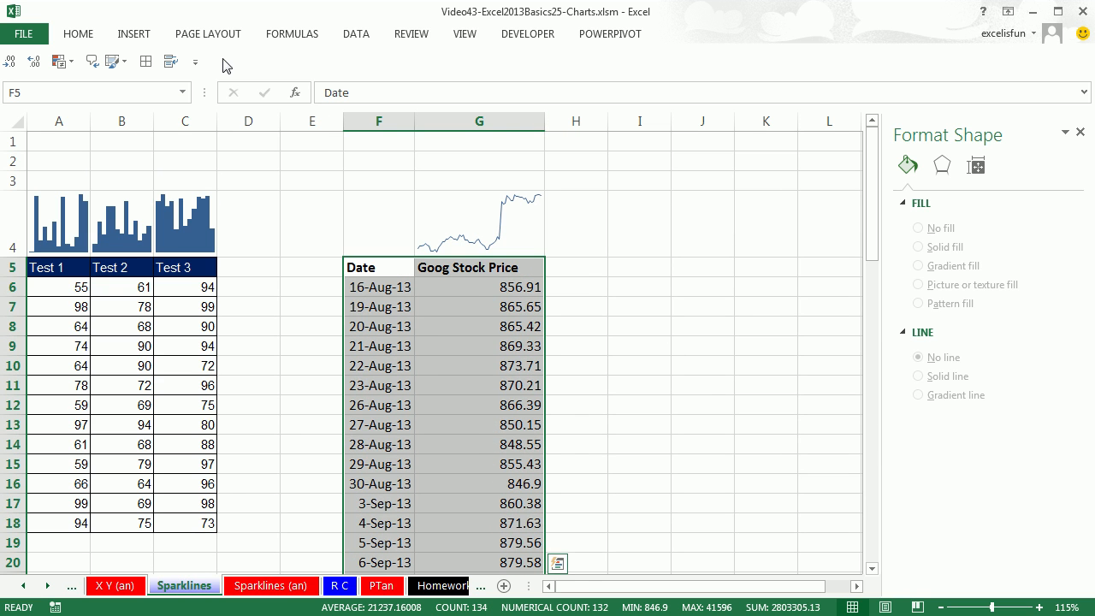
pyautogui.click(128, 34)
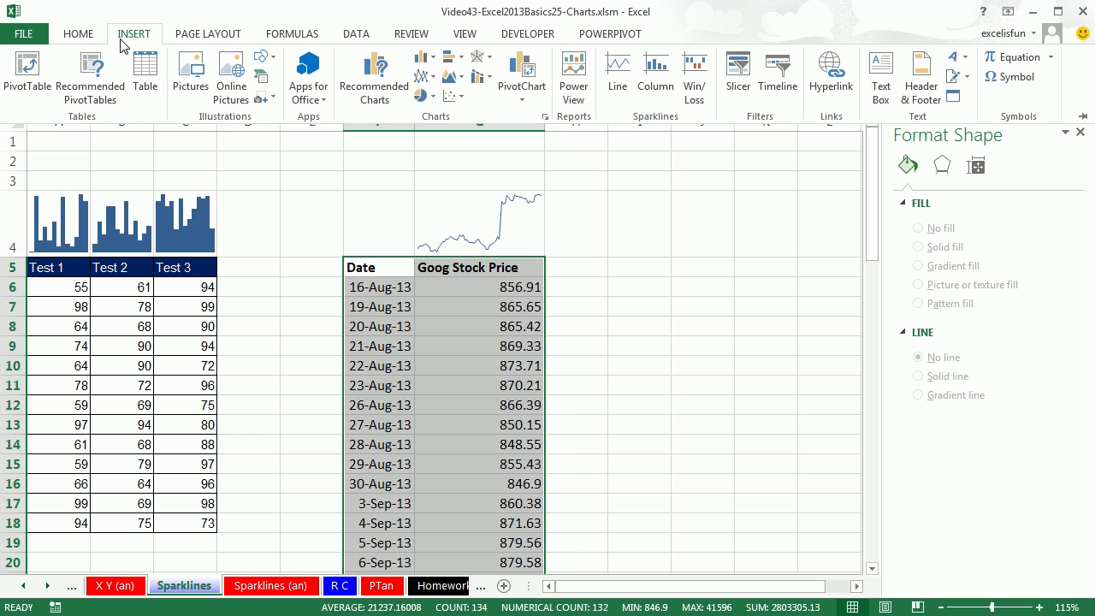
pyautogui.click(146, 77)
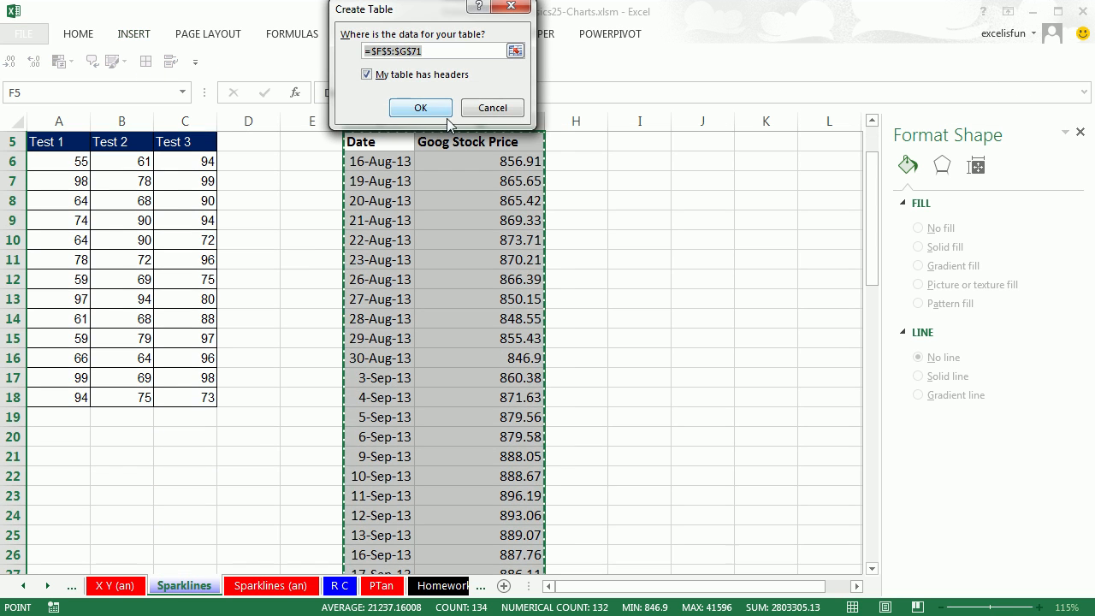
pyautogui.click(420, 108)
pyautogui.scroll(2, 584, 300)
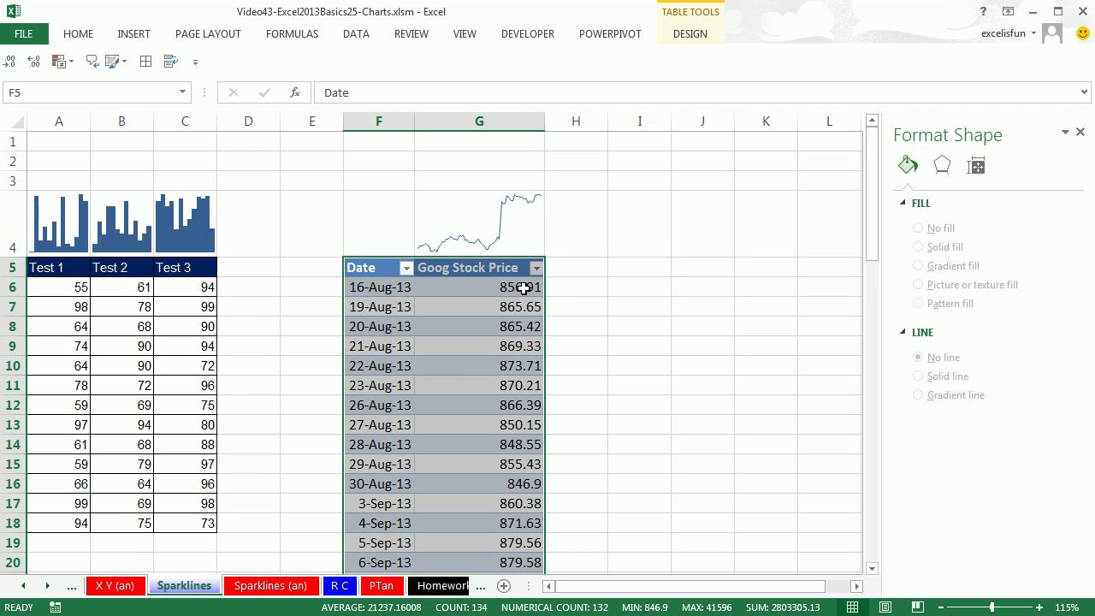
# - Add a new row at the end of the stock price table with the date 19-Nov-13 and the price 870
pyautogui.click(510, 320)
pyautogui.hotkey('ctrl', 'Down')
pyautogui.scroll(-2, 501, 295)
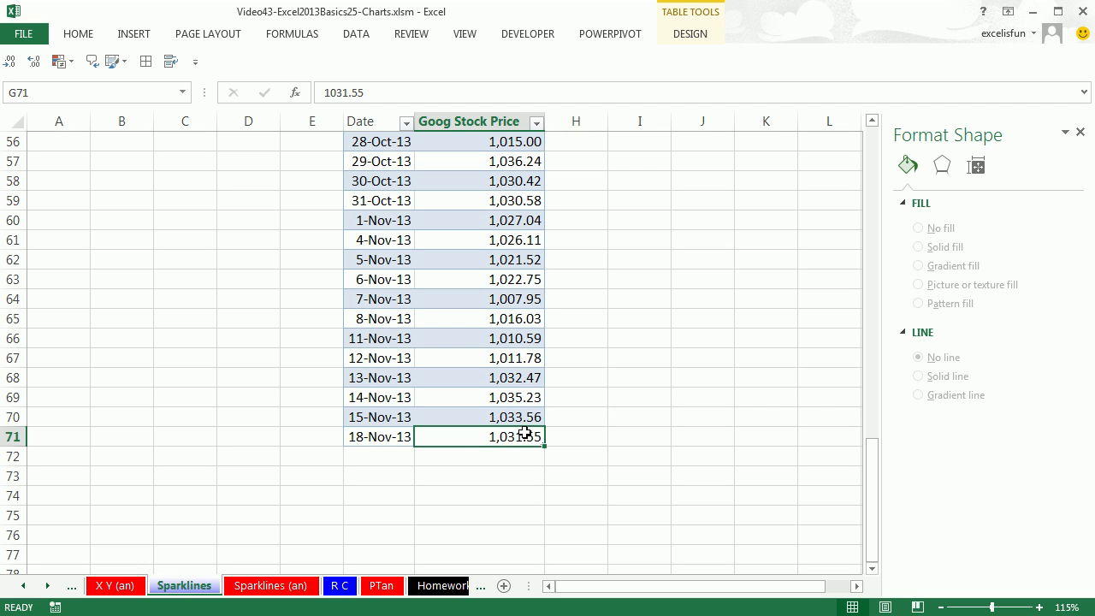
pyautogui.press('Tab')
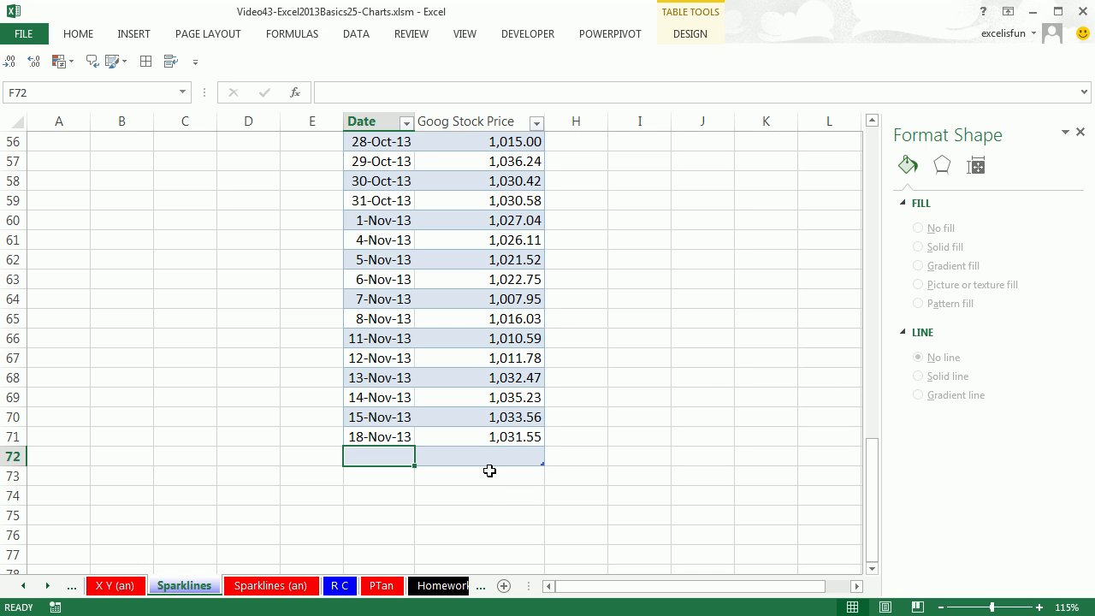
pyautogui.write('19-Nov-13')
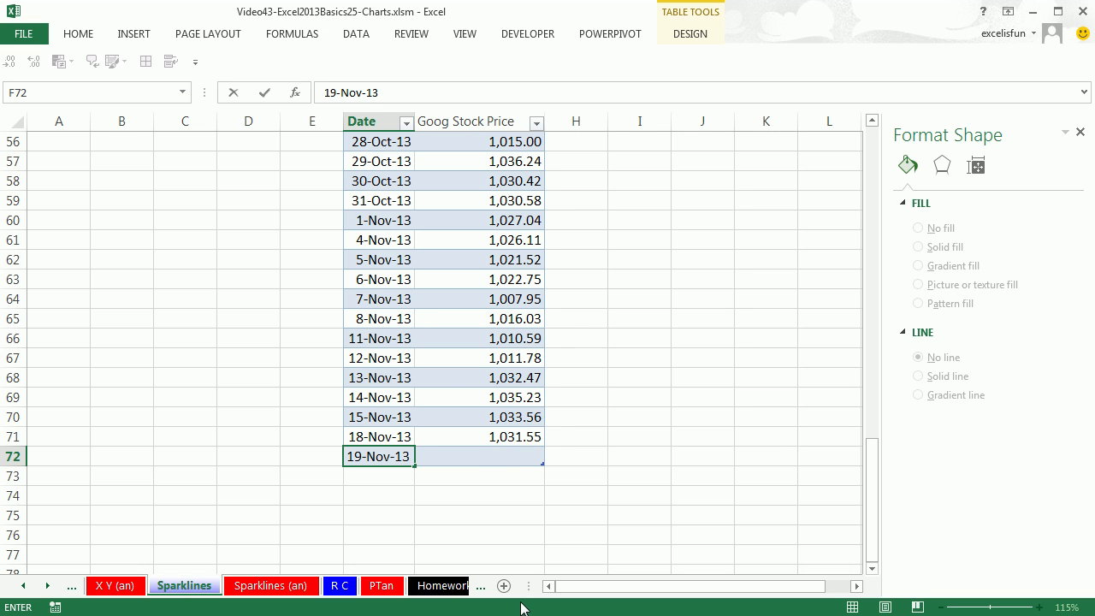
pyautogui.press('Tab')
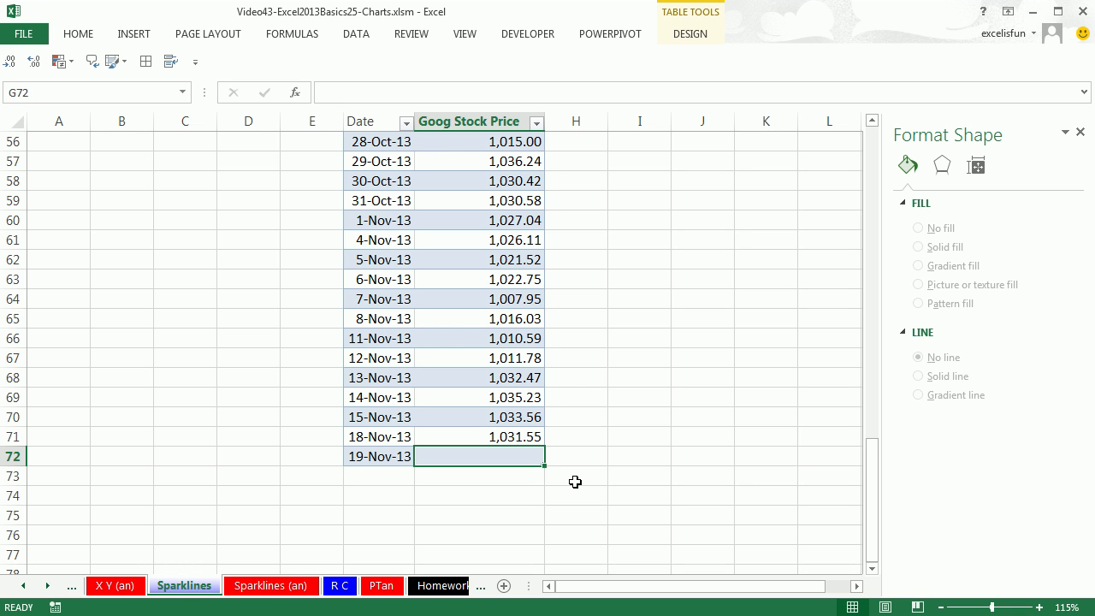
pyautogui.write('870')
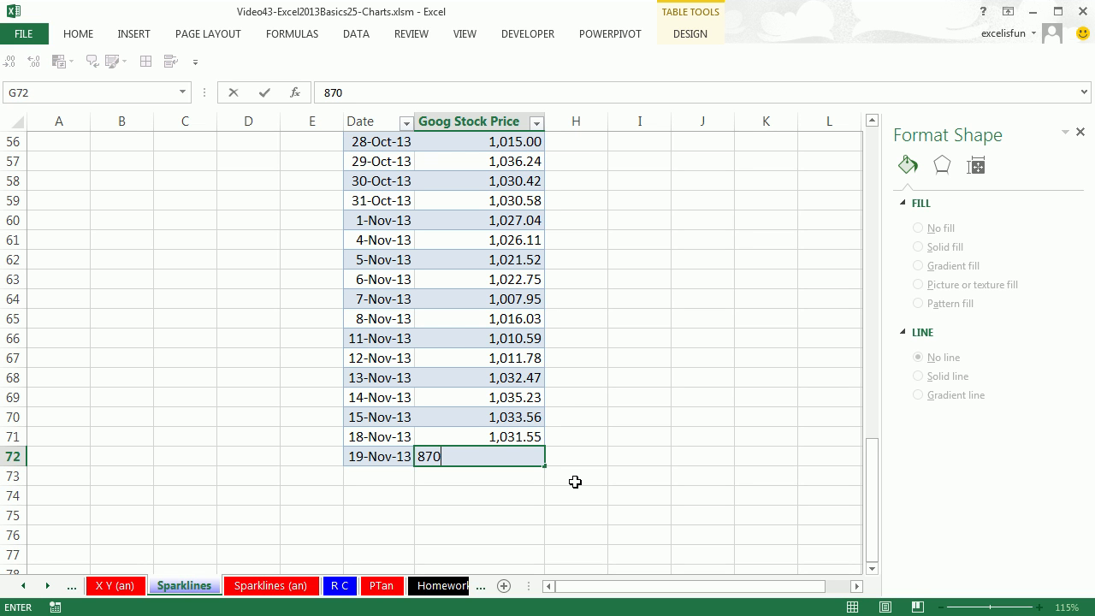
pyautogui.hotkey('ctrl', 'Return')
pyautogui.scroll(18, 622, 497)
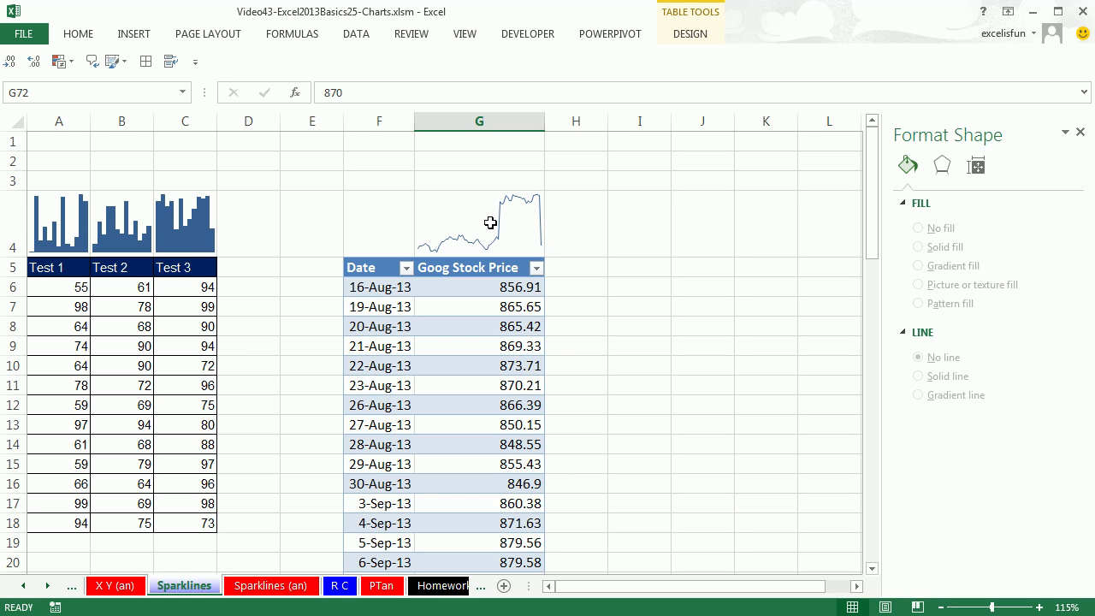
# - Switch to the R C sheet and highlight the Quad product and revenue cells in rows 5, 12, 15 and 19
pyautogui.click(341, 586)
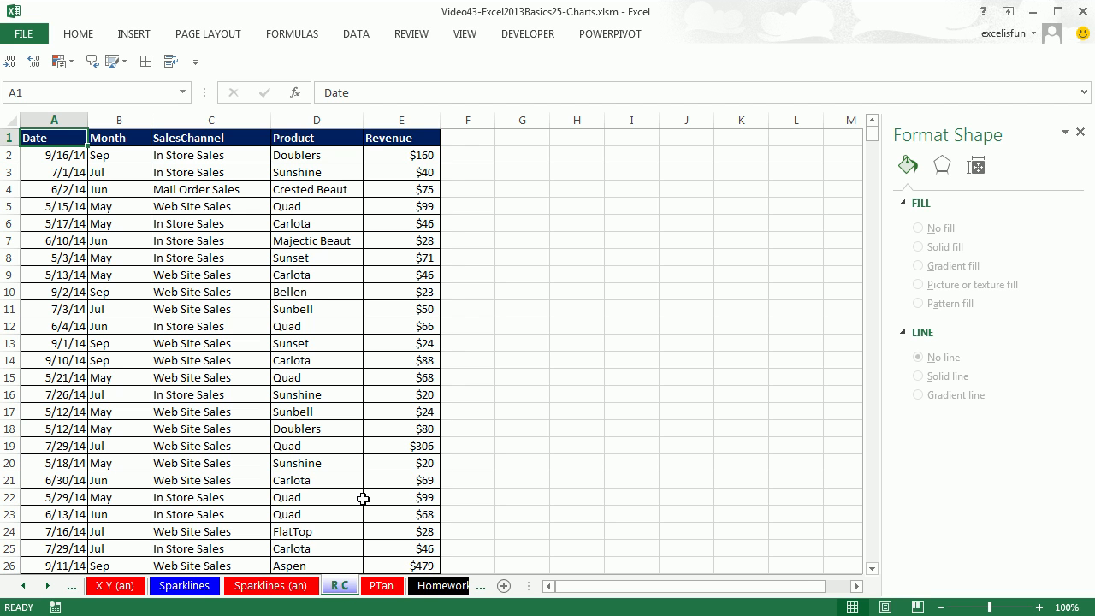
pyautogui.scroll(2, 363, 498)
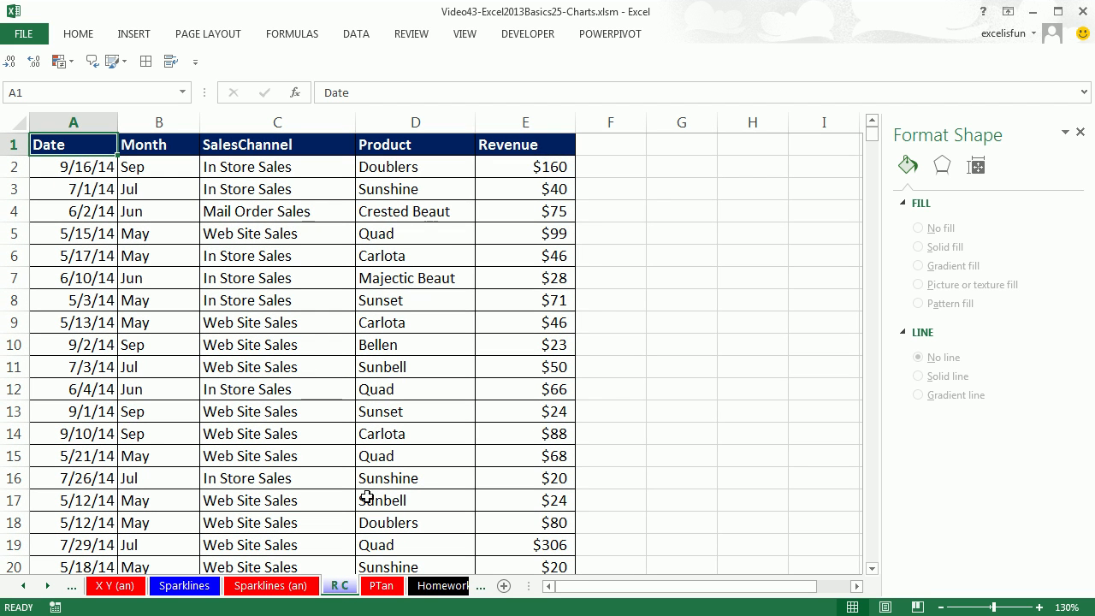
pyautogui.click(273, 209)
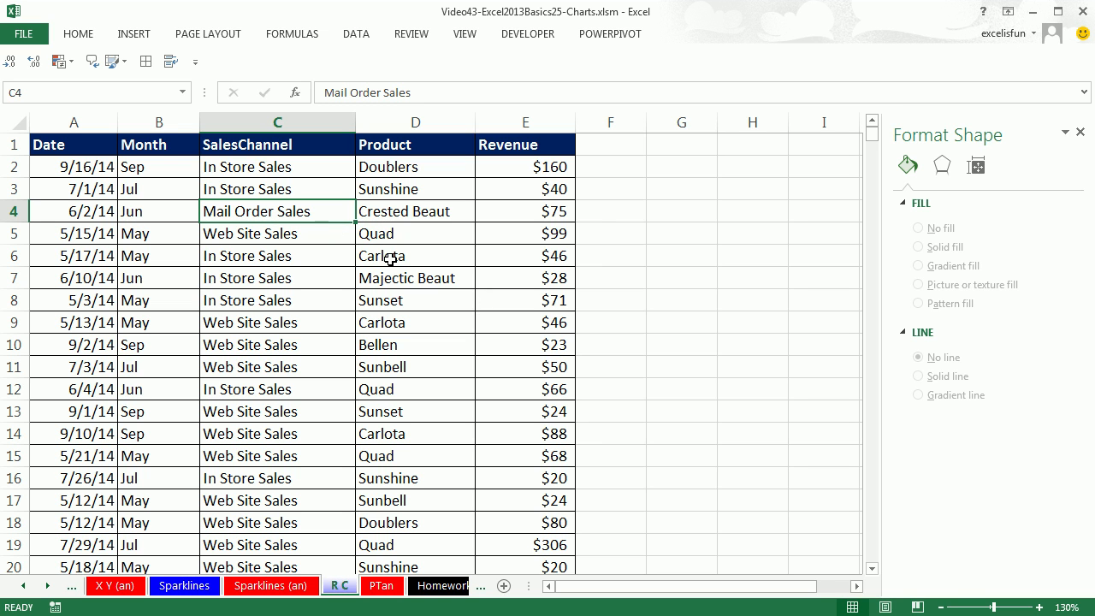
pyautogui.click(394, 168)
pyautogui.click(395, 233)
pyautogui.moveTo(395, 233); pyautogui.dragTo(513, 234)
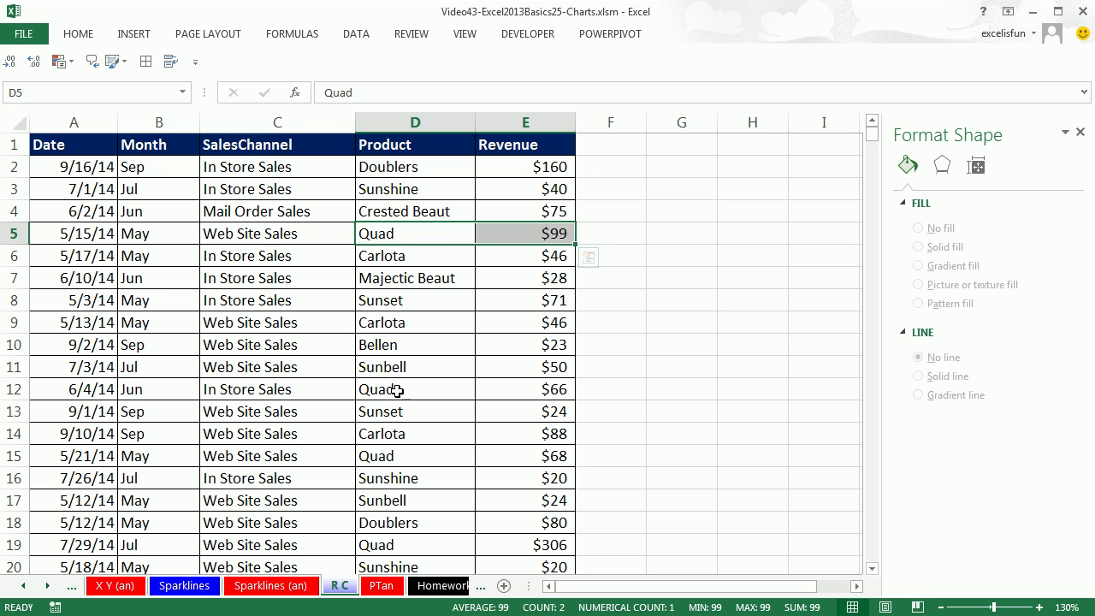
pyautogui.keyDown('ctrl'); pyautogui.moveTo(393, 389); pyautogui.dragTo(503, 392); pyautogui.keyUp('ctrl')
pyautogui.keyDown('ctrl'); pyautogui.click(415, 456); pyautogui.keyUp('ctrl')
pyautogui.keyDown('ctrl'); pyautogui.moveTo(415, 456); pyautogui.dragTo(544, 457); pyautogui.keyUp('ctrl')
pyautogui.keyDown('ctrl'); pyautogui.moveTo(402, 547); pyautogui.dragTo(539, 550); pyautogui.keyUp('ctrl')
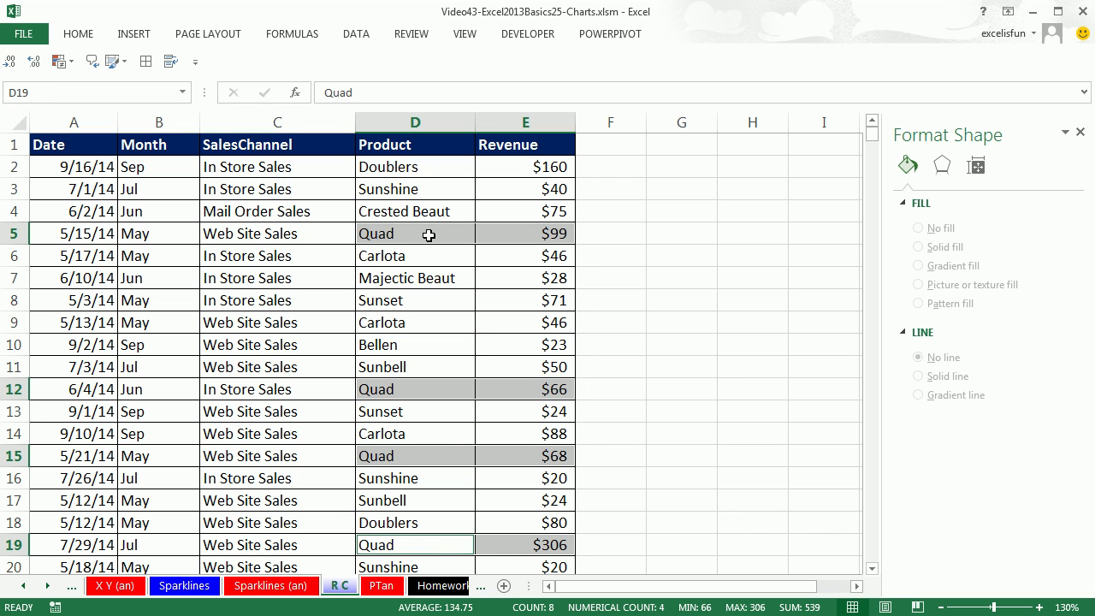
# - Compare the recommended charts for the sales data and insert the Sum of Revenue by Product clustered column PivotChart
pyautogui.click(361, 210)
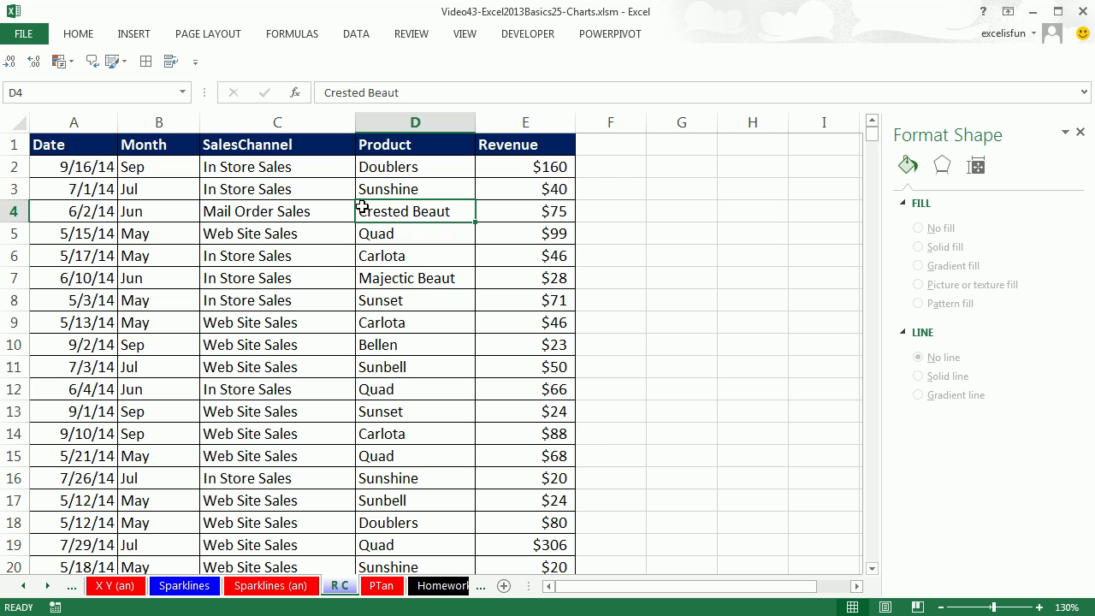
pyautogui.click(134, 34)
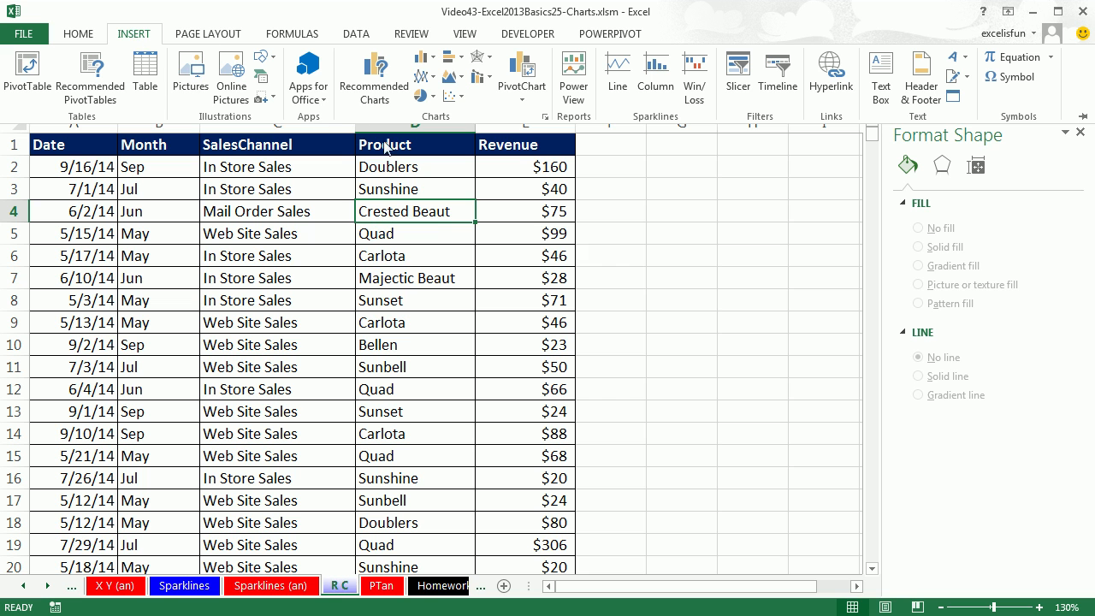
pyautogui.click(374, 91)
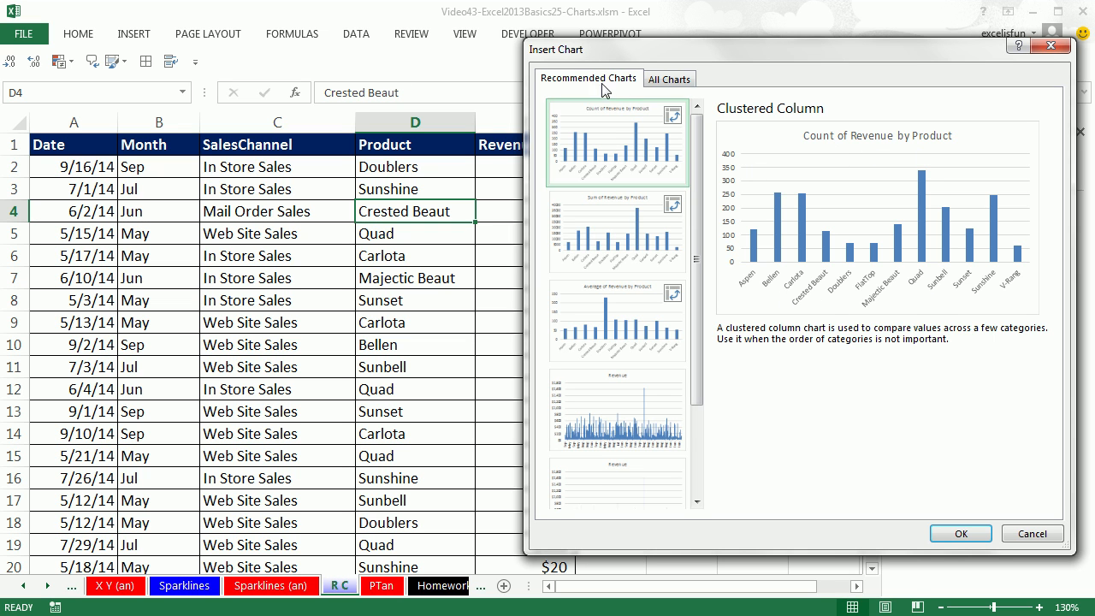
pyautogui.moveTo(619, 51); pyautogui.dragTo(675, 55)
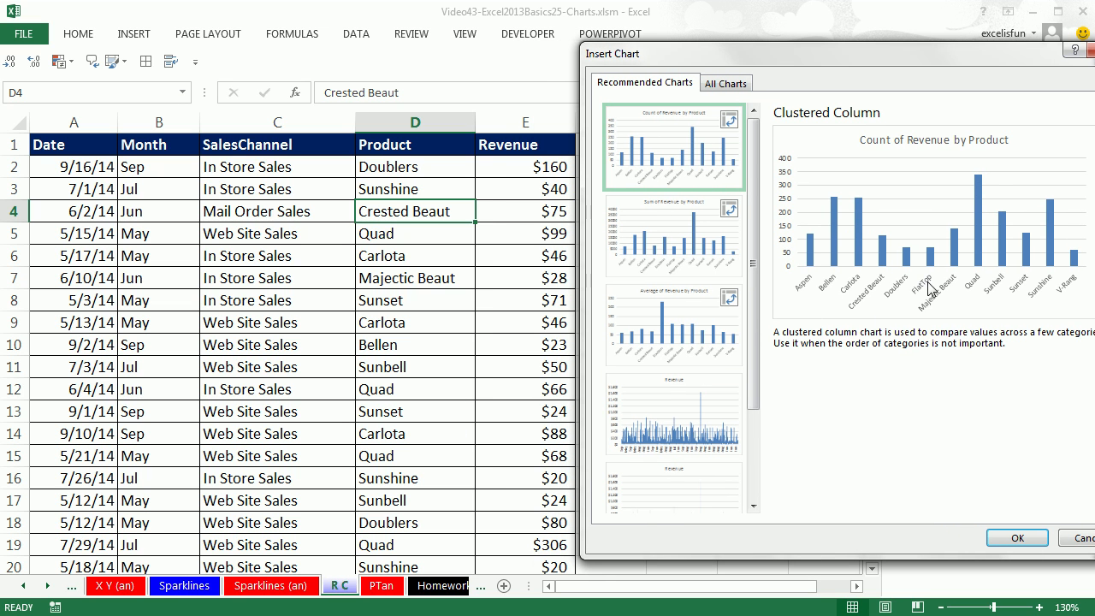
pyautogui.click(697, 238)
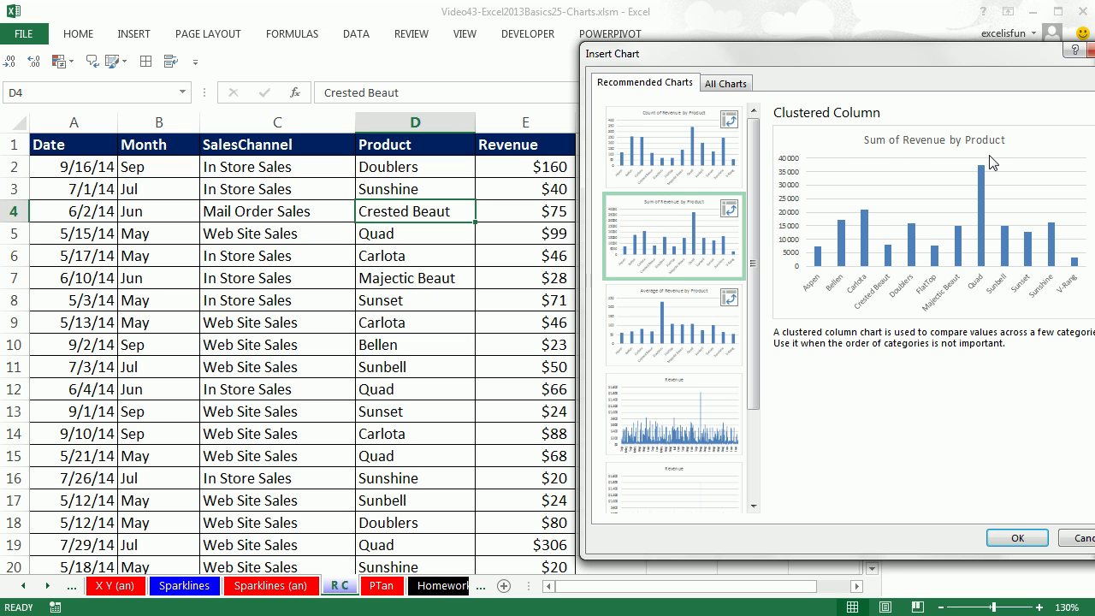
pyautogui.click(665, 332)
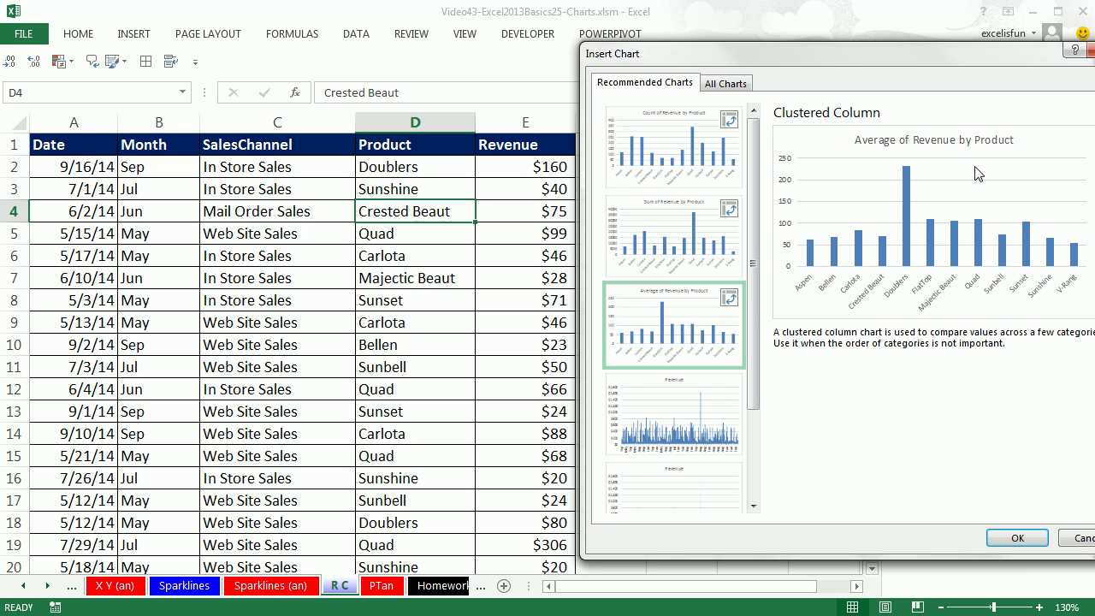
pyautogui.click(695, 250)
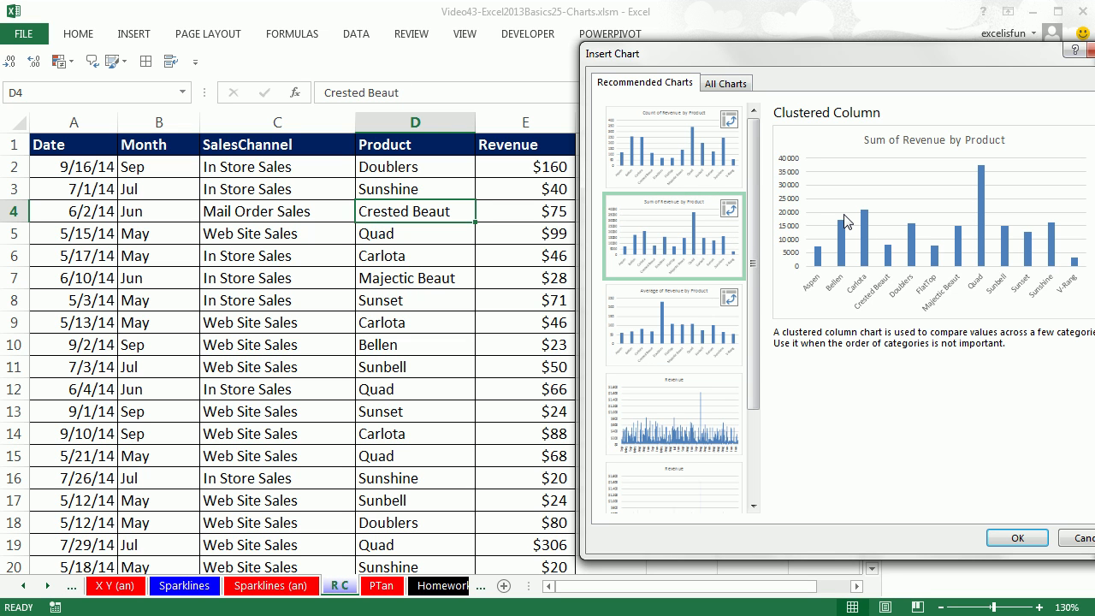
pyautogui.click(1018, 538)
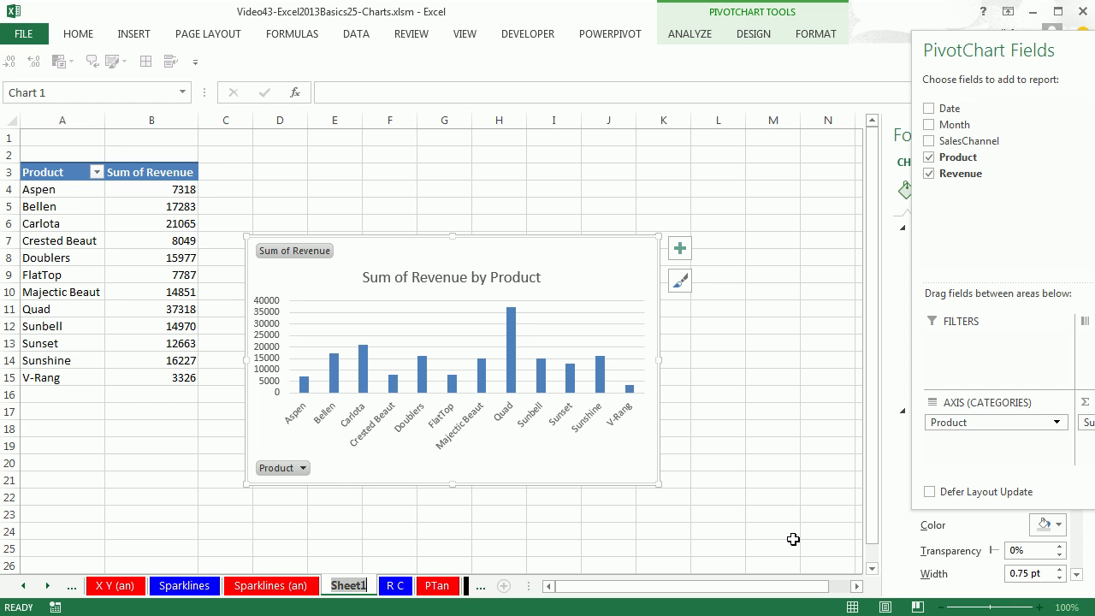
# - Name the new sheet PT C an and move the PivotChart up beside the upper rows of the pivot table
pyautogui.write('PT C an')
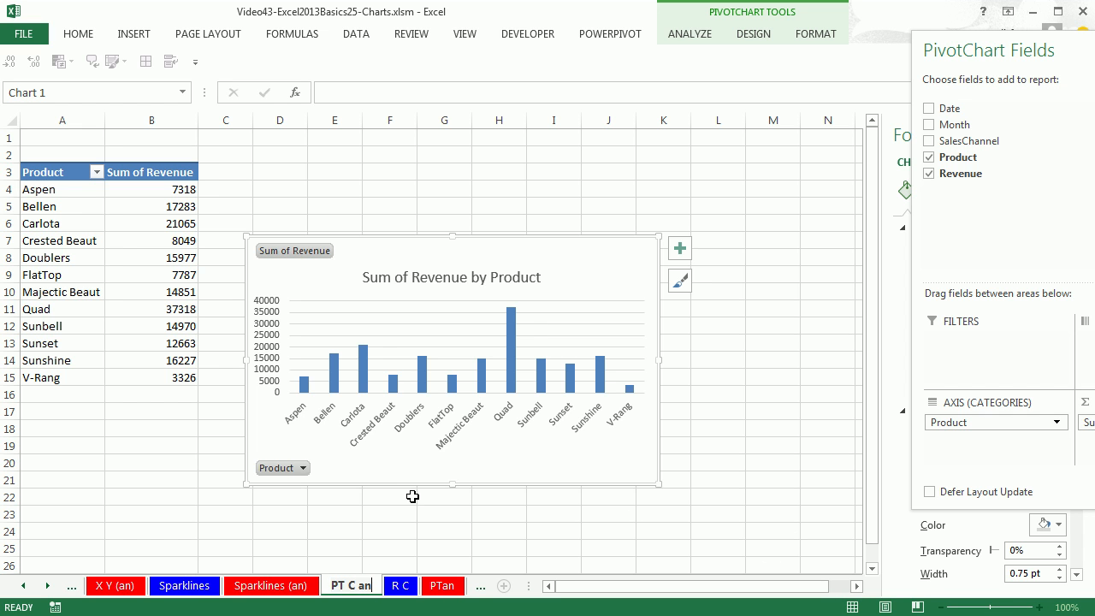
pyautogui.press('Return')
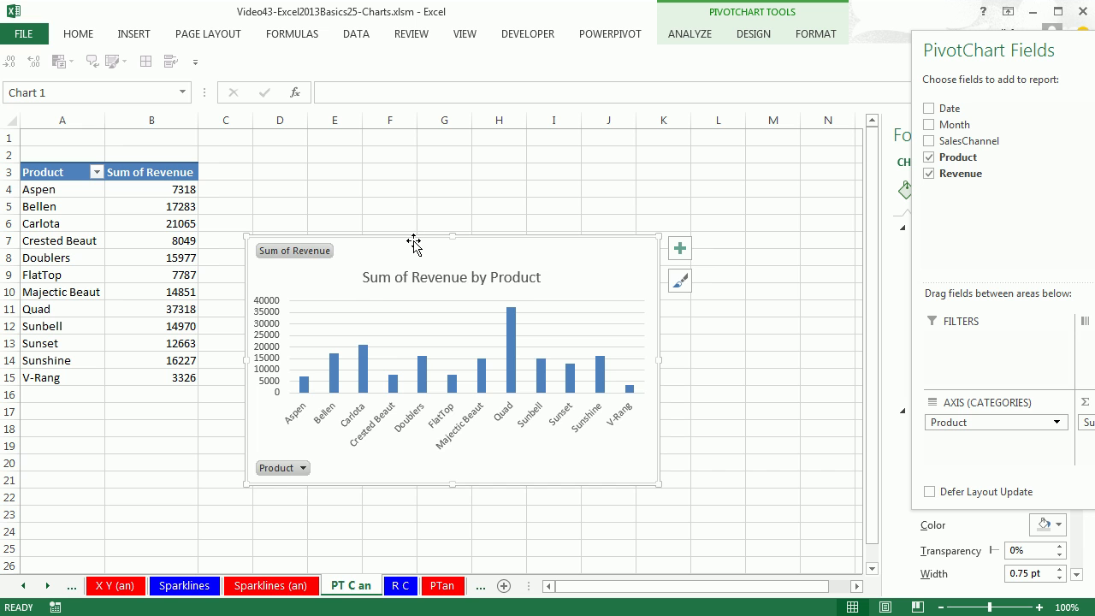
pyautogui.moveTo(415, 236); pyautogui.dragTo(433, 193)
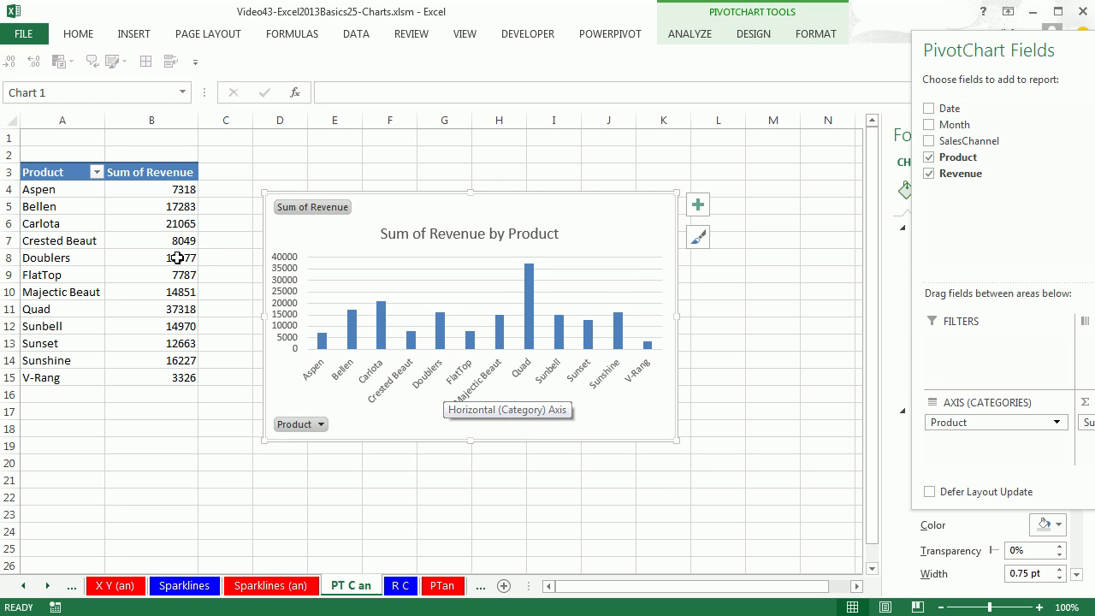
# - Set the number format of the pivot table's Sum of Revenue field to Currency with 0 decimal places and the $ symbol
pyautogui.click(171, 211)
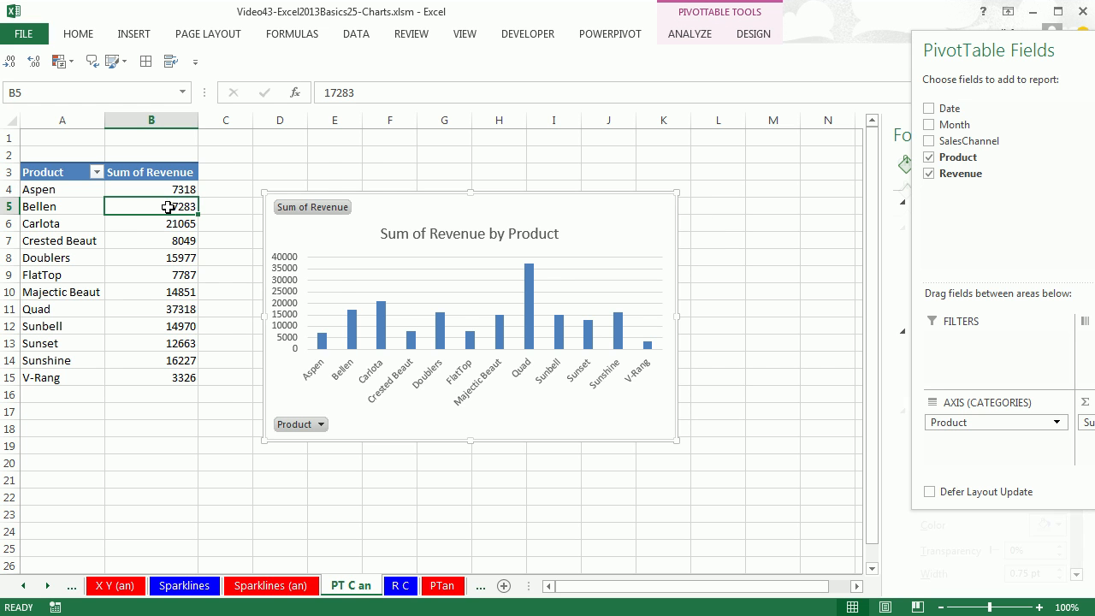
pyautogui.rightClick(170, 212)
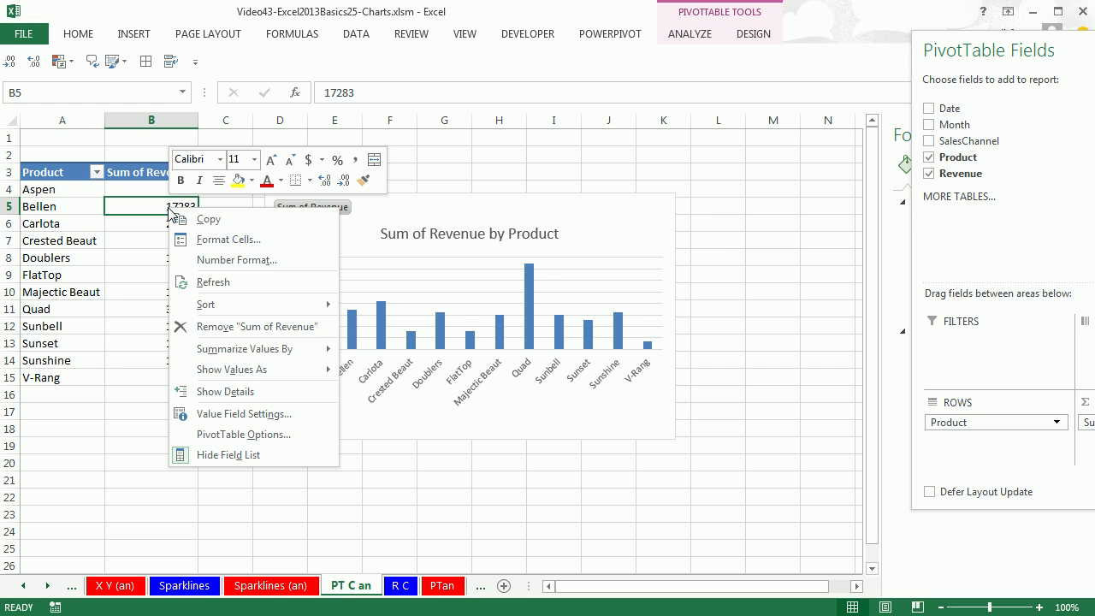
pyautogui.click(205, 270)
pyautogui.click(41, 158)
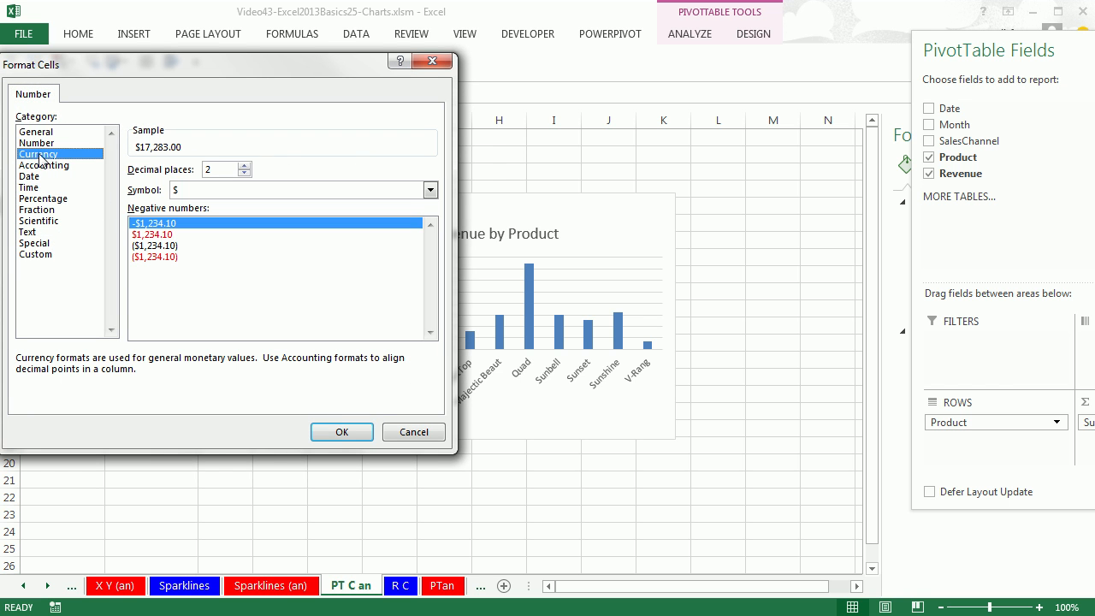
pyautogui.click(244, 172)
pyautogui.click(243, 173)
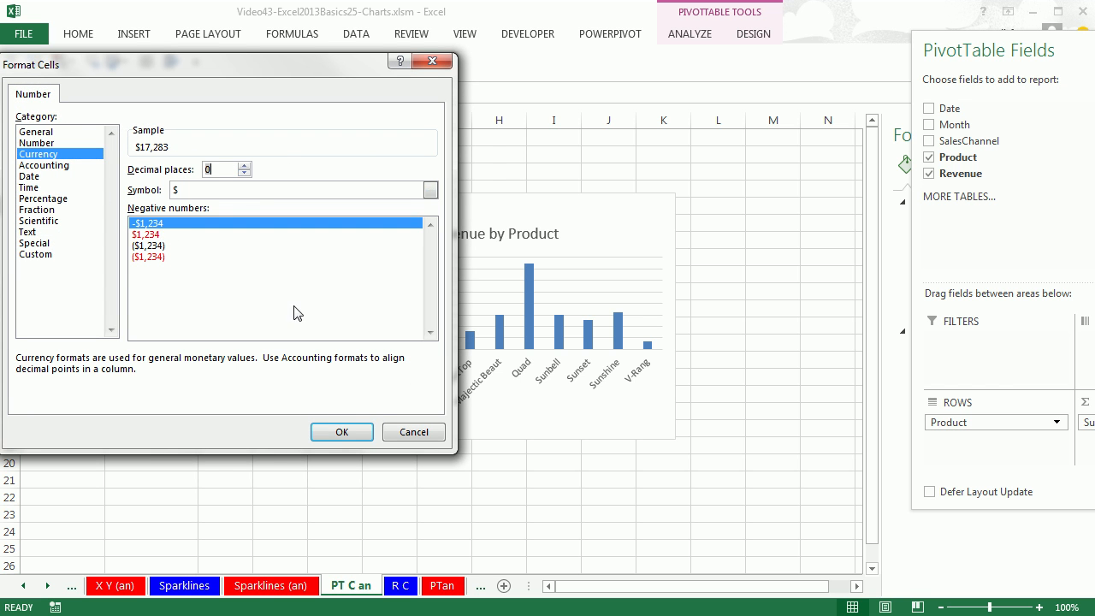
pyautogui.click(333, 432)
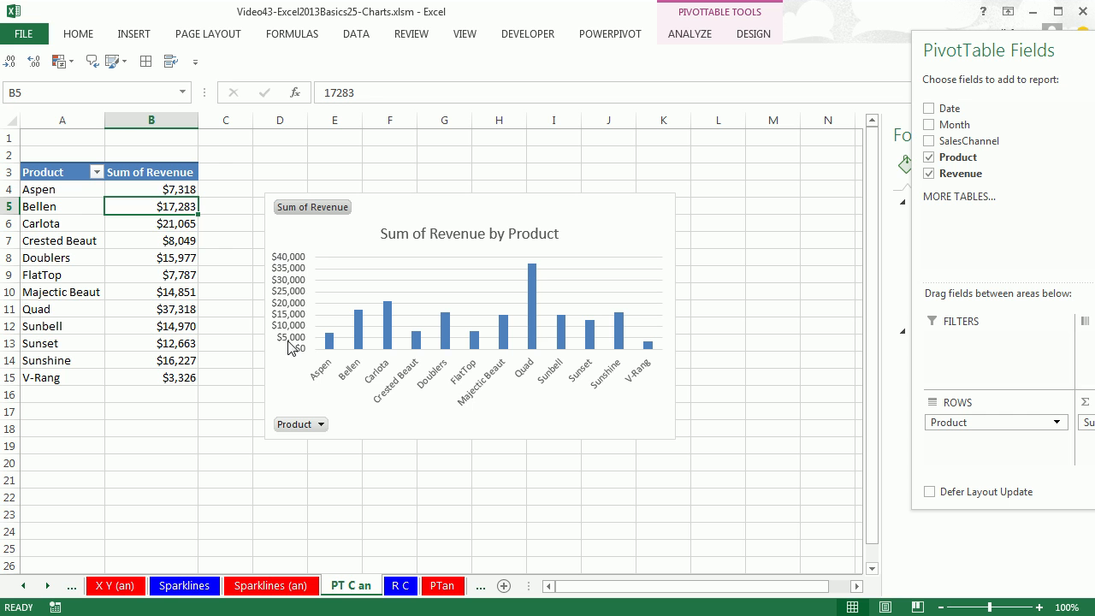
# - Give each product column in the PivotChart its own color and widen the chart to column M
pyautogui.click(532, 294)
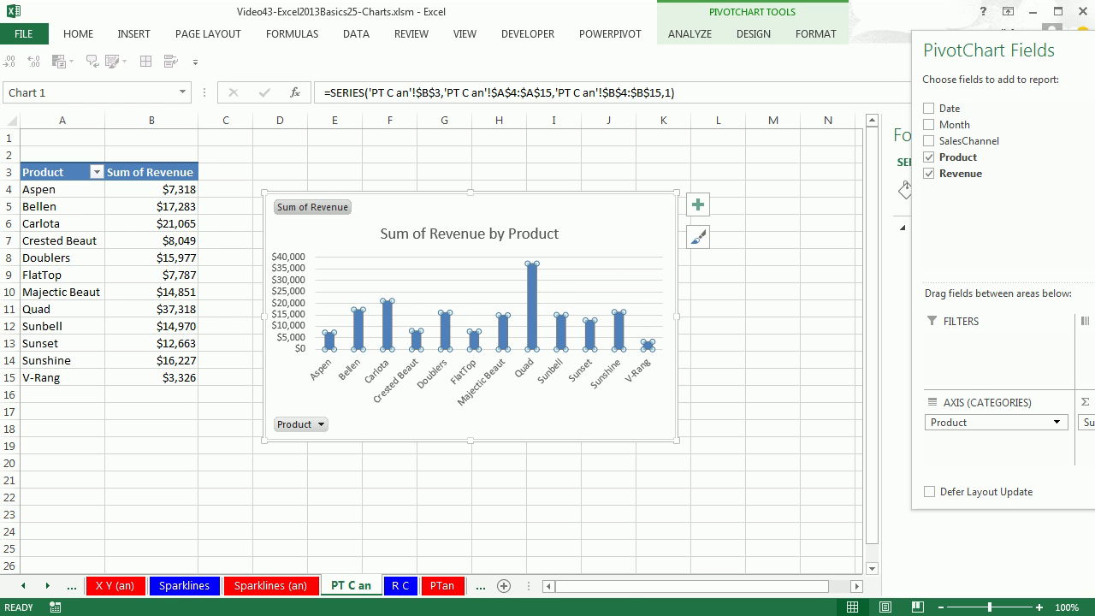
pyautogui.moveTo(888, 123); pyautogui.dragTo(479, 170)
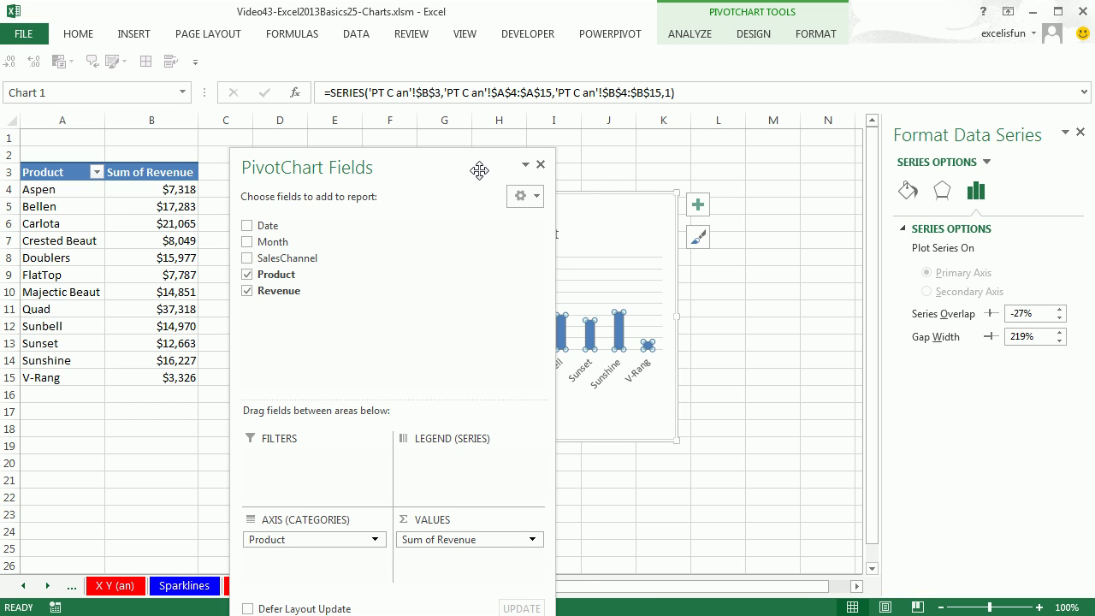
pyautogui.click(541, 164)
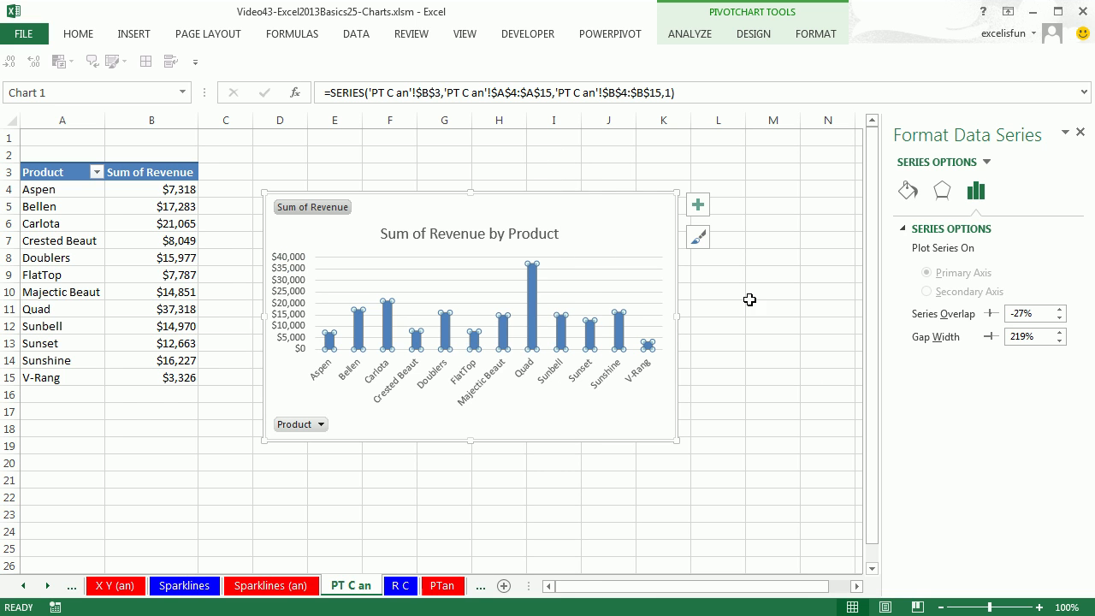
pyautogui.click(908, 192)
pyautogui.click(917, 392)
pyautogui.moveTo(679, 316); pyautogui.dragTo(787, 318)
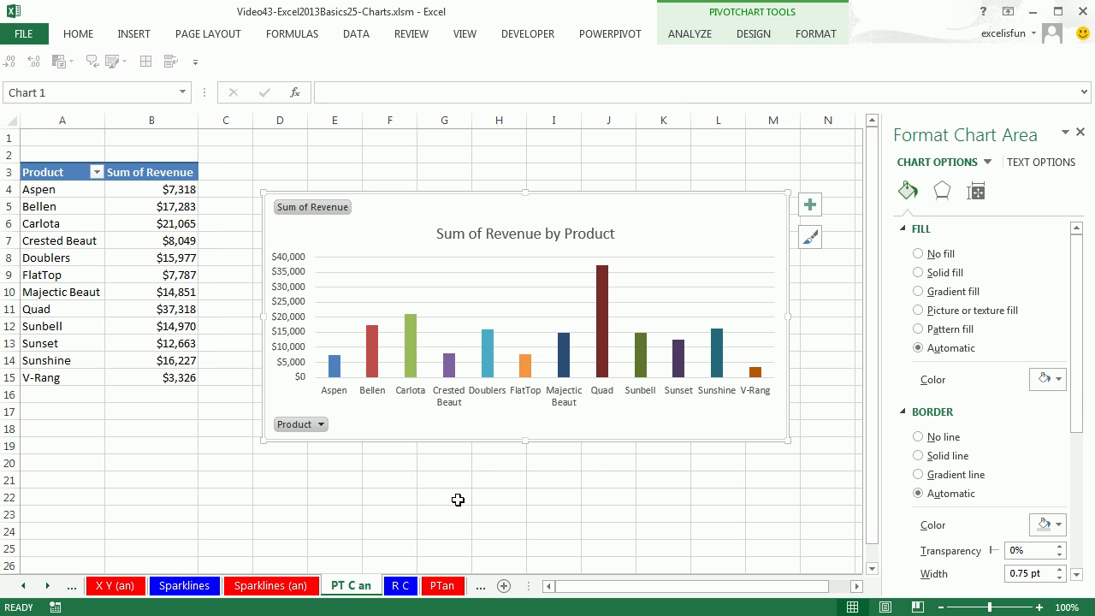
pyautogui.click(173, 255)
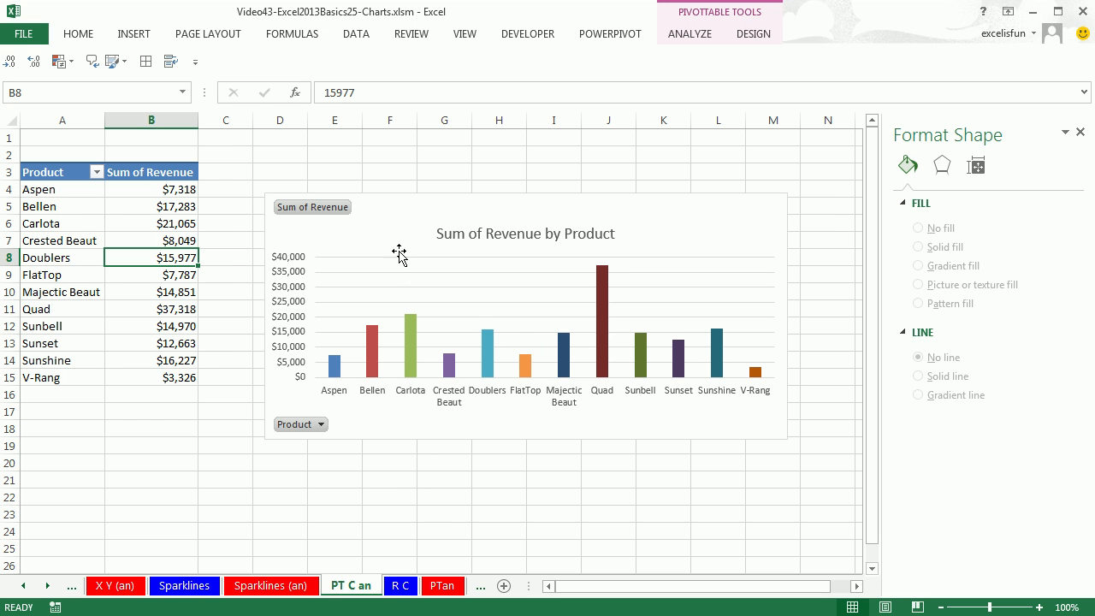
# - Review the finished sparklines, X Y scatter, line and pie charts on their respective sheets
pyautogui.click(154, 591)
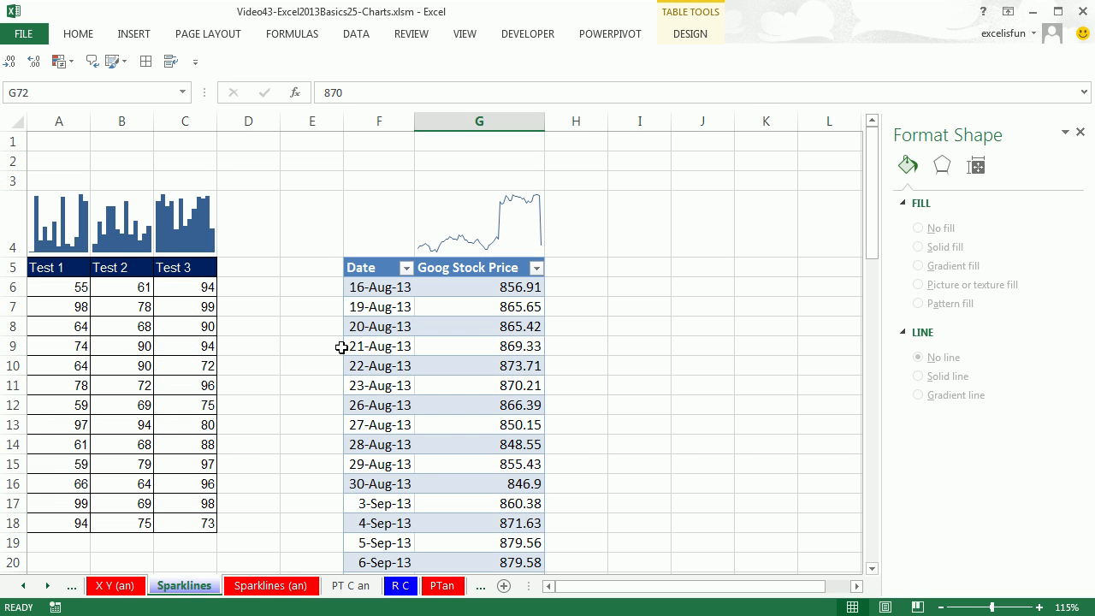
pyautogui.click(21, 586)
pyautogui.click(21, 586)
pyautogui.click(21, 586)
pyautogui.click(21, 586)
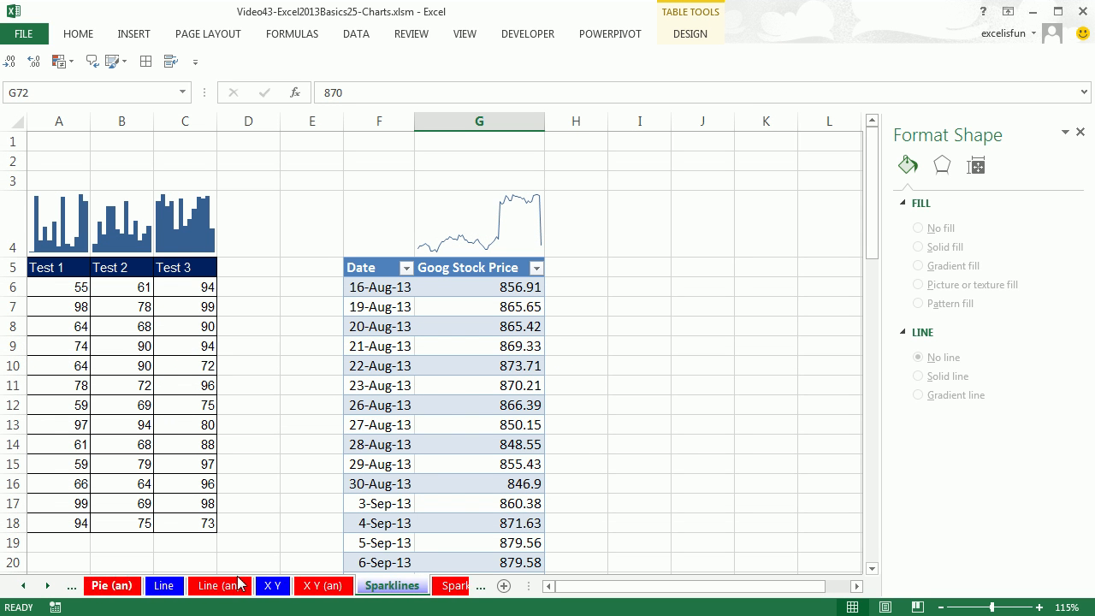
pyautogui.click(280, 587)
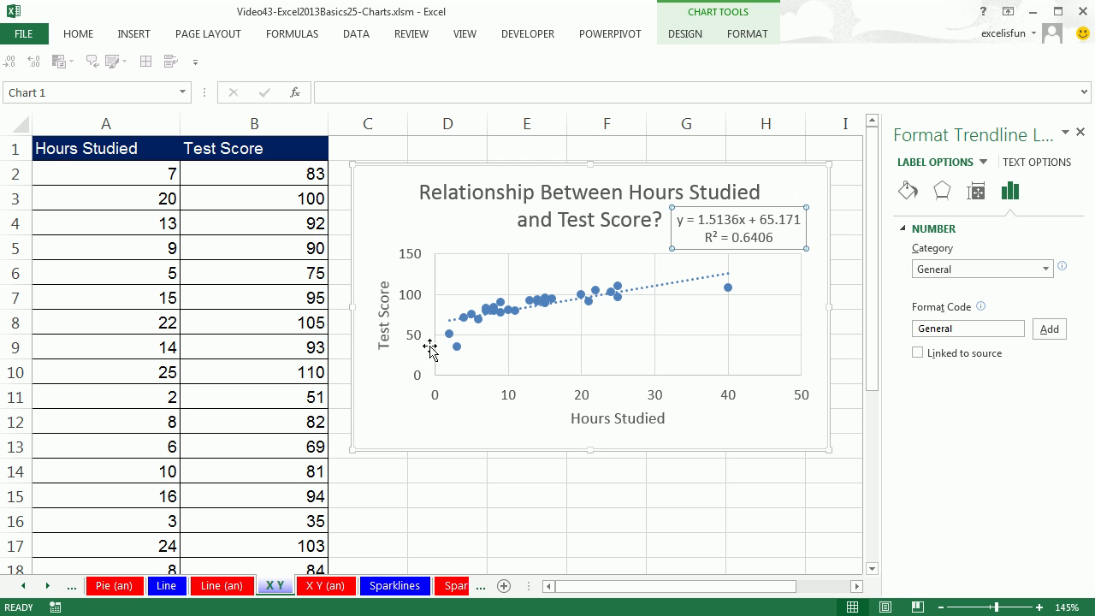
pyautogui.click(167, 585)
pyautogui.scroll(-5, 428, 409)
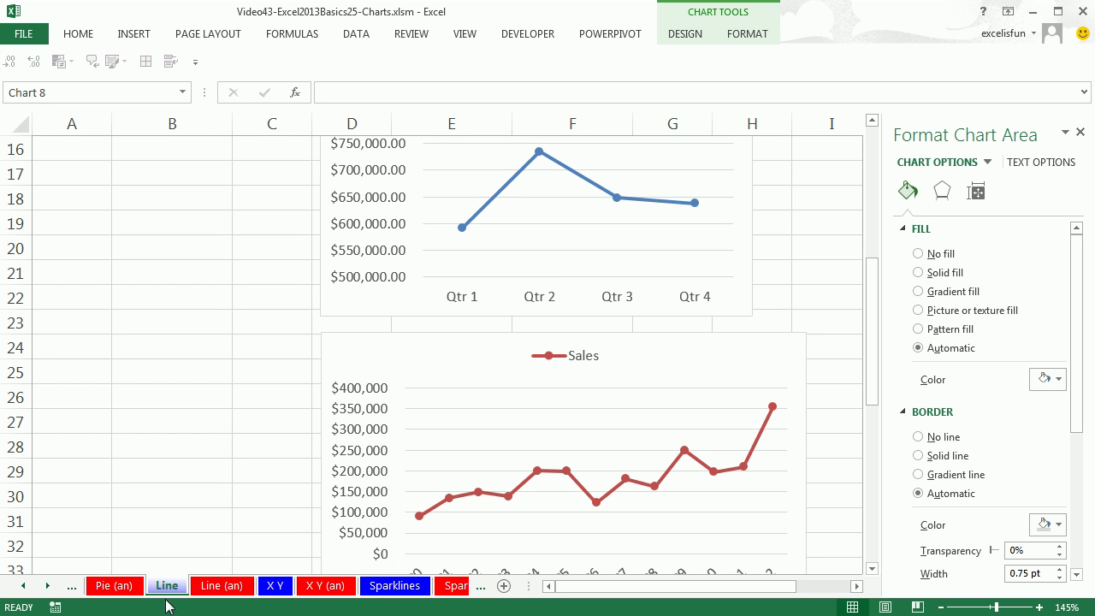
pyautogui.click(25, 585)
pyautogui.click(25, 585)
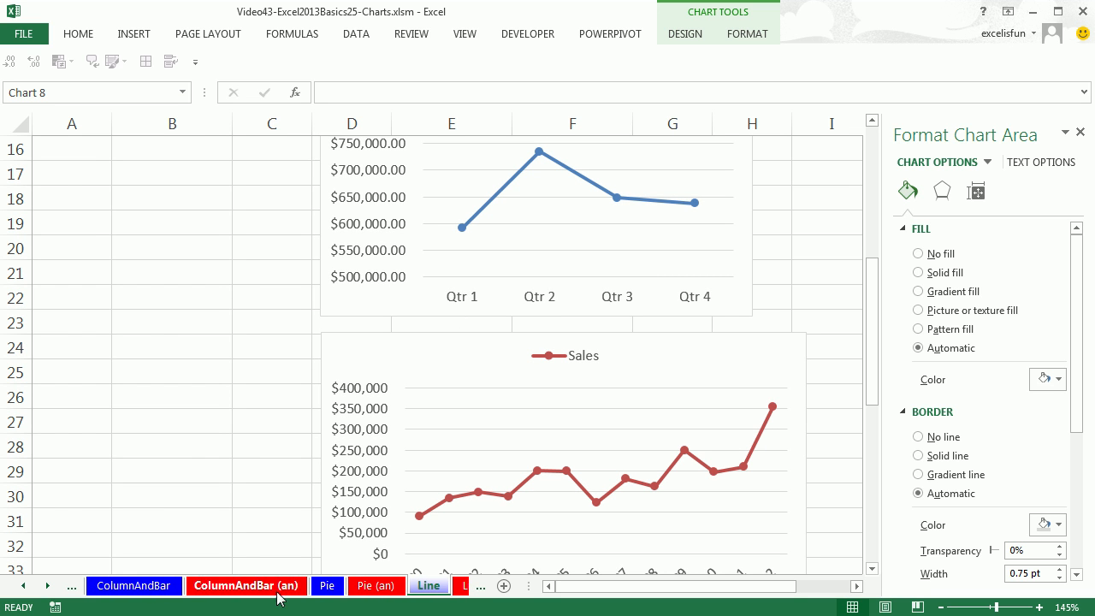
pyautogui.click(341, 584)
pyautogui.click(540, 432)
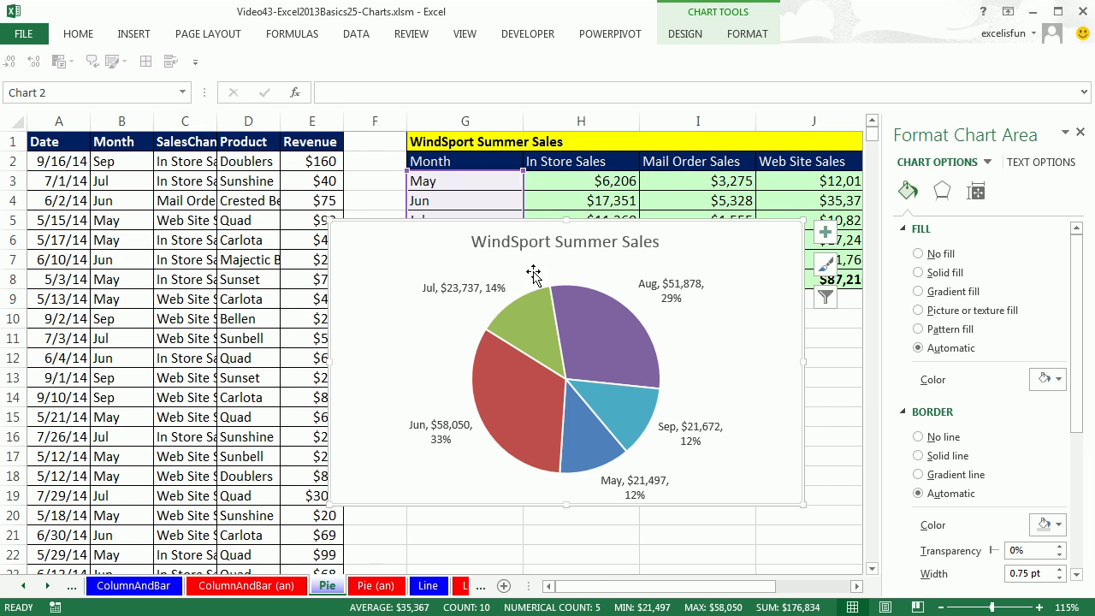
# - Review the clustered and stacked column and bar charts on the ColumnAndBar sheet, down to the stacked bar chart
pyautogui.click(125, 592)
pyautogui.click(357, 490)
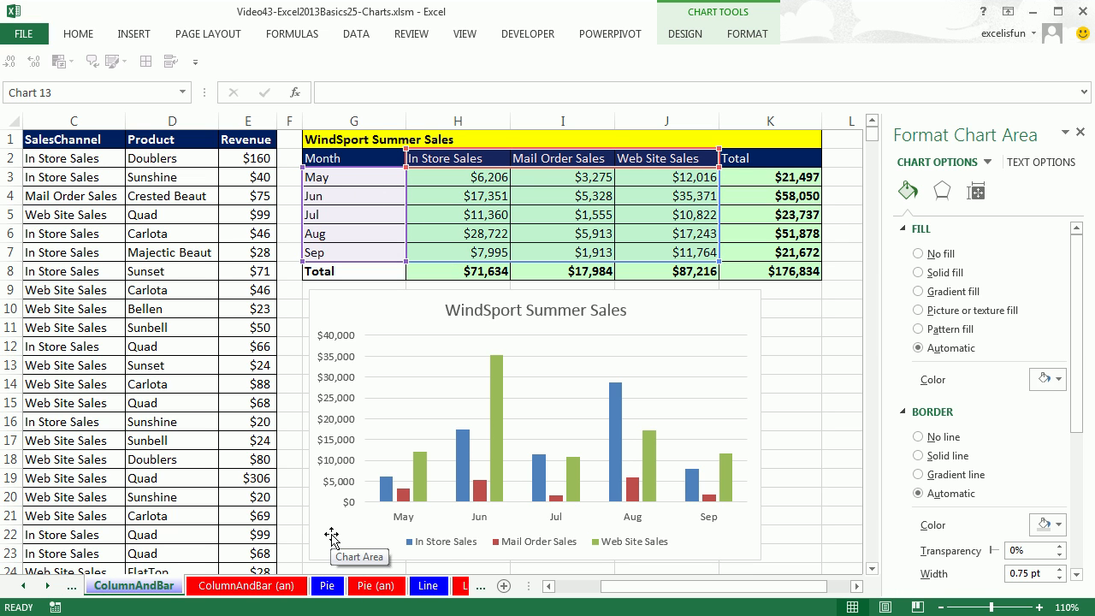
pyautogui.scroll(-5, 728, 544)
pyautogui.scroll(-1, 725, 547)
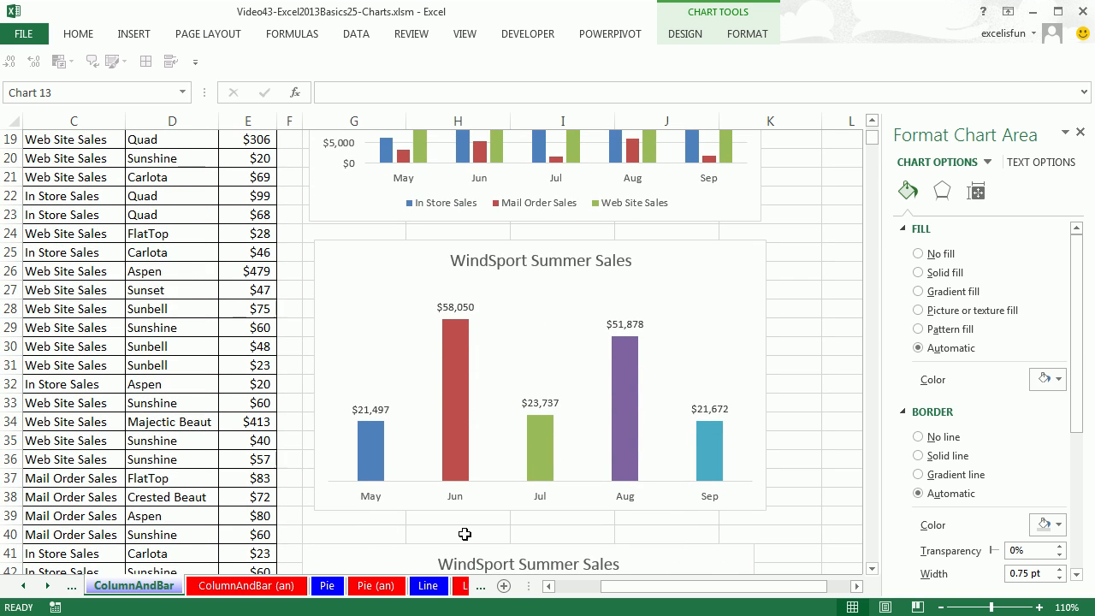
pyautogui.scroll(-6, 684, 516)
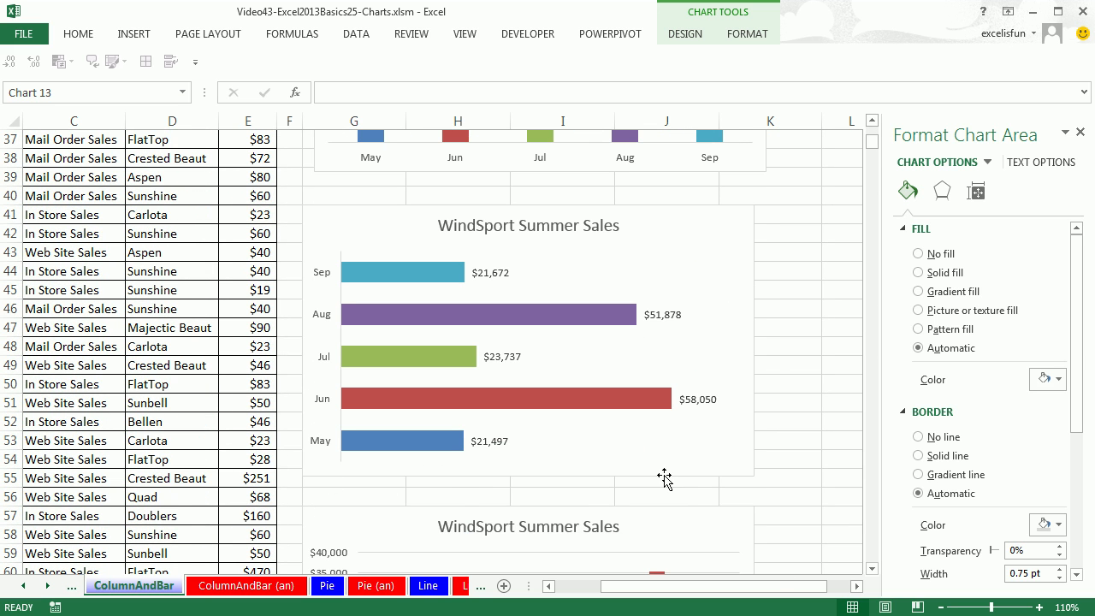
pyautogui.scroll(-3, 643, 479)
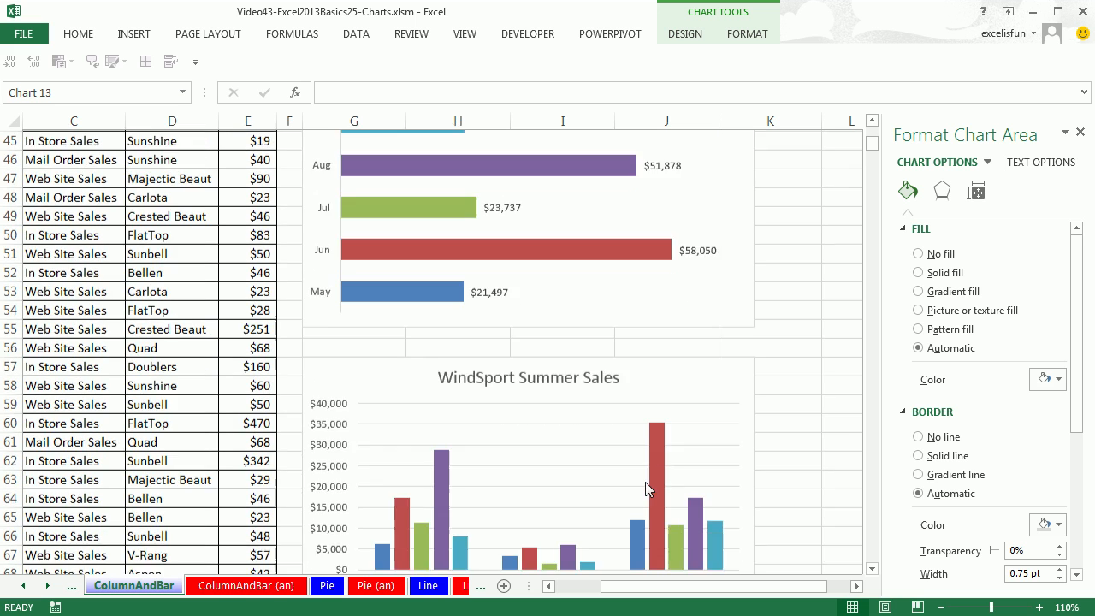
pyautogui.scroll(-9, 648, 490)
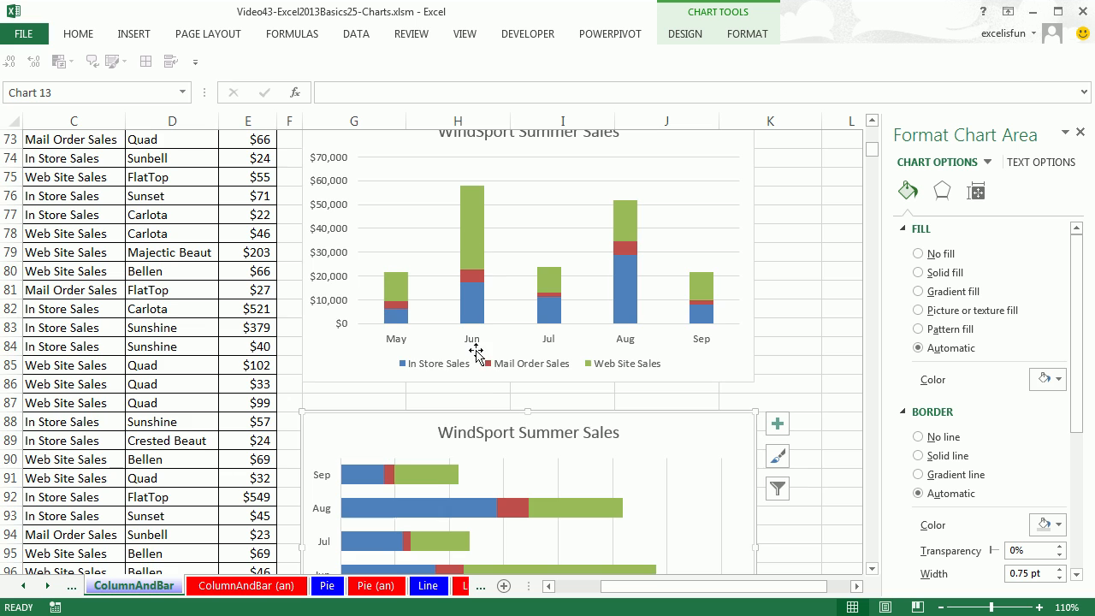
pyautogui.scroll(-2, 513, 431)
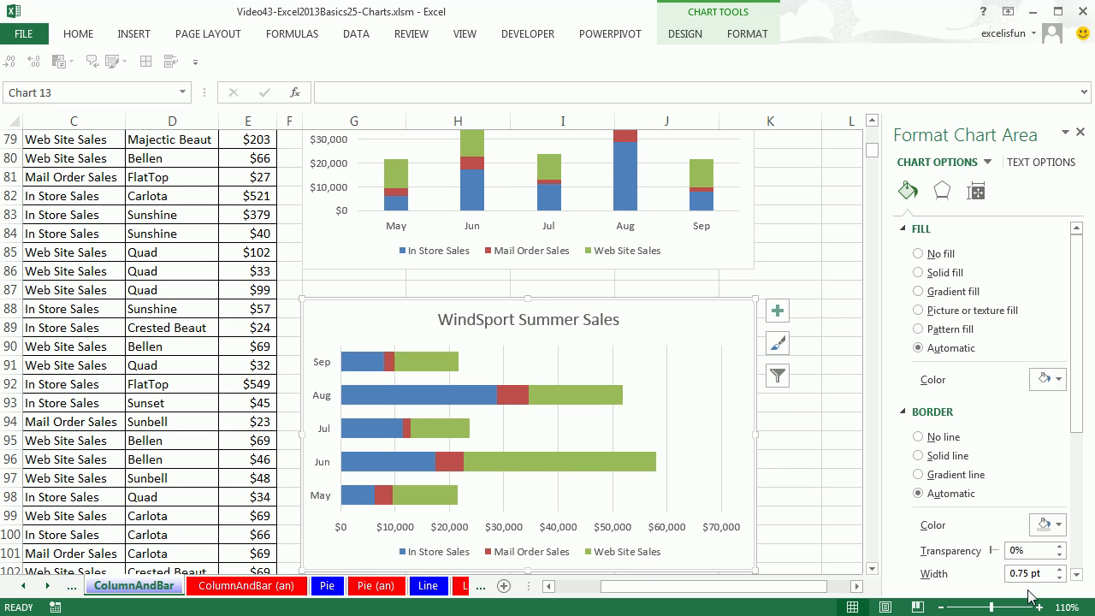